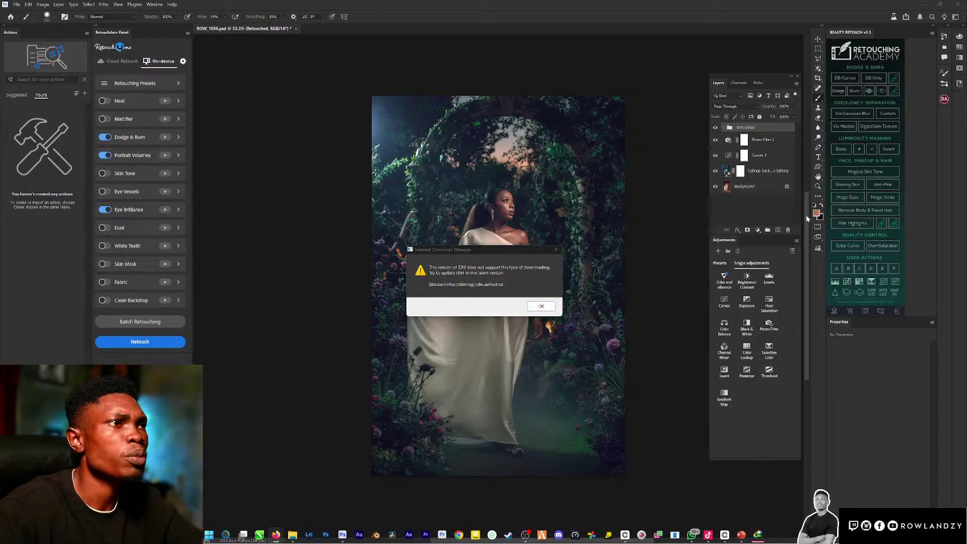
- Dismiss the Internet Download Manager unsupported-download warning
{"action": "left_click", "coordinate": [542, 307]}
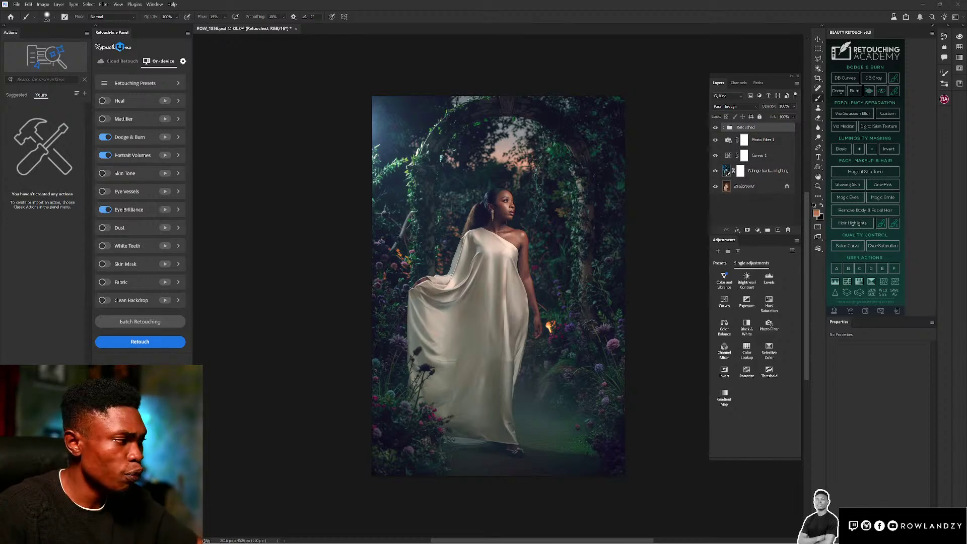
{"action": "key", "text": "super"}
{"action": "type", "text": "w"}
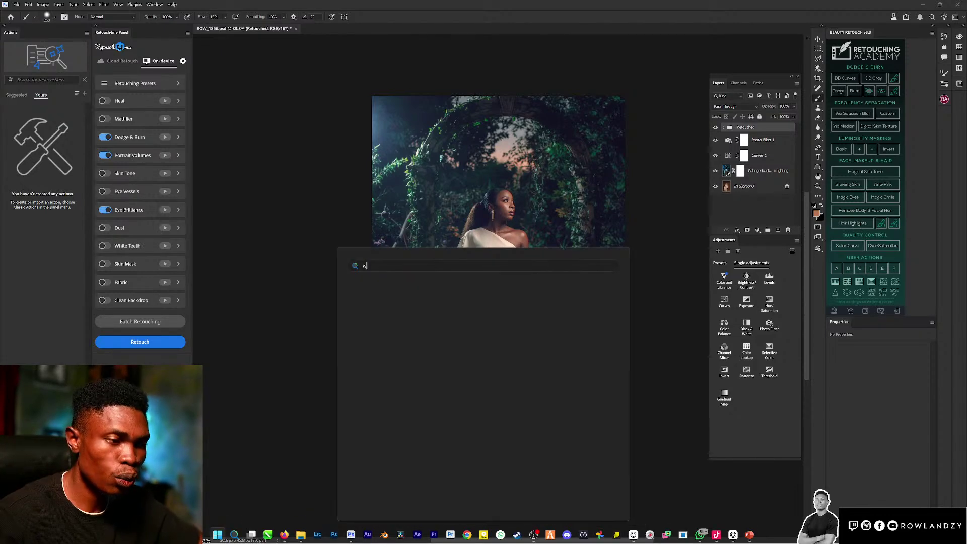
{"action": "key", "text": "Return"}
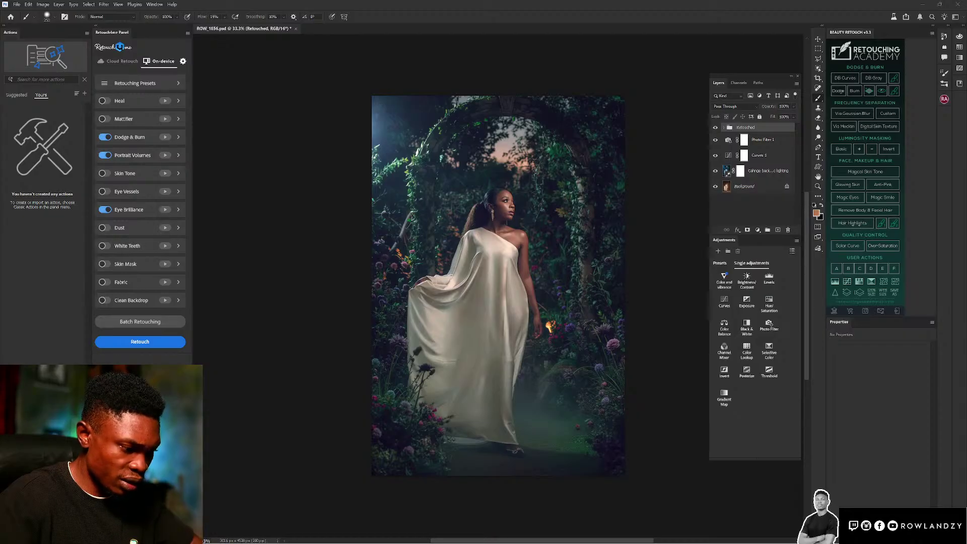
{"action": "mouse_move", "coordinate": [716, 535]}
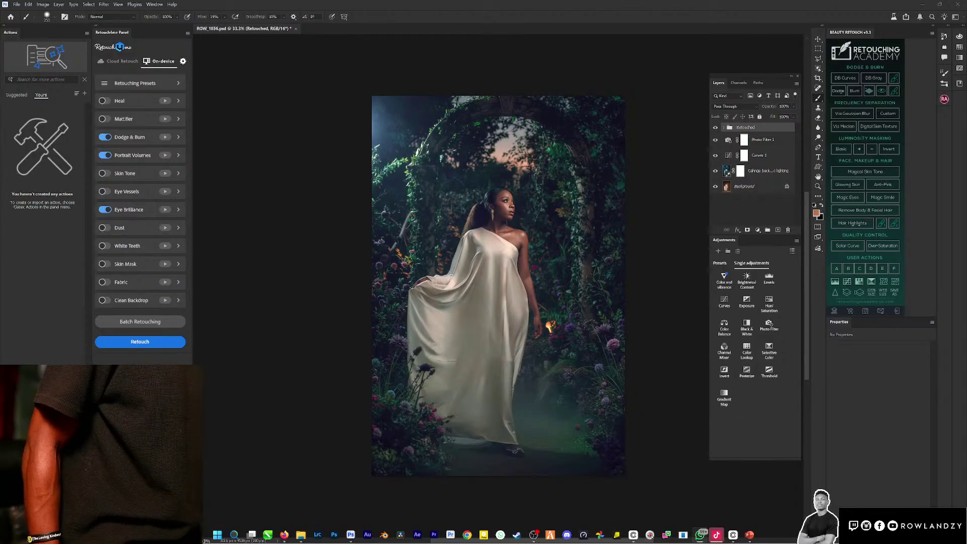
{"action": "key", "text": "XF86AudioMute"}
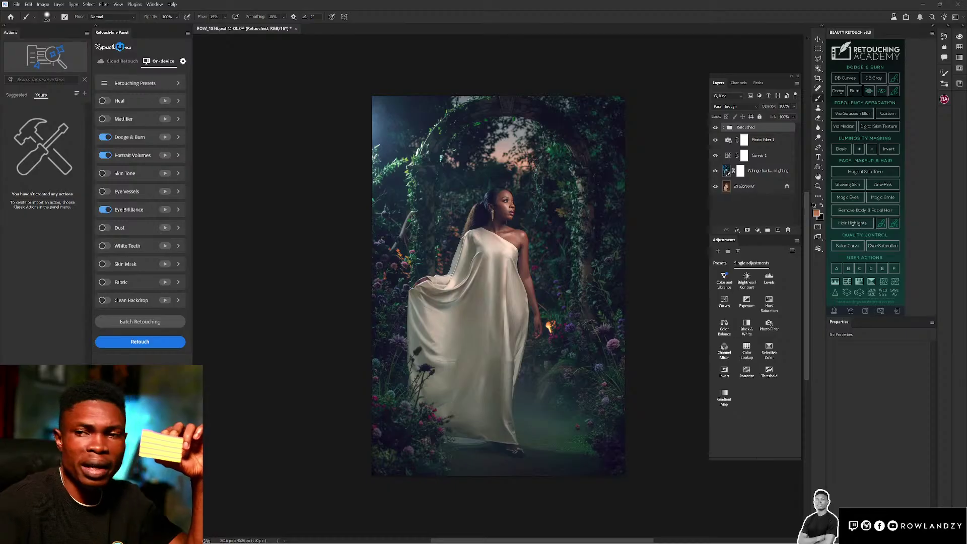
{"action": "mouse_move", "coordinate": [639, 541]}
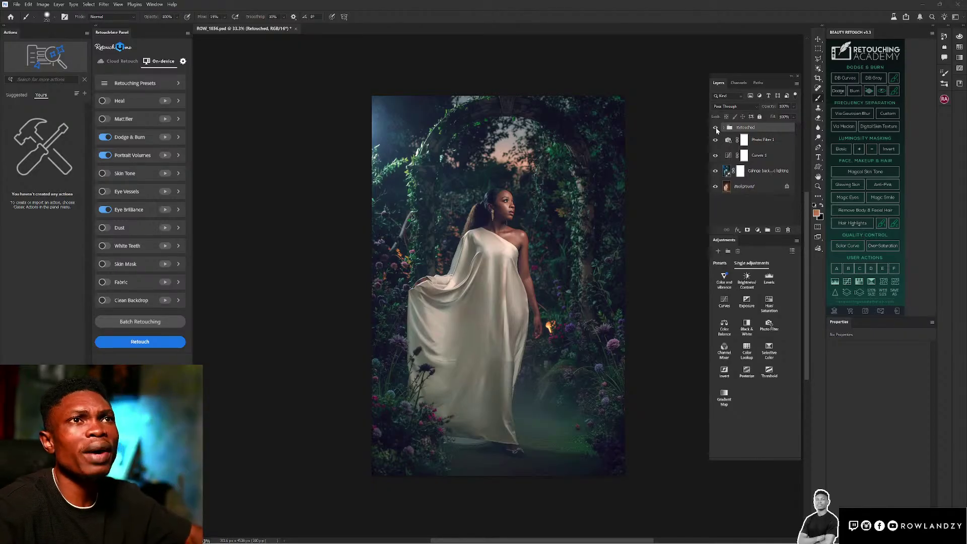
- Hide the Retouched group, Photo Filter, Curves and generated garden layers one by one to inspect the original Background photo, and select it
{"action": "left_click", "coordinate": [715, 128]}
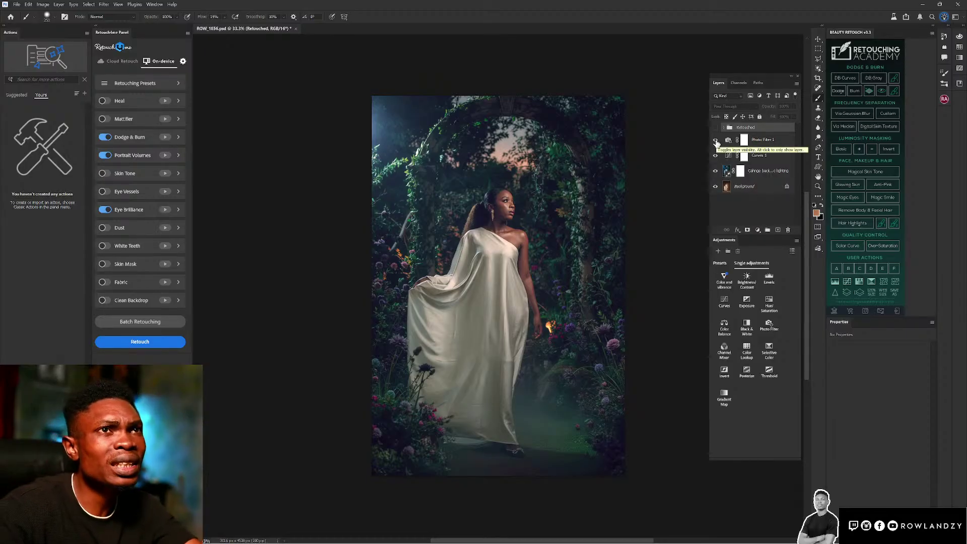
{"action": "left_click", "coordinate": [715, 141]}
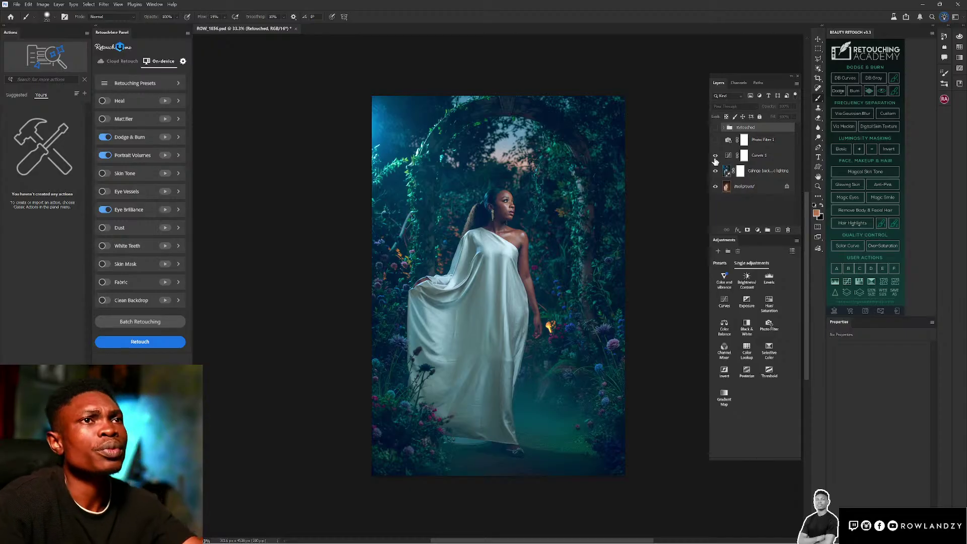
{"action": "left_click", "coordinate": [716, 156]}
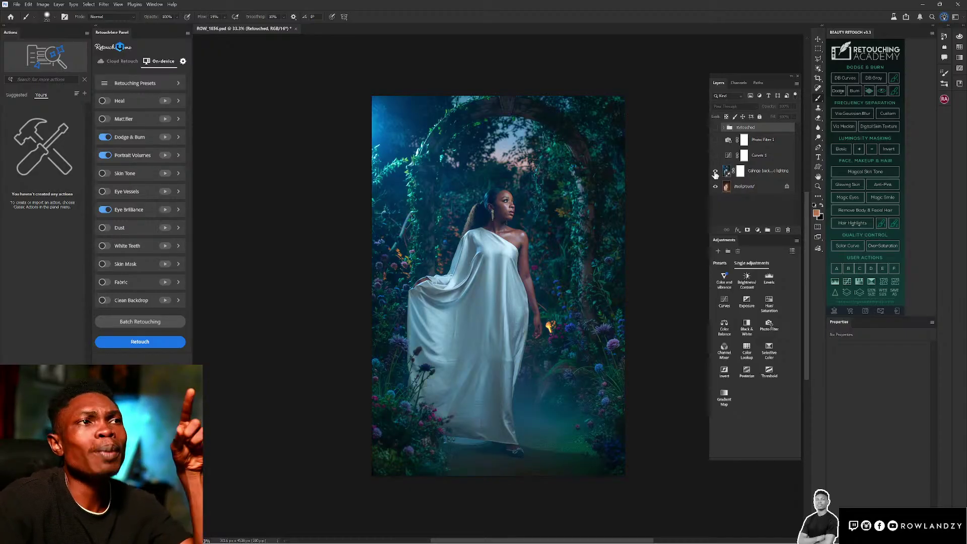
{"action": "left_click", "coordinate": [715, 172]}
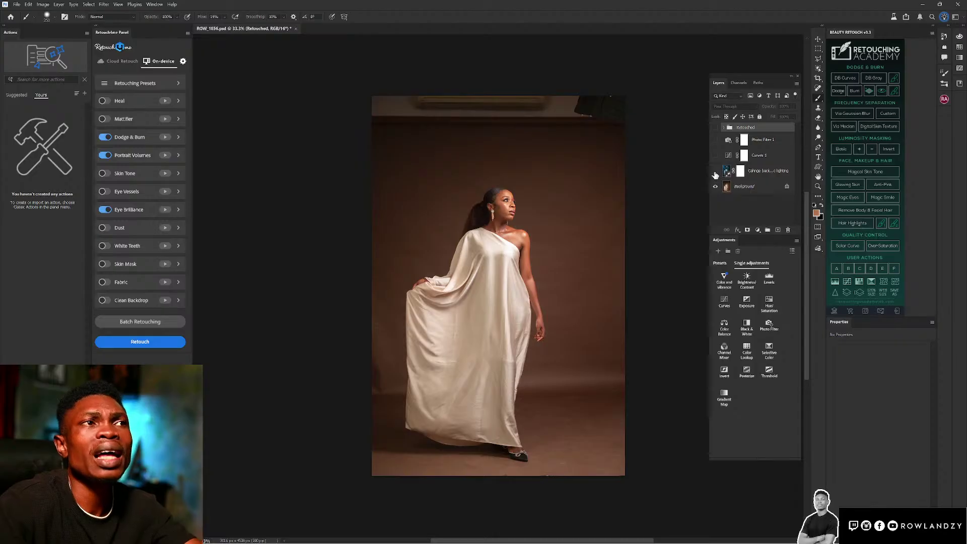
{"action": "left_click", "coordinate": [754, 188]}
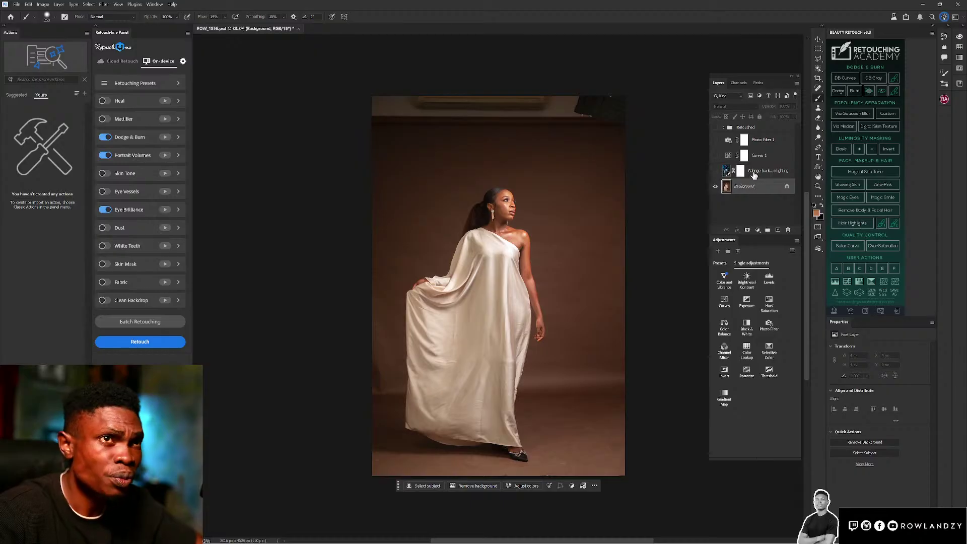
- Show and select the generated garden layer above the Background and highlight its generation prompt for review
{"action": "left_click", "coordinate": [716, 171]}
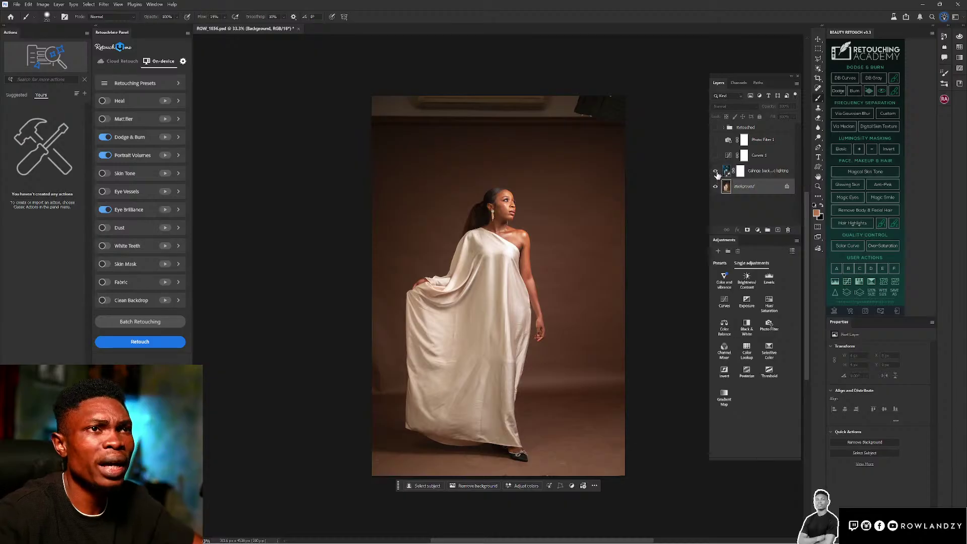
{"action": "left_click", "coordinate": [758, 176]}
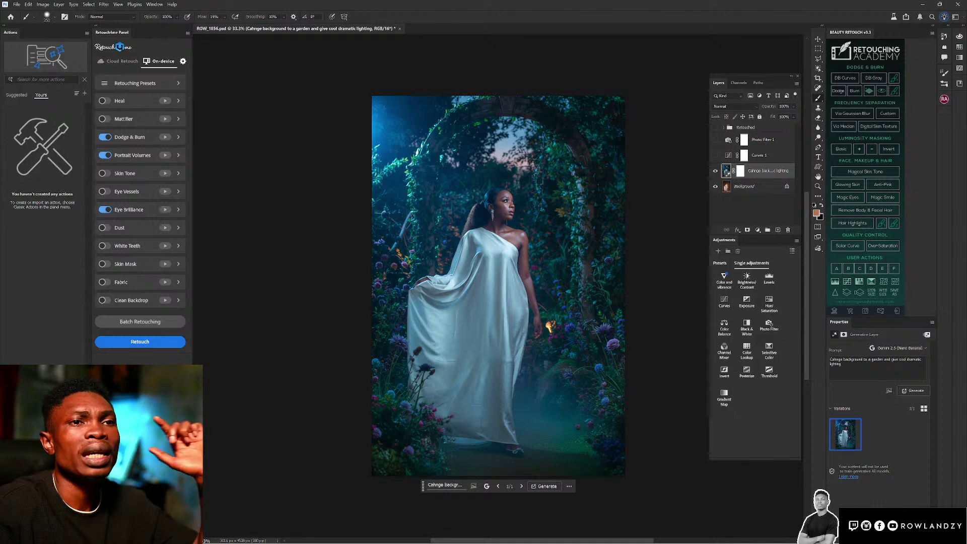
{"action": "double_click", "coordinate": [835, 363]}
{"action": "left_click_drag", "start_coordinate": [840, 364], "coordinate": [821, 360]}
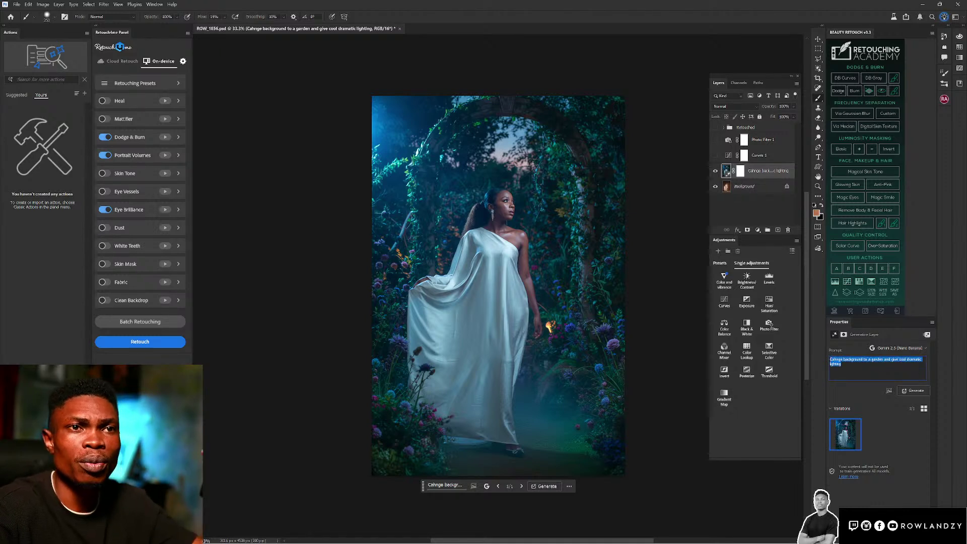
{"action": "right_click", "coordinate": [844, 360]}
{"action": "left_click", "coordinate": [876, 391]}
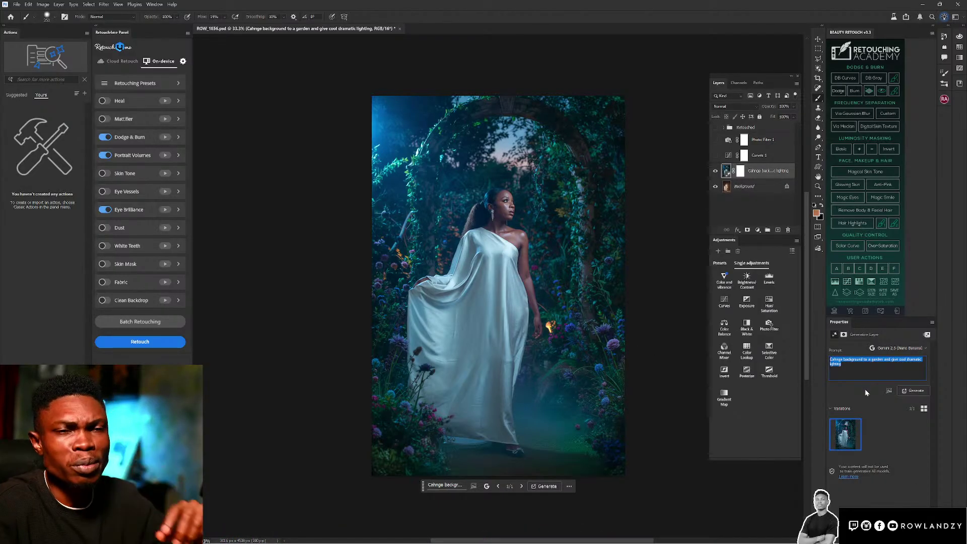
{"action": "left_click", "coordinate": [841, 364]}
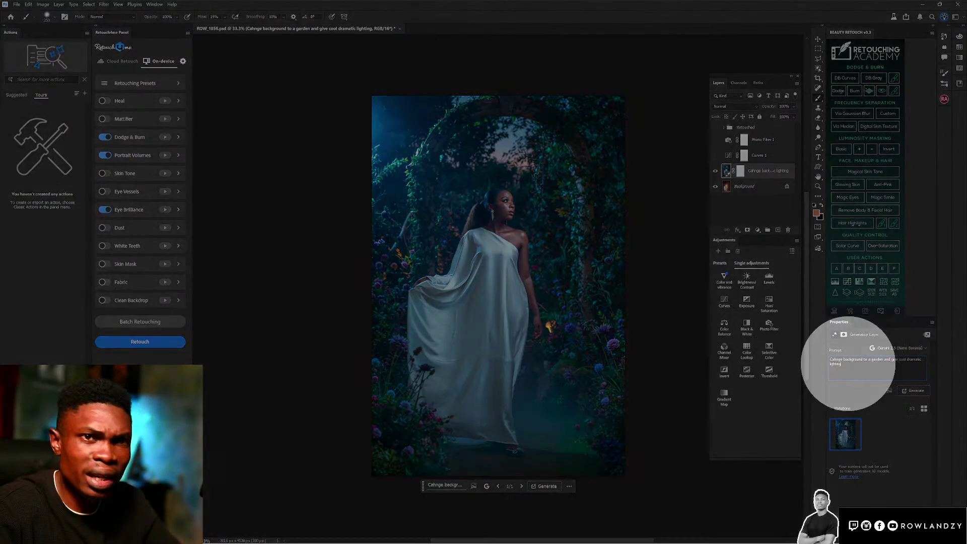
{"action": "left_click_drag", "start_coordinate": [863, 360], "coordinate": [830, 360]}
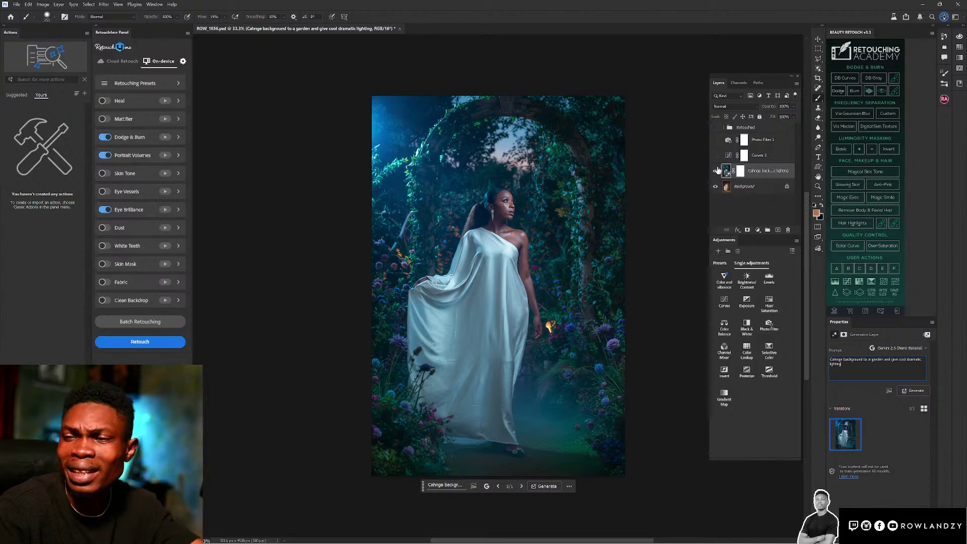
- Toggle the garden layer's visibility off and on to compare it with the original studio photo
{"action": "left_click", "coordinate": [716, 171]}
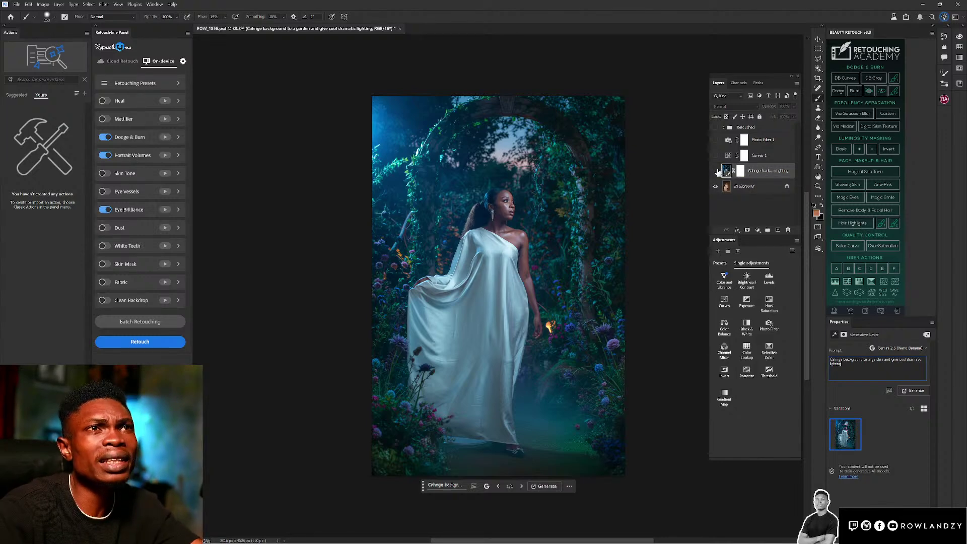
{"action": "left_click", "coordinate": [716, 170]}
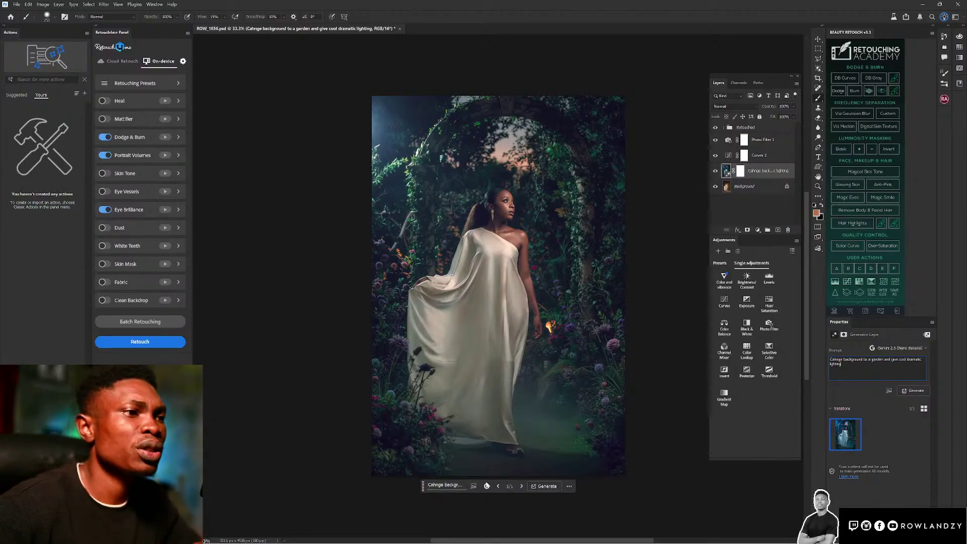
- View the AI models available for the generative layer, and deselect the layer with the Move tool active
{"action": "left_click", "coordinate": [486, 486]}
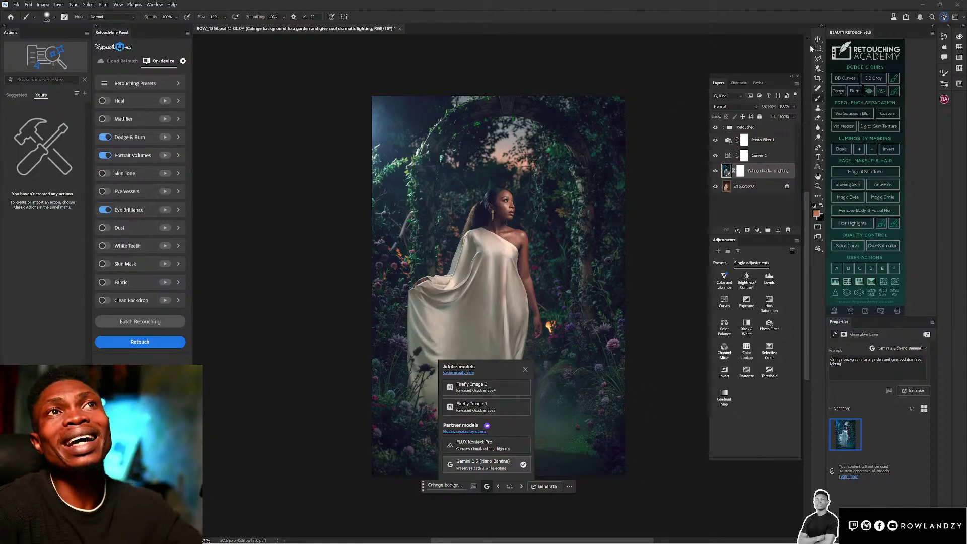
{"action": "left_click", "coordinate": [663, 296]}
{"action": "key", "text": "v"}
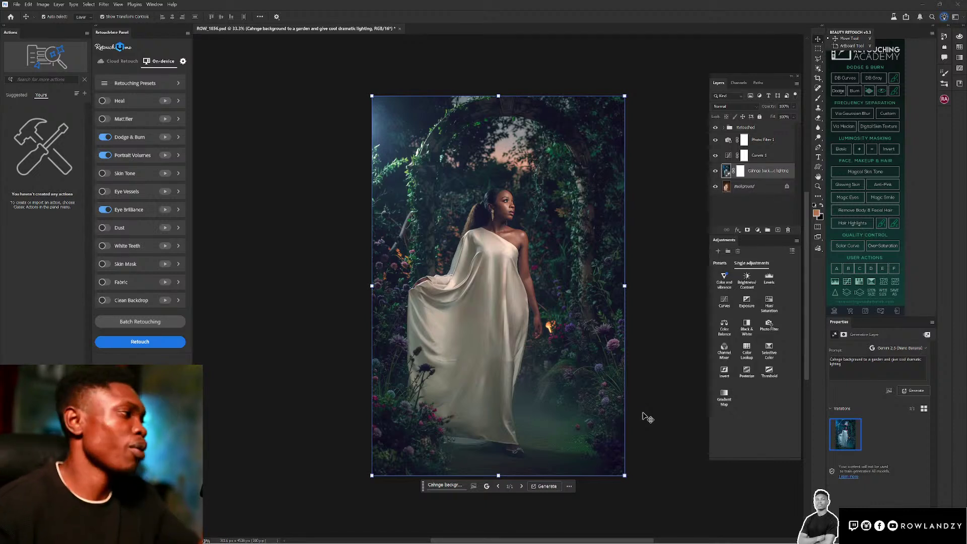
{"action": "left_click", "coordinate": [650, 330]}
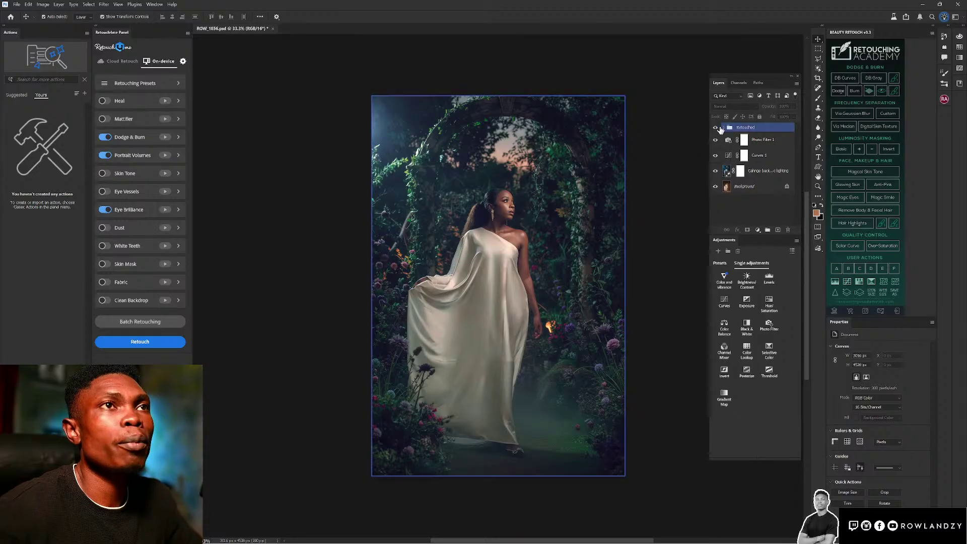
- Hide the Retouched group and all other layers above the Background photo, leaving no layer selected
{"action": "left_click", "coordinate": [716, 128]}
{"action": "left_click_drag", "start_coordinate": [715, 145], "coordinate": [716, 172]}
{"action": "left_click", "coordinate": [737, 190]}
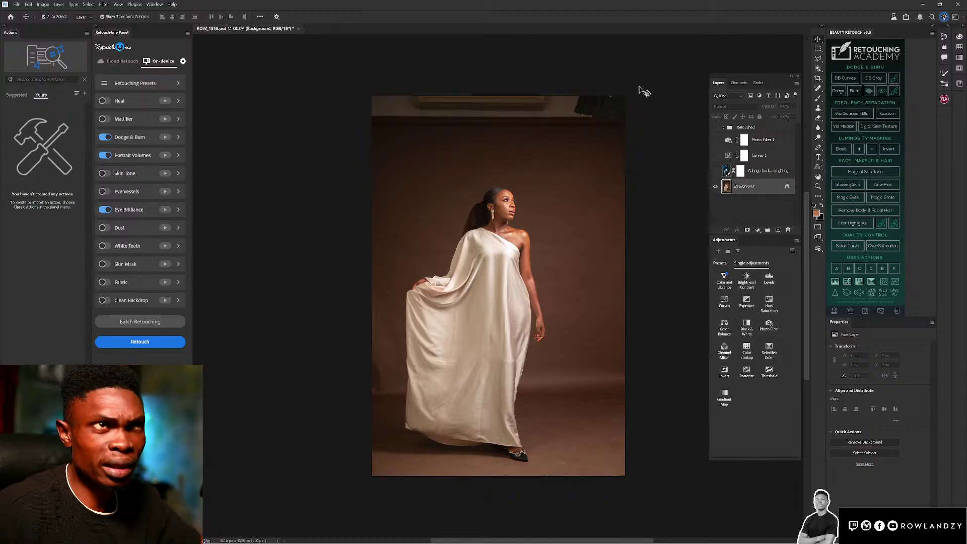
{"action": "left_click", "coordinate": [714, 210]}
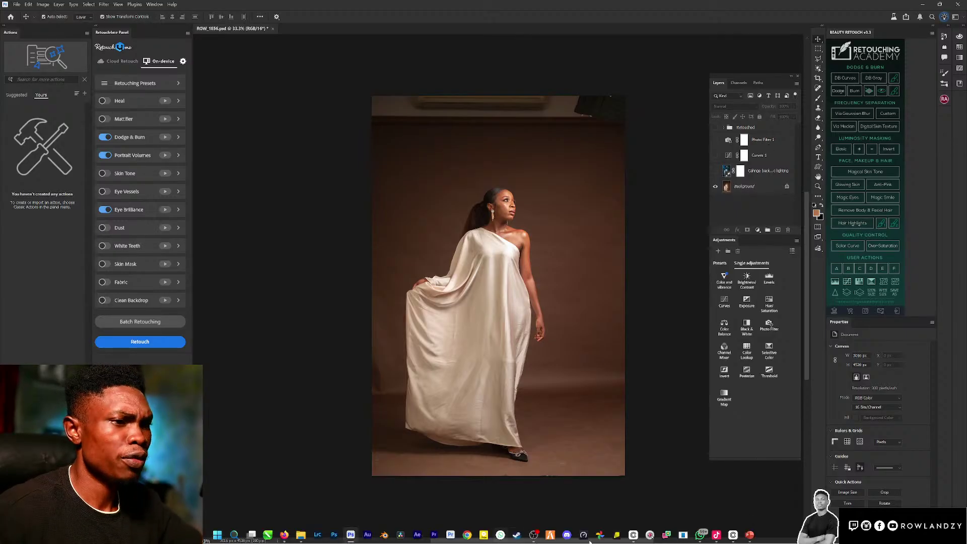
- Switch to Capture One and select the TIFF portrait of the woman standing against the brown backdrop
{"action": "mouse_move", "coordinate": [733, 535]}
{"action": "left_click", "coordinate": [774, 508]}
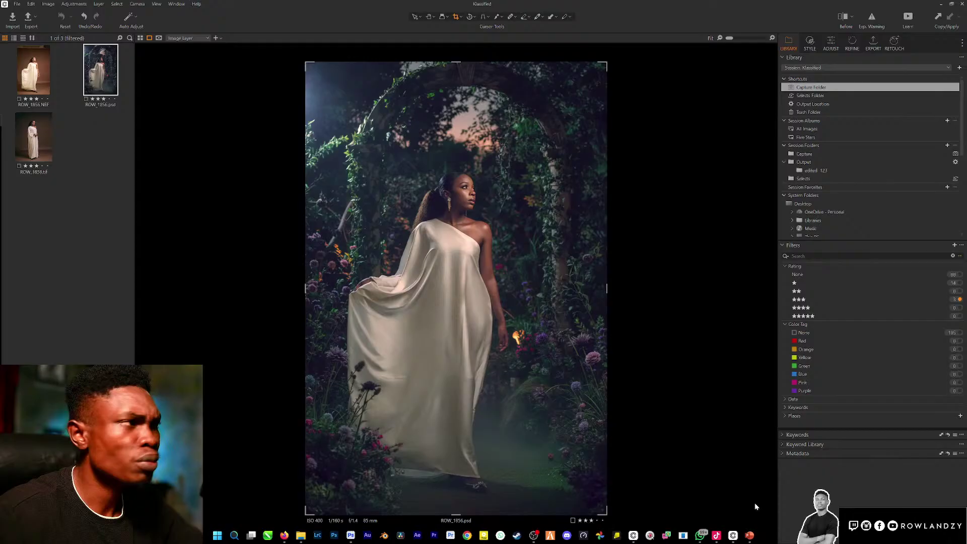
{"action": "left_click", "coordinate": [755, 503]}
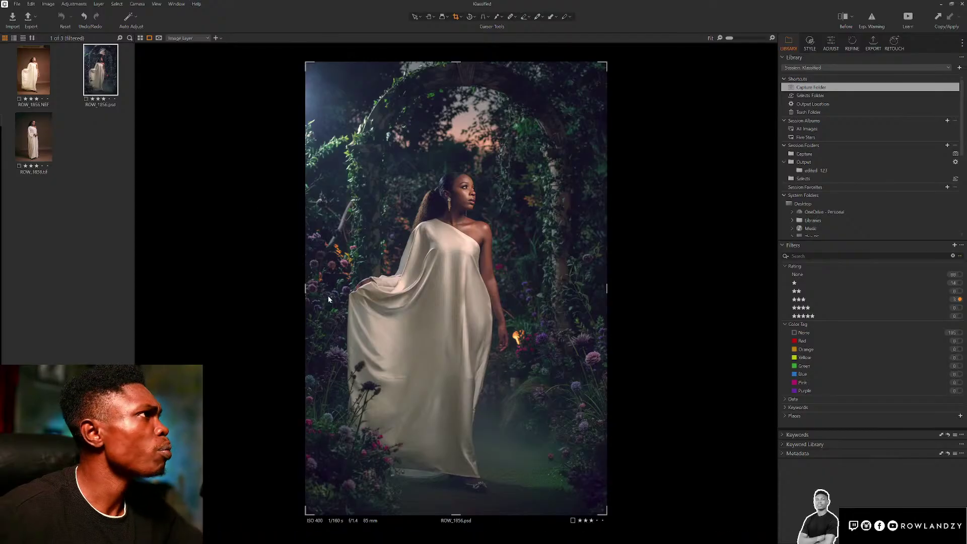
{"action": "left_click", "coordinate": [40, 140]}
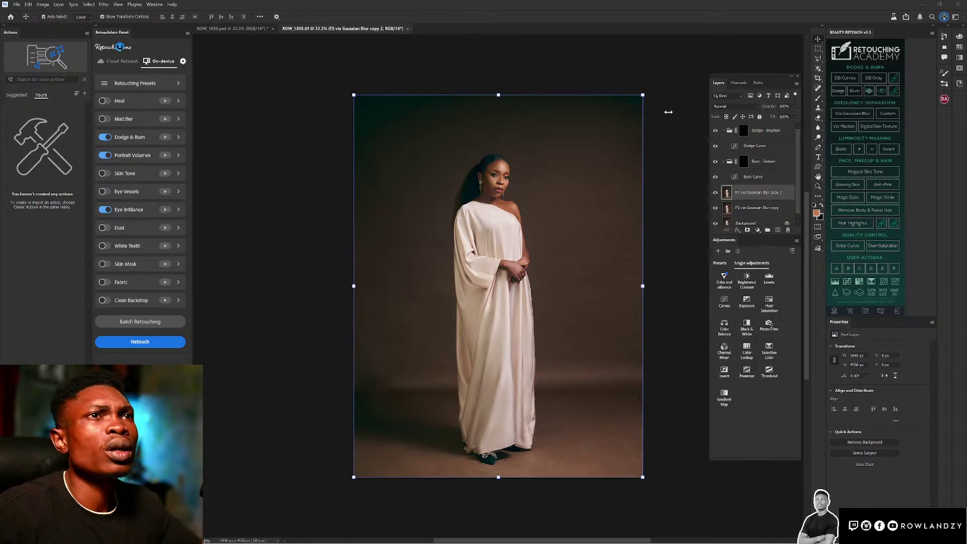
- Group all layers above the Background, from the lower FS via Gaussian Blur copy up to the Dodge group
{"action": "scroll", "coordinate": [758, 173], "scroll_direction": "down", "scroll_amount": 1}
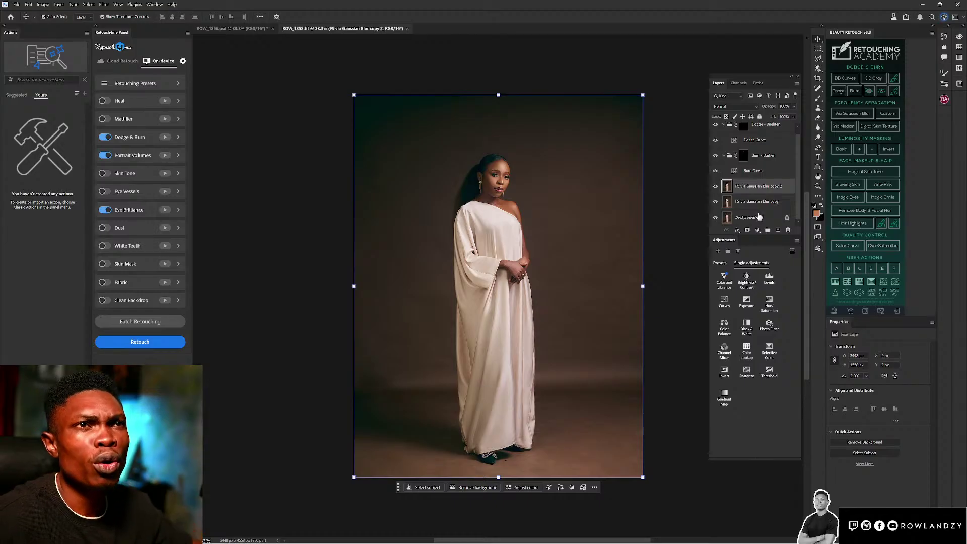
{"action": "left_click", "coordinate": [759, 217]}
{"action": "left_click", "coordinate": [758, 201]}
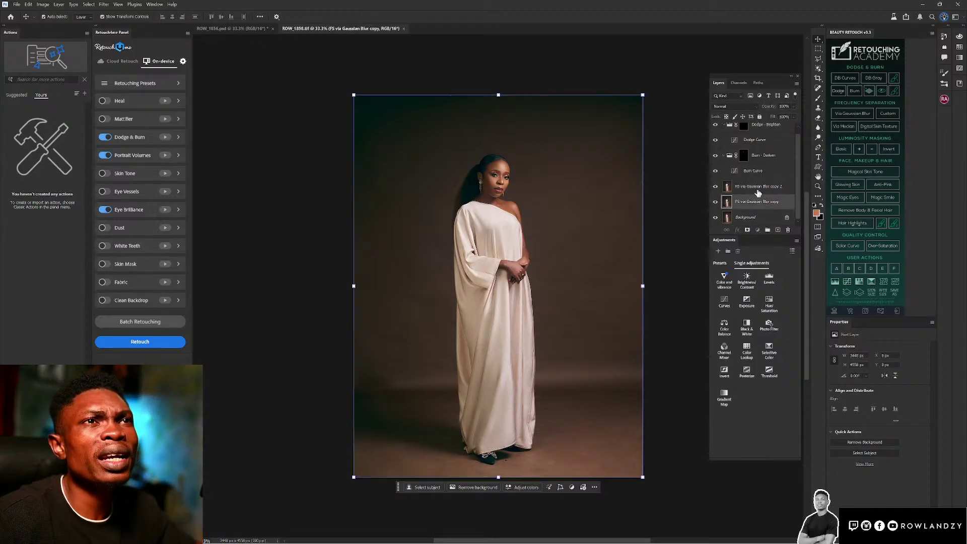
{"action": "left_click", "coordinate": [758, 187]}
{"action": "left_click", "coordinate": [767, 129]}
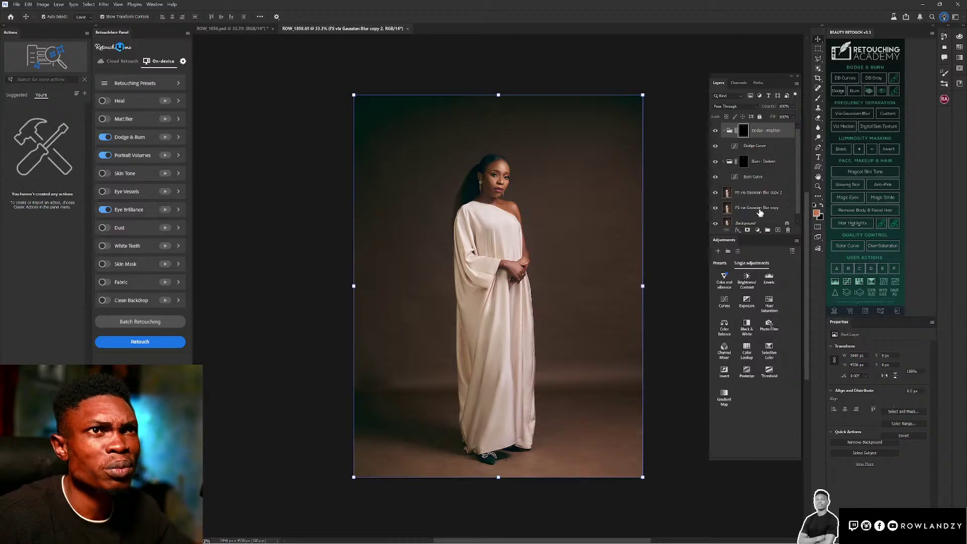
{"action": "left_click", "coordinate": [760, 211]}
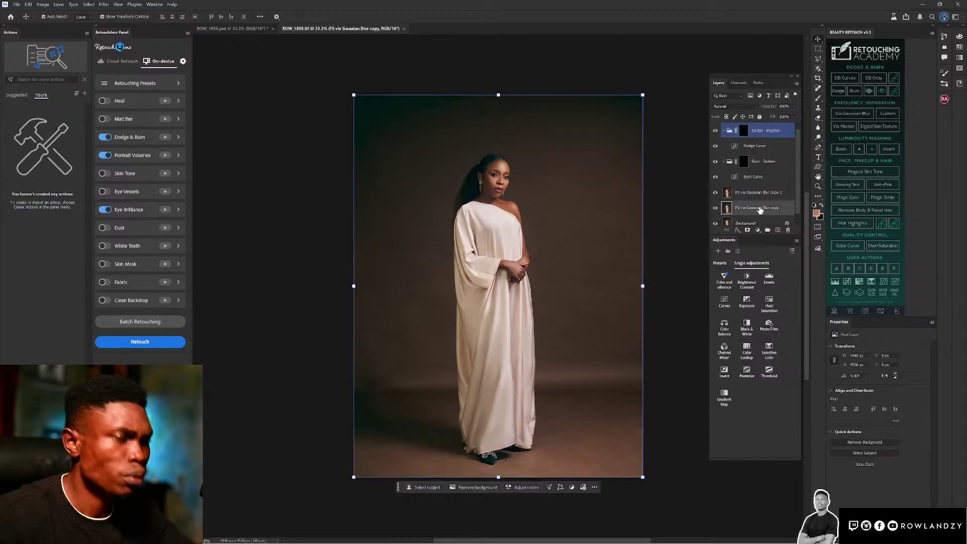
{"action": "left_click", "coordinate": [768, 131]}
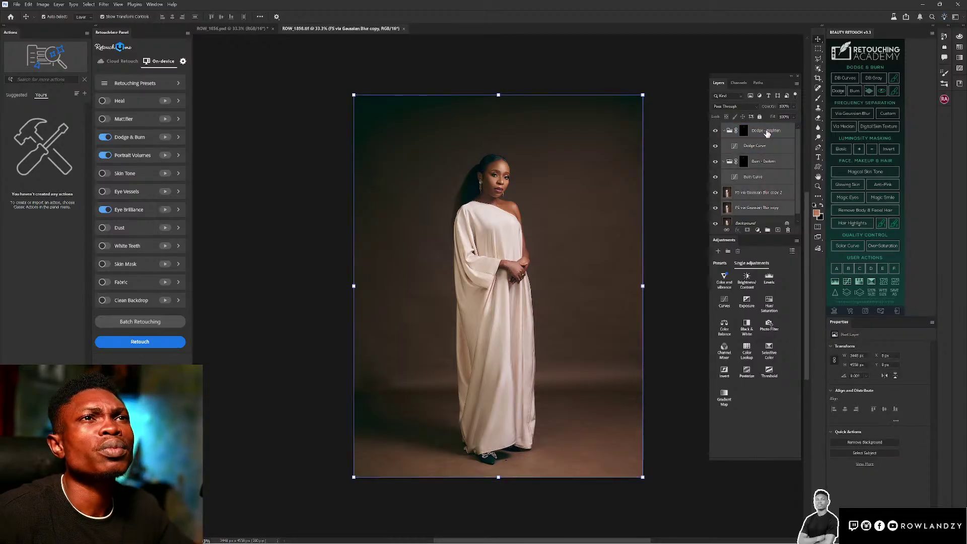
{"action": "key", "text": "ctrl+g"}
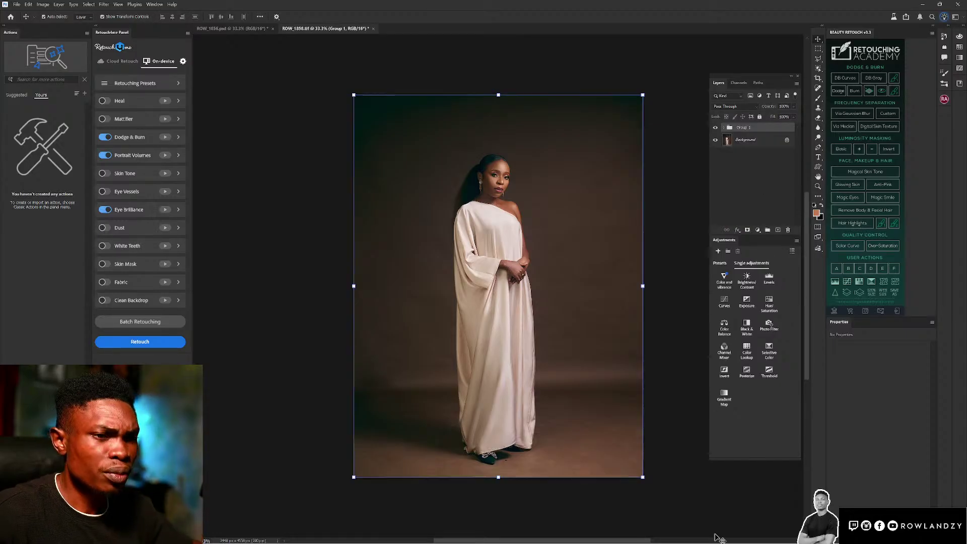
{"action": "mouse_move", "coordinate": [711, 539]}
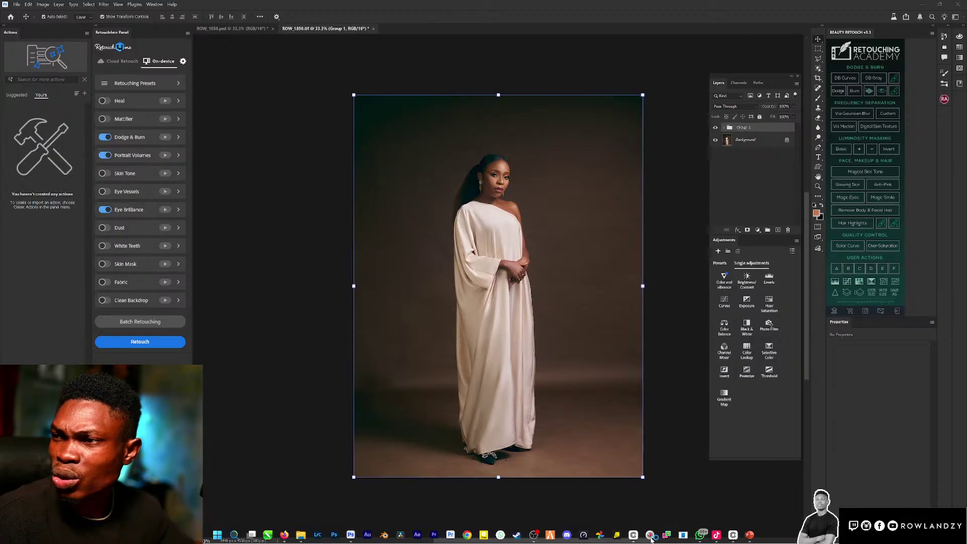
{"action": "left_click", "coordinate": [651, 535]}
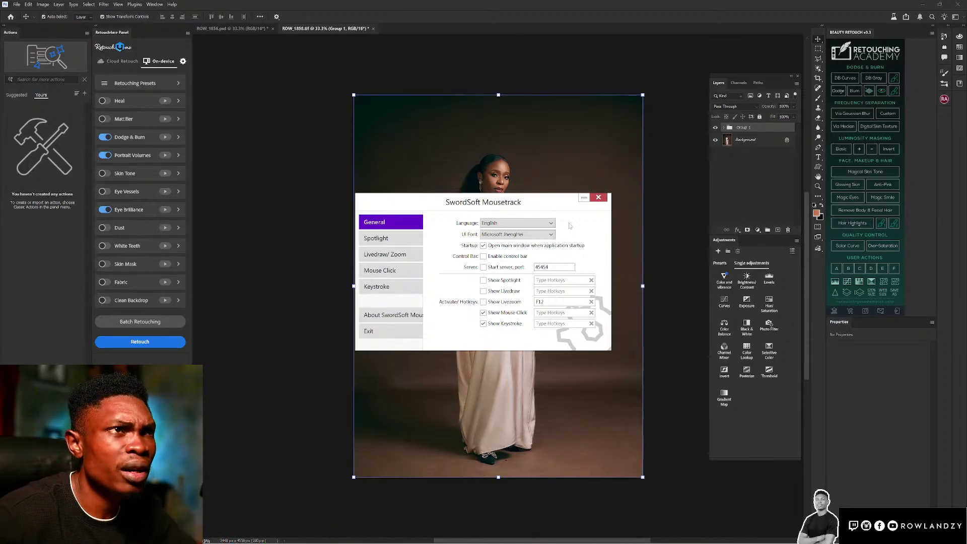
{"action": "left_click", "coordinate": [584, 198]}
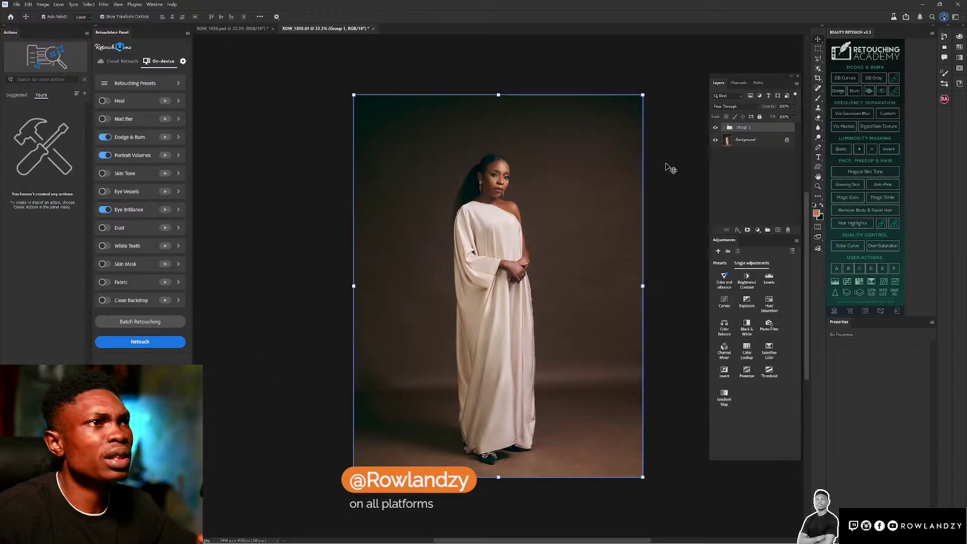
- Compare the standing portrait with and without the retouching in Group 1
{"action": "left_click", "coordinate": [716, 129]}
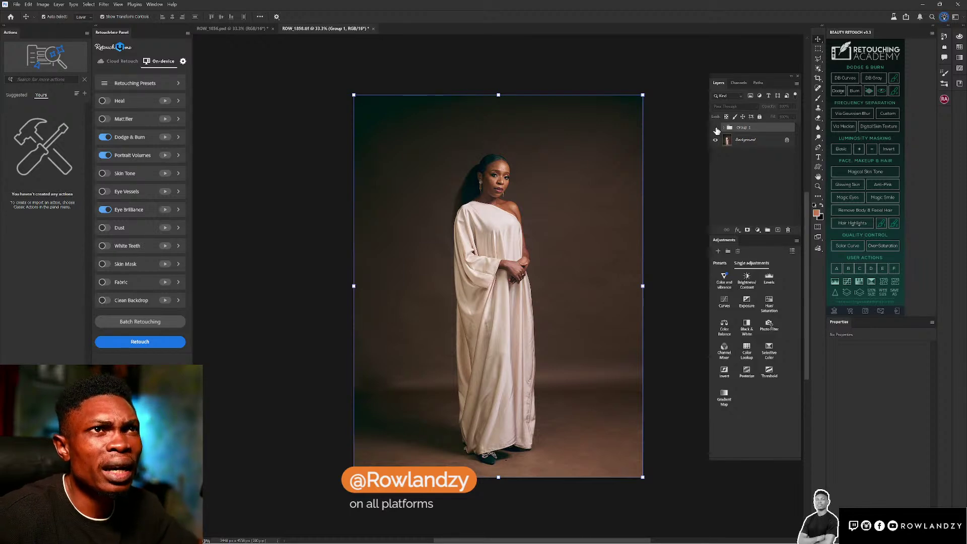
{"action": "left_click", "coordinate": [716, 129]}
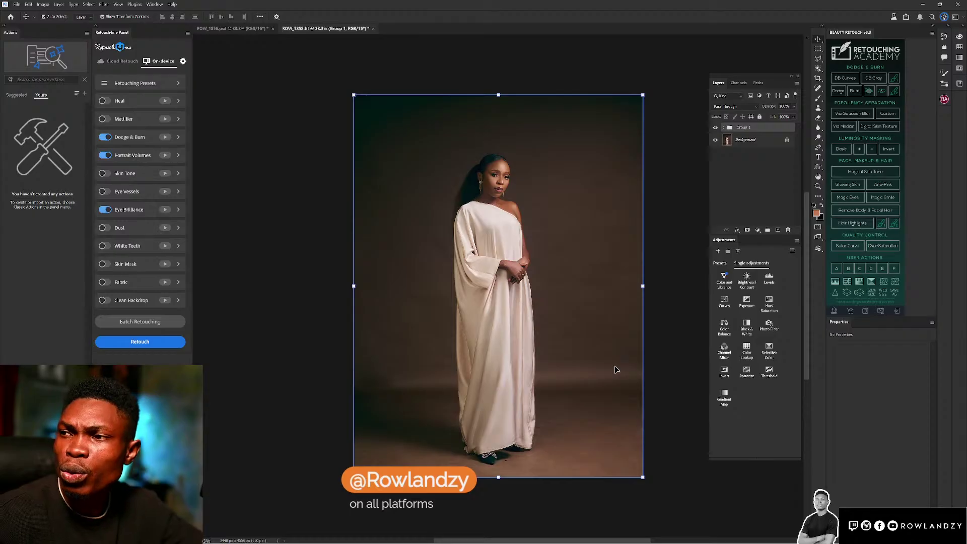
- Deselect Group 1, select the entire canvas of the standing portrait and start a Generative Fill
{"action": "left_click", "coordinate": [653, 191]}
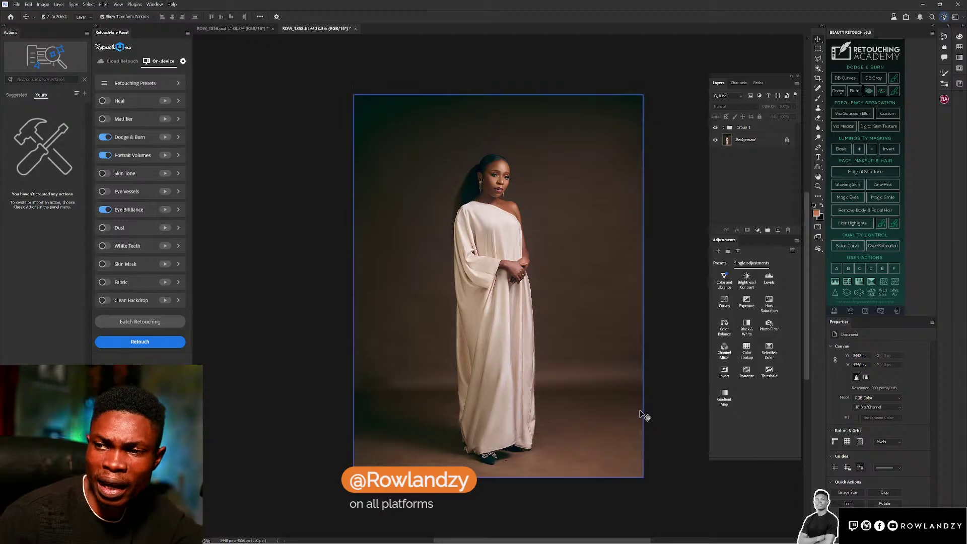
{"action": "left_click", "coordinate": [655, 327]}
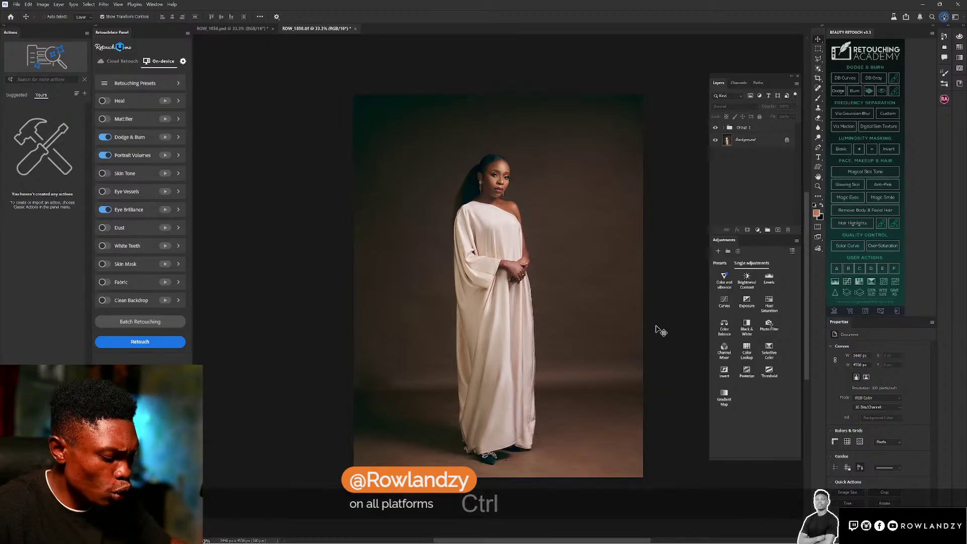
{"action": "key", "text": "ctrl+a"}
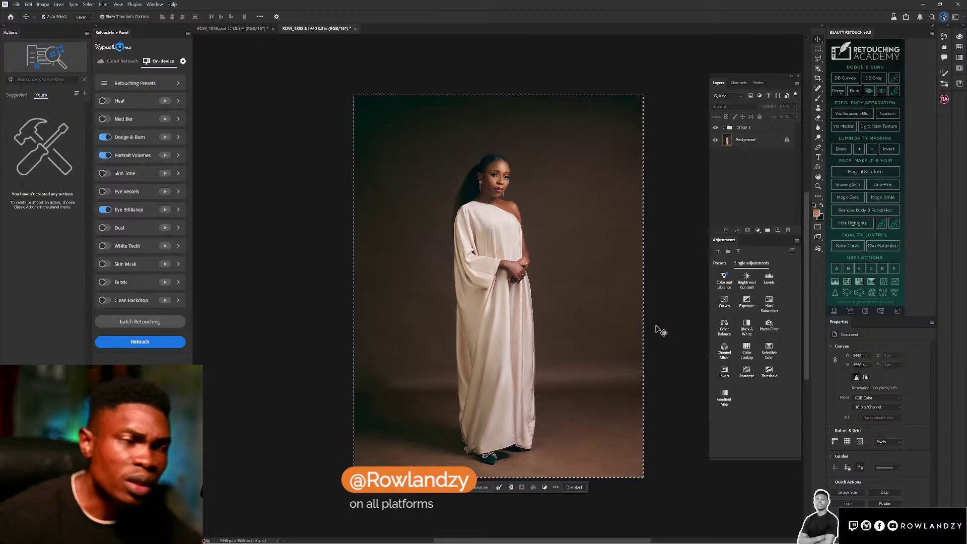
{"action": "left_click", "coordinate": [444, 487]}
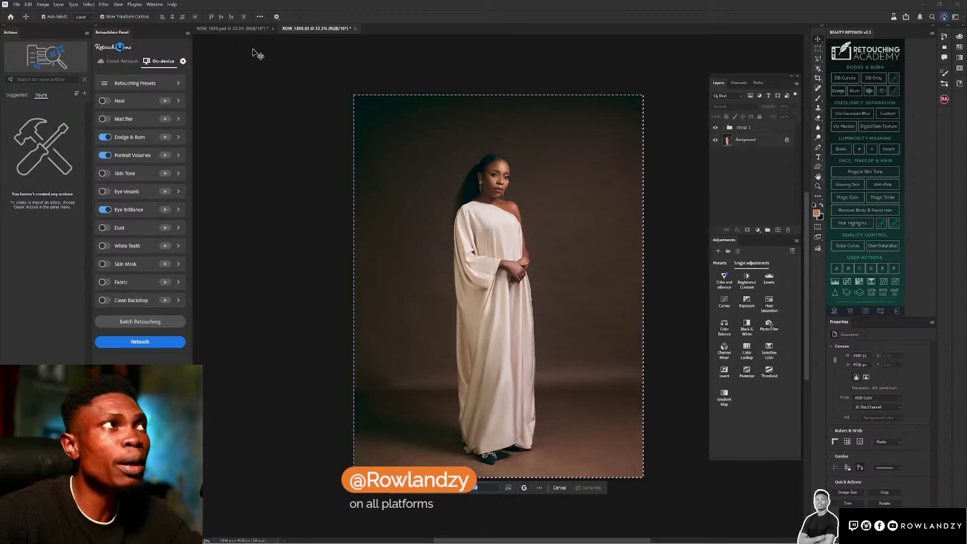
- Copy the full garden-background prompt from the generative layer in the other portrait's PSD document
{"action": "left_click", "coordinate": [249, 29]}
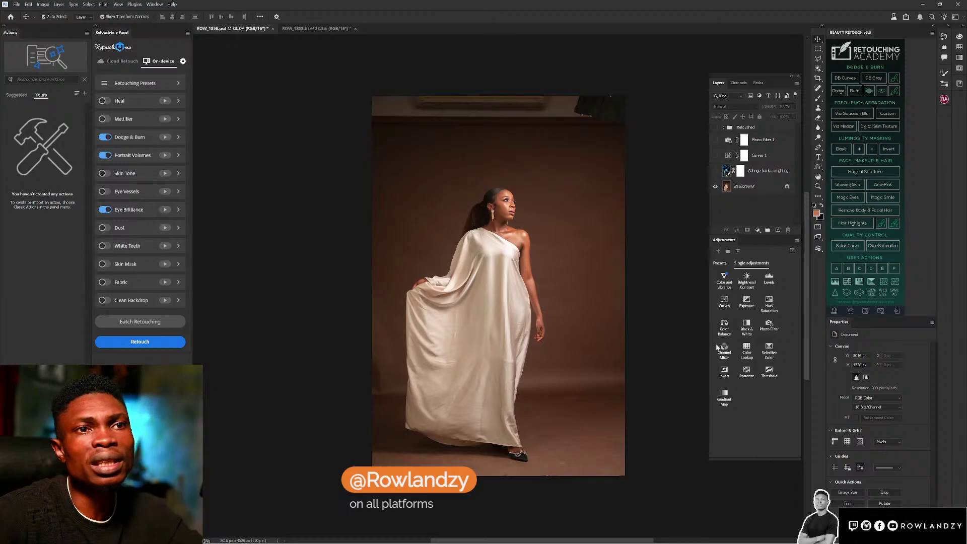
{"action": "left_click", "coordinate": [726, 171]}
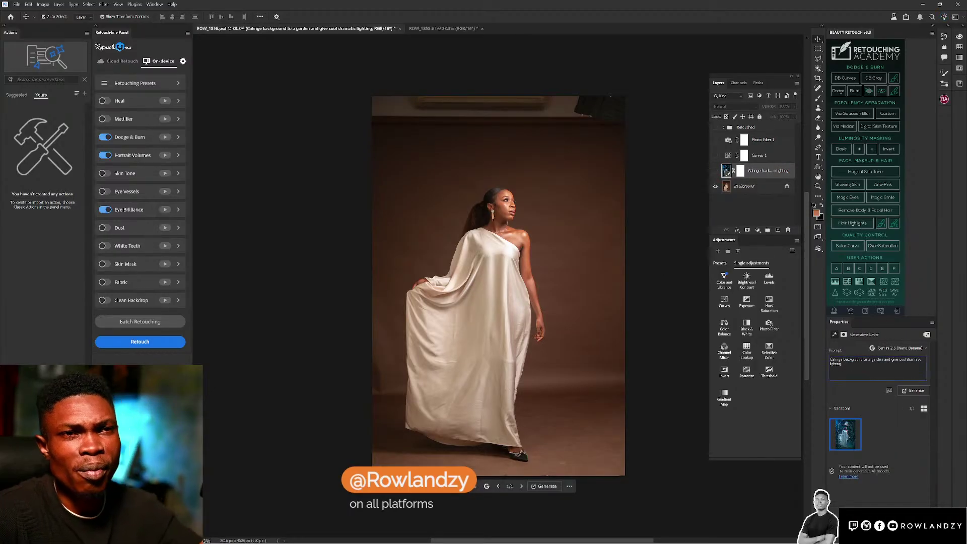
{"action": "left_click_drag", "start_coordinate": [843, 364], "coordinate": [811, 348]}
{"action": "key", "text": "ctrl+c"}
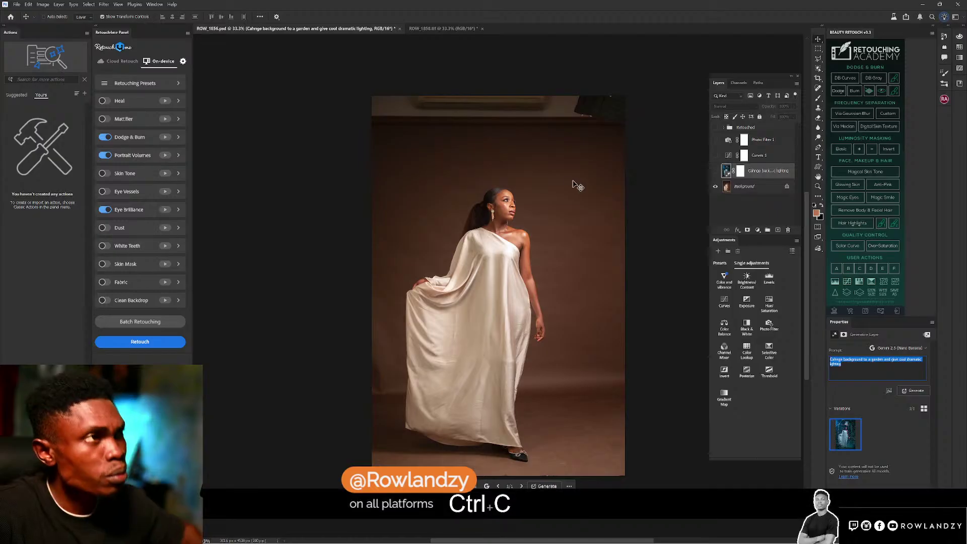
- Return to the TIFF portrait and paste the copied garden prompt into its Generative Fill prompt
{"action": "left_click", "coordinate": [444, 29]}
{"action": "key", "text": "ctrl+a"}
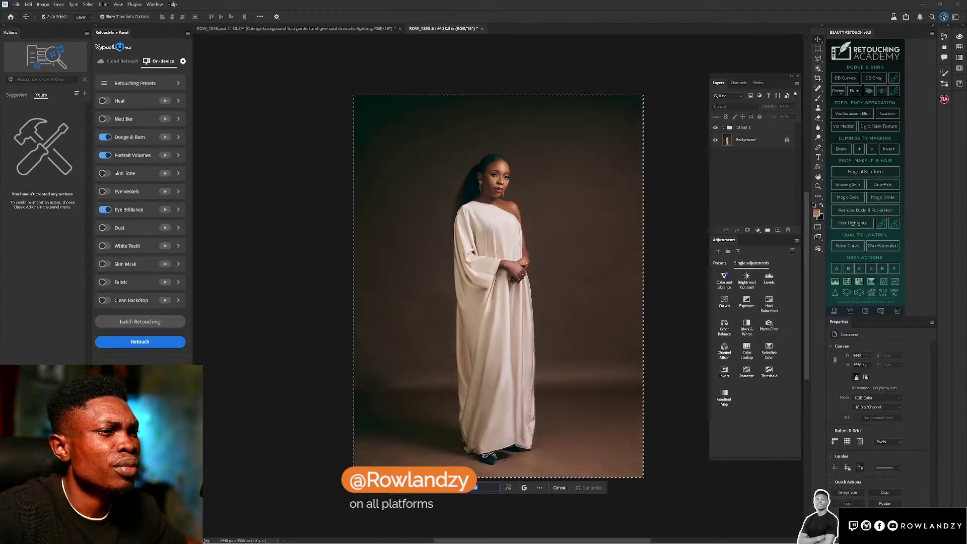
{"action": "key", "text": "ctrl+v"}
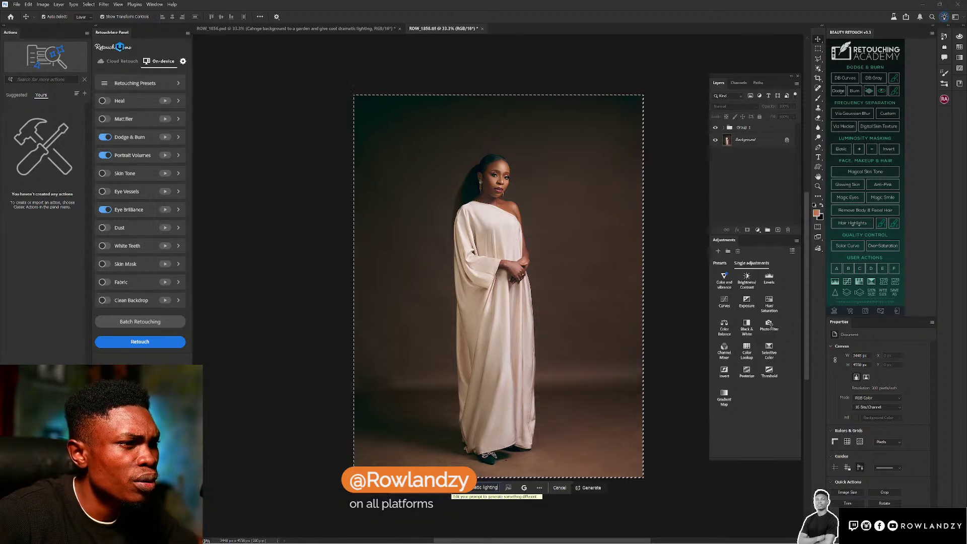
- Correct the spelling of the prompt's opening word "Change" and generate the garden background with cool dramatic lighting
{"action": "key", "text": "Home"}
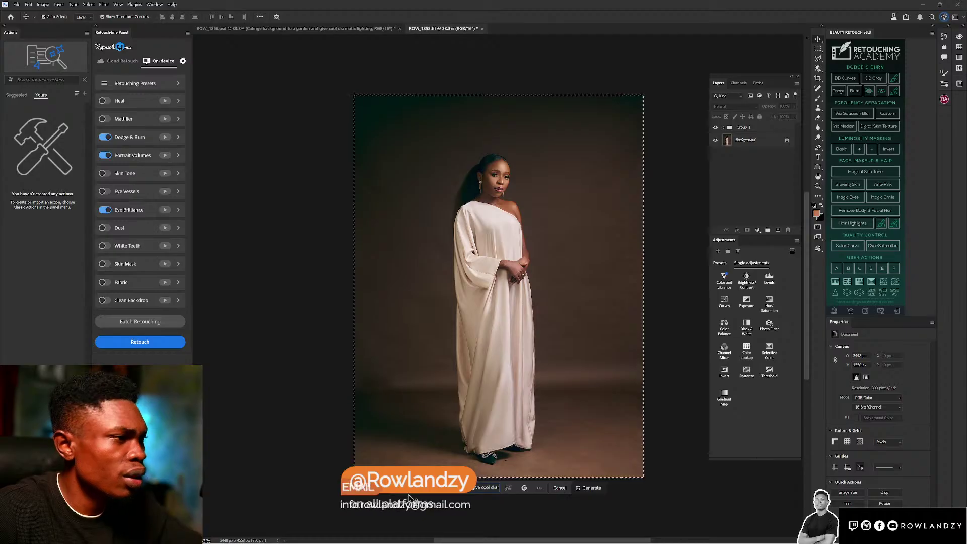
{"action": "key", "text": "BackSpace"}
{"action": "key", "text": "BackSpace"}
{"action": "key", "text": "Left"}
{"action": "key", "text": "Left"}
{"action": "key", "text": "Left"}
{"action": "key", "text": "Left"}
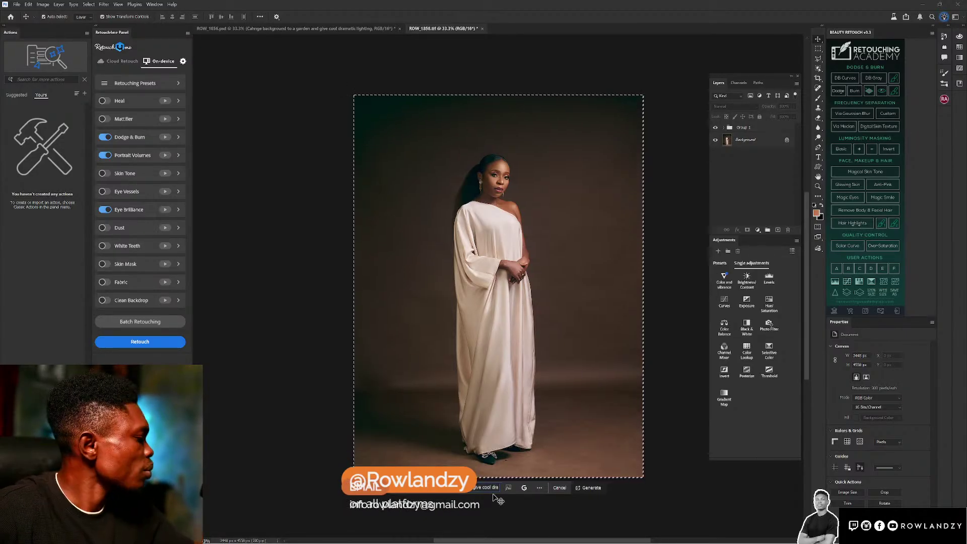
{"action": "left_click", "coordinate": [592, 488]}
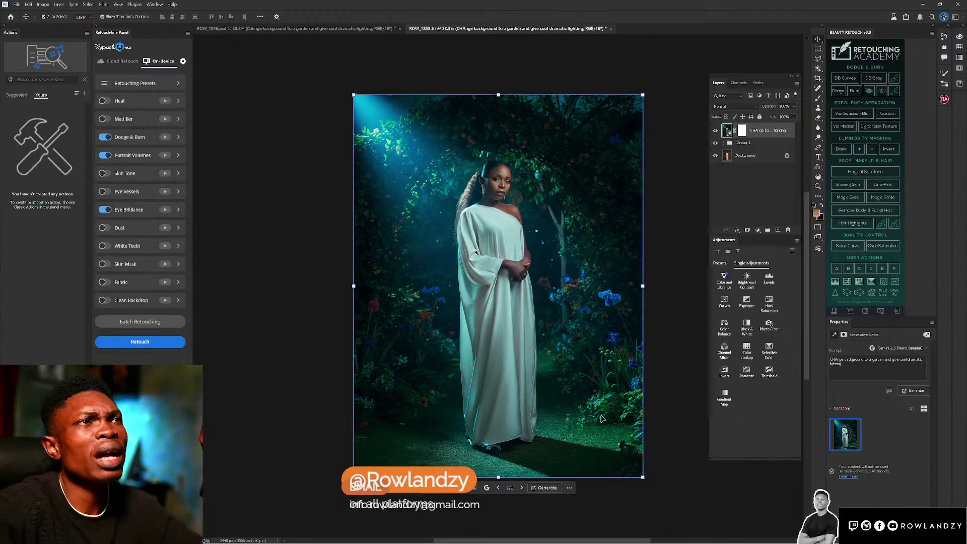
- Compare the standing portrait with and without the generated garden layer
{"action": "left_click", "coordinate": [715, 130]}
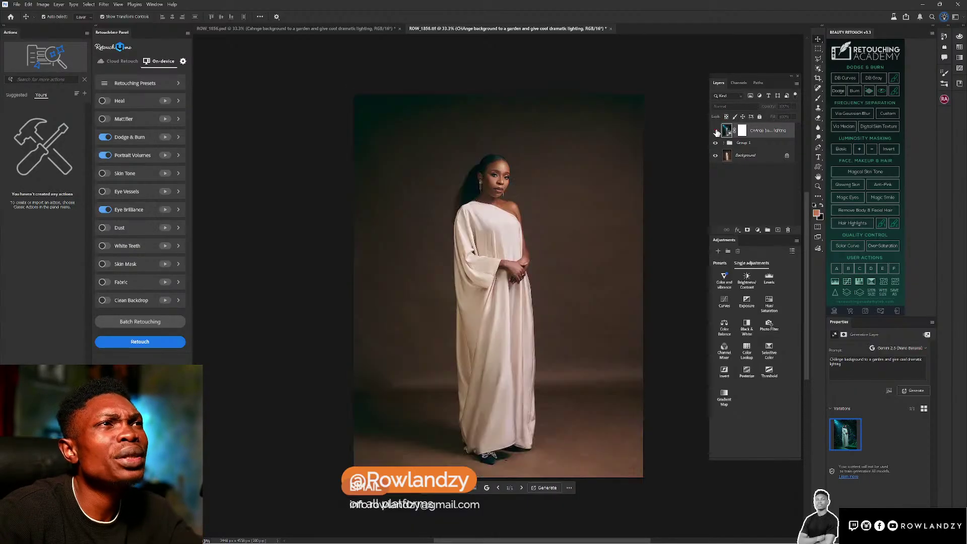
{"action": "left_click", "coordinate": [715, 131]}
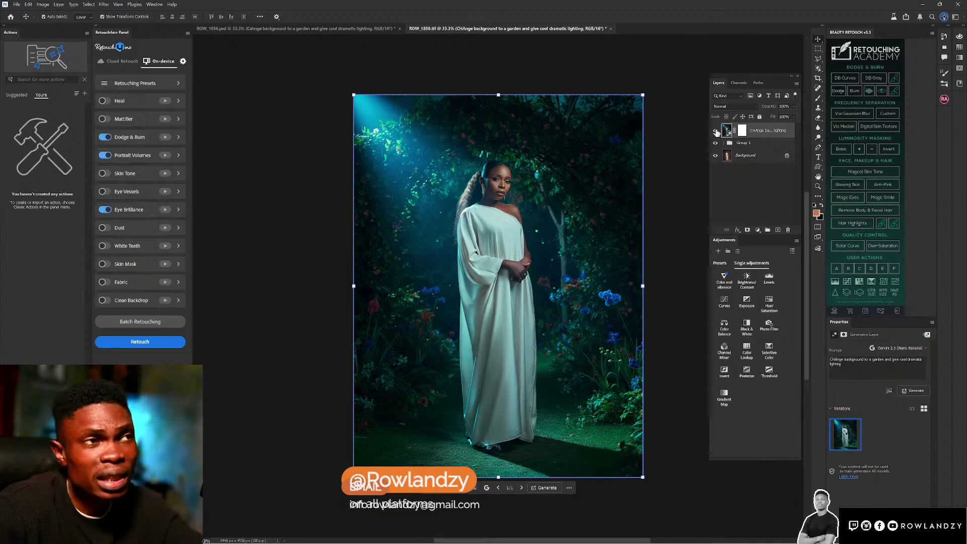
- Select the woman on the Background layer, hide the layers above it, and copy her onto a new layer
{"action": "left_click", "coordinate": [731, 157]}
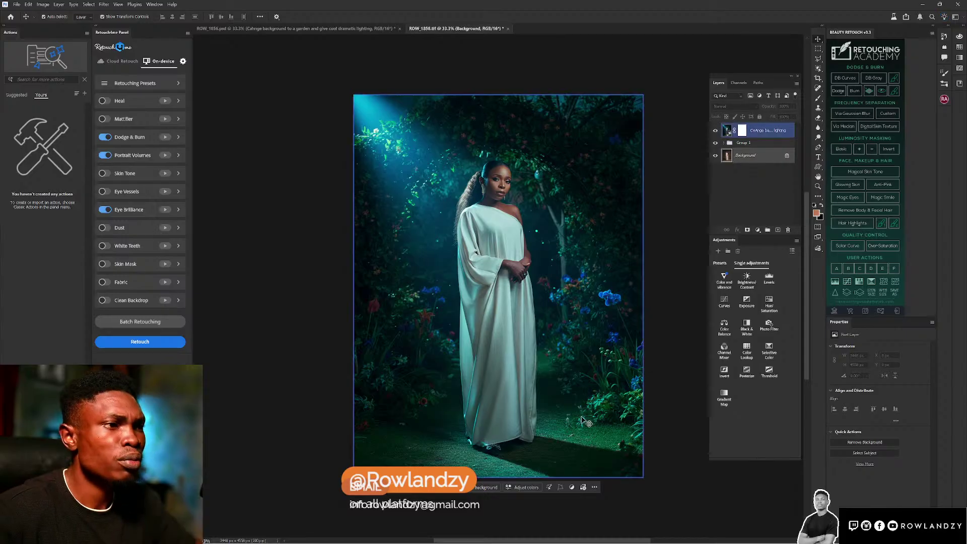
{"action": "left_click", "coordinate": [635, 389]}
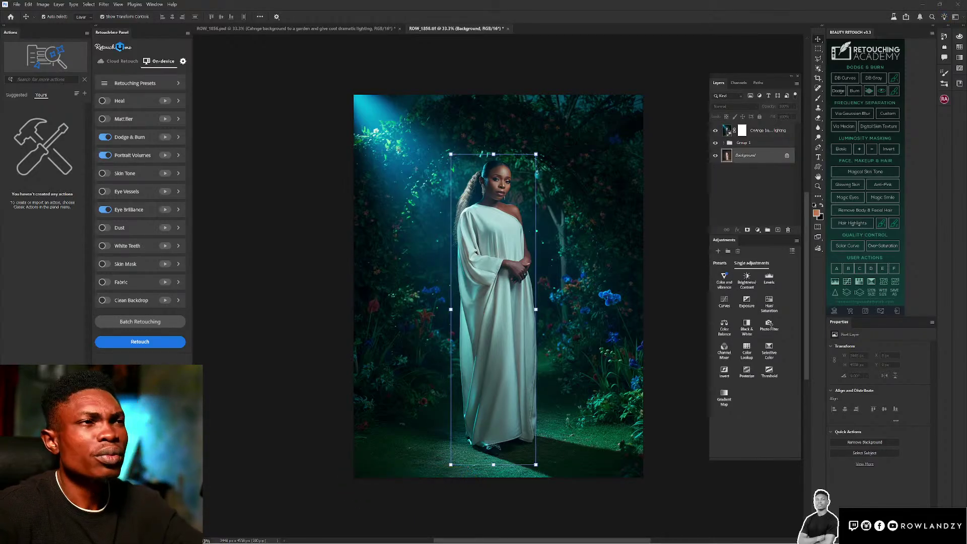
{"action": "left_click", "coordinate": [715, 144]}
{"action": "left_click", "coordinate": [716, 144]}
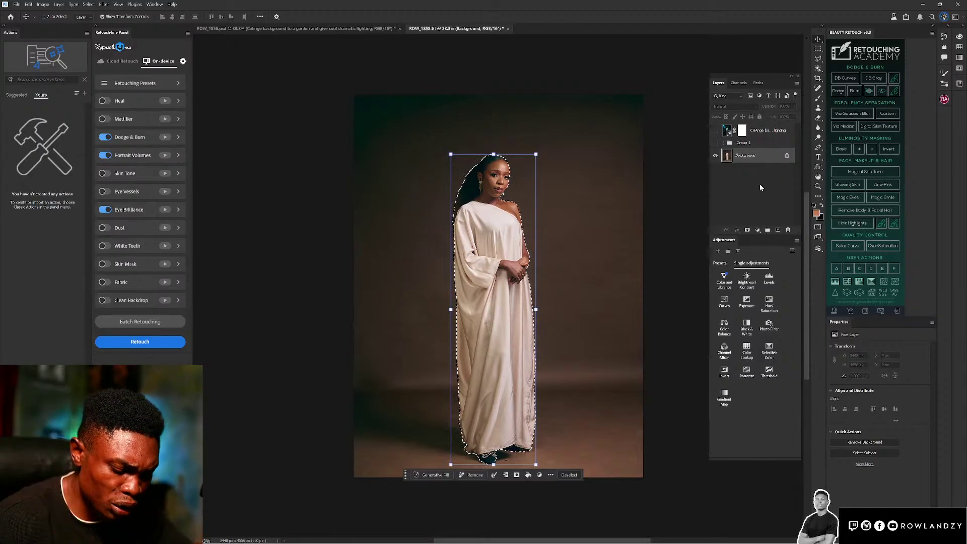
{"action": "key", "text": "ctrl+j"}
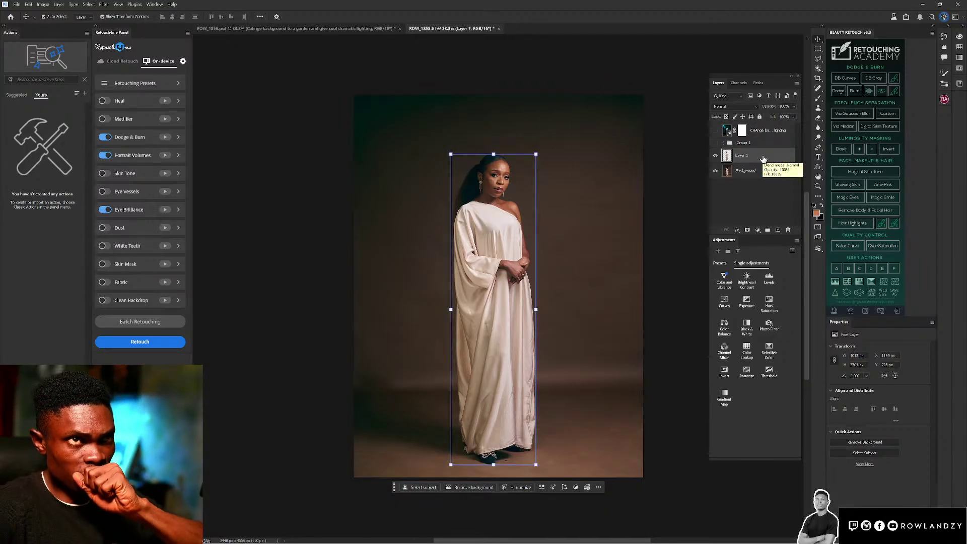
- Show the garden layer, put the woman's cutout layer at the top of the stack, and move the cutout beside the generated figure
{"action": "left_click_drag", "start_coordinate": [763, 159], "coordinate": [759, 154]}
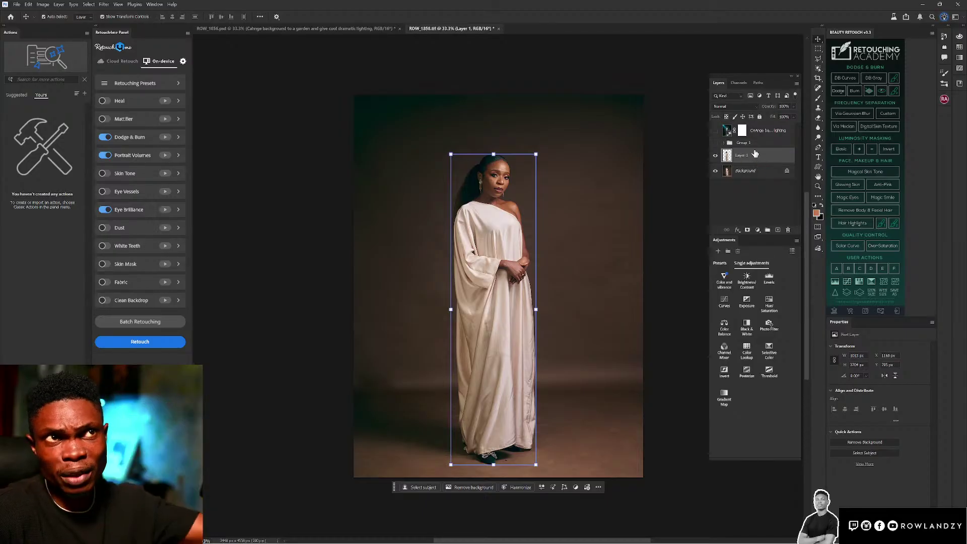
{"action": "left_click", "coordinate": [716, 132]}
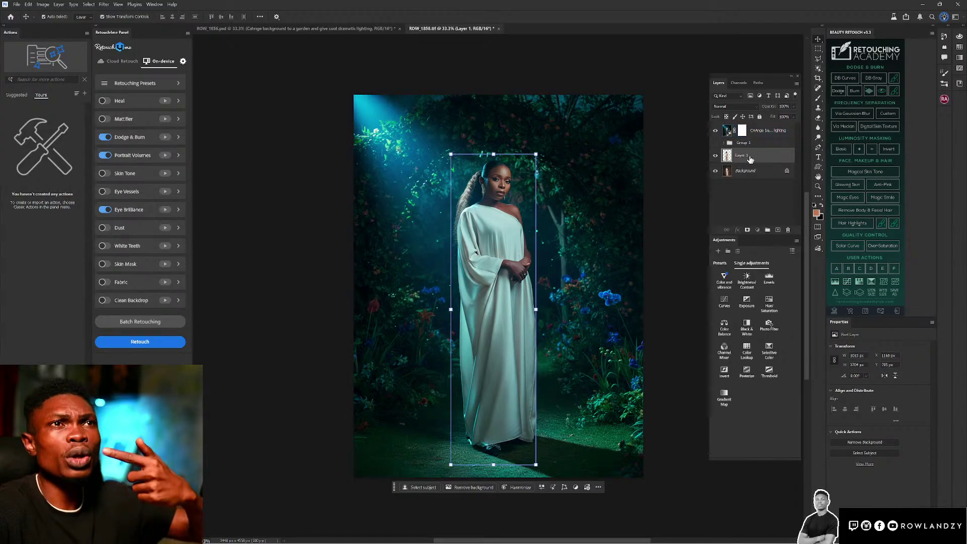
{"action": "left_click_drag", "start_coordinate": [750, 159], "coordinate": [750, 129]}
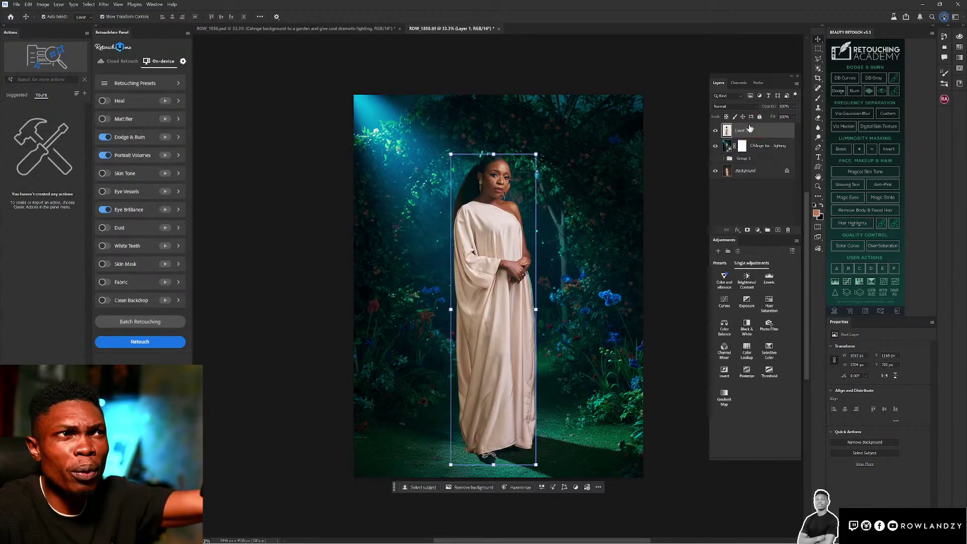
{"action": "left_click_drag", "start_coordinate": [513, 322], "coordinate": [425, 322]}
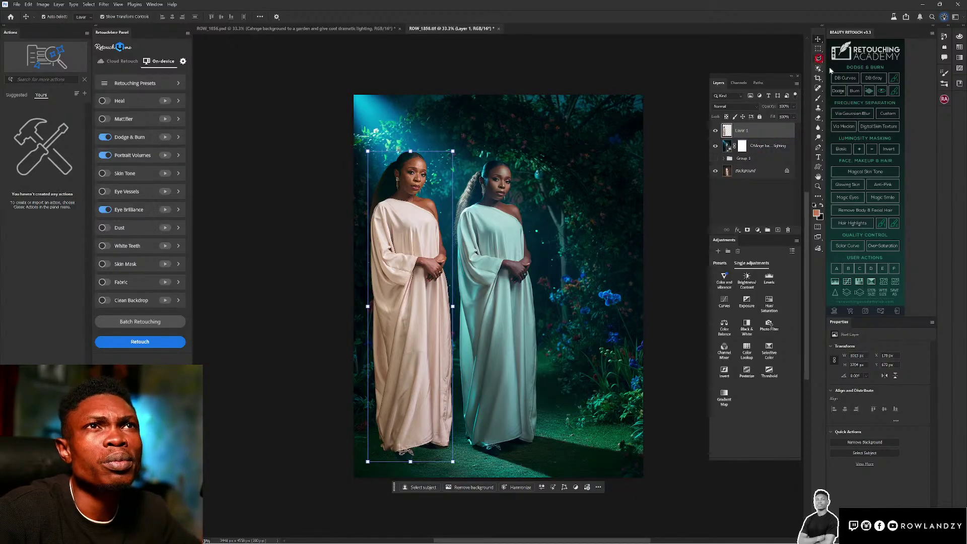
- Outline the cutout woman's head with the Polygonal Lasso and copy it onto a new layer
{"action": "left_click", "coordinate": [818, 58]}
{"action": "left_click", "coordinate": [430, 150]}
{"action": "left_click", "coordinate": [375, 146]}
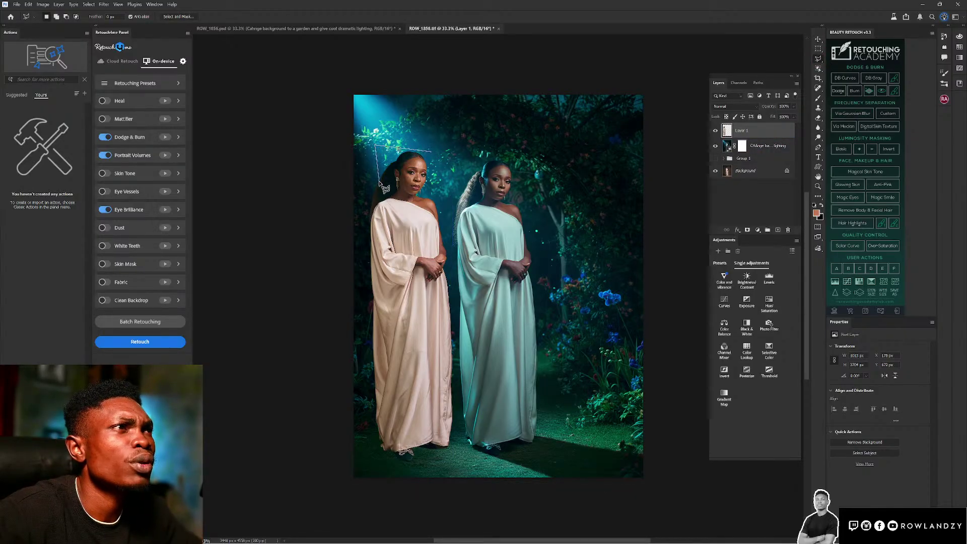
{"action": "left_click", "coordinate": [396, 204]}
{"action": "left_click", "coordinate": [456, 198]}
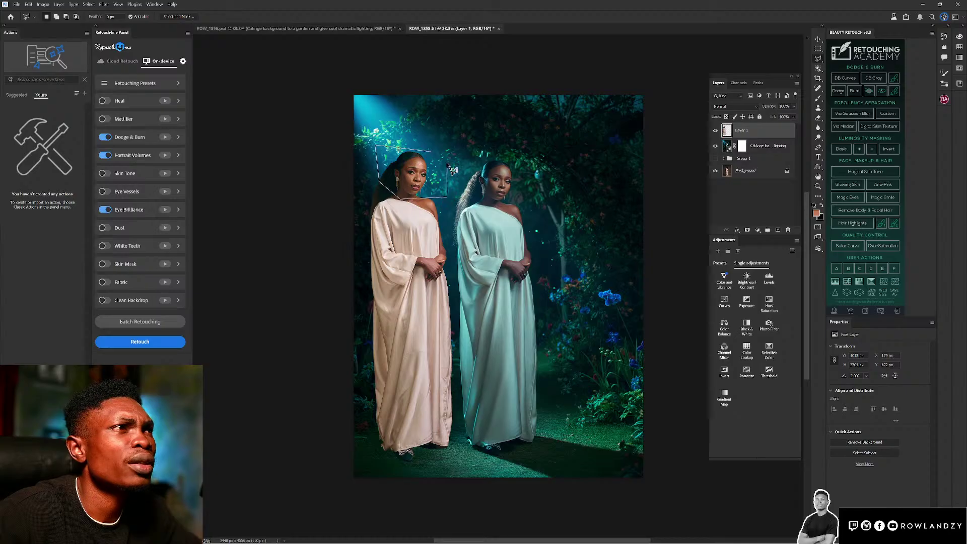
{"action": "double_click", "coordinate": [447, 166]}
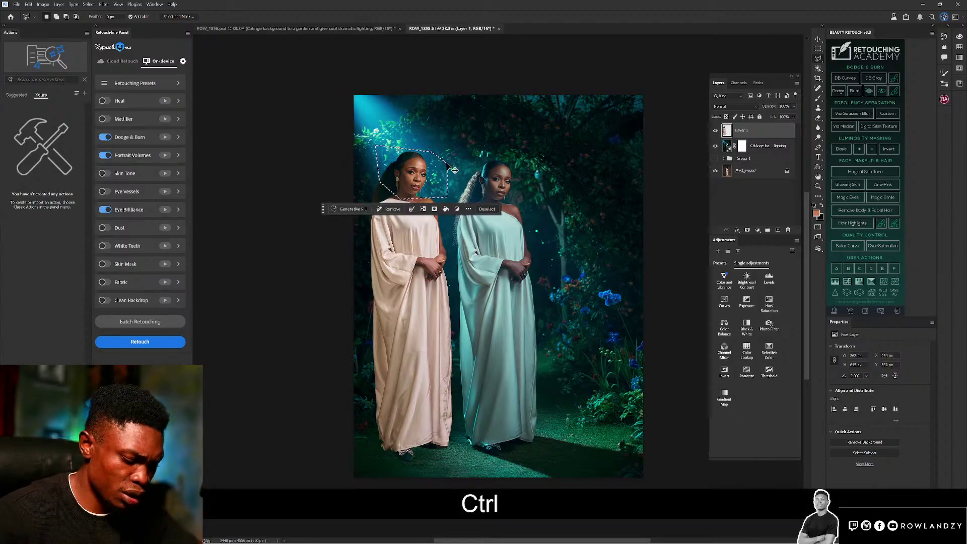
{"action": "key", "text": "ctrl+j"}
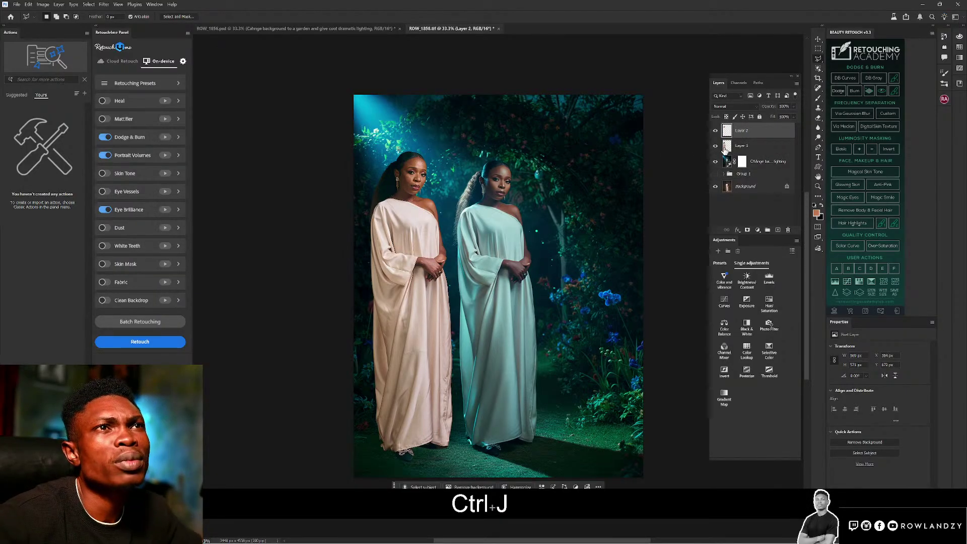
- Hide the full-body cutout, place the copied head over the generated woman's head, and lower the head layer's opacity
{"action": "left_click", "coordinate": [715, 146]}
{"action": "left_click", "coordinate": [817, 39]}
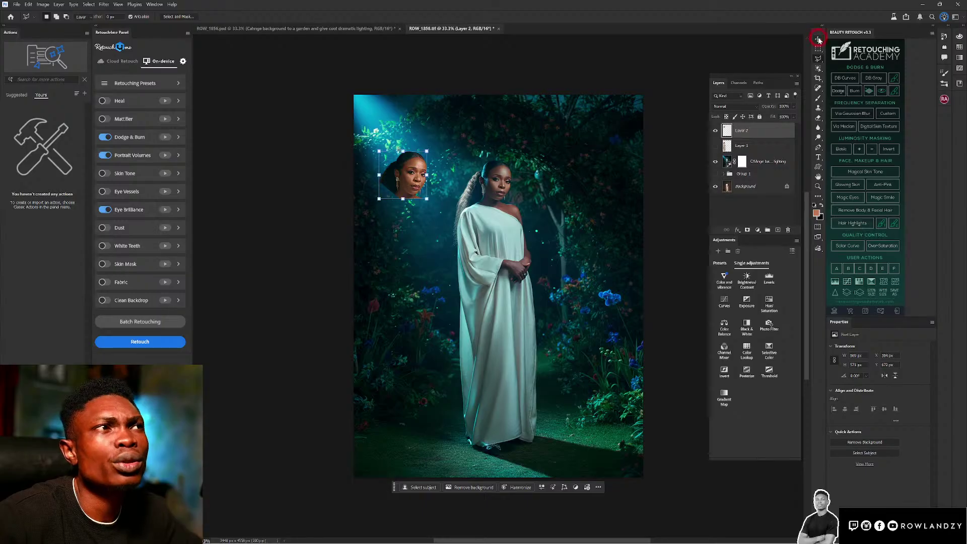
{"action": "left_click_drag", "start_coordinate": [421, 176], "coordinate": [503, 180]}
{"action": "scroll", "coordinate": [503, 181], "scroll_direction": "up", "scroll_amount": 4}
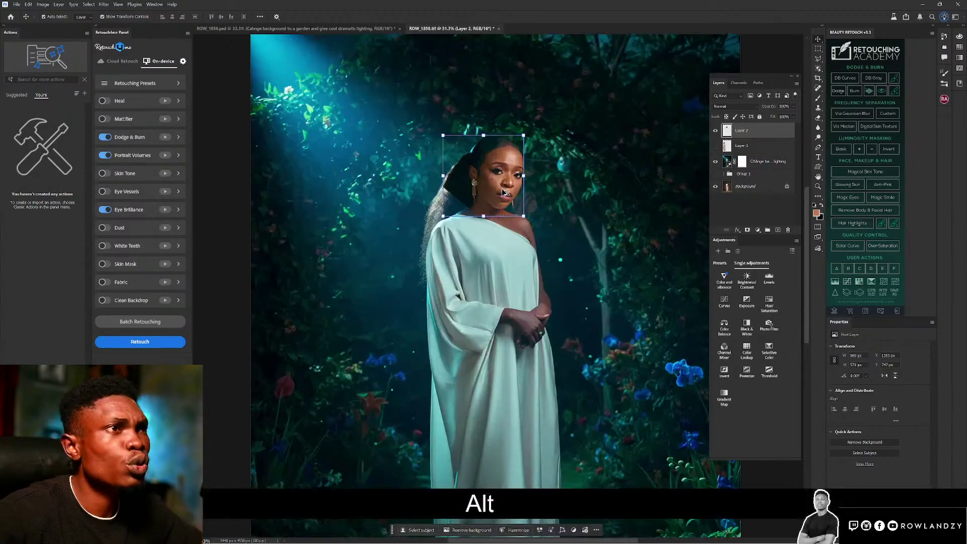
{"action": "scroll", "coordinate": [503, 192], "scroll_direction": "up", "scroll_amount": 3}
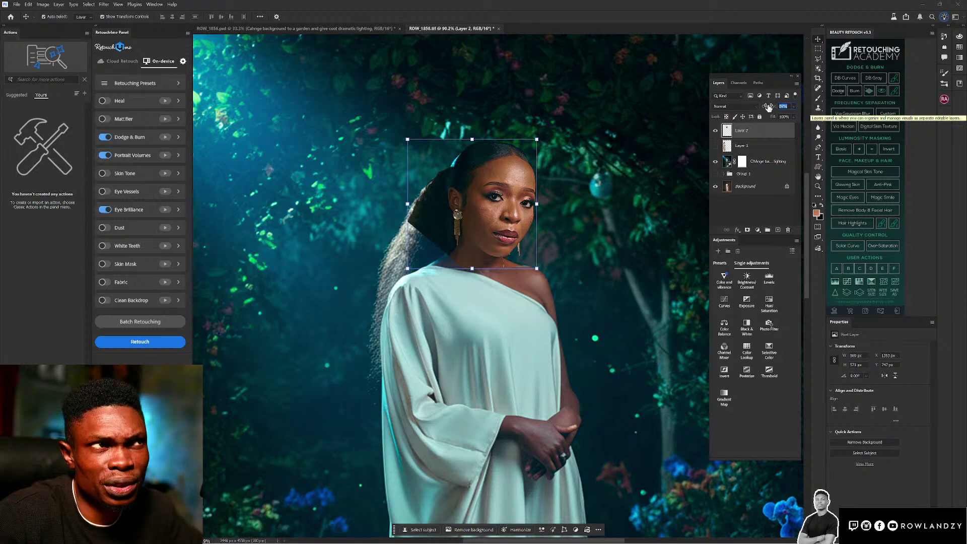
{"action": "left_click_drag", "start_coordinate": [767, 107], "coordinate": [761, 106]}
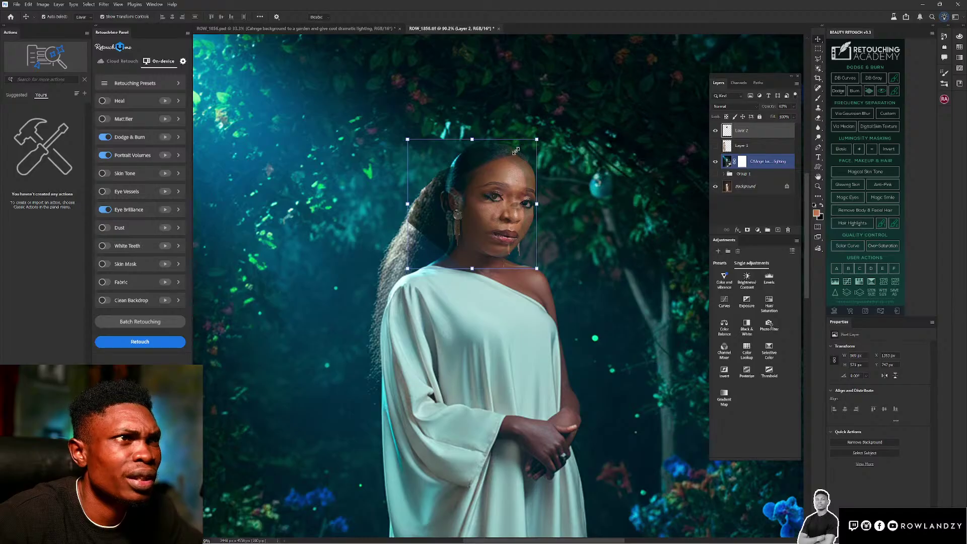
- Scale down the copied head layer proportionally and align its face with the generated woman's head
{"action": "left_click_drag", "start_coordinate": [503, 155], "coordinate": [494, 190]}
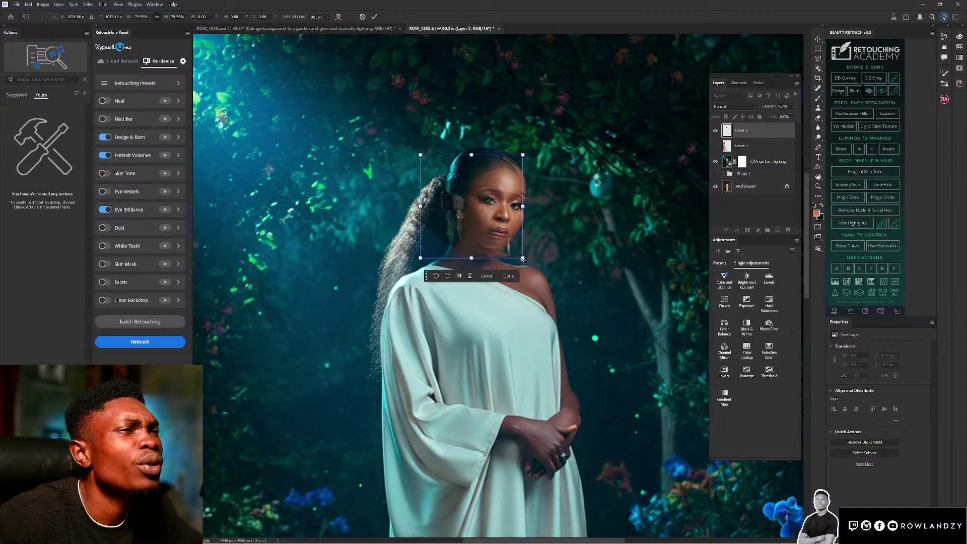
{"action": "left_click_drag", "start_coordinate": [522, 260], "coordinate": [531, 268]}
{"action": "mouse_move", "coordinate": [504, 233]}
{"action": "left_mouse_down"}
{"action": "mouse_move", "coordinate": [527, 266]}
{"action": "mouse_move", "coordinate": [493, 238]}
{"action": "mouse_move", "coordinate": [526, 265]}
{"action": "left_mouse_up"}
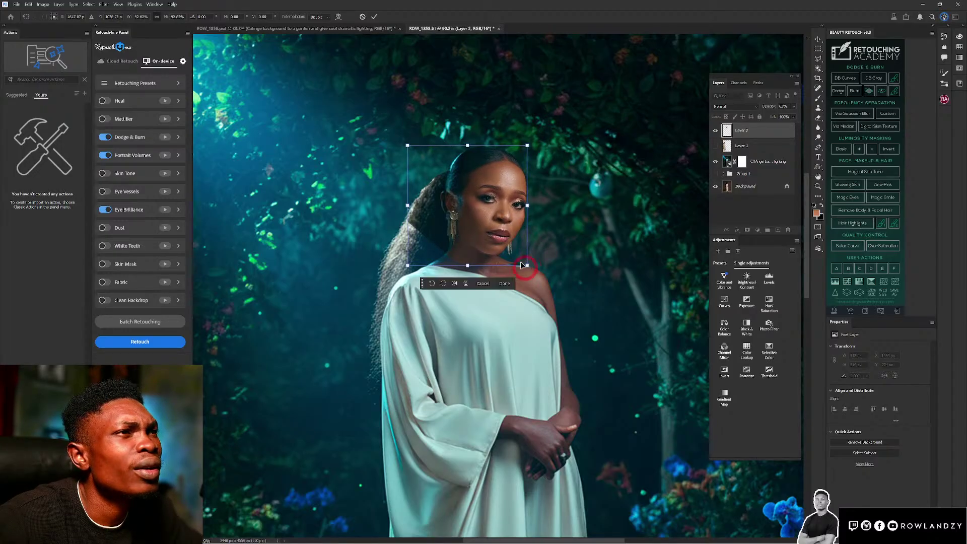
{"action": "key", "text": "Return"}
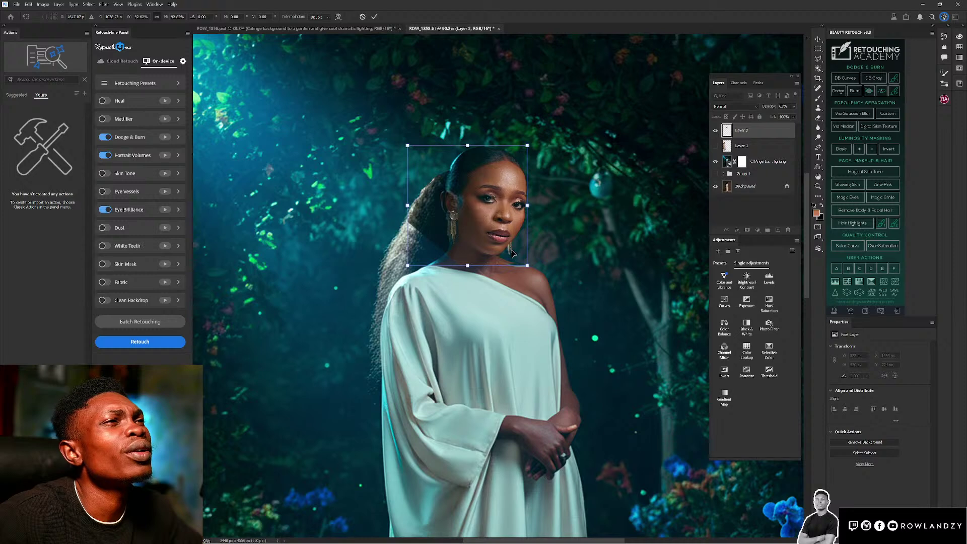
{"action": "left_click_drag", "start_coordinate": [512, 253], "coordinate": [512, 252]}
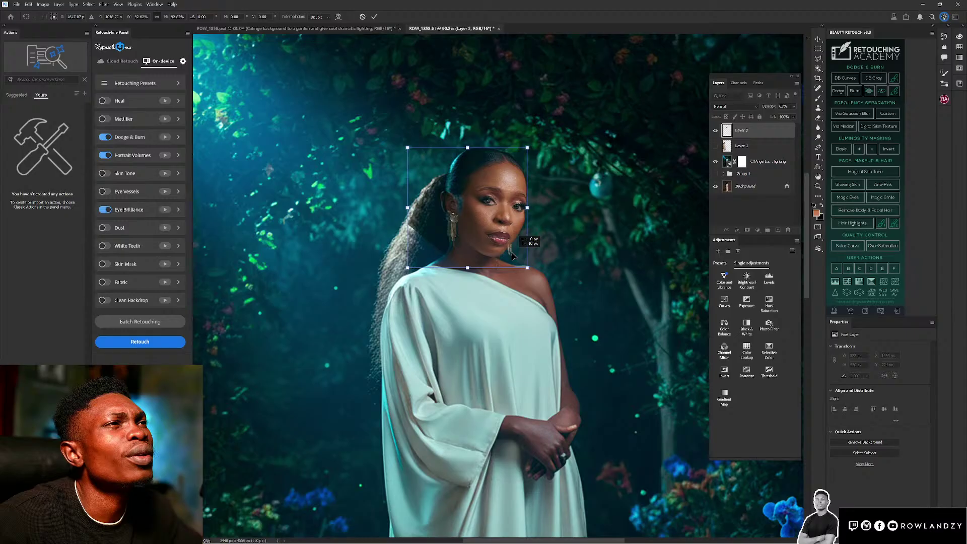
{"action": "left_click_drag", "start_coordinate": [512, 252], "coordinate": [512, 256]}
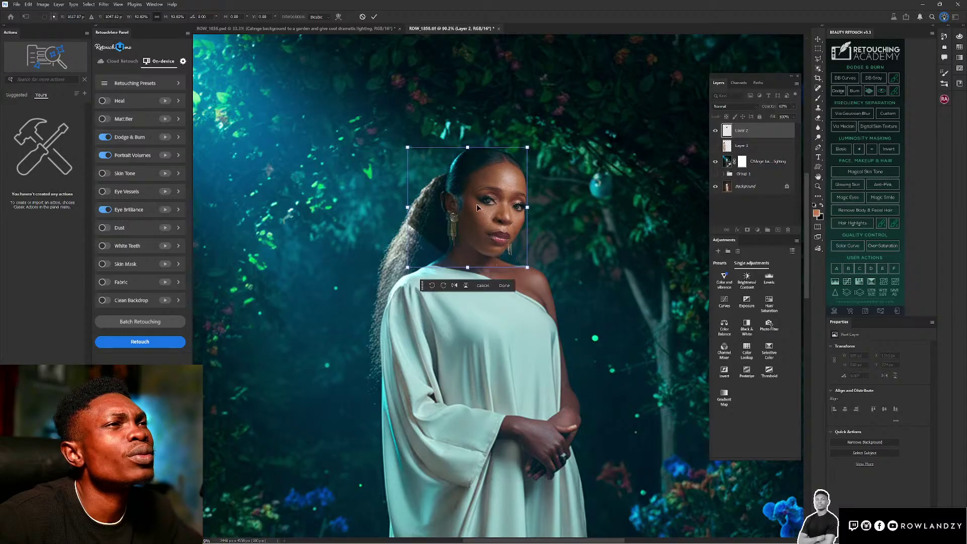
{"action": "left_click_drag", "start_coordinate": [408, 146], "coordinate": [404, 143]}
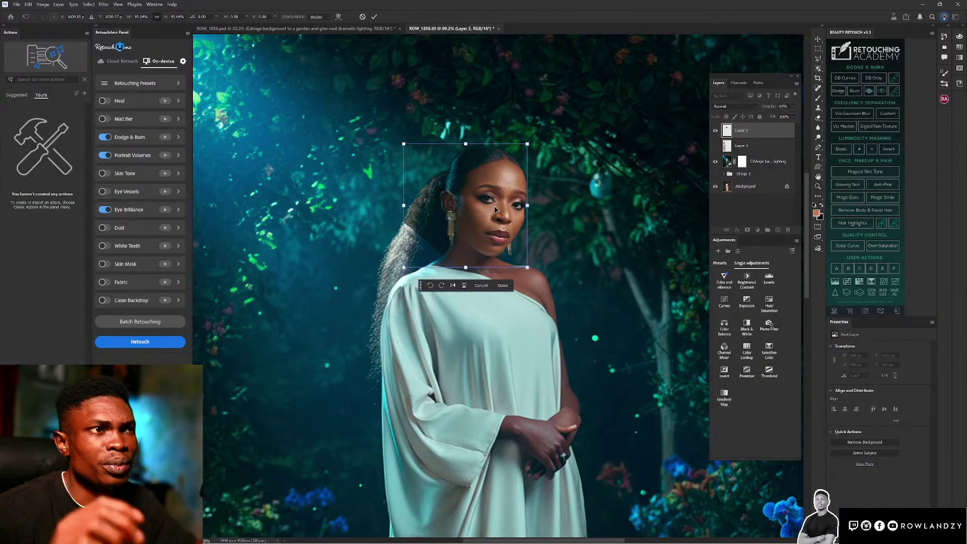
{"action": "key", "text": "Return"}
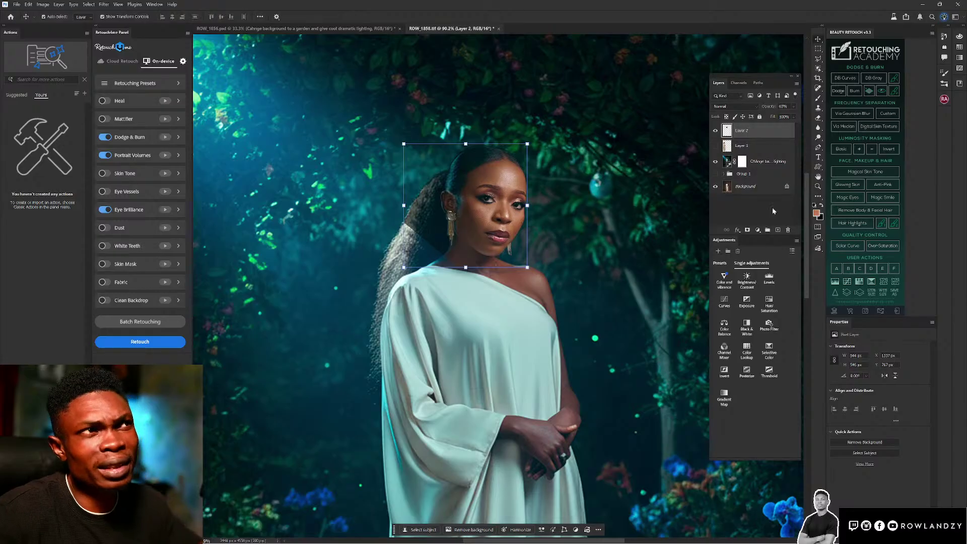
- Add a white layer mask to the copied head layer and make the mask active
{"action": "left_click", "coordinate": [757, 230]}
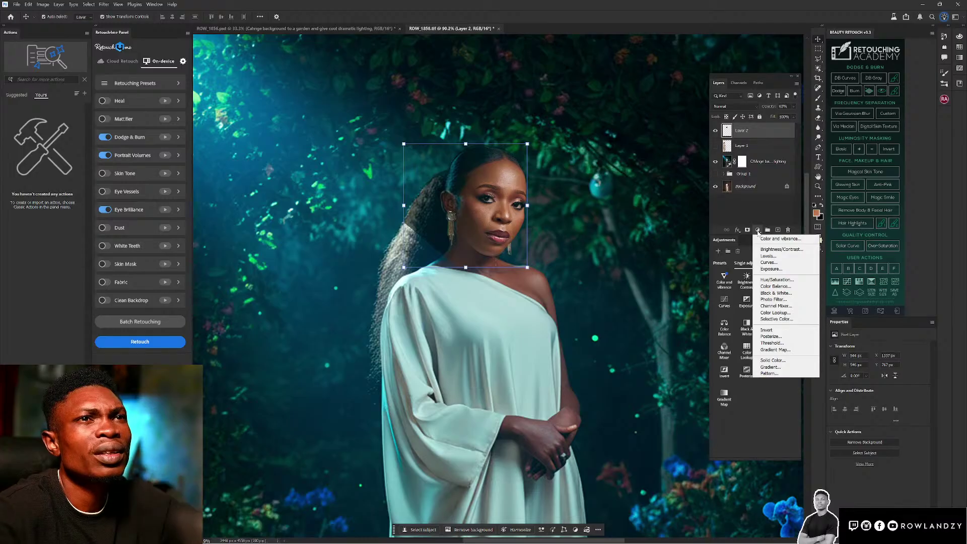
{"action": "key", "text": "Escape"}
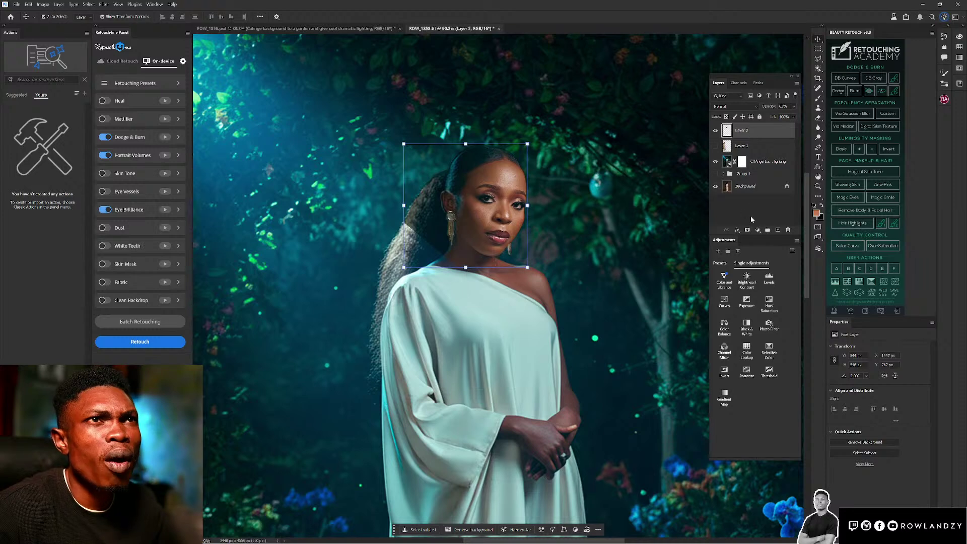
{"action": "left_click", "coordinate": [748, 230]}
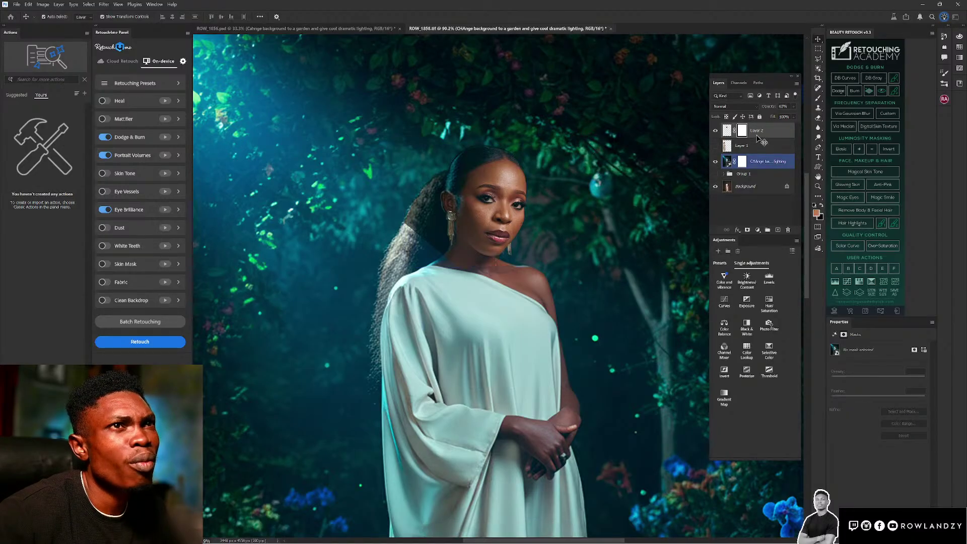
{"action": "left_click", "coordinate": [742, 131]}
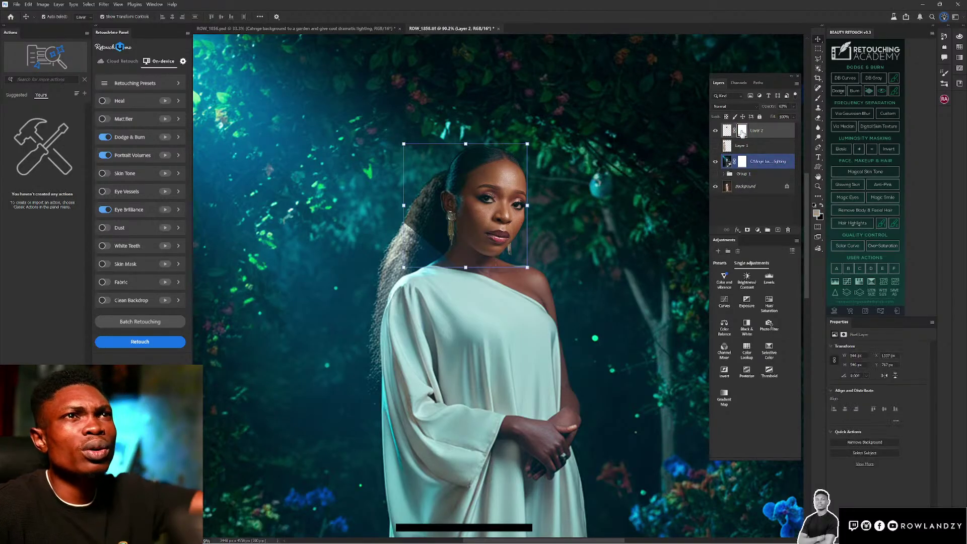
{"action": "left_click", "coordinate": [741, 131]}
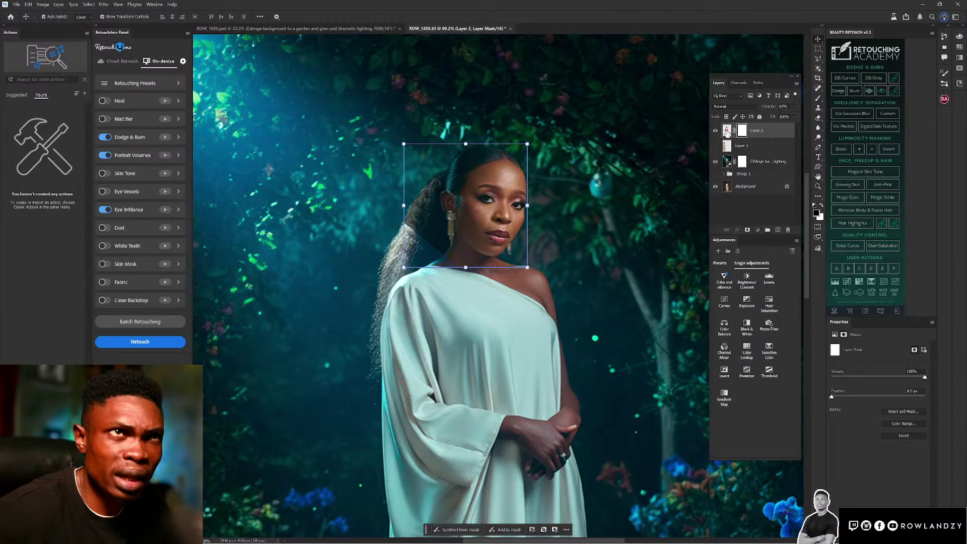
- Load the head layer's outline as a selection, try Generative Fill on it with a different AI model, and deselect
{"action": "scroll", "coordinate": [520, 406], "scroll_direction": "down", "scroll_amount": 5, "text": "alt"}
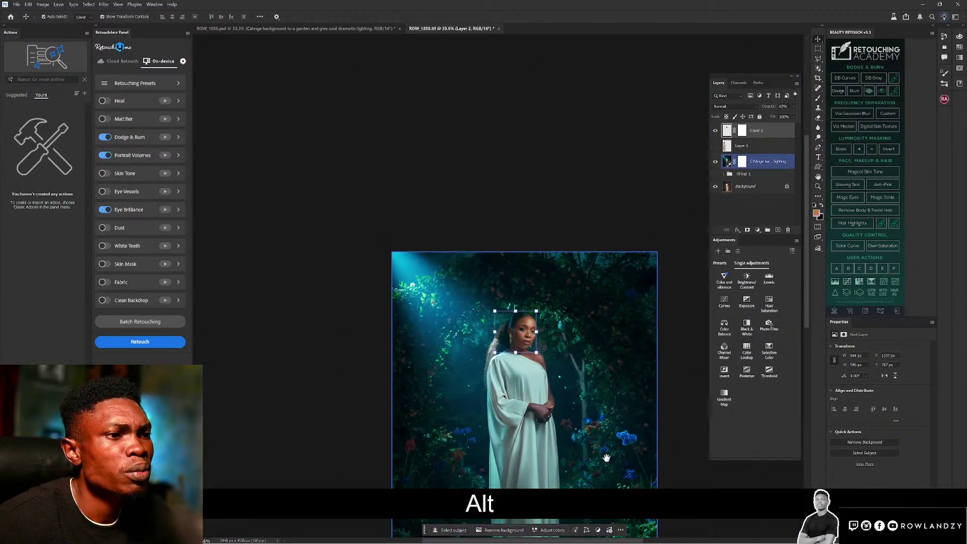
{"action": "scroll", "coordinate": [607, 455], "scroll_direction": "down", "scroll_amount": 3}
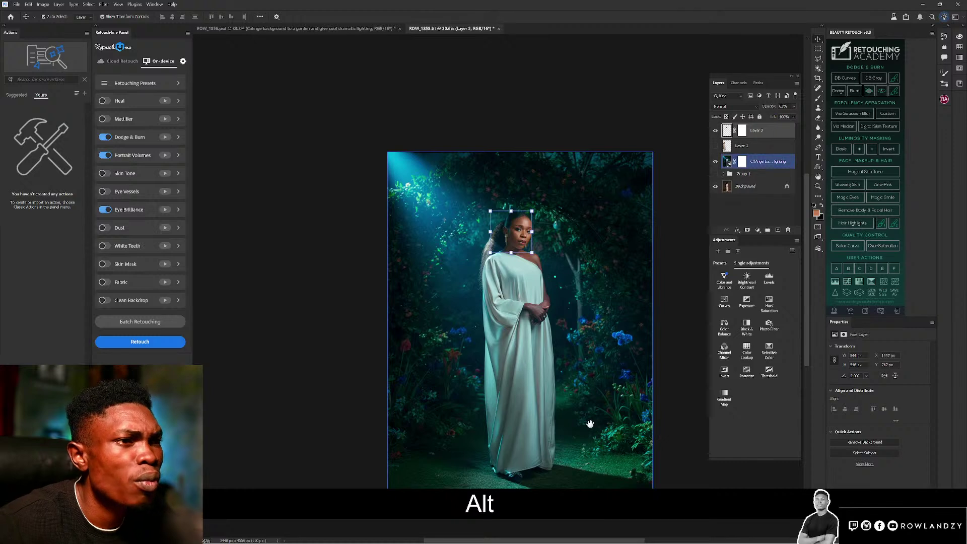
{"action": "scroll", "coordinate": [629, 426], "scroll_direction": "down", "scroll_amount": 2}
{"action": "left_click", "coordinate": [728, 131]}
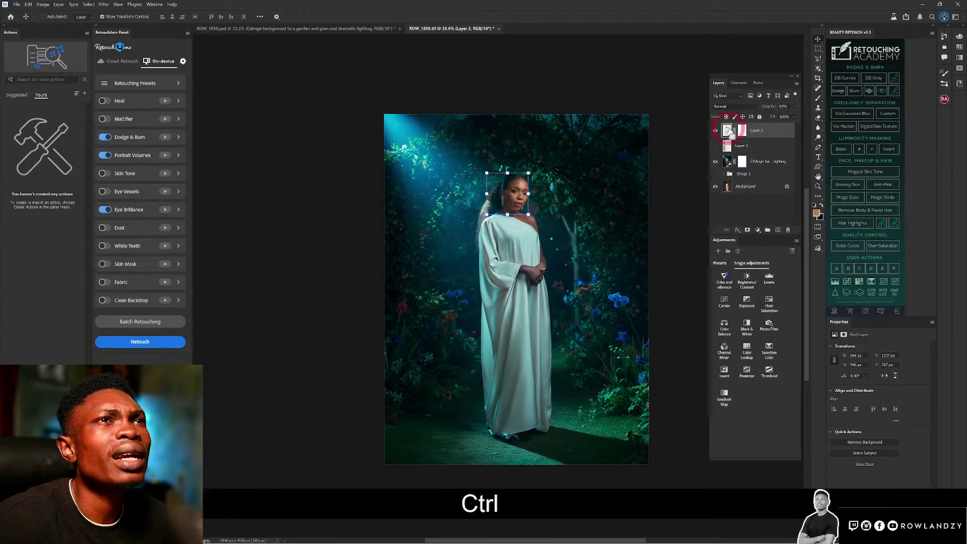
{"action": "left_click", "coordinate": [742, 130], "text": "ctrl"}
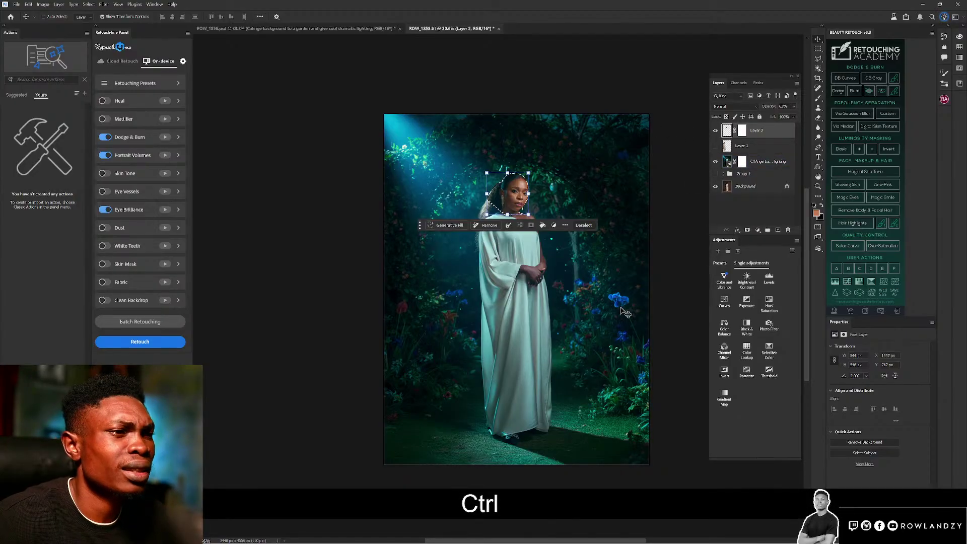
{"action": "left_click", "coordinate": [448, 225]}
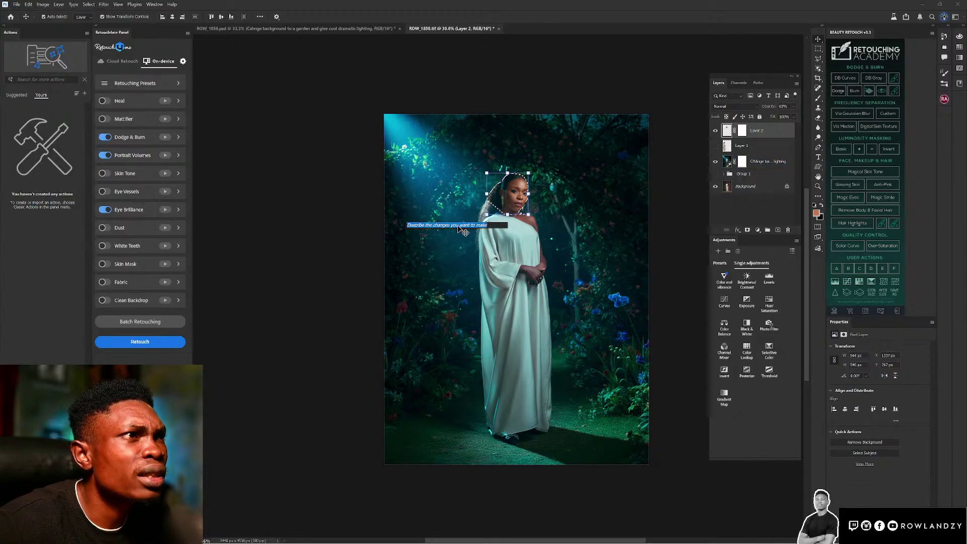
{"action": "left_click", "coordinate": [533, 226]}
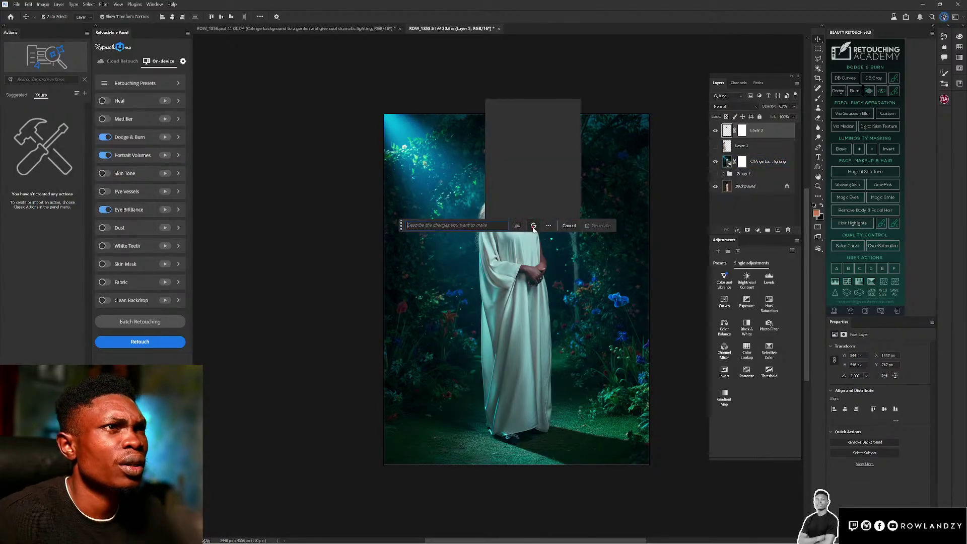
{"action": "left_click", "coordinate": [533, 130]}
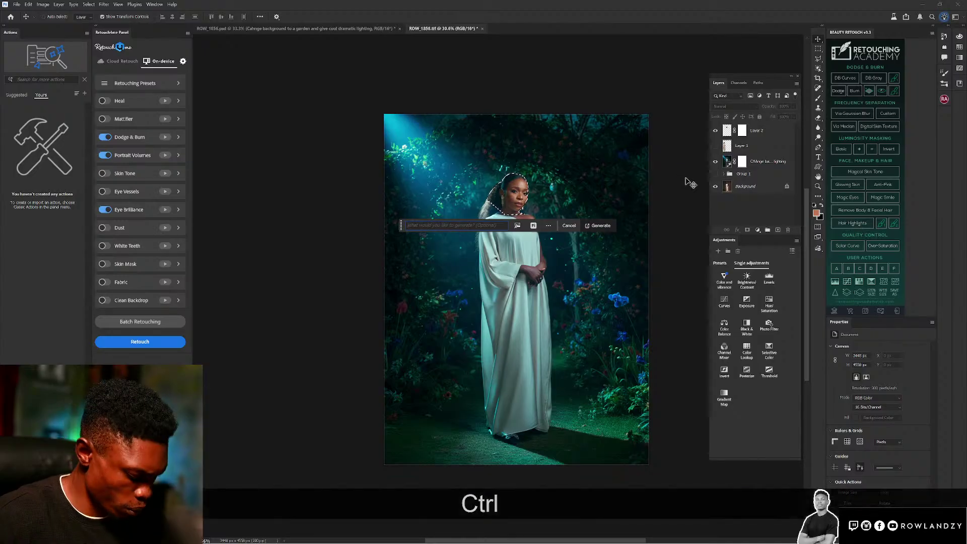
{"action": "key", "text": "ctrl+d"}
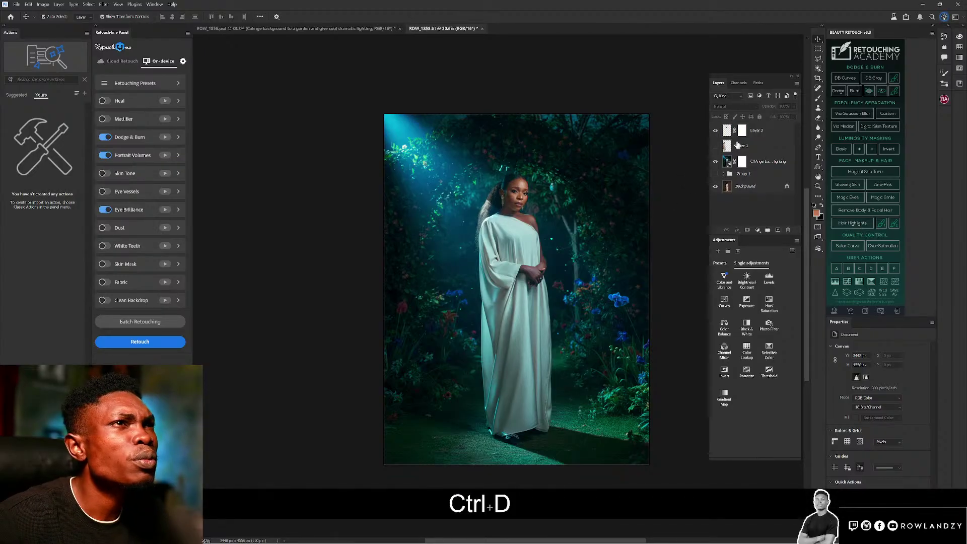
- Outline the area around the woman's head and shoulders on the head layer with the Polygonal Lasso
{"action": "left_click", "coordinate": [726, 130]}
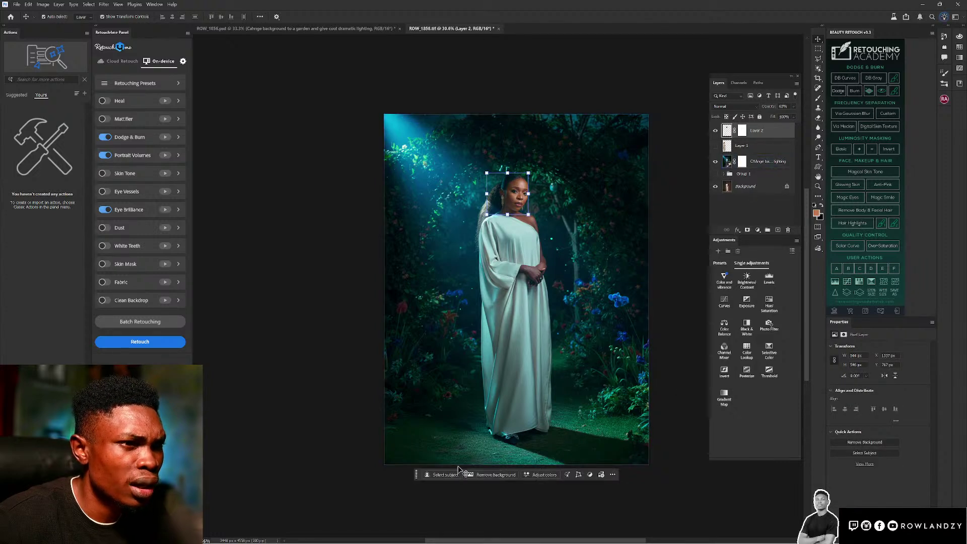
{"action": "left_click", "coordinate": [612, 475]}
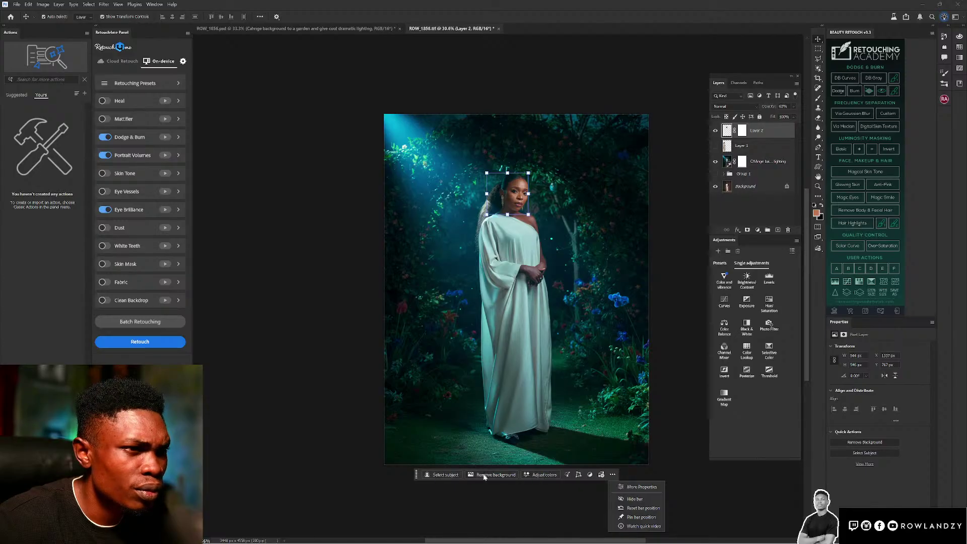
{"action": "left_click", "coordinate": [818, 59]}
{"action": "left_click", "coordinate": [534, 164]}
{"action": "left_click", "coordinate": [471, 157]}
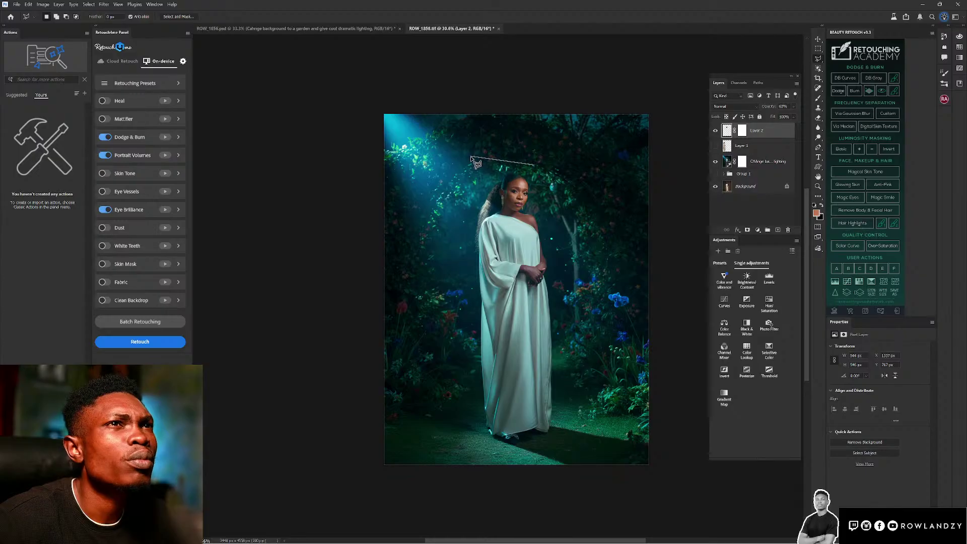
{"action": "left_click", "coordinate": [462, 205]}
{"action": "left_click", "coordinate": [503, 234]}
{"action": "left_click", "coordinate": [527, 237]}
{"action": "left_click", "coordinate": [534, 165]}
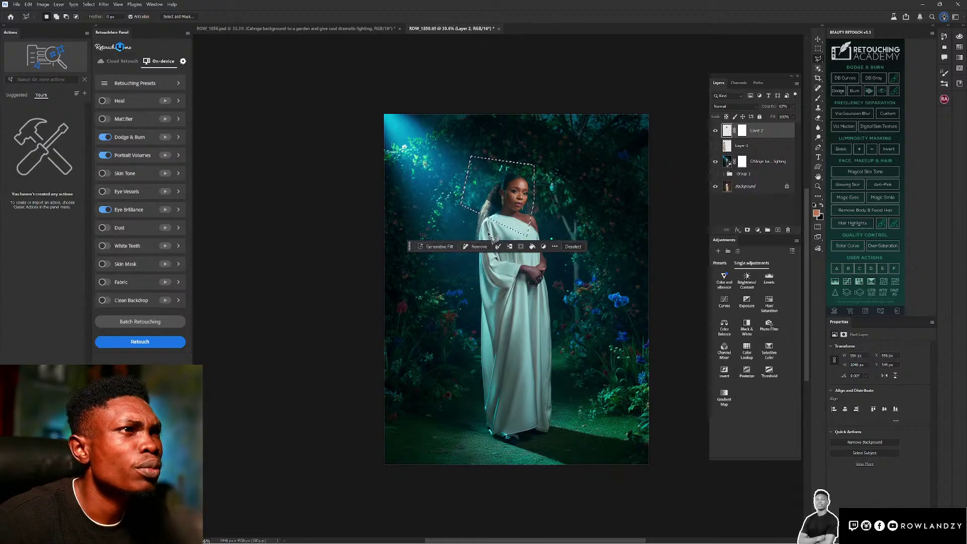
- Try Generative Fill on the lassoed head area, cancel it, and clear the selection
{"action": "left_click", "coordinate": [742, 131]}
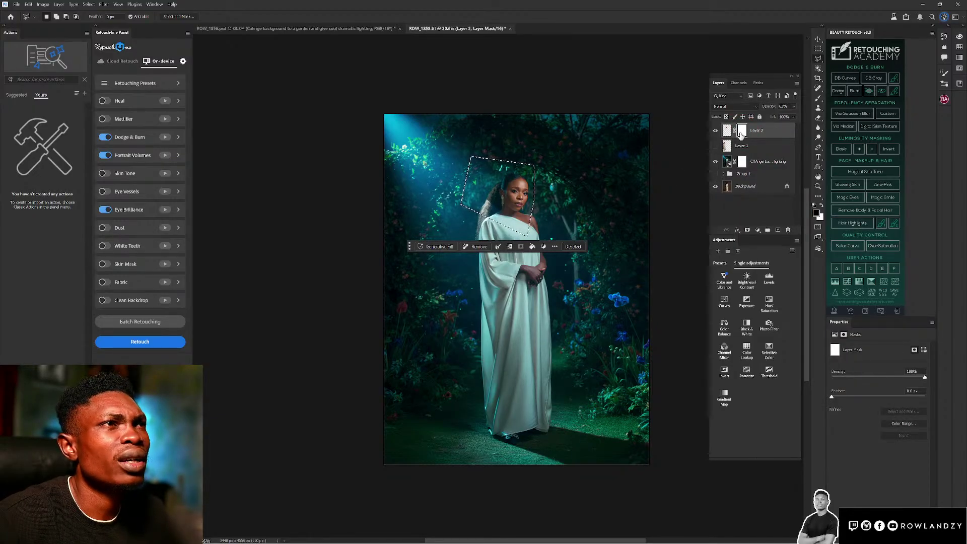
{"action": "left_click", "coordinate": [437, 247]}
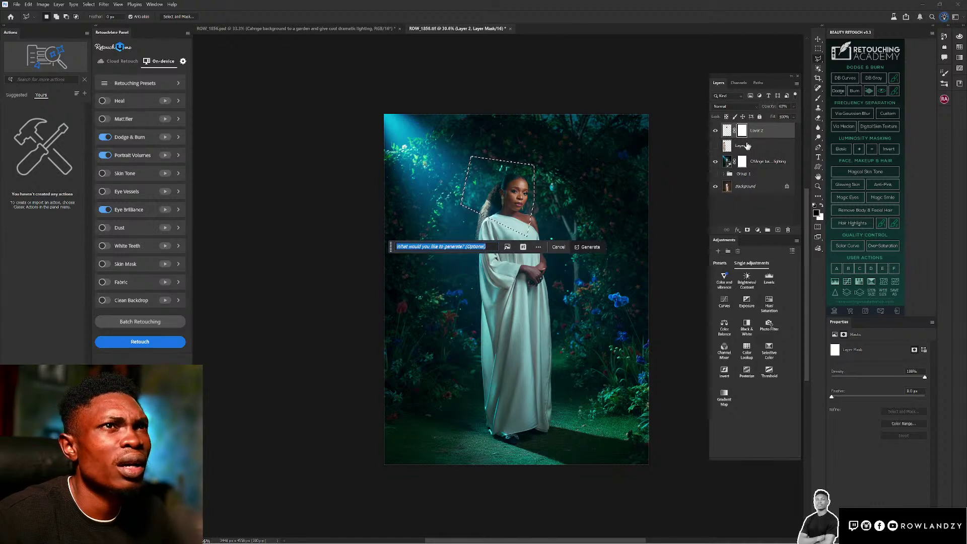
{"action": "left_click", "coordinate": [727, 132]}
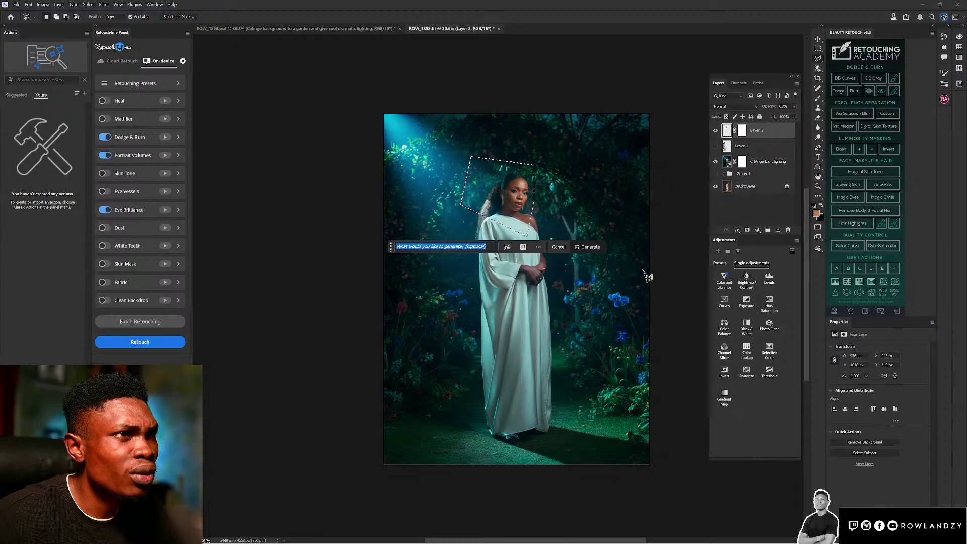
{"action": "left_click", "coordinate": [564, 248]}
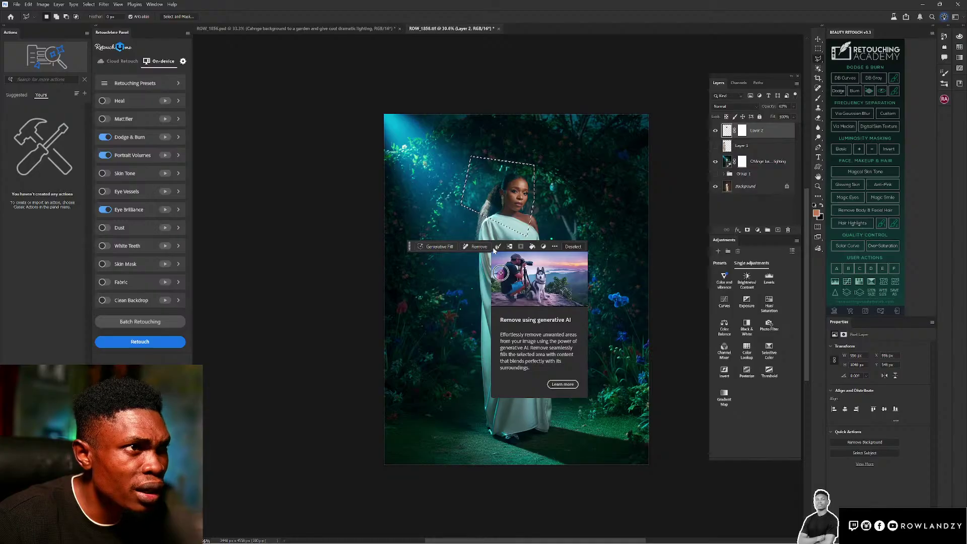
{"action": "left_click", "coordinate": [555, 247]}
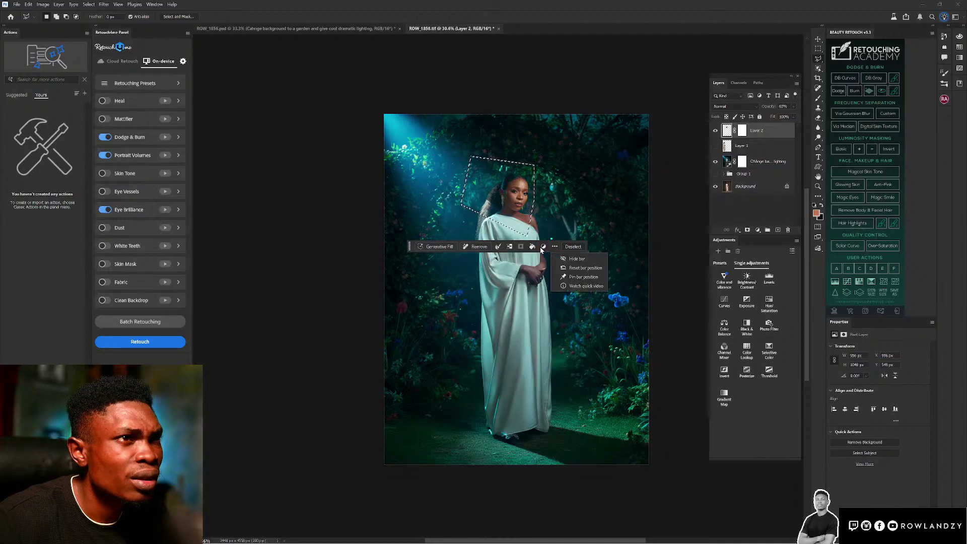
{"action": "left_click", "coordinate": [541, 250]}
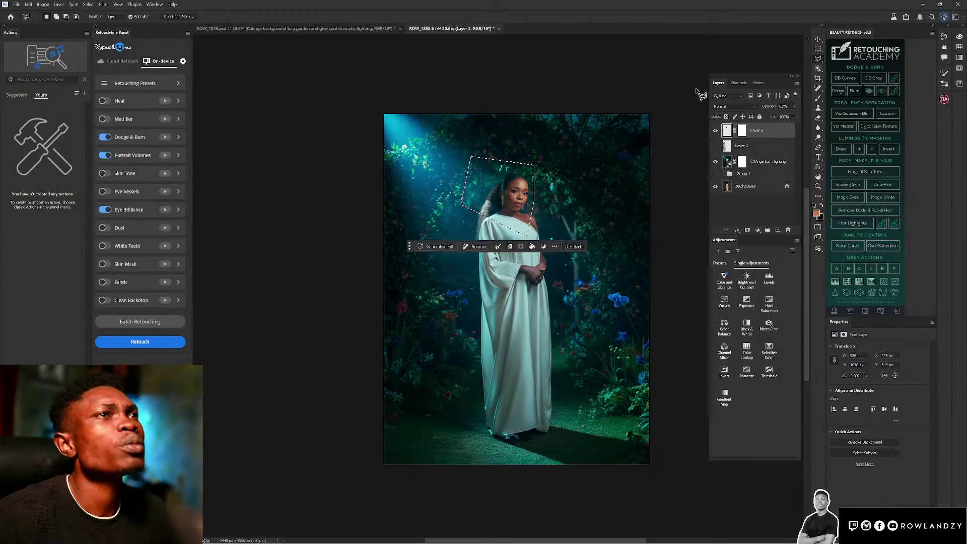
{"action": "key", "text": "ctrl+d"}
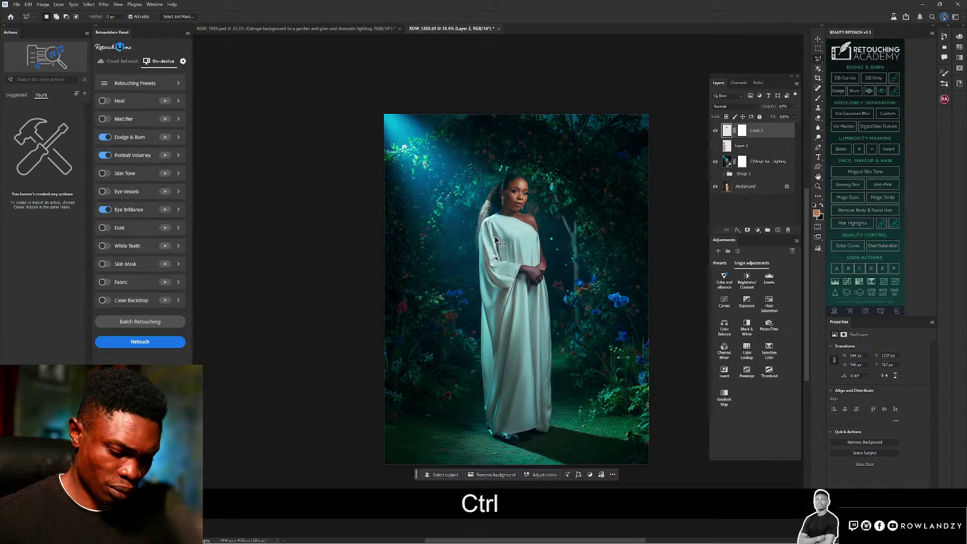
- Paint black on the head layer's mask over the ponytail with the Brush tool to blend its hair into the garden layer
{"action": "key", "text": "ctrl+0"}
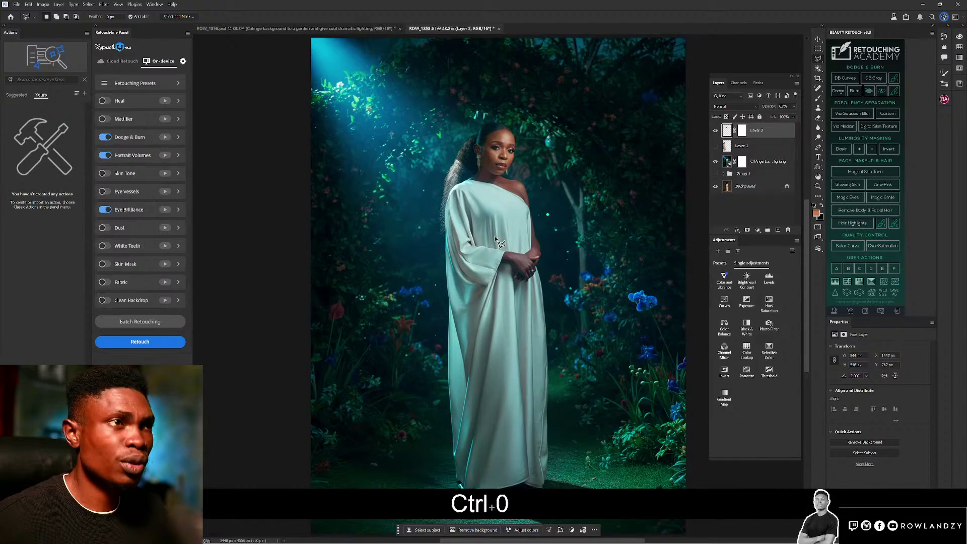
{"action": "left_click", "coordinate": [744, 132]}
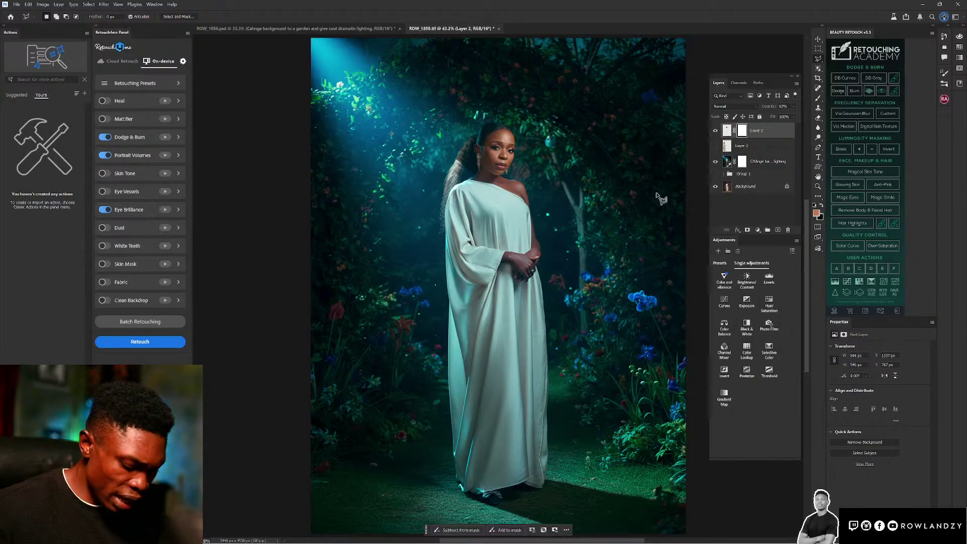
{"action": "key", "text": "b"}
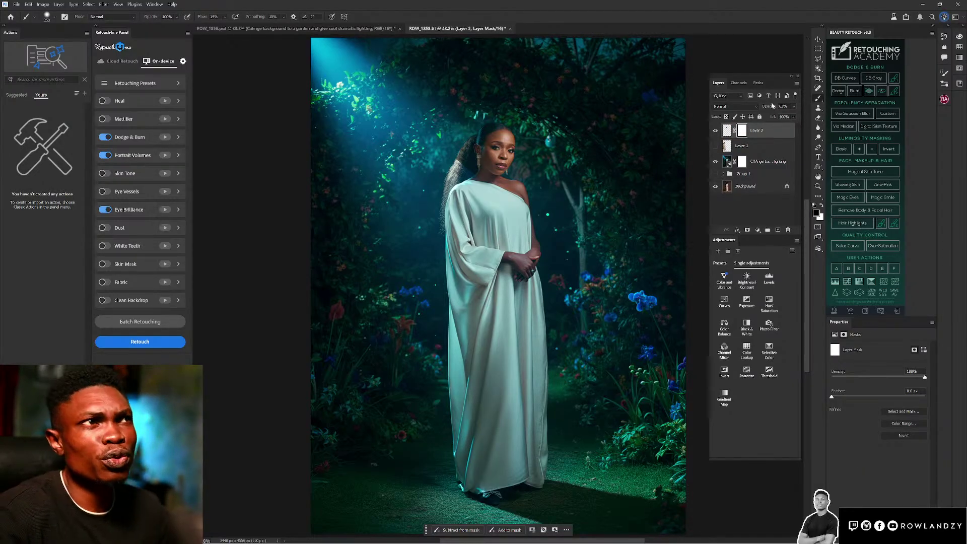
{"action": "key", "text": "ctrl+equal"}
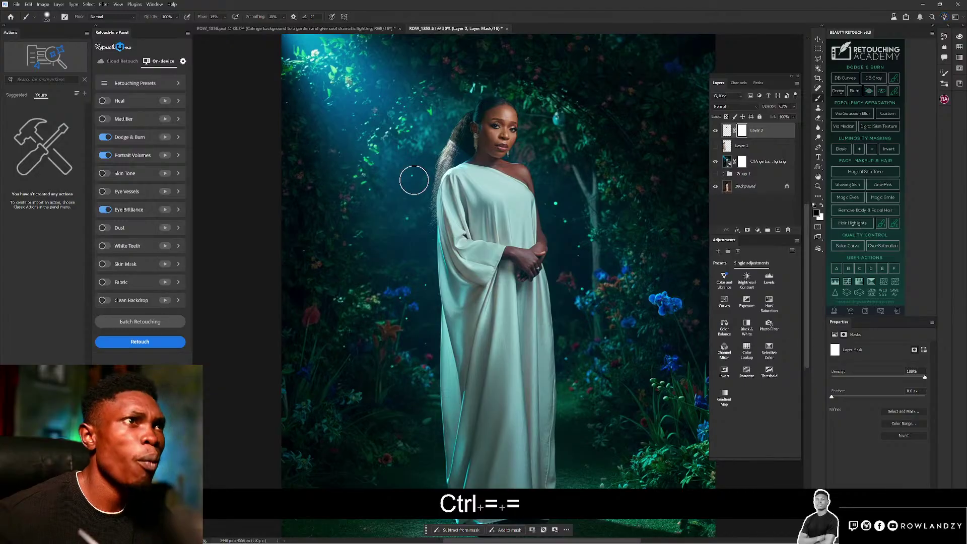
{"action": "key", "text": "ctrl+equal"}
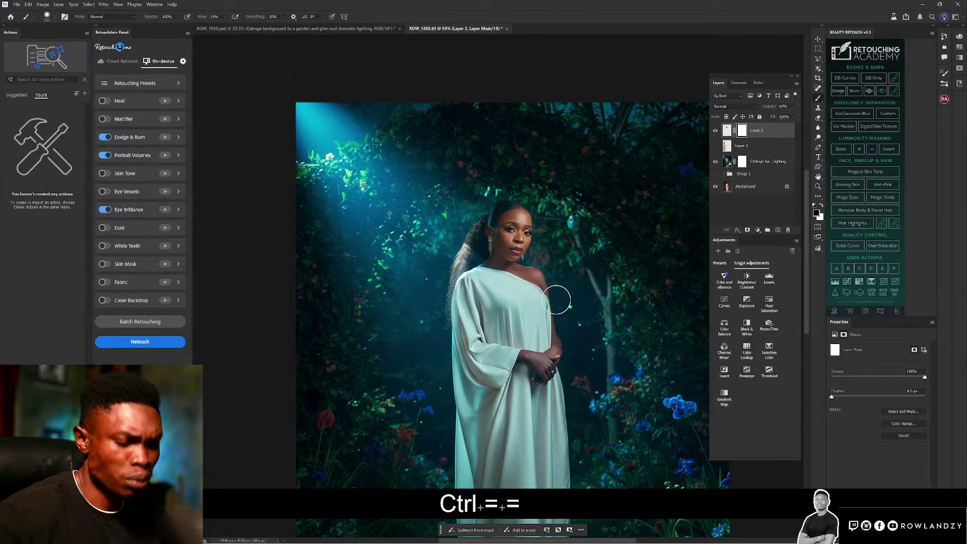
{"action": "key", "text": "ctrl+equal"}
{"action": "key", "text": "ctrl+equal"}
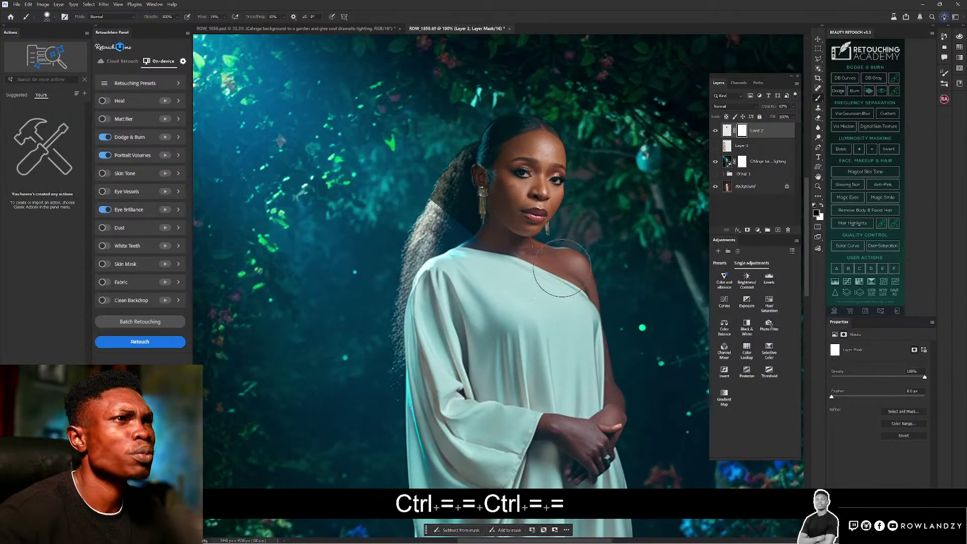
{"action": "key", "text": "bracketleft"}
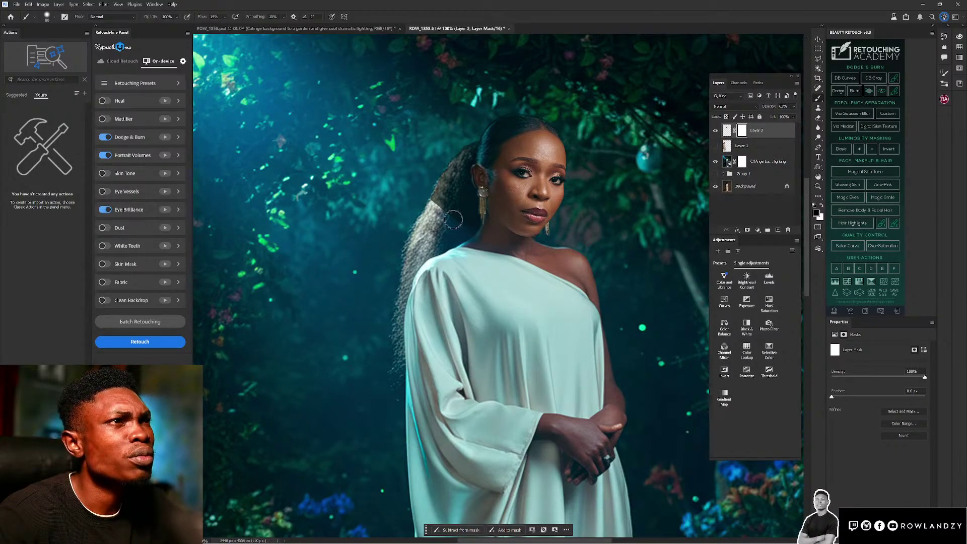
{"action": "key", "text": "bracketright"}
{"action": "key", "text": "bracketright"}
{"action": "key", "text": "bracketright"}
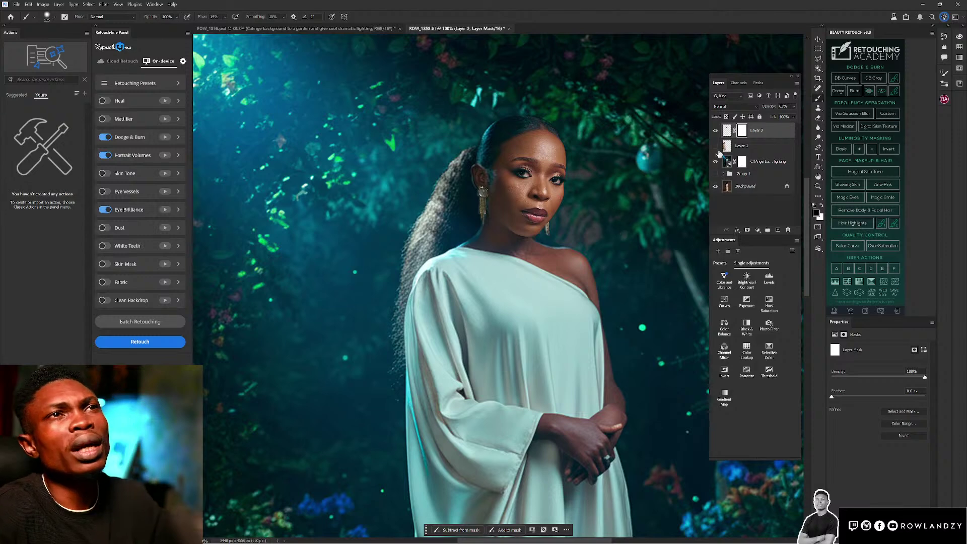
- Load the garden layer's outline as a selection, try Generative Fill with the garden and head layers both selected, and cancel it
{"action": "left_click", "coordinate": [727, 162], "text": "ctrl"}
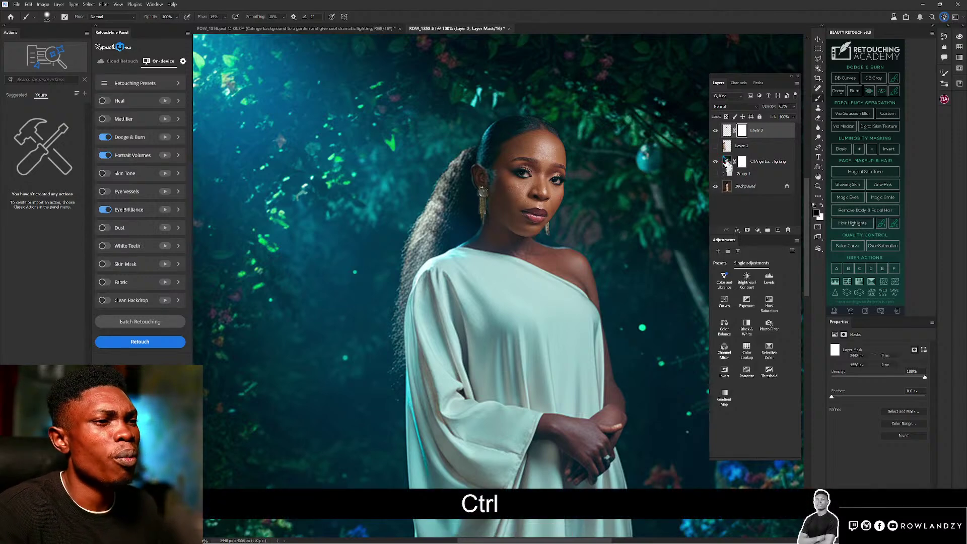
{"action": "left_click", "coordinate": [727, 162], "text": "ctrl"}
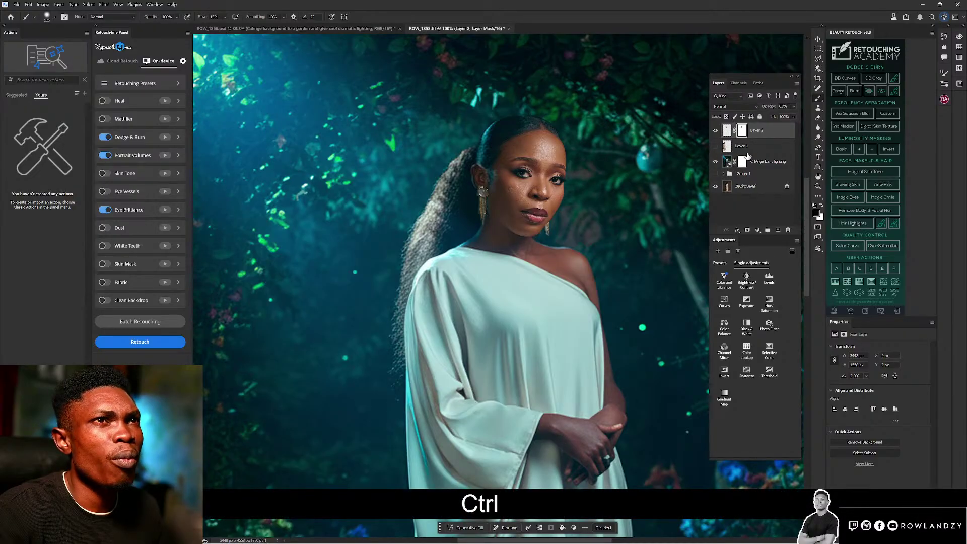
{"action": "left_click", "coordinate": [764, 163], "text": "ctrl"}
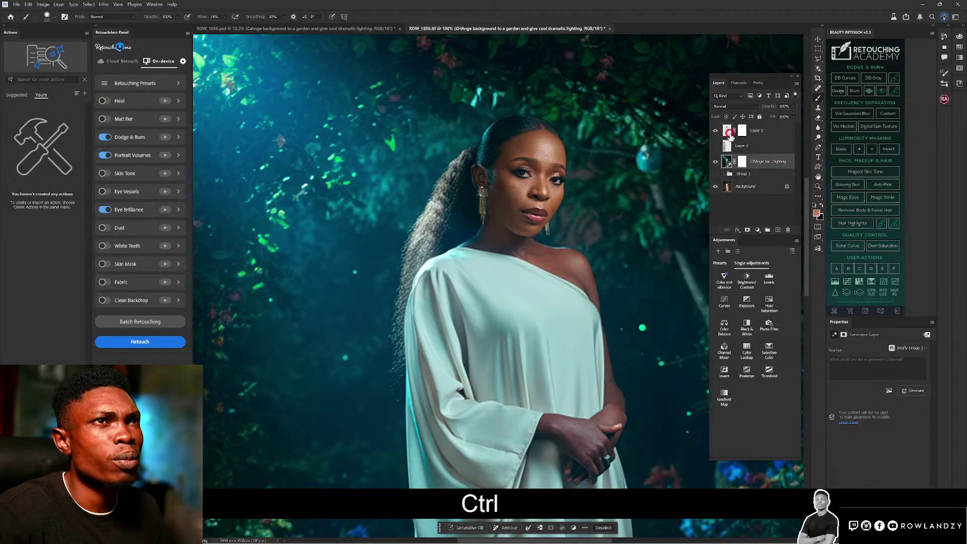
{"action": "left_click", "coordinate": [736, 130], "text": "ctrl"}
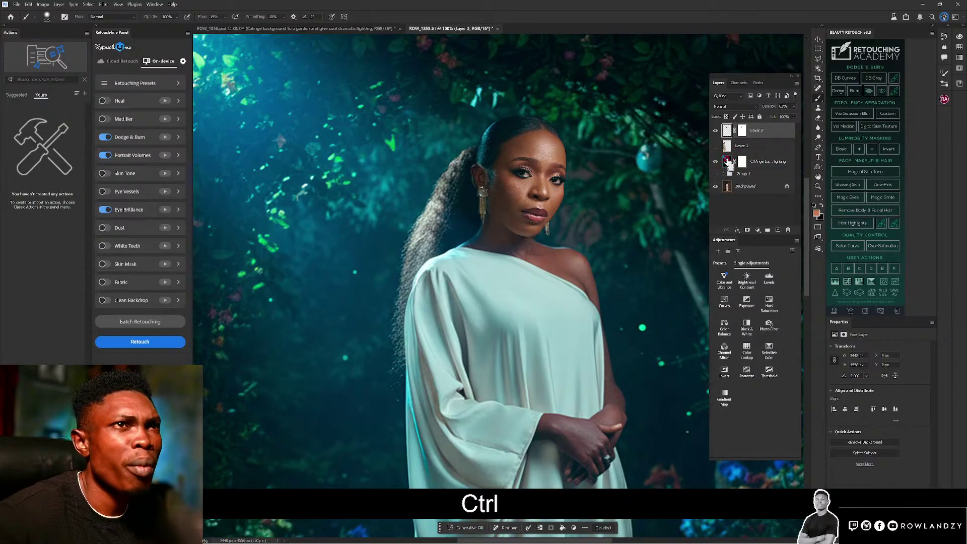
{"action": "left_click", "coordinate": [728, 162], "text": "ctrl+shift"}
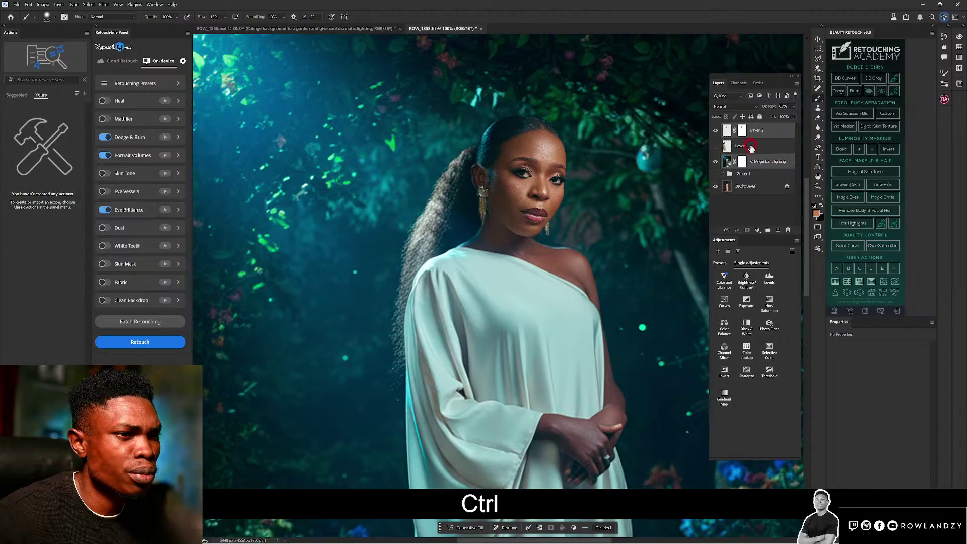
{"action": "scroll", "coordinate": [598, 346], "scroll_direction": "down", "scroll_amount": 2}
{"action": "scroll", "coordinate": [598, 346], "scroll_direction": "down", "scroll_amount": 5}
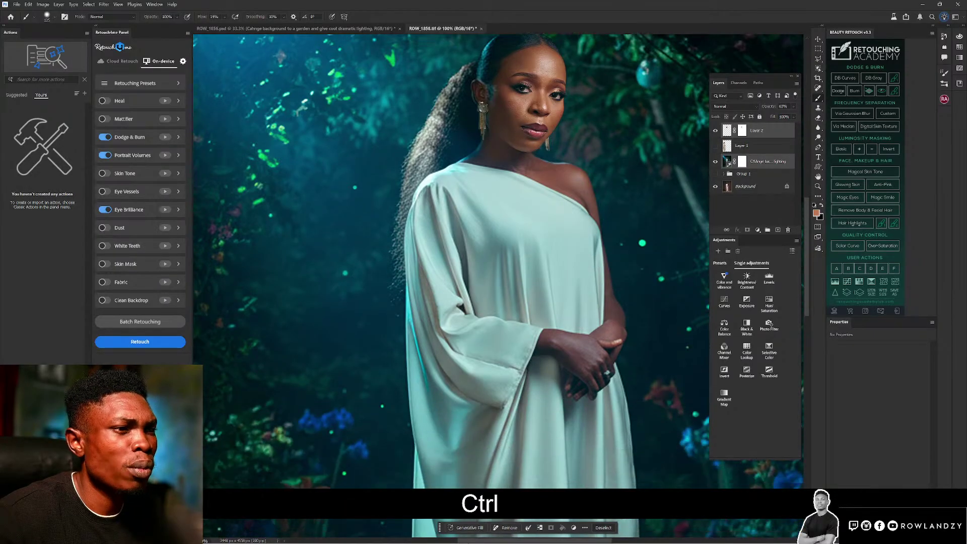
{"action": "left_click", "coordinate": [481, 527]}
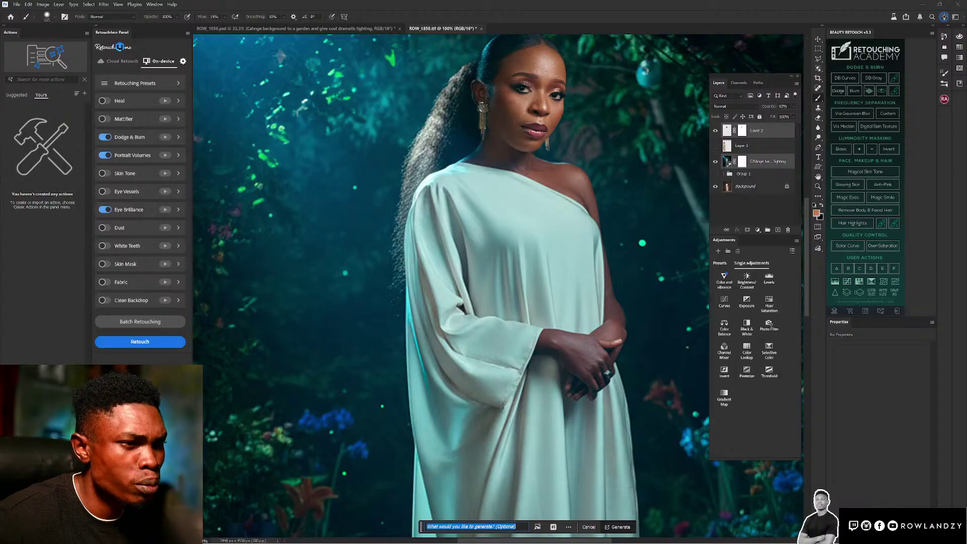
{"action": "left_click", "coordinate": [586, 527]}
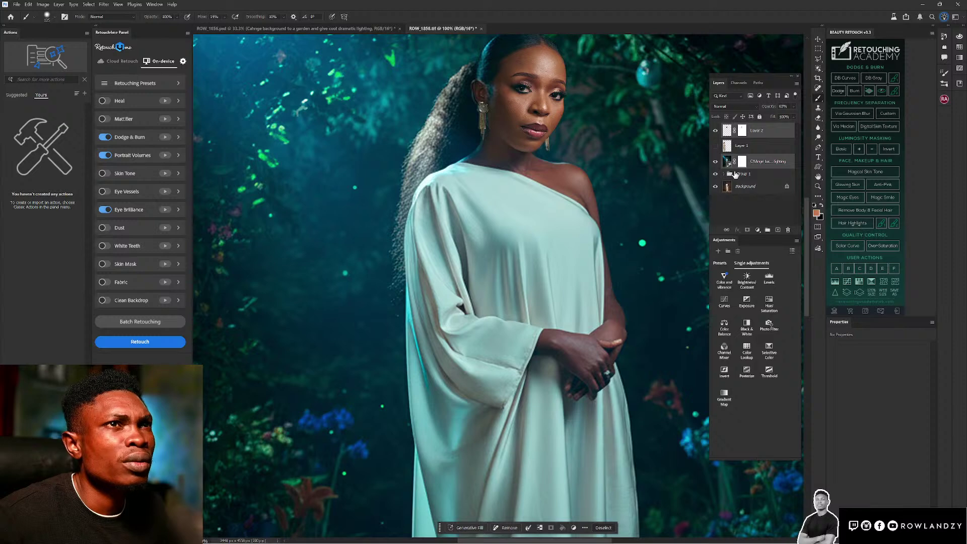
- Try brushing over the ponytail on the head layer's image instead of its mask, and undo the stroke
{"action": "left_click", "coordinate": [727, 130]}
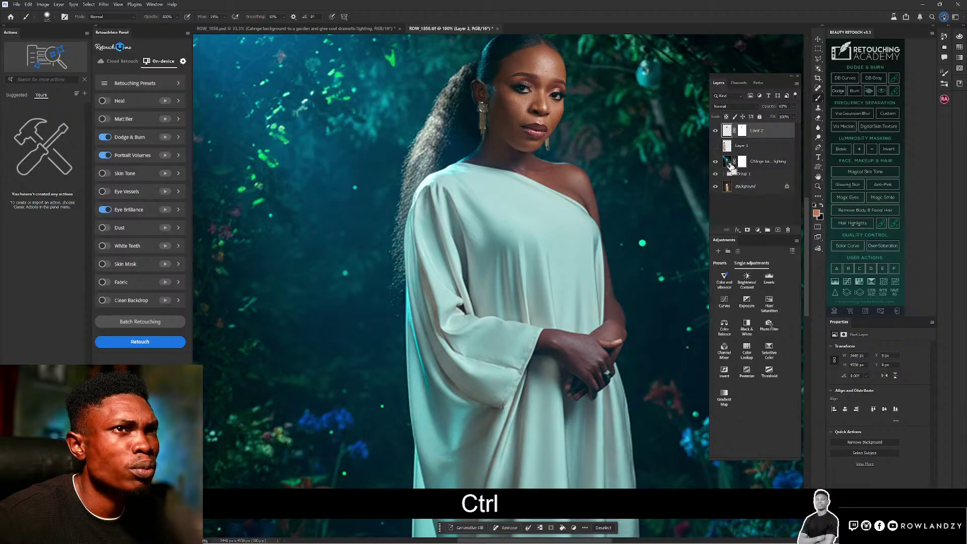
{"action": "left_click", "coordinate": [758, 163], "text": "ctrl"}
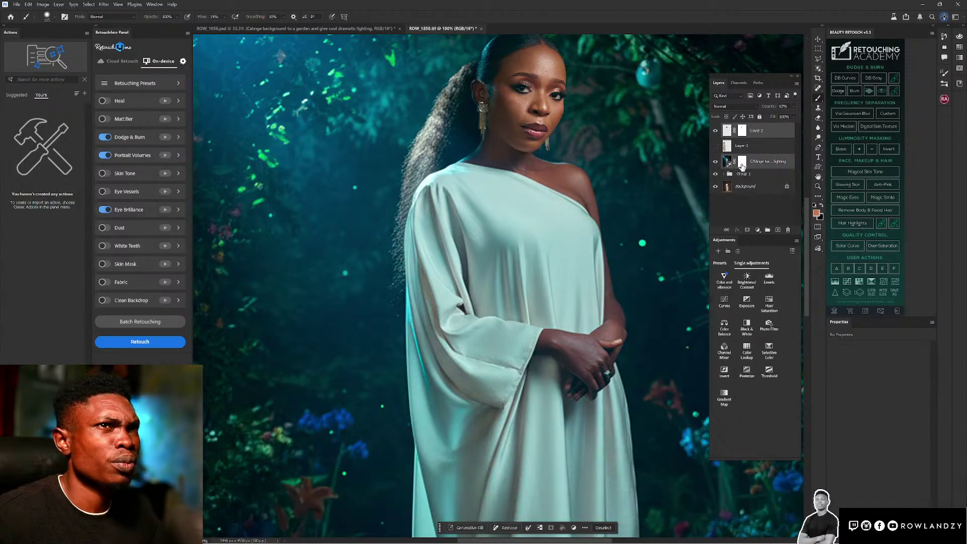
{"action": "left_click", "coordinate": [753, 164]}
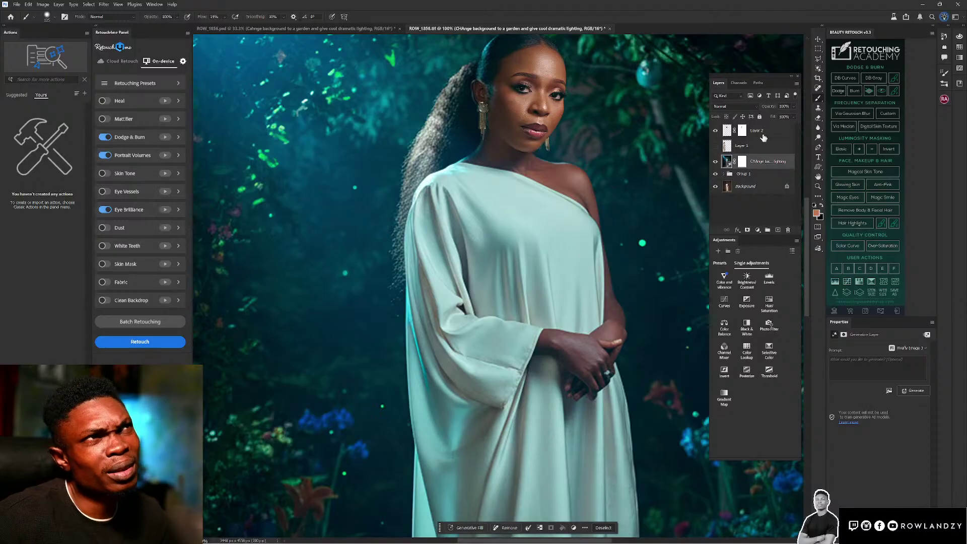
{"action": "left_click", "coordinate": [762, 134]}
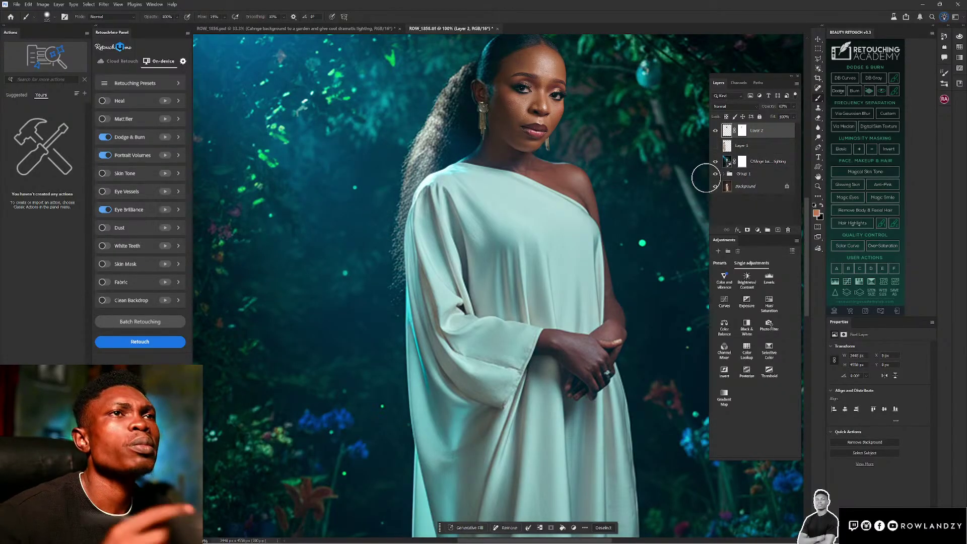
{"action": "left_click_drag", "start_coordinate": [536, 171], "coordinate": [495, 301]}
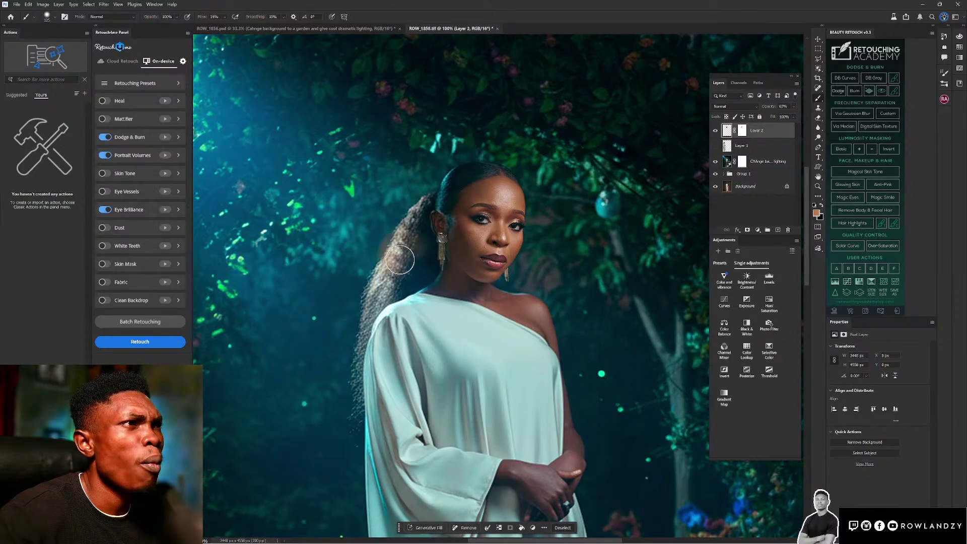
{"action": "key", "text": "ctrl+z"}
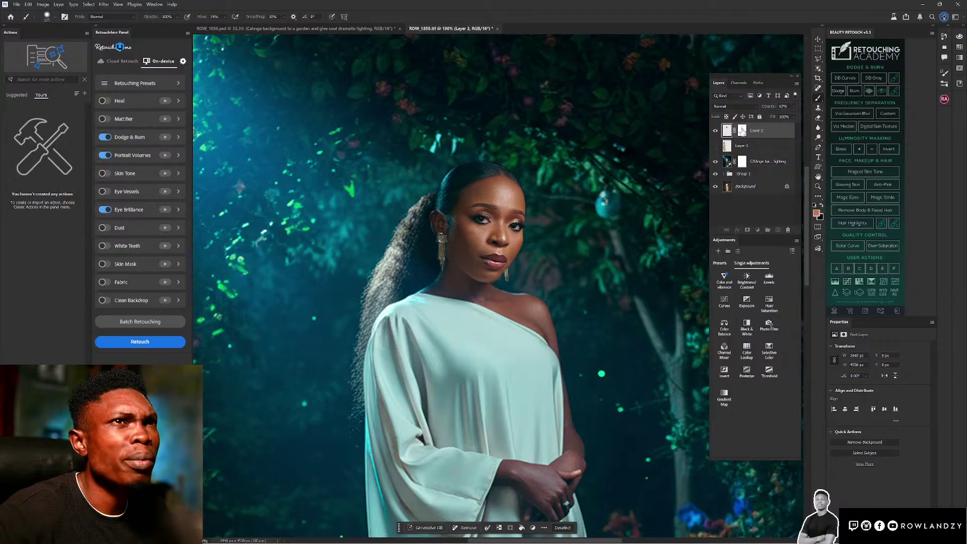
- Paint white on the head layer's mask around the ear and the start of the ponytail with a smaller brush
{"action": "left_click", "coordinate": [742, 130]}
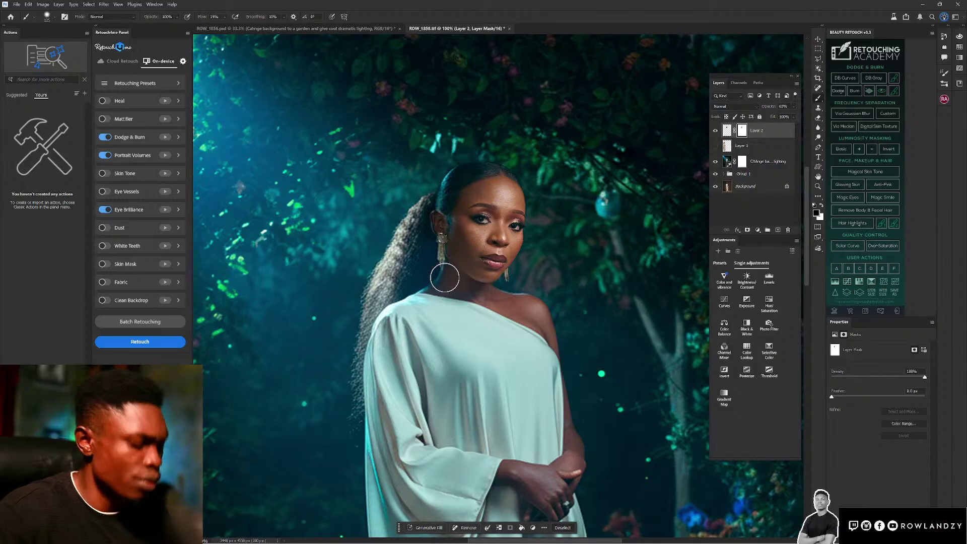
{"action": "key", "text": "x"}
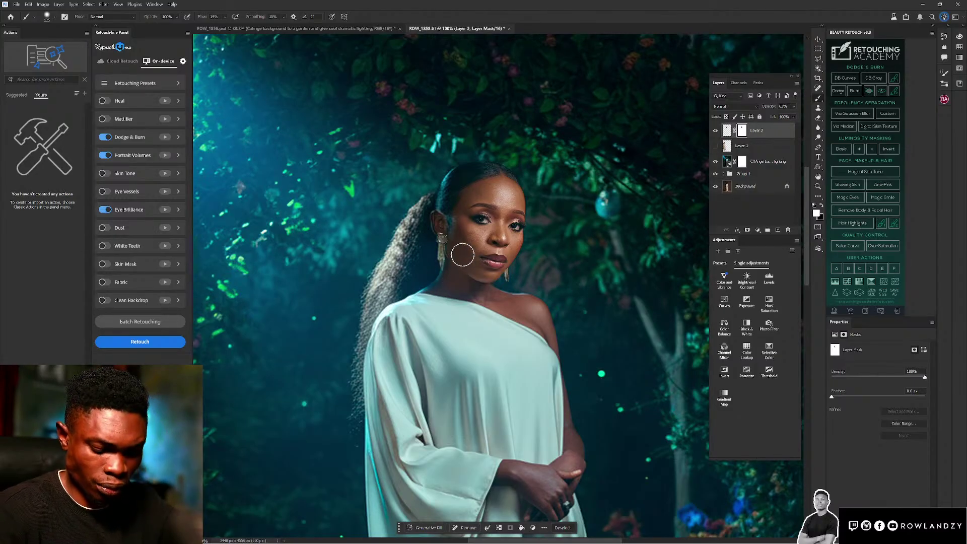
{"action": "mouse_move", "coordinate": [444, 222]}
{"action": "left_mouse_down"}
{"action": "mouse_move", "coordinate": [441, 261]}
{"action": "mouse_move", "coordinate": [435, 212]}
{"action": "mouse_move", "coordinate": [439, 231]}
{"action": "left_mouse_up"}
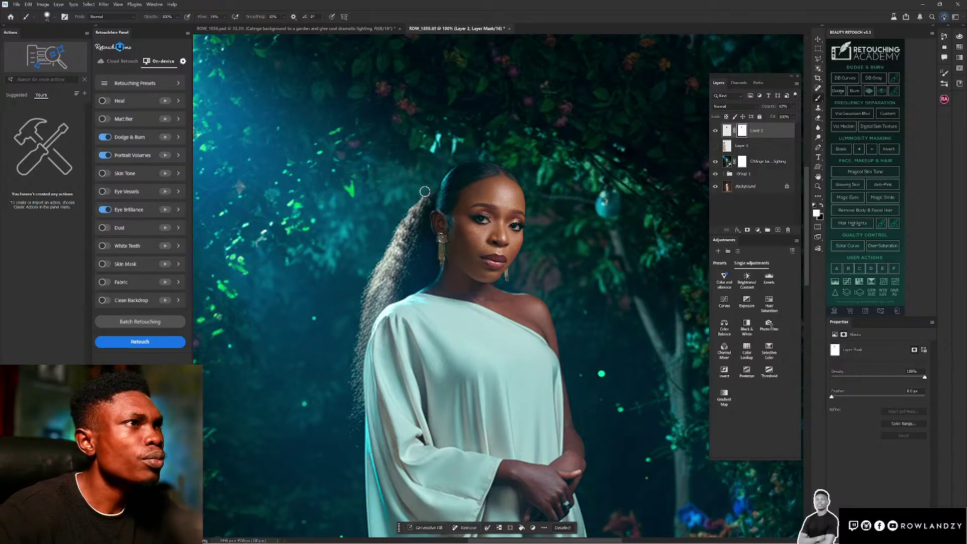
{"action": "key", "text": "x"}
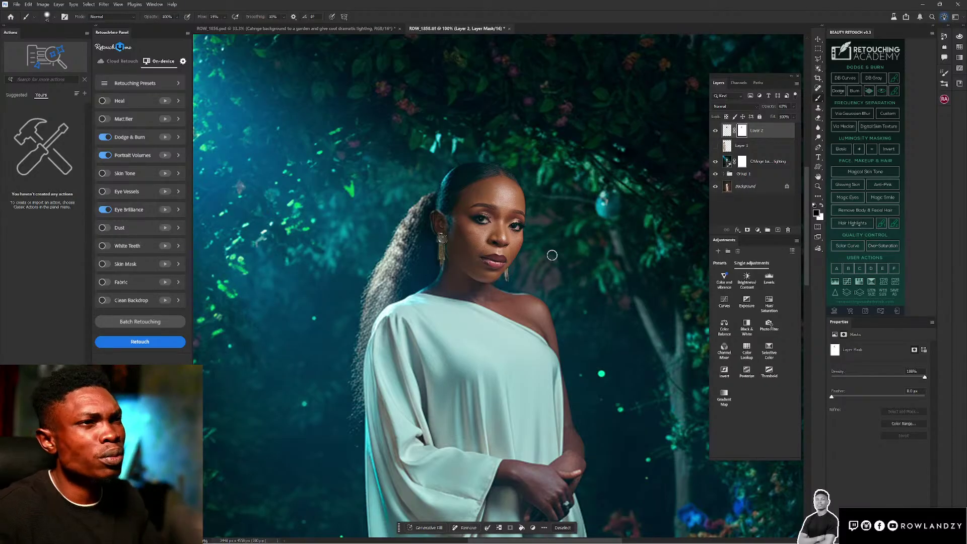
- Add a Color Balance adjustment layer directly above the head layer
{"action": "key", "text": "ctrl+0"}
{"action": "key", "text": "ctrl+minus"}
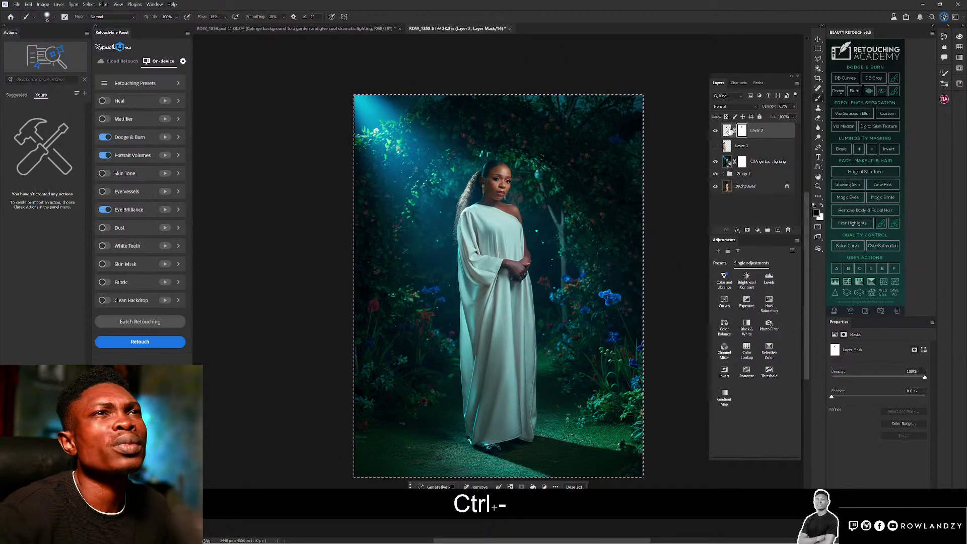
{"action": "left_click", "coordinate": [727, 130]}
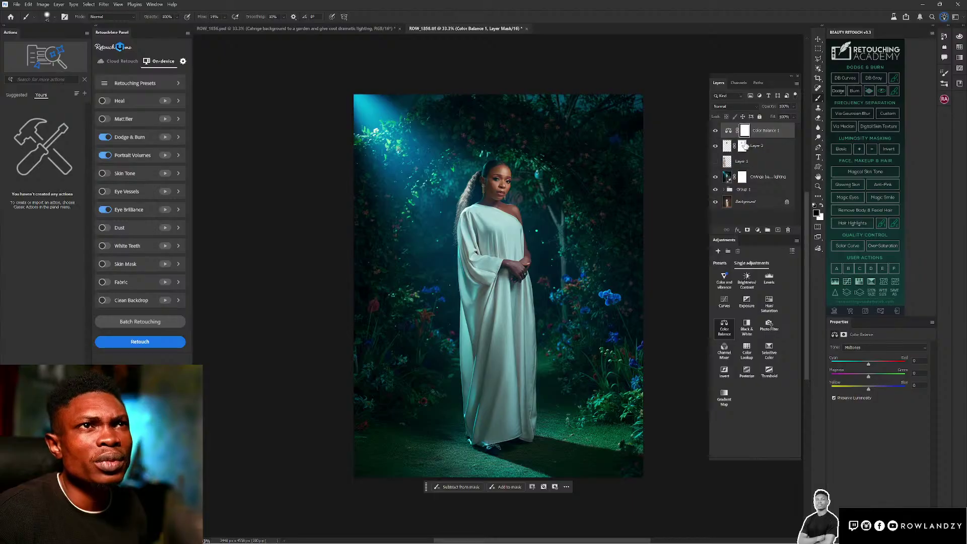
- Try clipping the Color Balance adjustment to the head layer, and undo the clipping
{"action": "key", "text": "alt"}
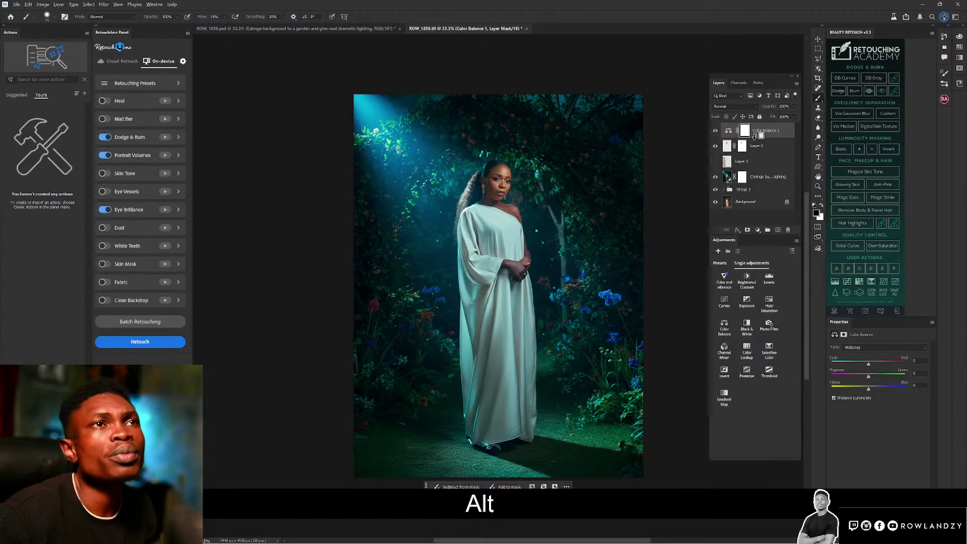
{"action": "left_click", "coordinate": [754, 136], "text": "alt"}
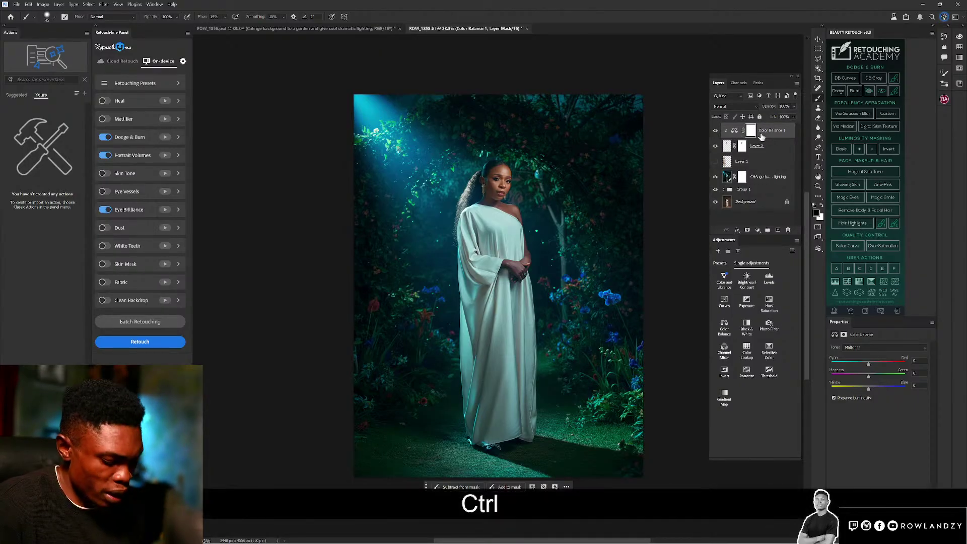
{"action": "key", "text": "ctrl+z"}
{"action": "right_click", "coordinate": [762, 133]}
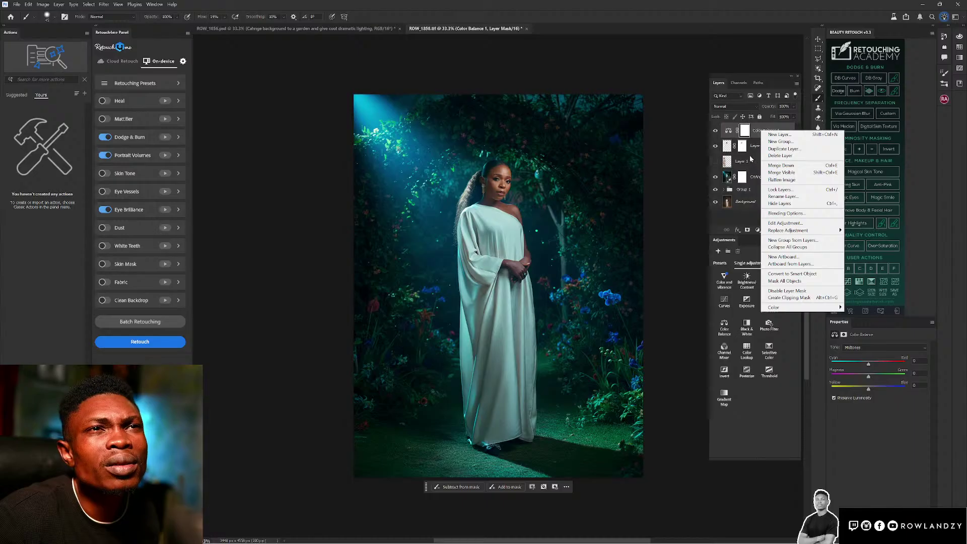
{"action": "right_click", "coordinate": [730, 132]}
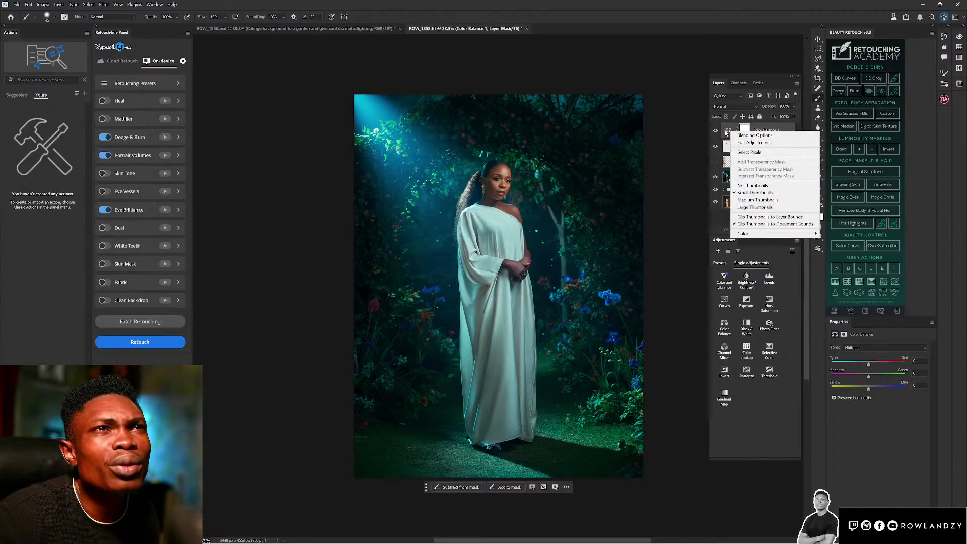
{"action": "left_click", "coordinate": [726, 133]}
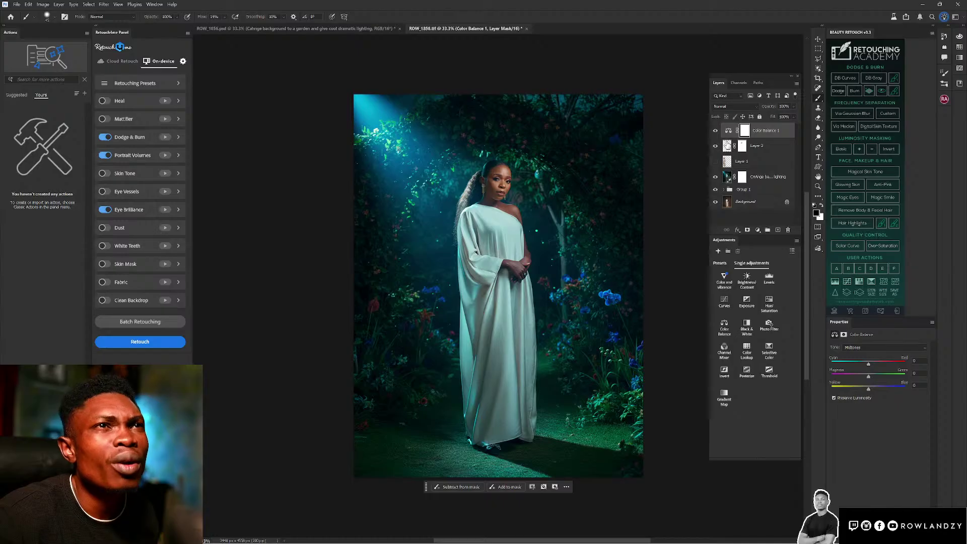
{"action": "left_click", "coordinate": [727, 144]}
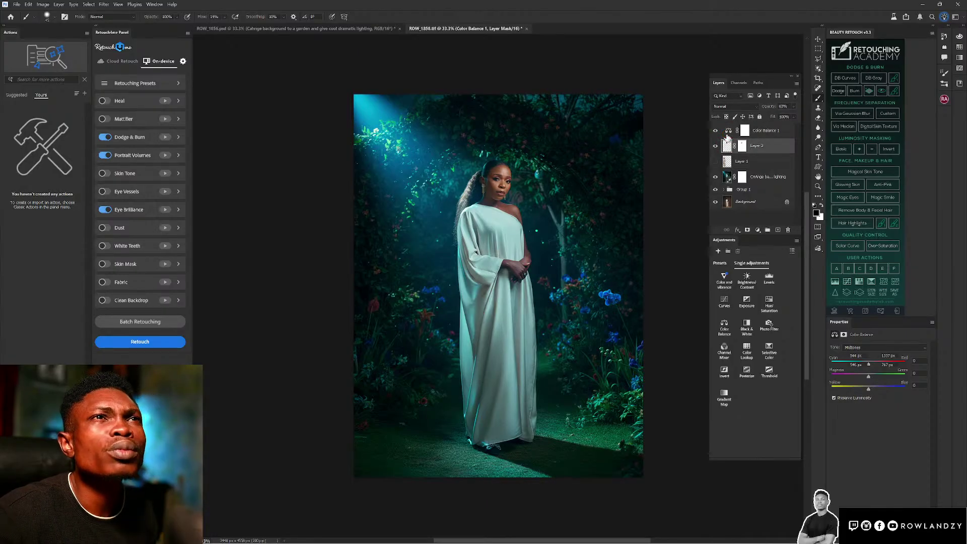
{"action": "left_click", "coordinate": [728, 132]}
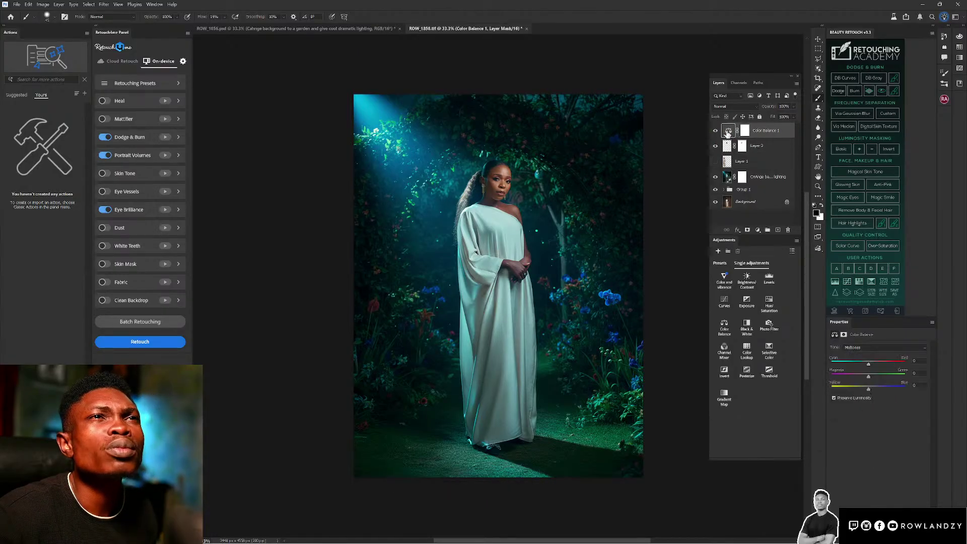
{"action": "right_click", "coordinate": [727, 133]}
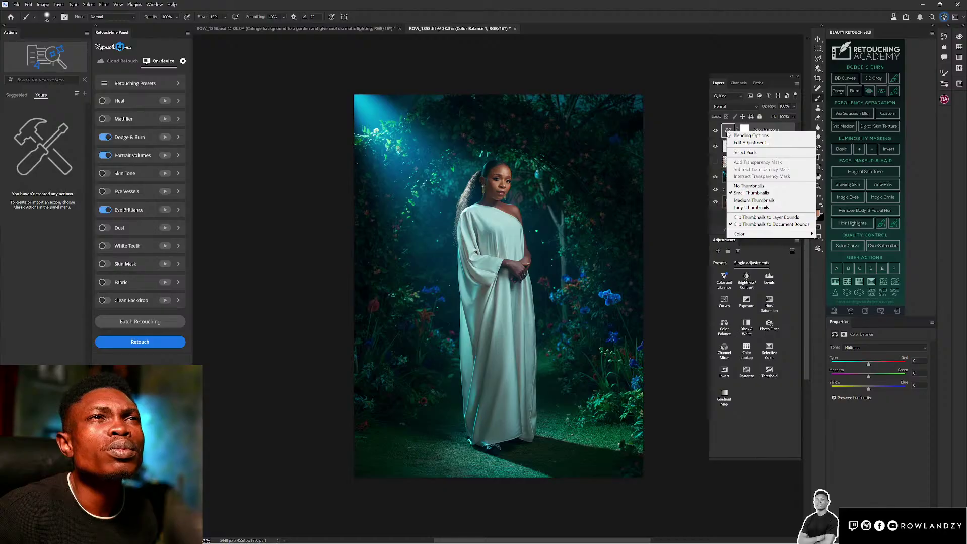
{"action": "key", "text": "Escape"}
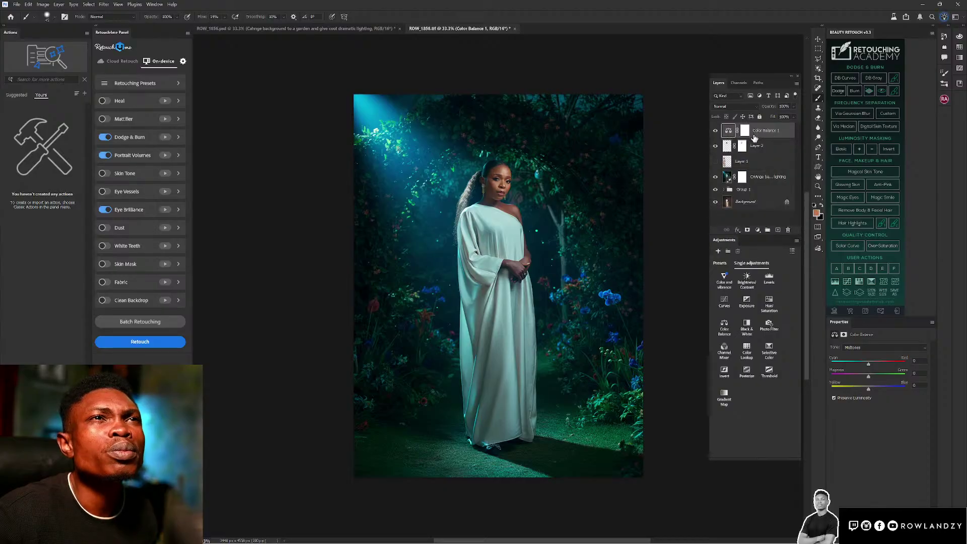
{"action": "right_click", "coordinate": [755, 136]}
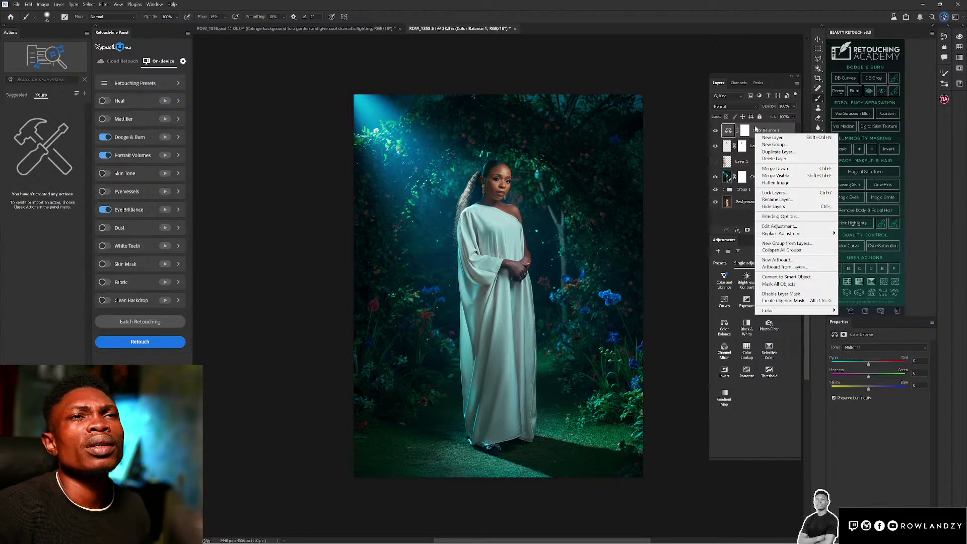
{"action": "mouse_move", "coordinate": [774, 236]}
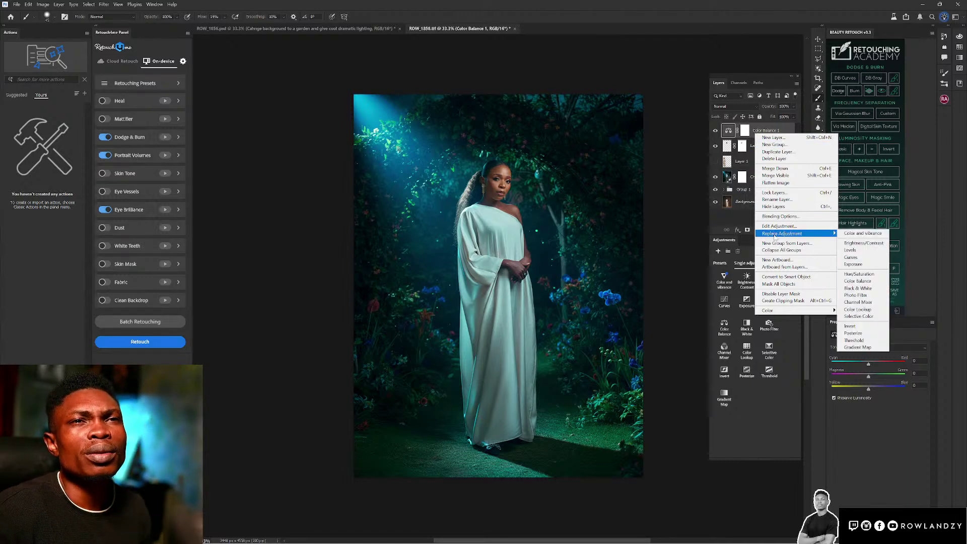
{"action": "left_click", "coordinate": [775, 129]}
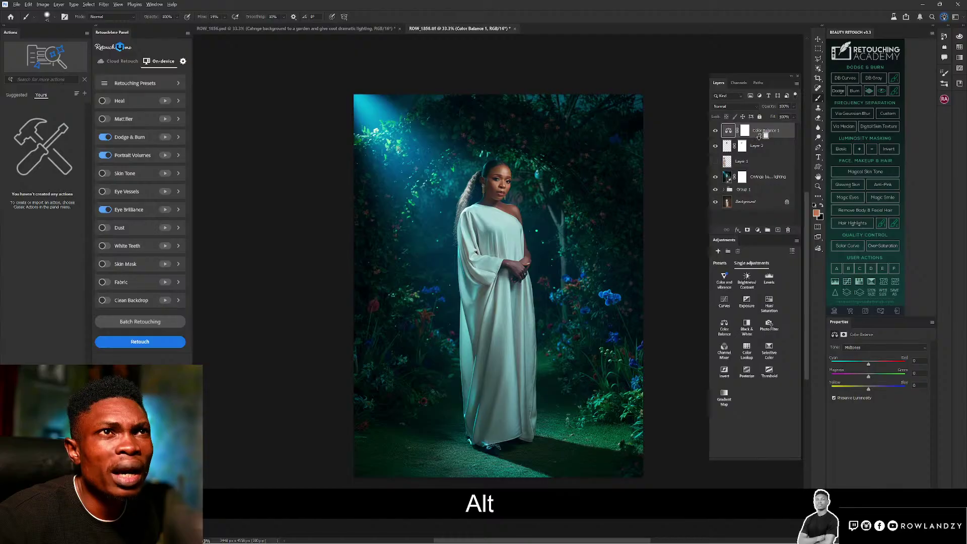
- Clip the Color Balance adjustment to the head layer and set its midtones to Cyan–Red -24 and Yellow–Blue +44
{"action": "left_click", "coordinate": [760, 135], "text": "alt"}
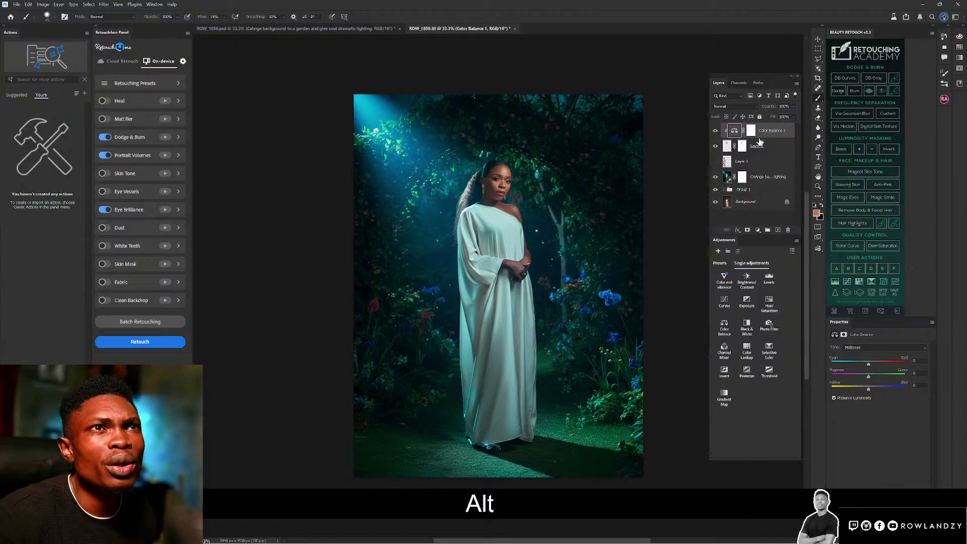
{"action": "left_click", "coordinate": [751, 131]}
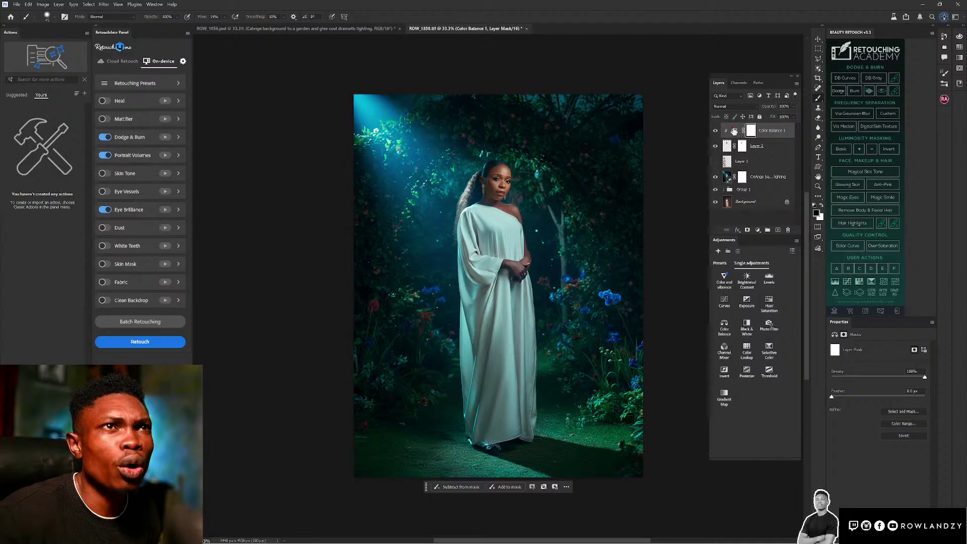
{"action": "left_click", "coordinate": [734, 132]}
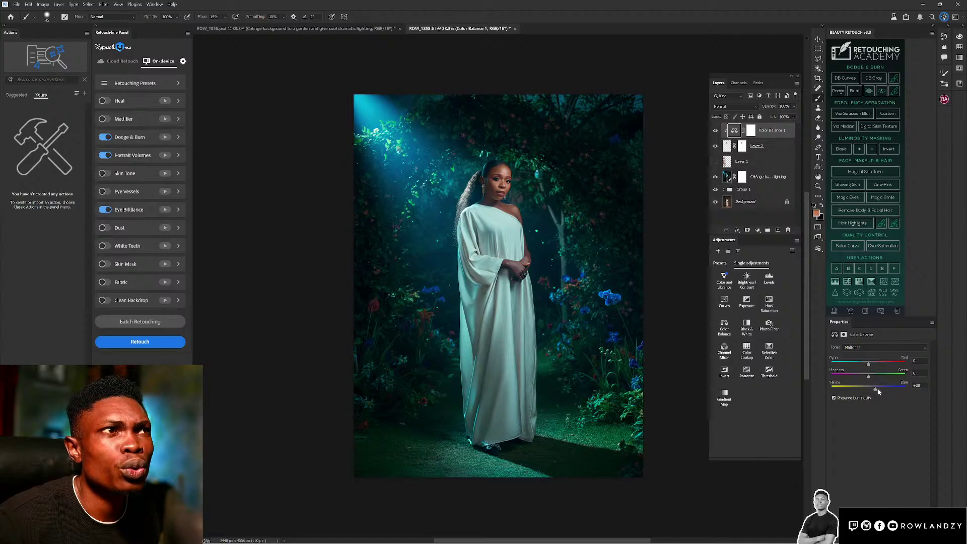
{"action": "left_click_drag", "start_coordinate": [879, 390], "coordinate": [861, 366]}
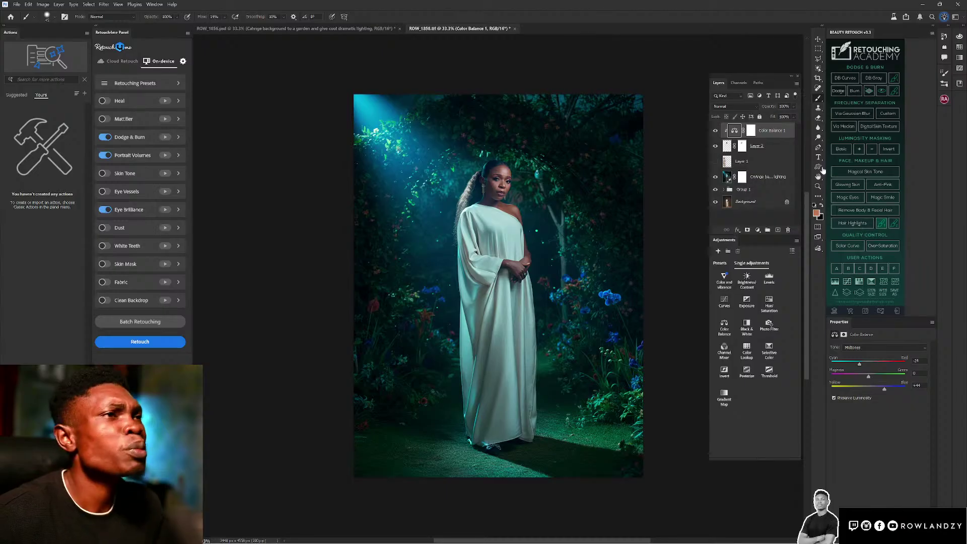
- Compare the image with and without the head layer, and set Color Balance midtones to Cyan–Red -17, Magenta–Green +14, Yellow–Blue +31
{"action": "left_click", "coordinate": [715, 146]}
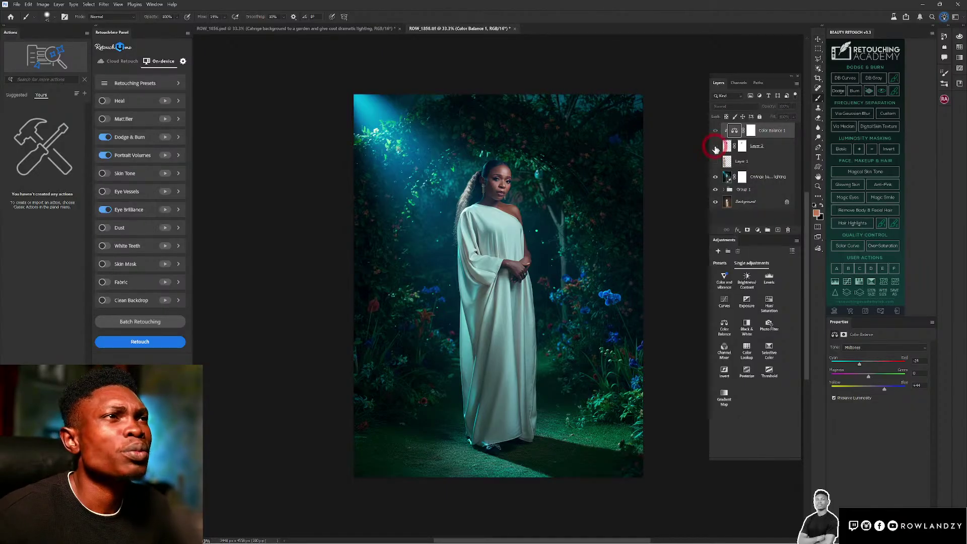
{"action": "left_click", "coordinate": [715, 146]}
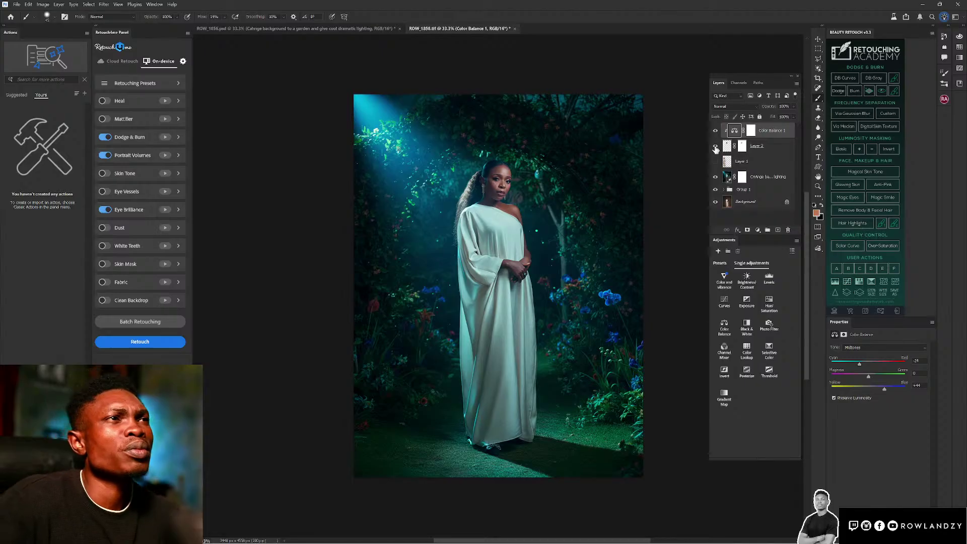
{"action": "left_click", "coordinate": [715, 146]}
{"action": "left_click", "coordinate": [715, 146]}
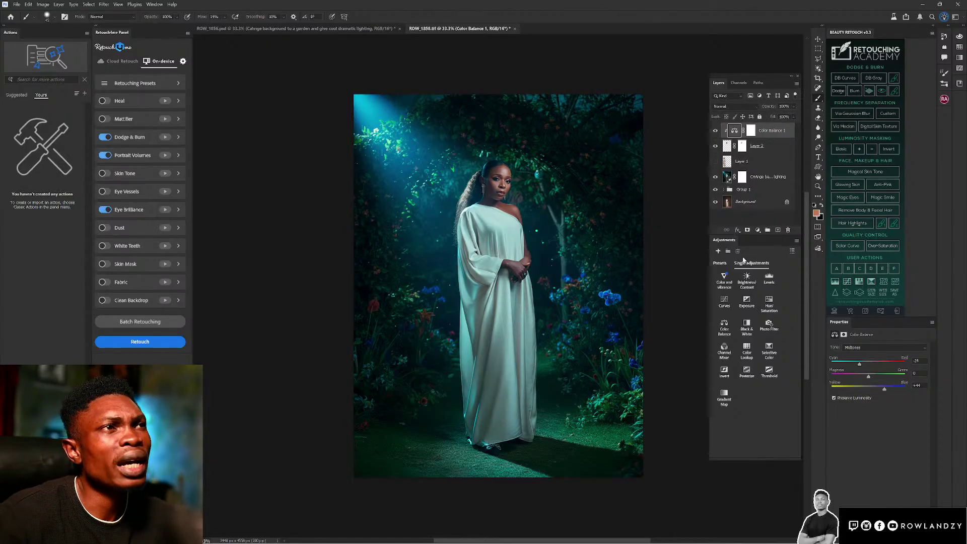
{"action": "left_click_drag", "start_coordinate": [868, 376], "coordinate": [881, 391]}
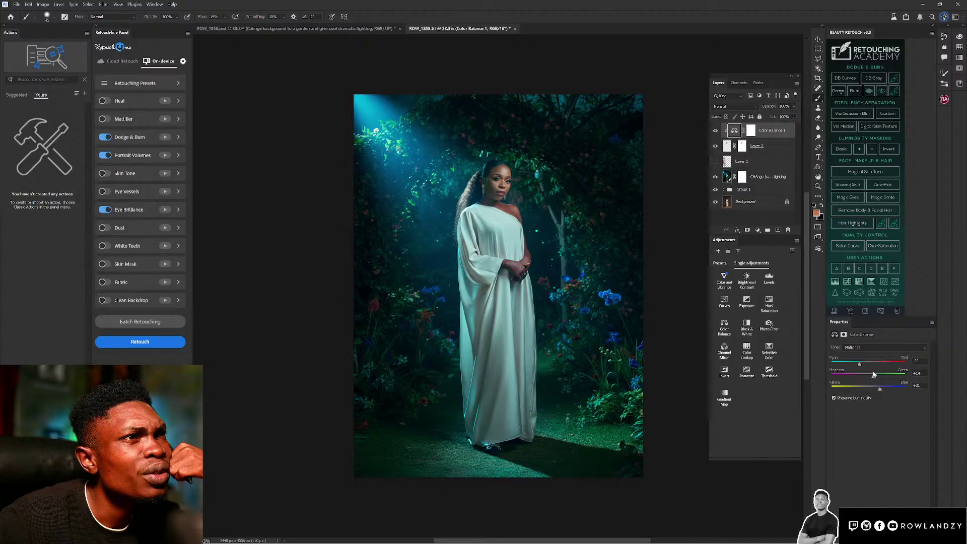
{"action": "left_click_drag", "start_coordinate": [859, 365], "coordinate": [862, 366]}
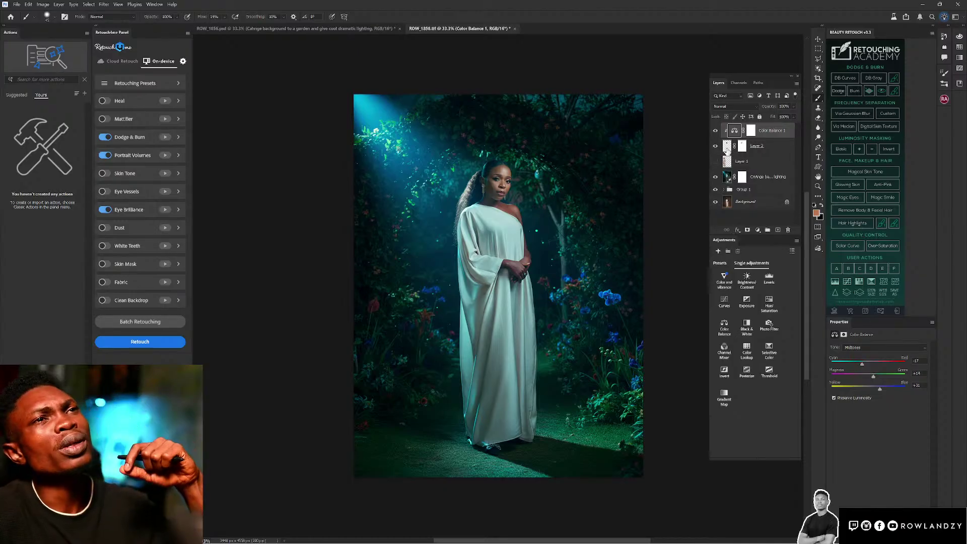
- Compare the face with and without the Color Balance and head layers, and set the midtones' Cyan–Red value to -12
{"action": "left_click", "coordinate": [715, 132]}
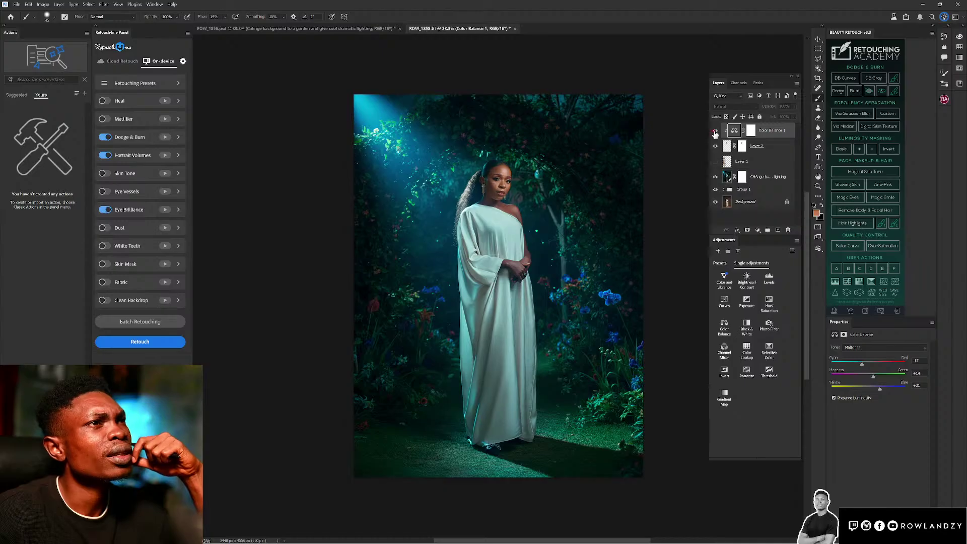
{"action": "left_click", "coordinate": [716, 132]}
{"action": "left_click", "coordinate": [715, 133]}
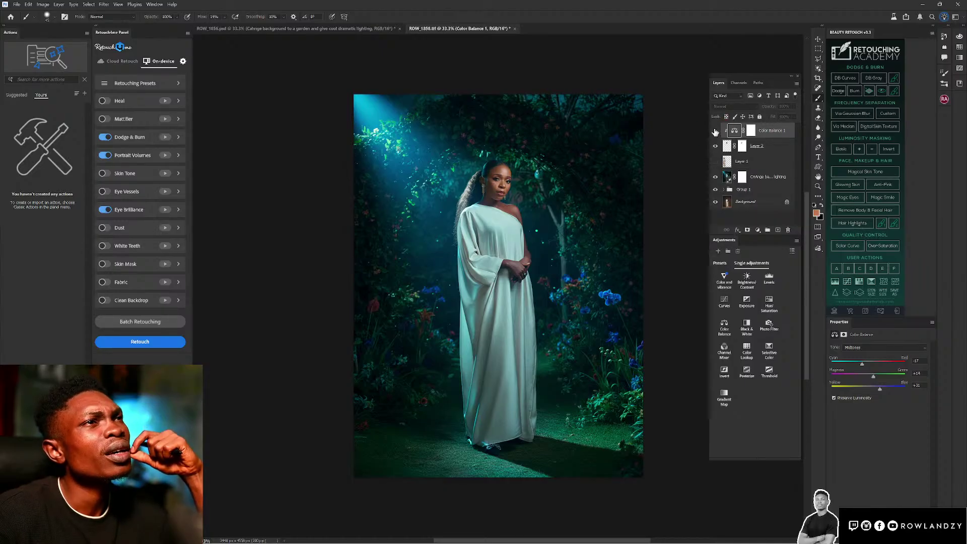
{"action": "left_click", "coordinate": [715, 131]}
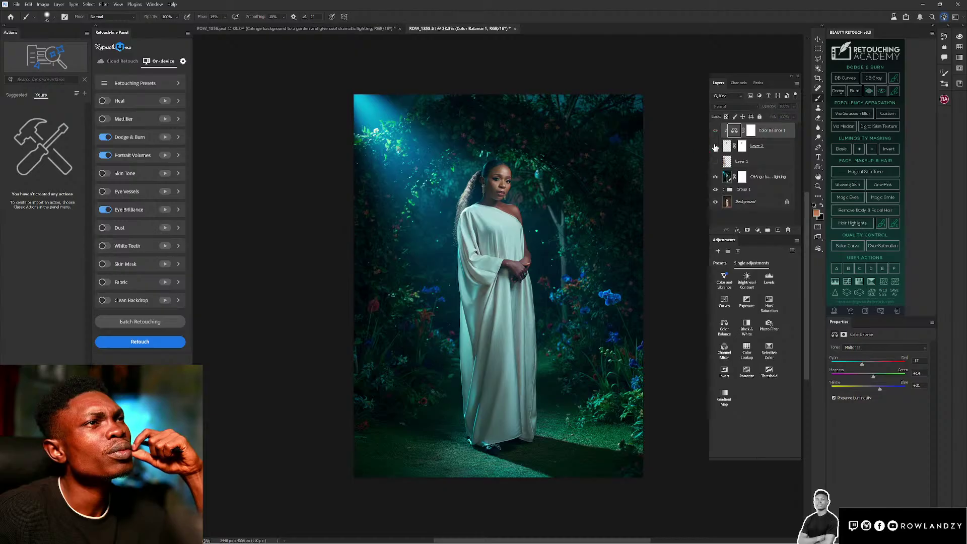
{"action": "left_click", "coordinate": [715, 147]}
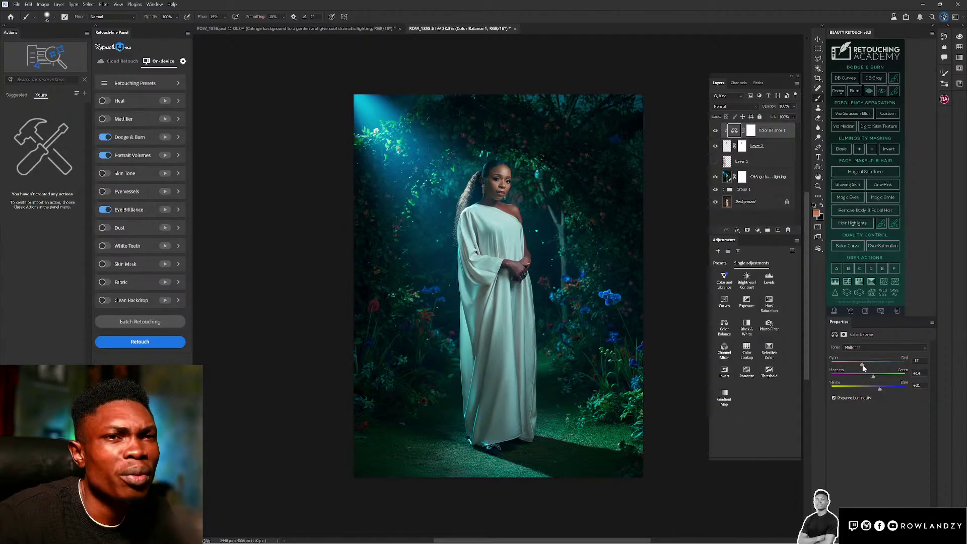
{"action": "left_click_drag", "start_coordinate": [863, 366], "coordinate": [865, 367]}
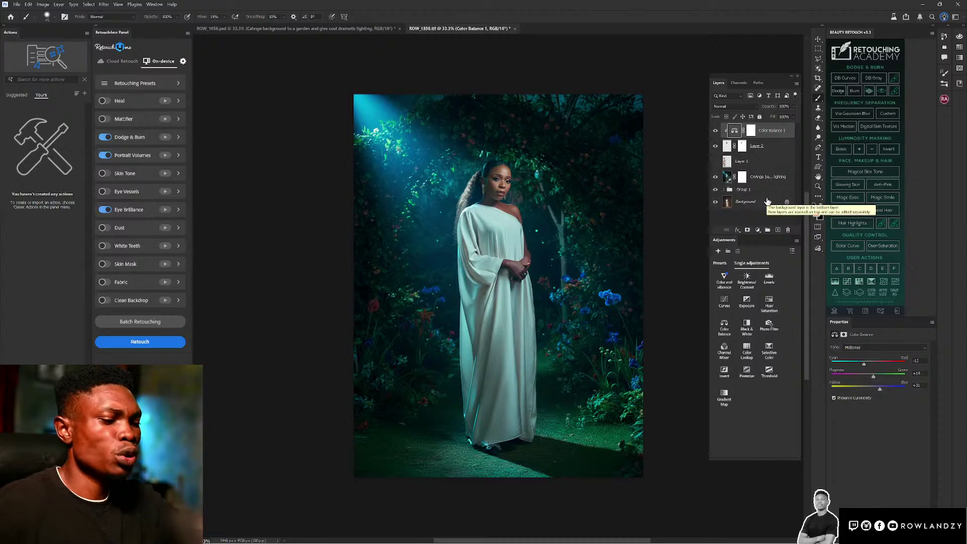
- Switch to the other portrait document and show its Retouched group, Photo Filter, Curves and generated garden layers
{"action": "left_click", "coordinate": [342, 29]}
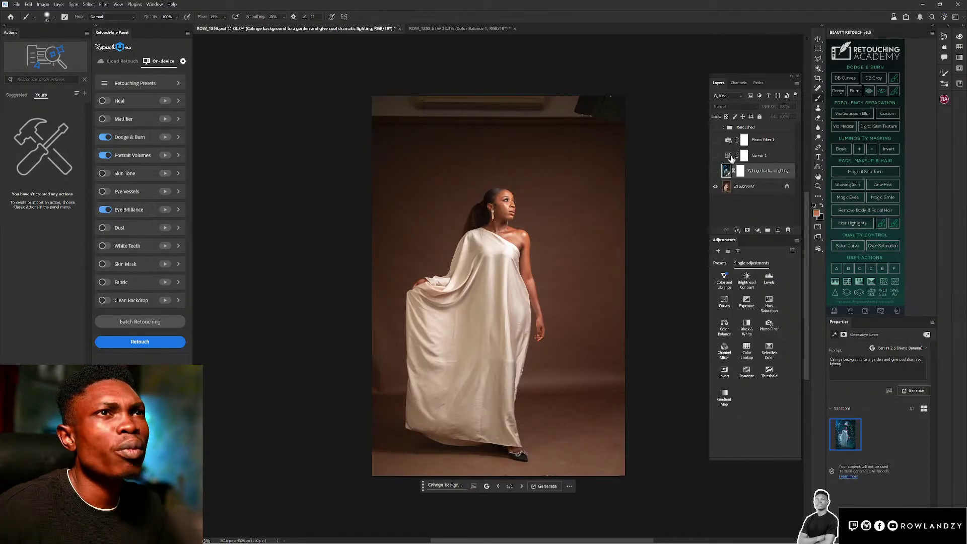
{"action": "left_click", "coordinate": [716, 129]}
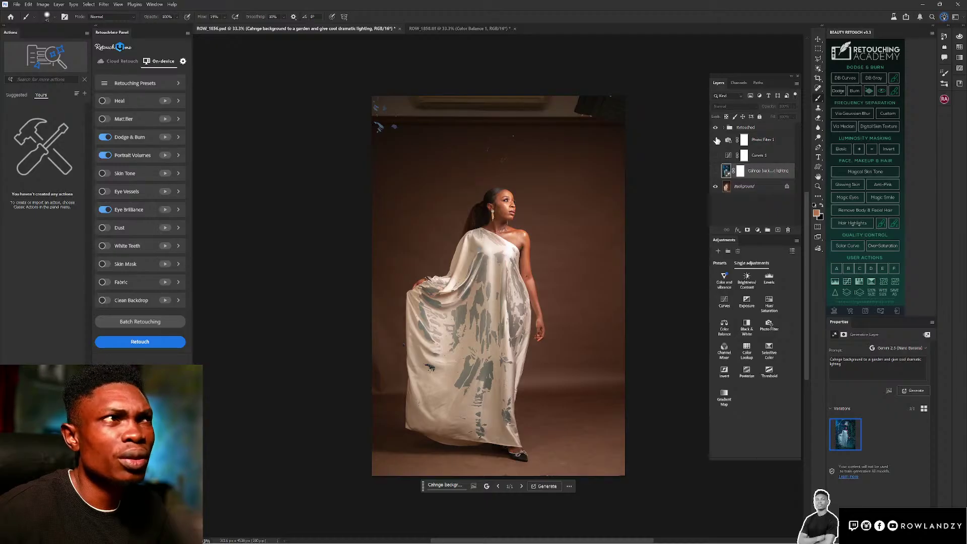
{"action": "left_click", "coordinate": [716, 156]}
{"action": "left_click", "coordinate": [716, 170]}
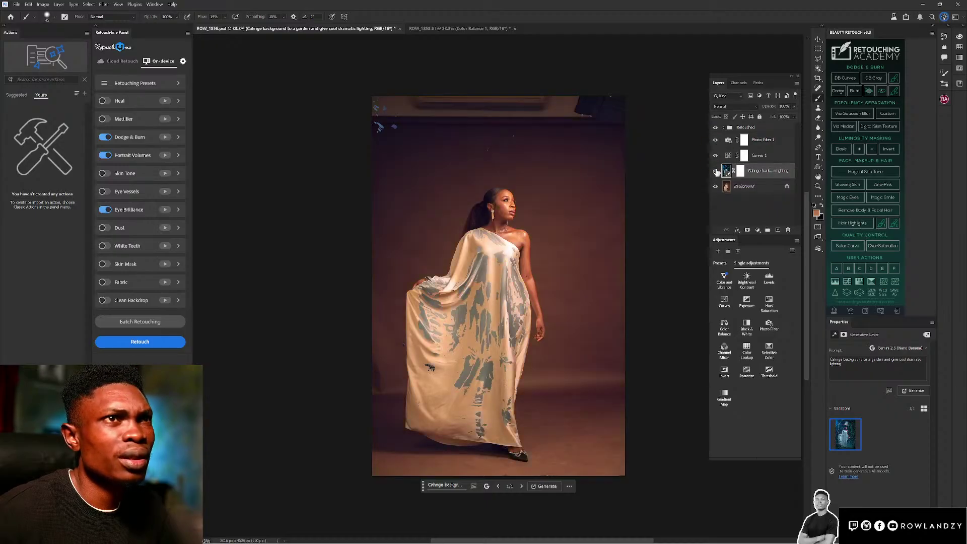
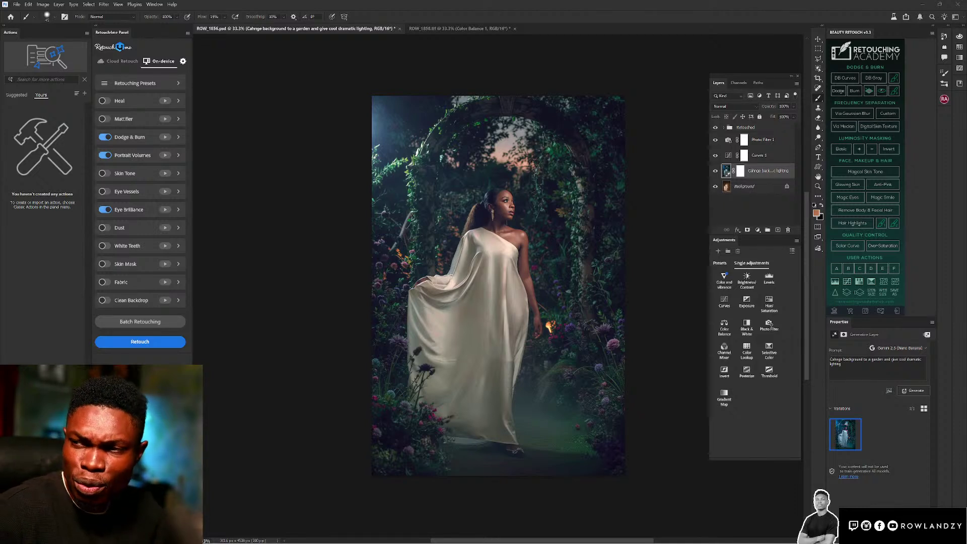
{"action": "key", "text": "ctrl"}
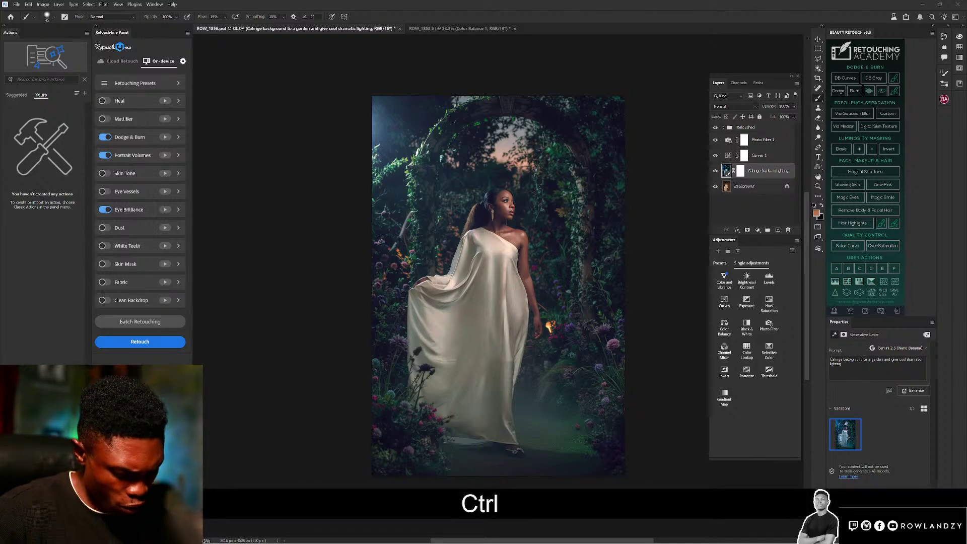
{"action": "key", "text": "ctrl+v"}
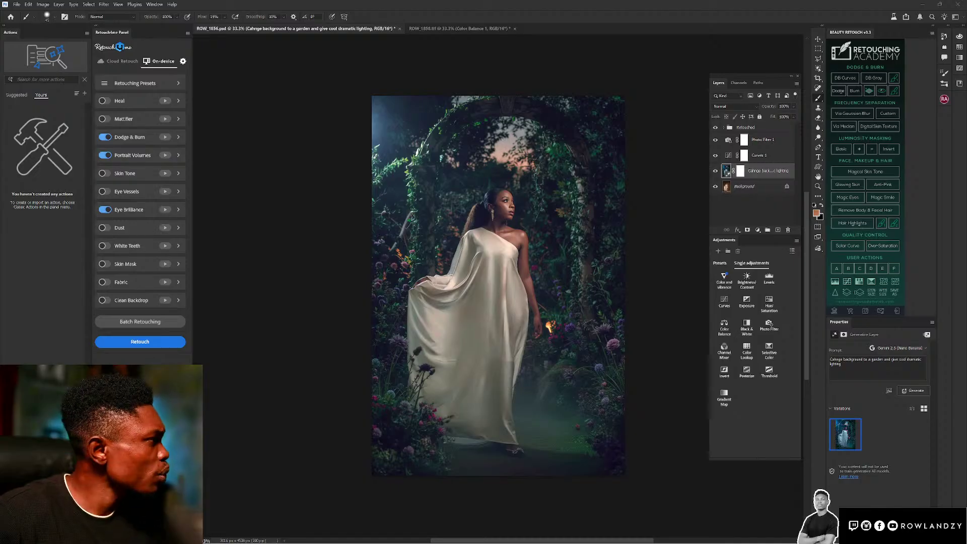
{"action": "mouse_move", "coordinate": [683, 537]}
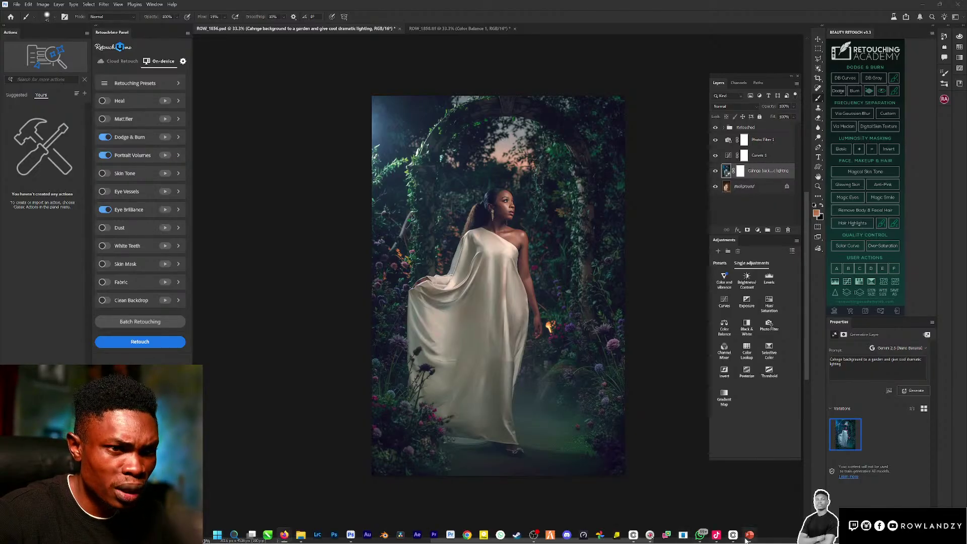
{"action": "mouse_move", "coordinate": [749, 535]}
{"action": "left_click", "coordinate": [781, 470]}
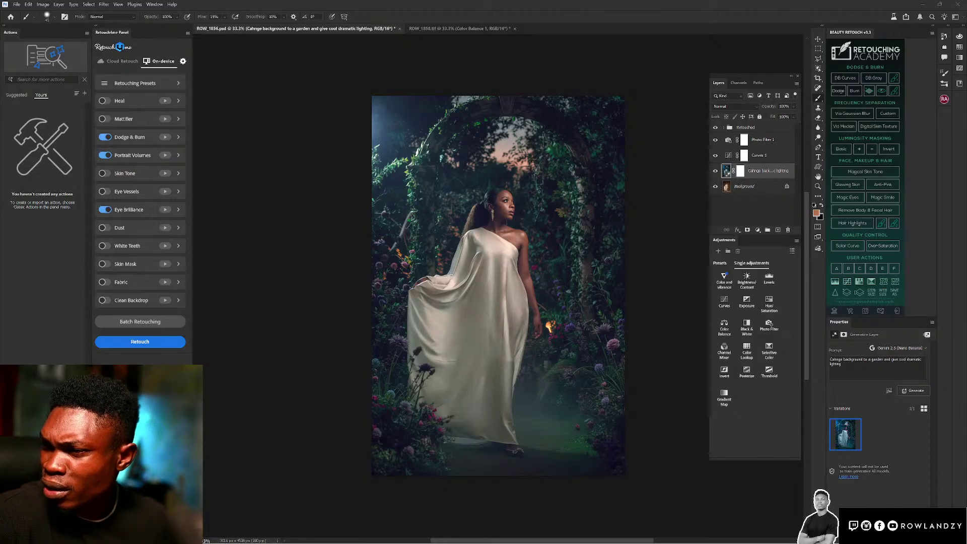
{"action": "key", "text": "ctrl+v"}
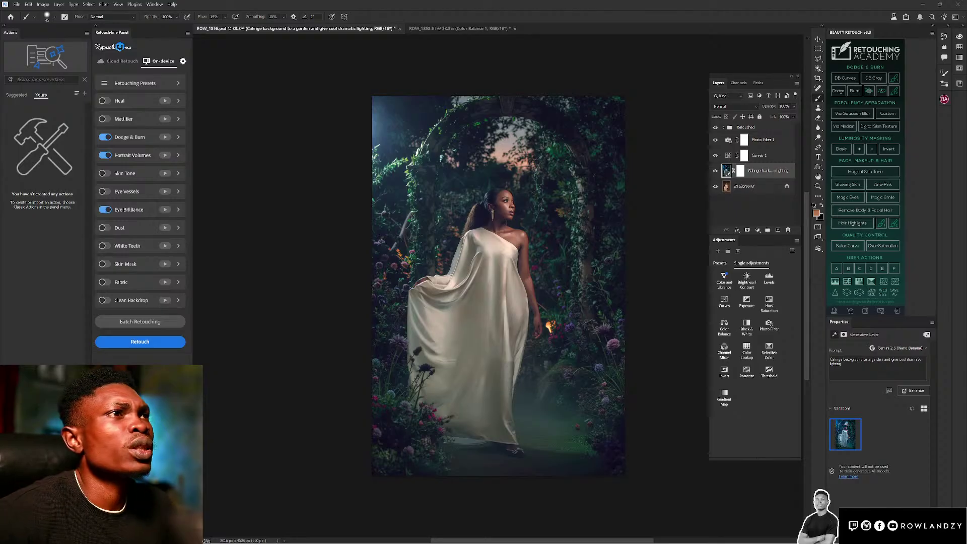
{"action": "left_click", "coordinate": [665, 157]}
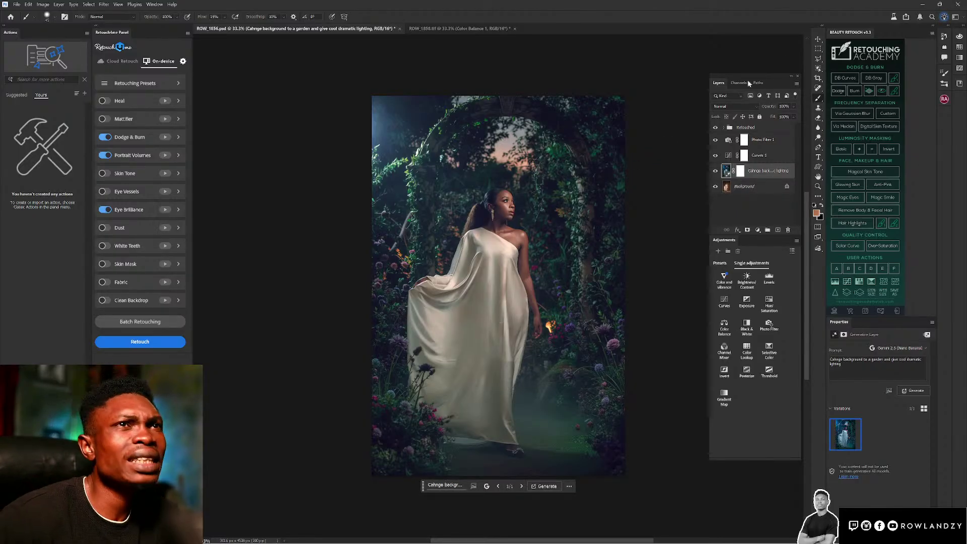
- Stamp all visible layers into a new merged layer above the Retouched group
{"action": "left_click", "coordinate": [819, 39]}
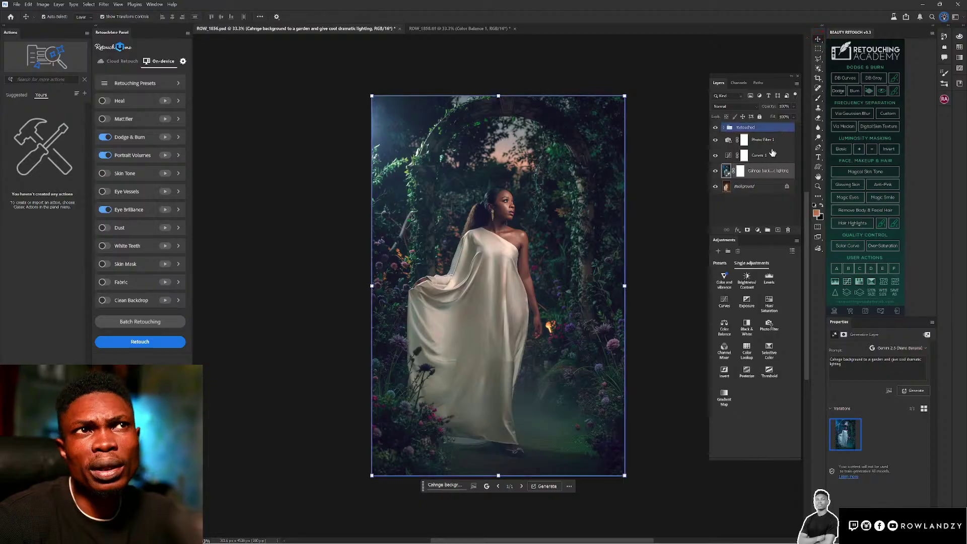
{"action": "left_click", "coordinate": [759, 129]}
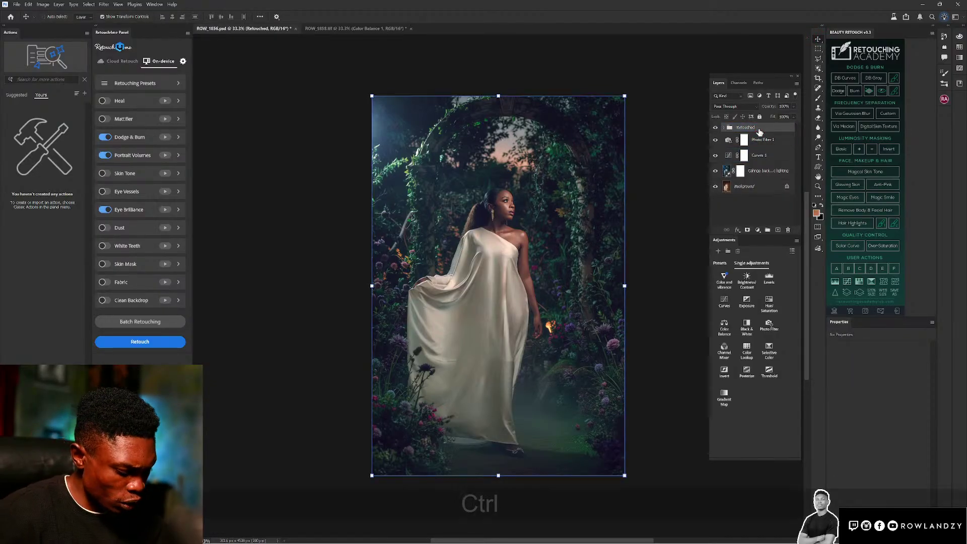
{"action": "key", "text": "ctrl+alt+shift+e"}
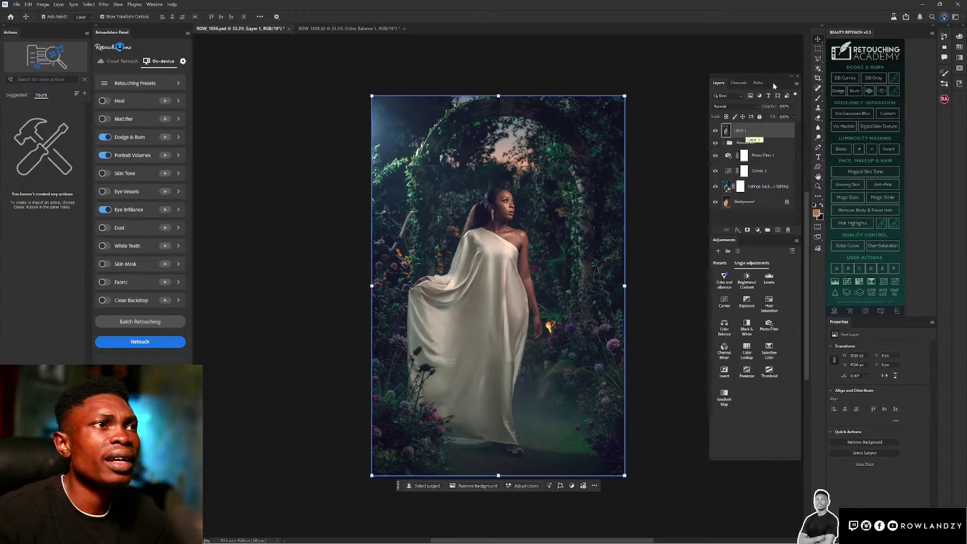
- Select the woman with Select Subject on the merged layer, delete her from that layer, and clear the selection
{"action": "left_click", "coordinate": [426, 487]}
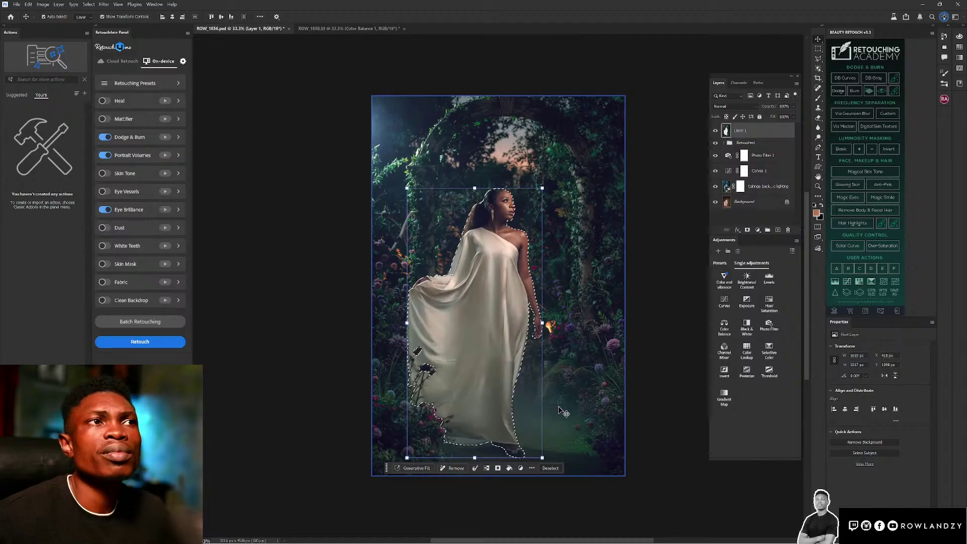
{"action": "key", "text": "ctrl+d"}
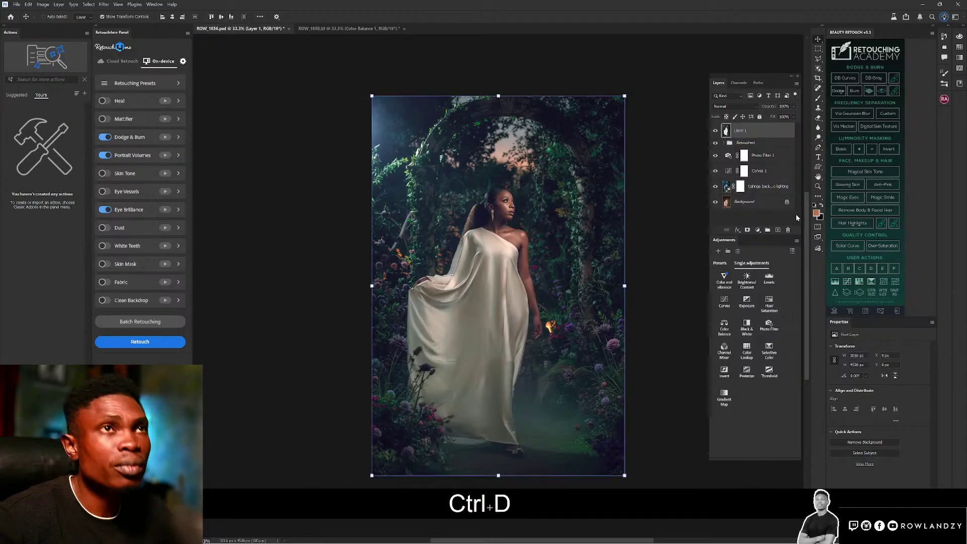
{"action": "key", "text": "alt"}
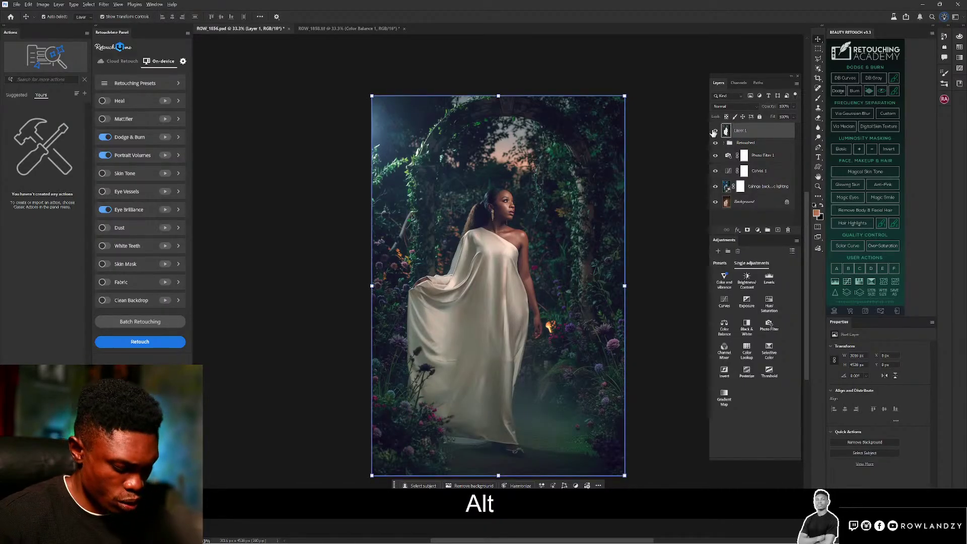
- Show only the merged layer and outline the woman's cut-out area loosely with the Patch tool
{"action": "left_click", "coordinate": [714, 131], "text": "alt"}
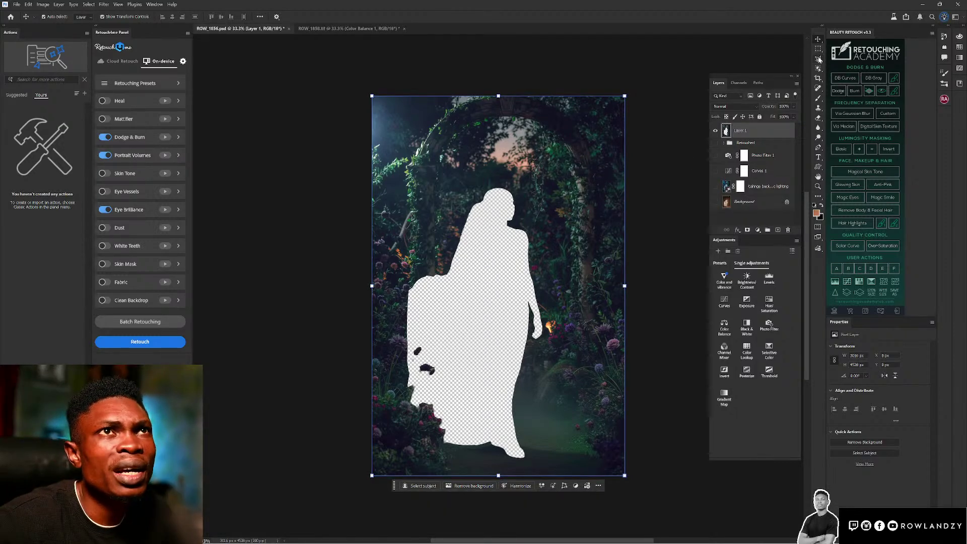
{"action": "left_click", "coordinate": [819, 59]}
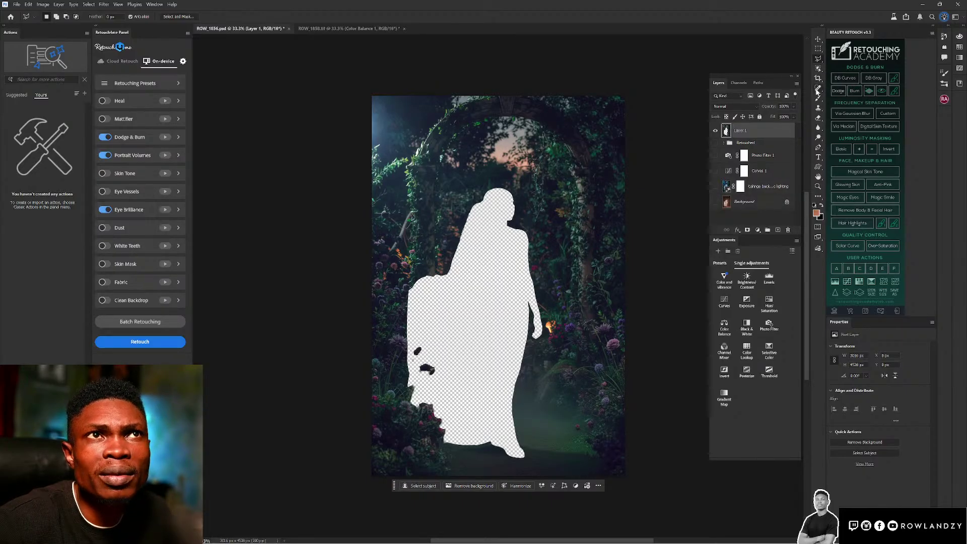
{"action": "left_click", "coordinate": [817, 89]}
{"action": "right_click", "coordinate": [818, 90]}
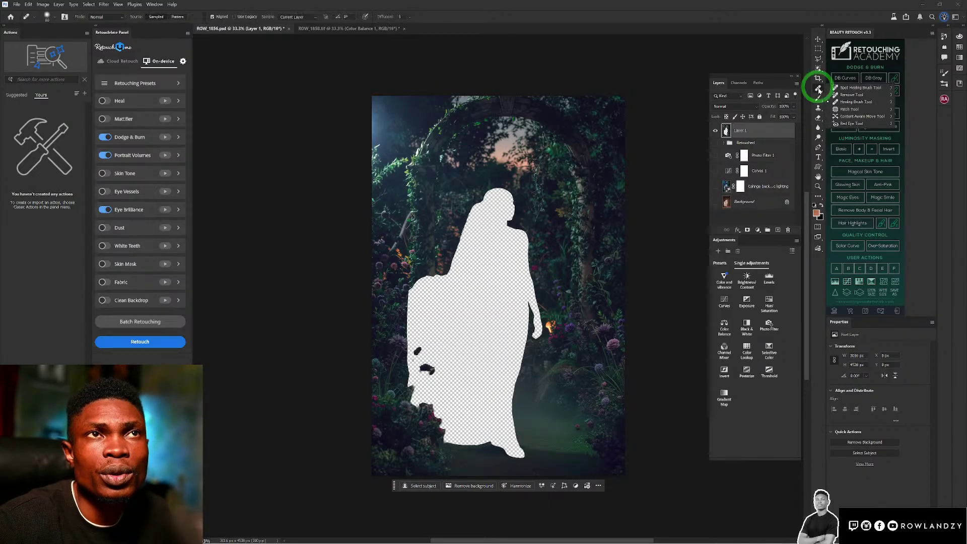
{"action": "left_click", "coordinate": [832, 95]}
{"action": "right_click", "coordinate": [820, 92]}
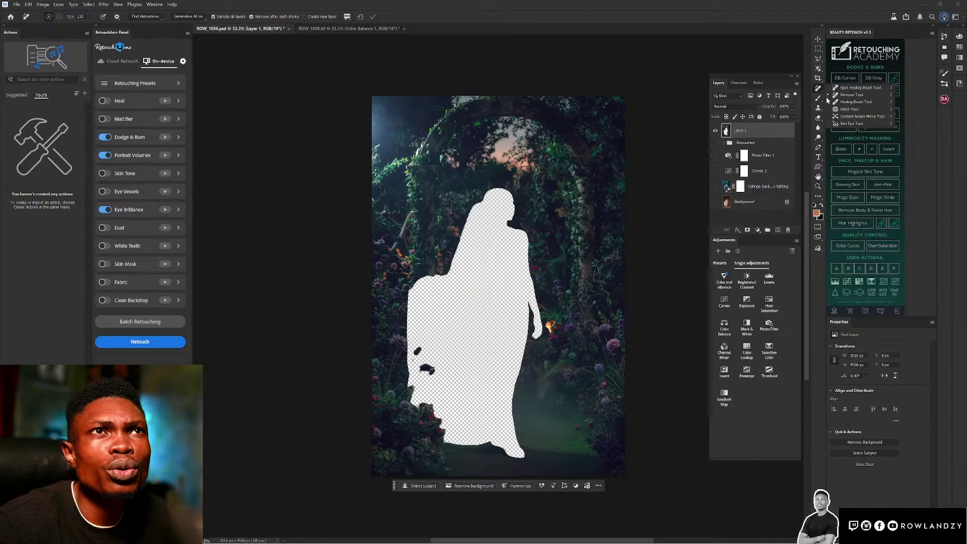
{"action": "left_click", "coordinate": [846, 109]}
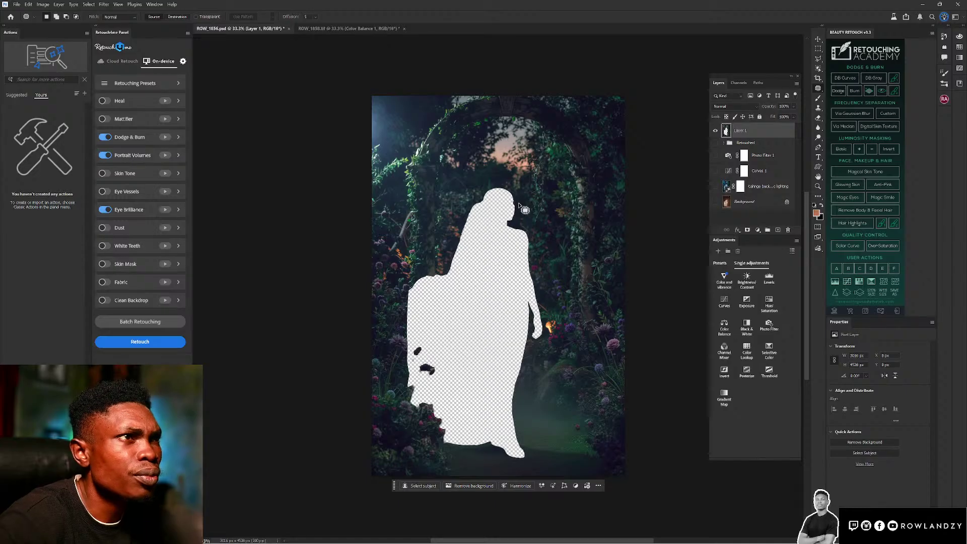
{"action": "mouse_move", "coordinate": [519, 204]}
{"action": "left_mouse_down"}
{"action": "mouse_move", "coordinate": [518, 223]}
{"action": "mouse_move", "coordinate": [544, 245]}
{"action": "mouse_move", "coordinate": [556, 323]}
{"action": "mouse_move", "coordinate": [535, 364]}
{"action": "mouse_move", "coordinate": [540, 446]}
{"action": "mouse_move", "coordinate": [481, 473]}
{"action": "mouse_move", "coordinate": [436, 437]}
{"action": "mouse_move", "coordinate": [401, 367]}
{"action": "mouse_move", "coordinate": [402, 318]}
{"action": "left_mouse_up"}
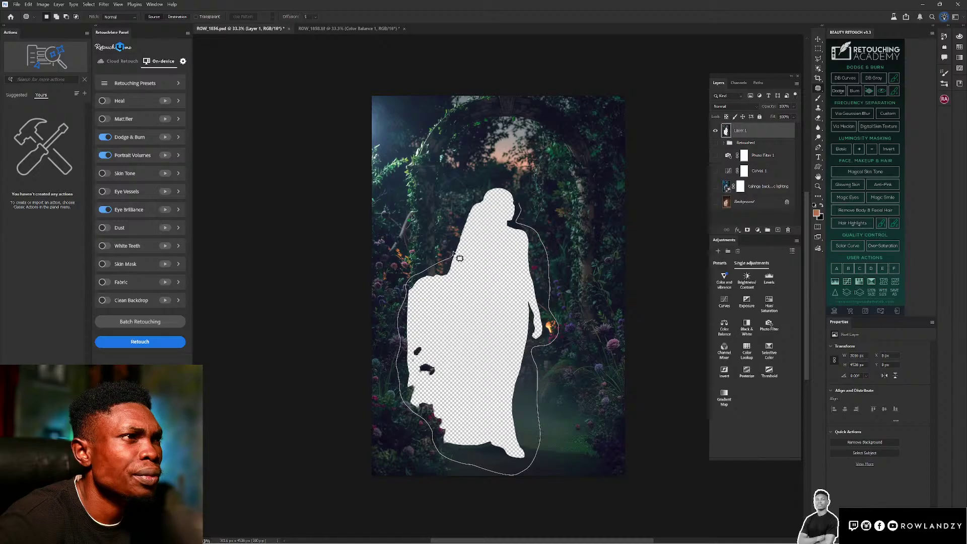
{"action": "mouse_move", "coordinate": [469, 202]}
{"action": "left_mouse_down"}
{"action": "mouse_move", "coordinate": [505, 175]}
{"action": "mouse_move", "coordinate": [522, 200]}
{"action": "left_mouse_up"}
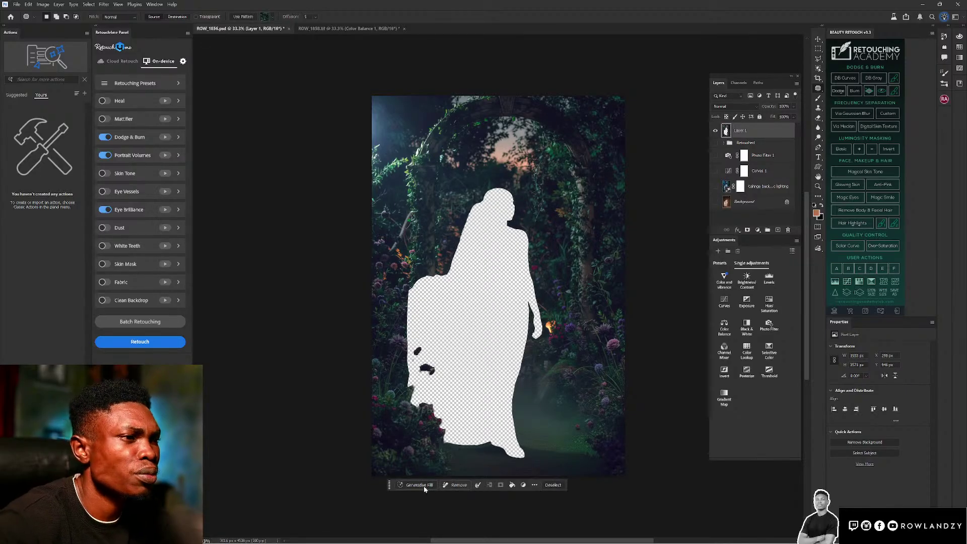
- Fill the selected cut-out area with Generative Fill, using the Firefly Image 3 model and no prompt
{"action": "left_click", "coordinate": [421, 485]}
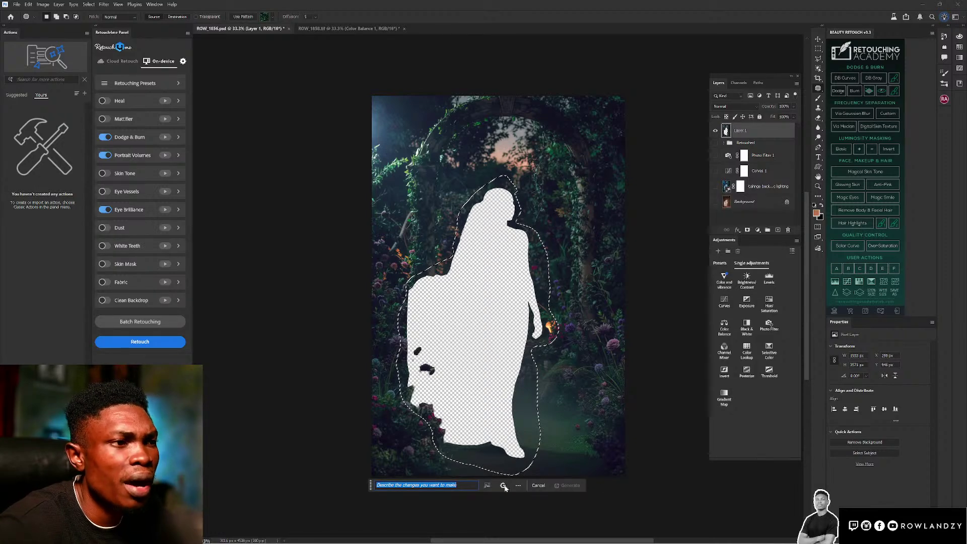
{"action": "left_click", "coordinate": [503, 485]}
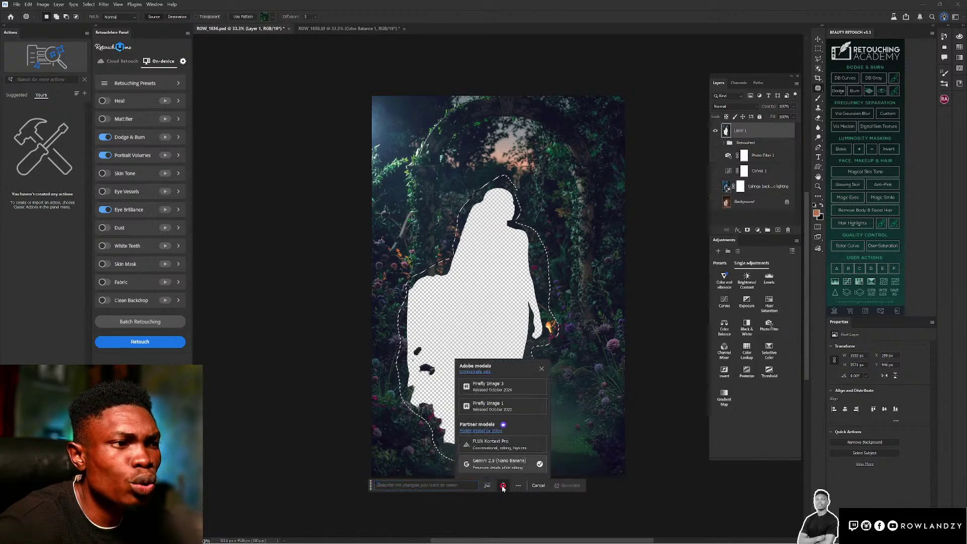
{"action": "left_click", "coordinate": [505, 385]}
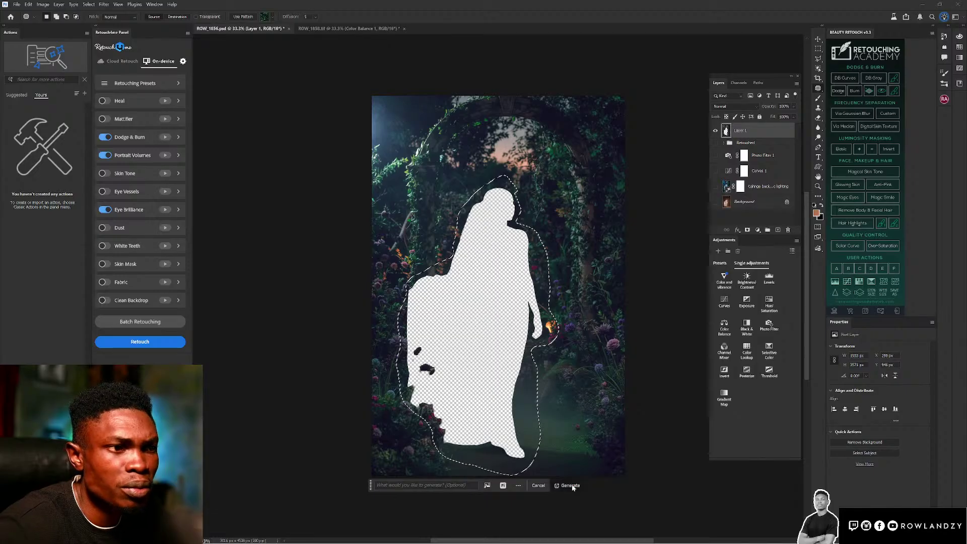
{"action": "left_click", "coordinate": [570, 485]}
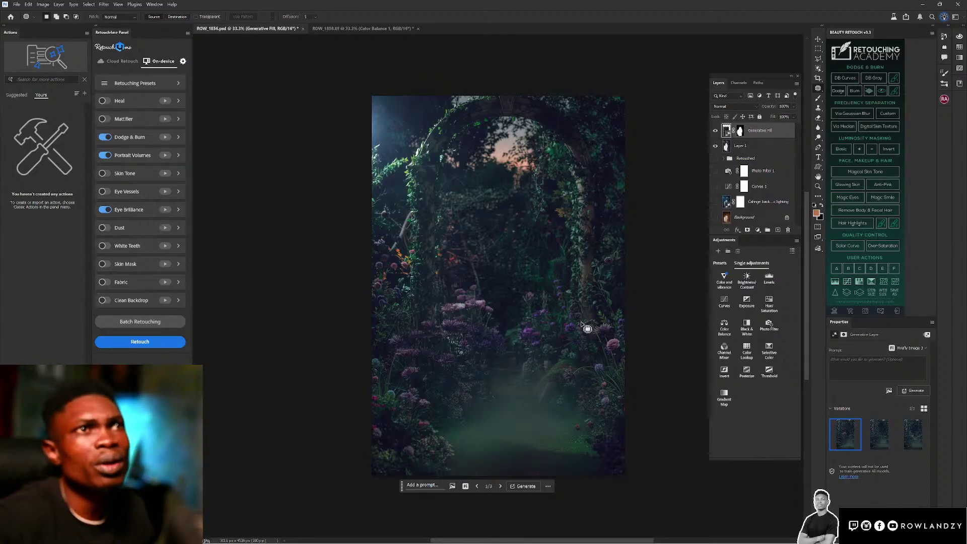
- Merge the Generative Fill layer with Layer 1 and copy the result into the other portrait document, accepting the color profile conversion
{"action": "left_click", "coordinate": [744, 147], "text": "ctrl"}
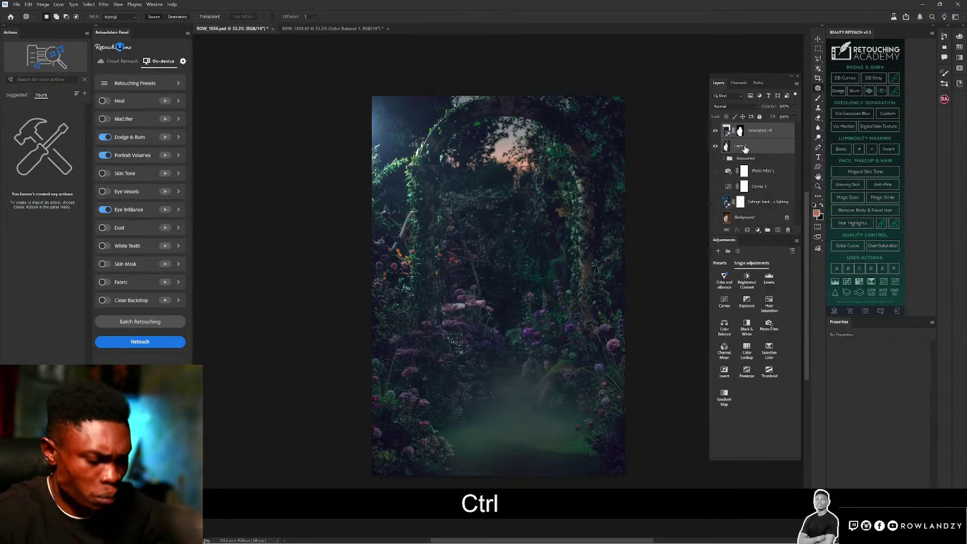
{"action": "key", "text": "ctrl+e"}
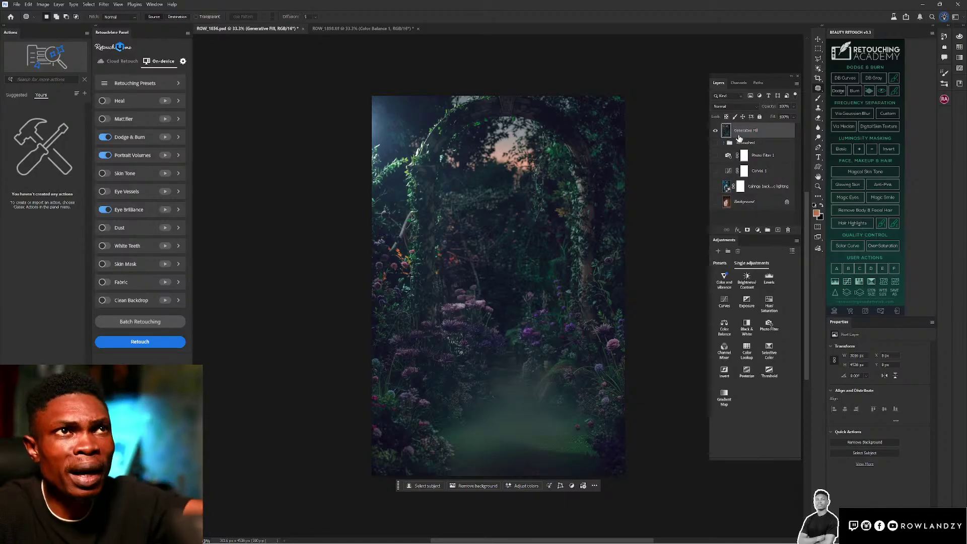
{"action": "left_click_drag", "start_coordinate": [743, 132], "coordinate": [580, 257]}
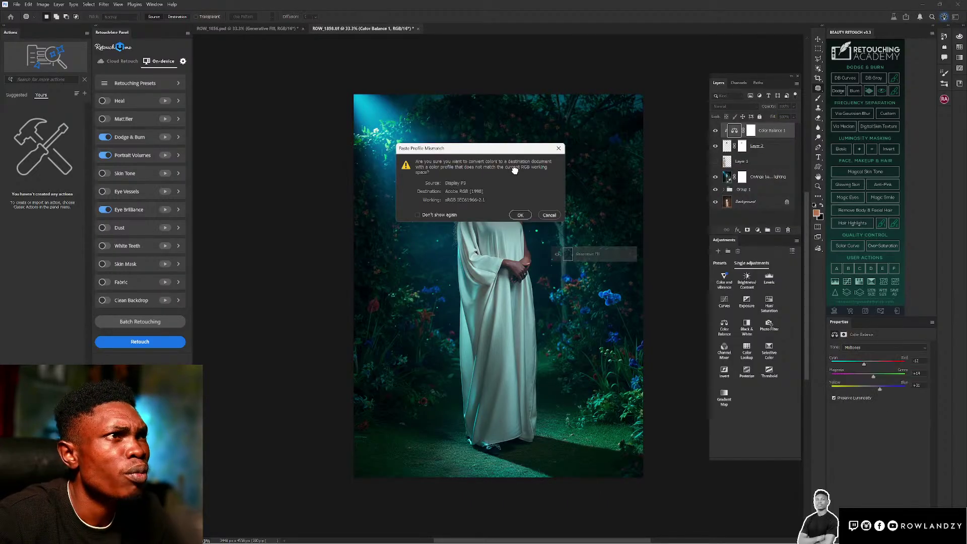
{"action": "left_click", "coordinate": [513, 215]}
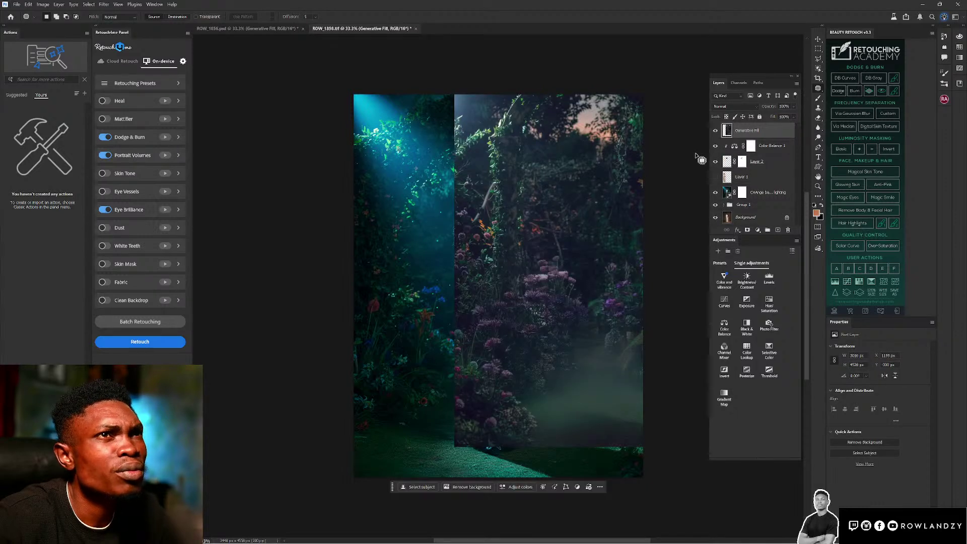
- Align the copied garden layer with the canvas and scale it to about 114% so it covers the whole width
{"action": "key", "text": "v"}
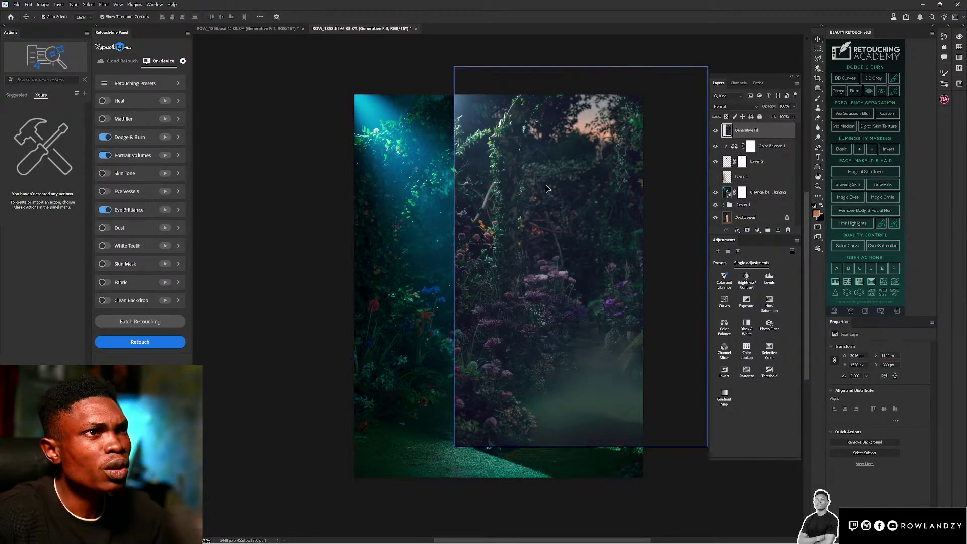
{"action": "left_click_drag", "start_coordinate": [546, 186], "coordinate": [447, 217]}
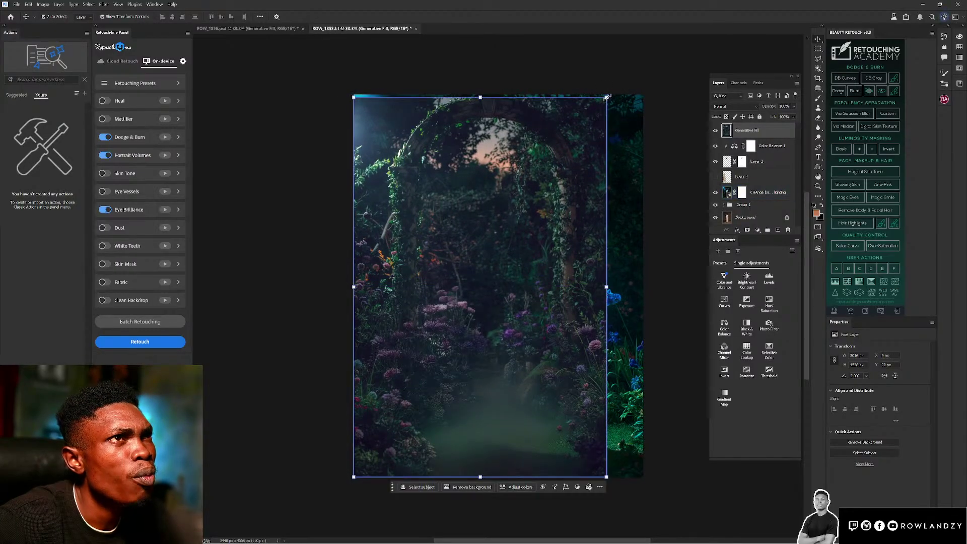
{"action": "left_click_drag", "start_coordinate": [627, 86], "coordinate": [669, 56]}
{"action": "left_click_drag", "start_coordinate": [577, 182], "coordinate": [577, 193]}
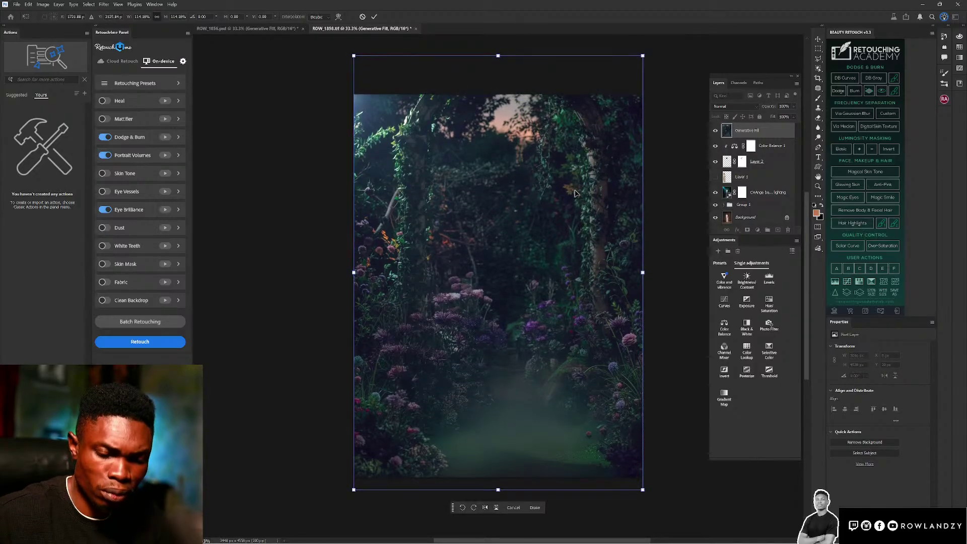
{"action": "key", "text": "Return"}
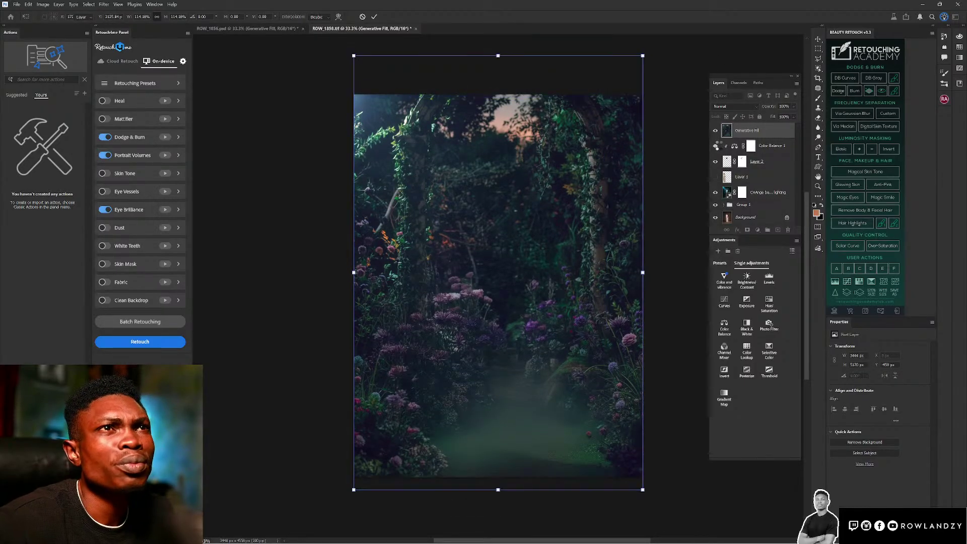
- Hide the Color Balance, Layer 2, generated lighting background and Generative Fill layers, leaving Group 1 and Background visible
{"action": "left_click", "coordinate": [715, 146]}
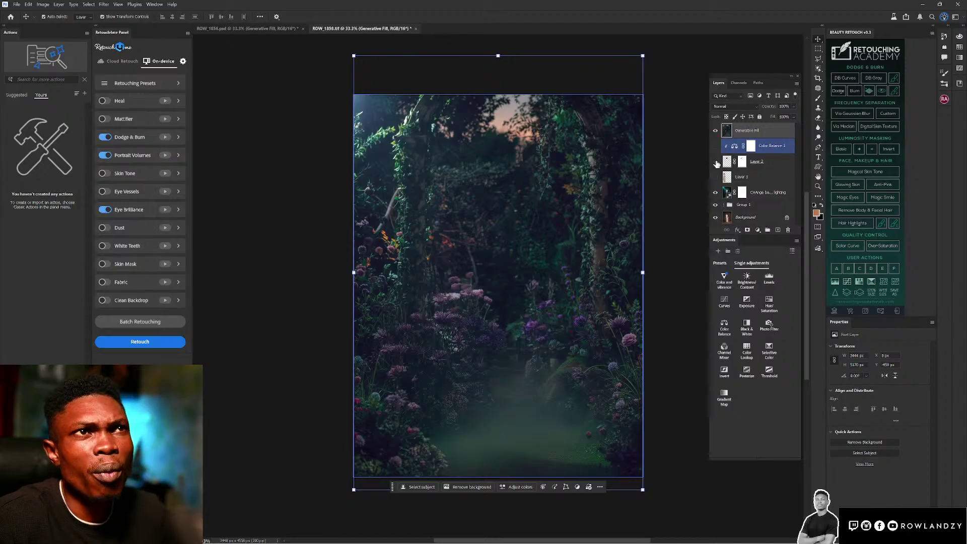
{"action": "left_click", "coordinate": [714, 194]}
{"action": "left_click", "coordinate": [740, 205]}
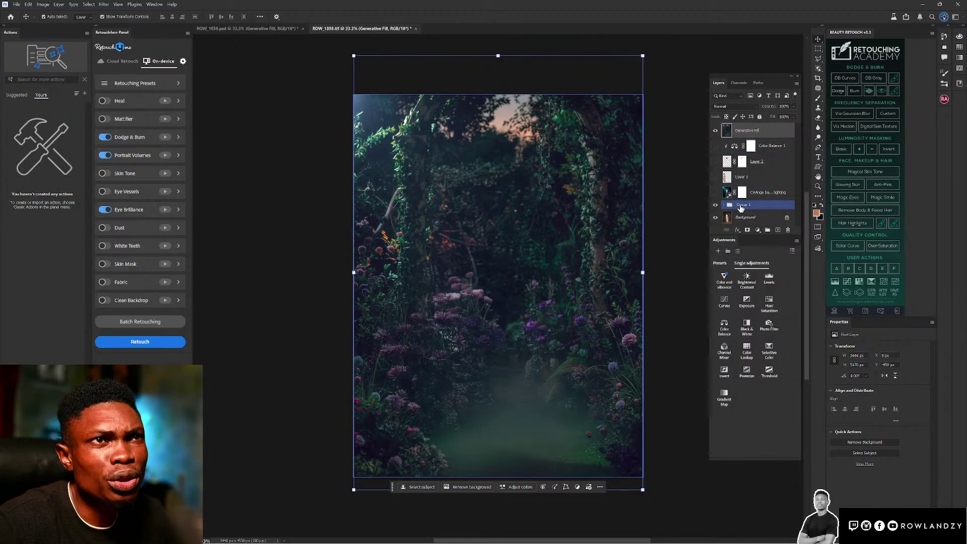
{"action": "left_click", "coordinate": [716, 132]}
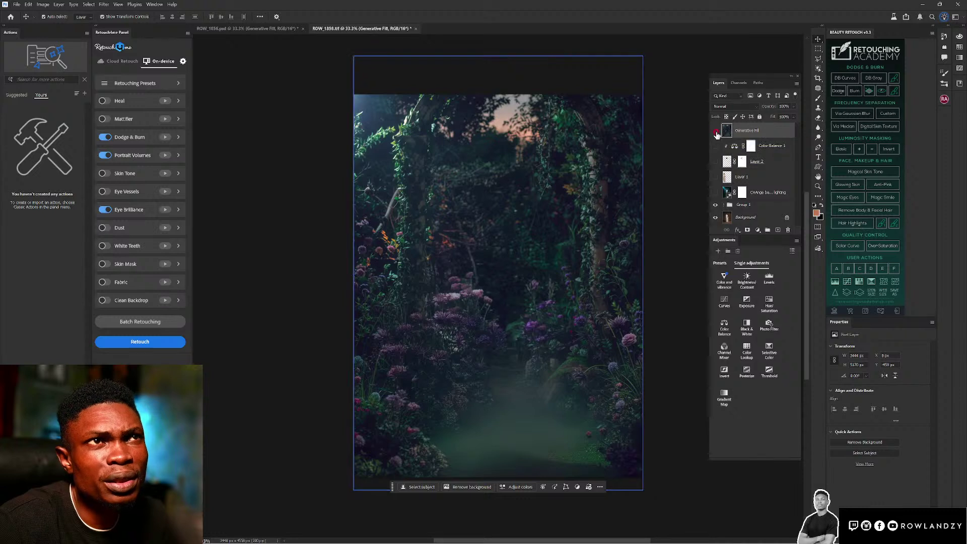
- Stamp the visible layers into a new layer above Group 1 and move it to the top of the layer stack
{"action": "left_click", "coordinate": [754, 205]}
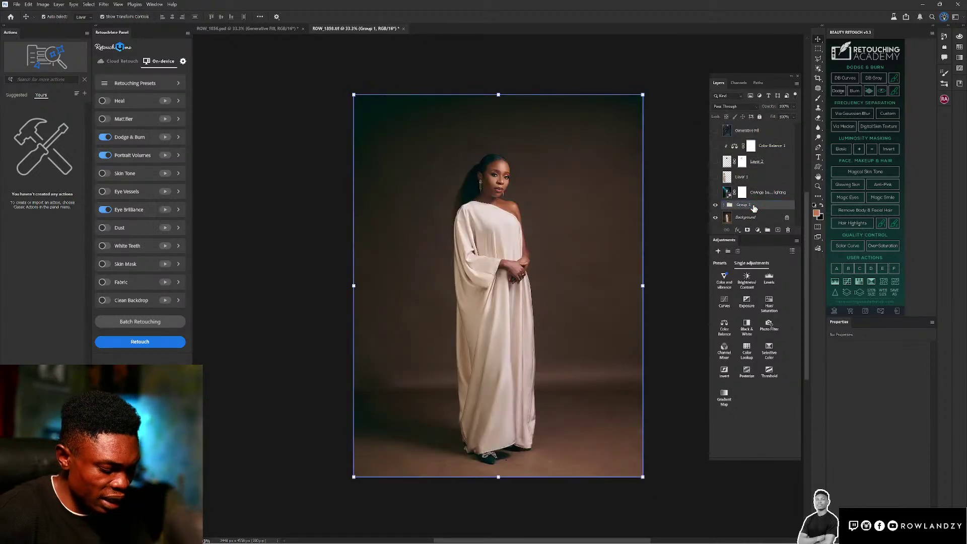
{"action": "key", "text": "ctrl+alt+shift"}
{"action": "key", "text": "ctrl+alt+shift+e"}
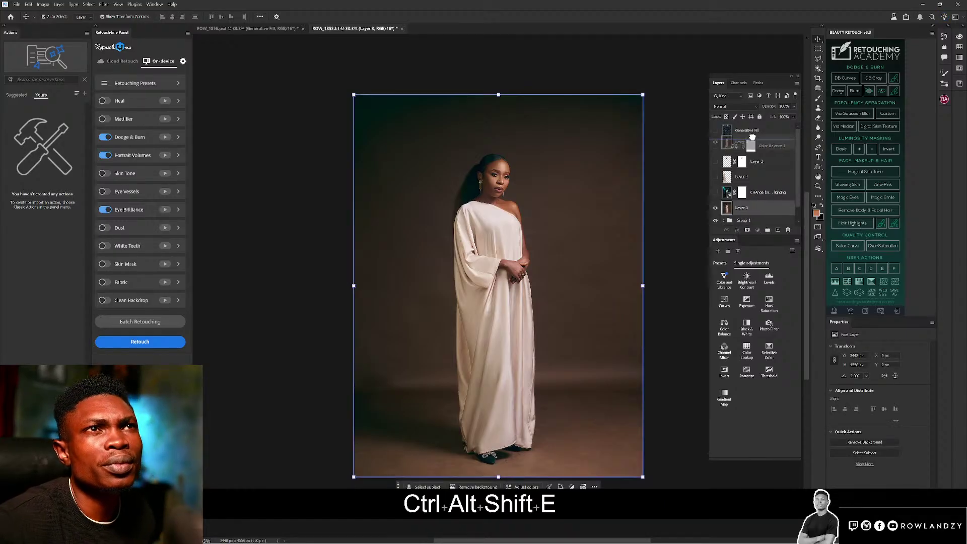
{"action": "left_click_drag", "start_coordinate": [751, 123], "coordinate": [752, 126]}
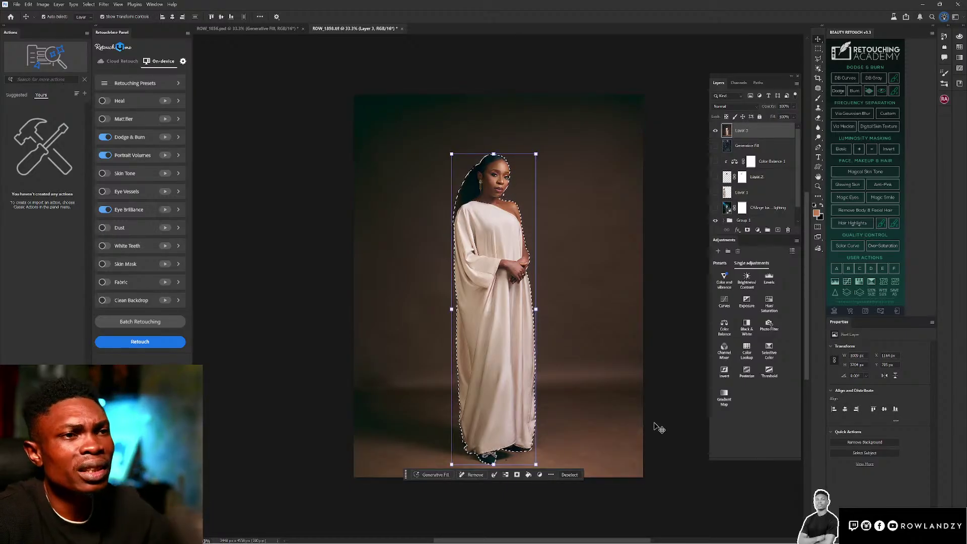
- Copy the selected woman to a new layer, hide the stamped layer, and place the visible Generative Fill garden directly beneath her
{"action": "key", "text": "ctrl+j"}
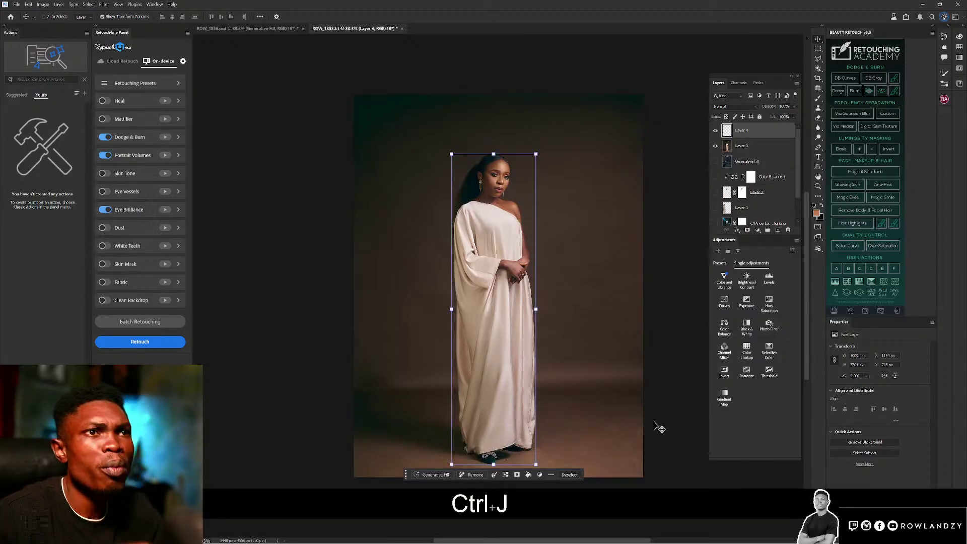
{"action": "left_click", "coordinate": [716, 146]}
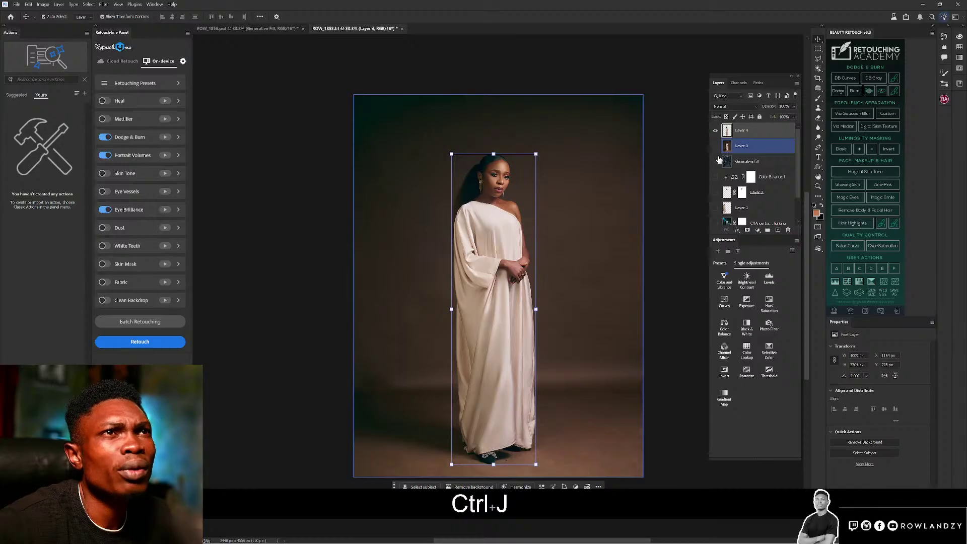
{"action": "left_click", "coordinate": [715, 161]}
{"action": "left_click_drag", "start_coordinate": [725, 162], "coordinate": [745, 147]}
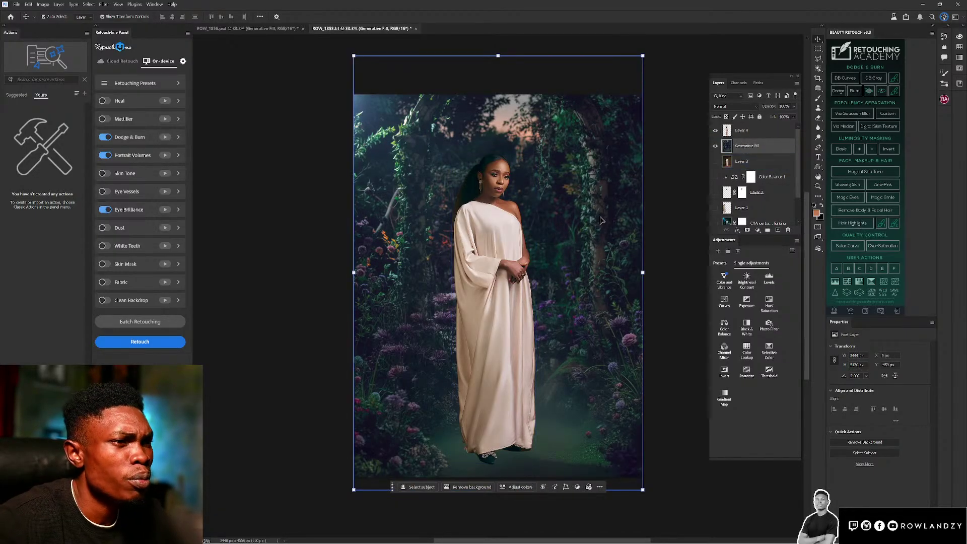
- Scale the cut-out woman down to about 92% and reposition her on the garden path
{"action": "left_click", "coordinate": [505, 264]}
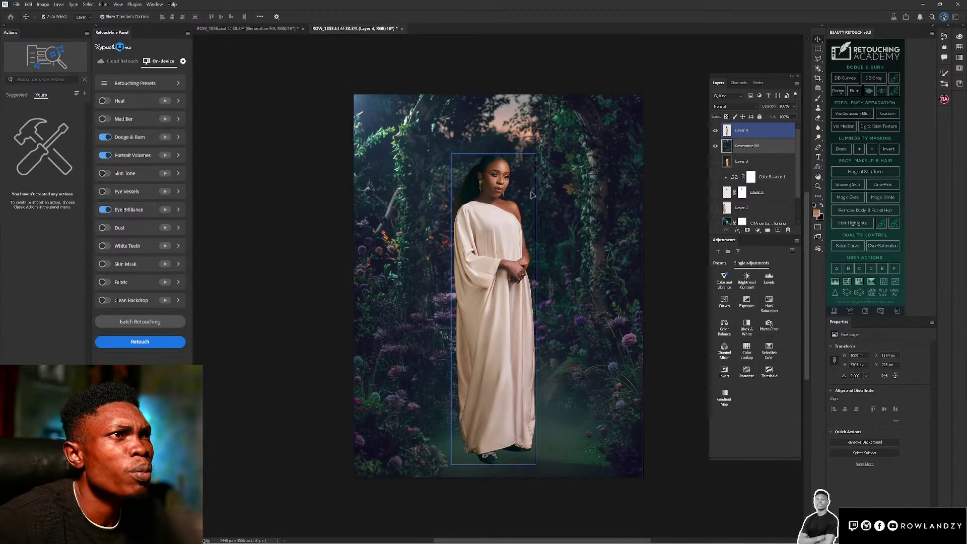
{"action": "left_click", "coordinate": [534, 153]}
{"action": "left_click_drag", "start_coordinate": [528, 176], "coordinate": [527, 177]}
{"action": "left_click_drag", "start_coordinate": [496, 311], "coordinate": [497, 306]}
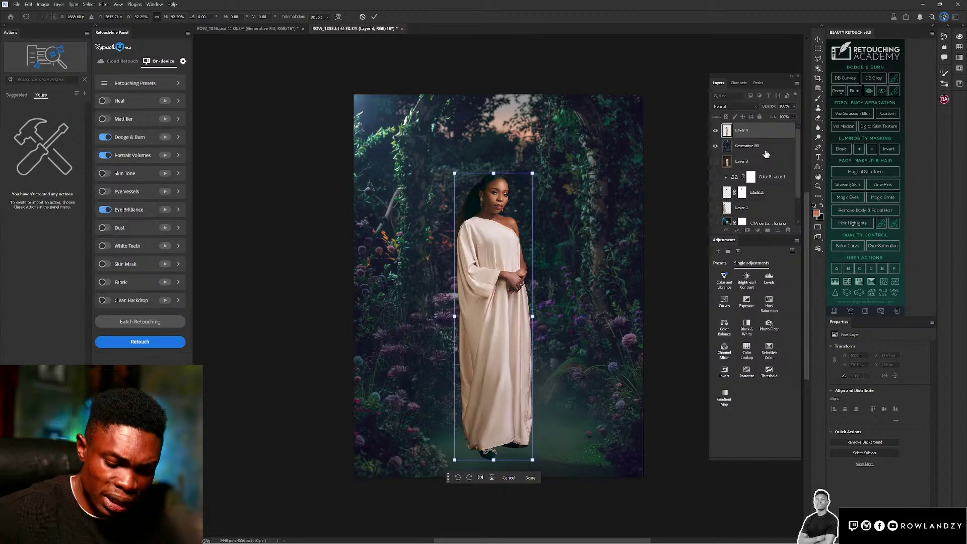
{"action": "key", "text": "Return"}
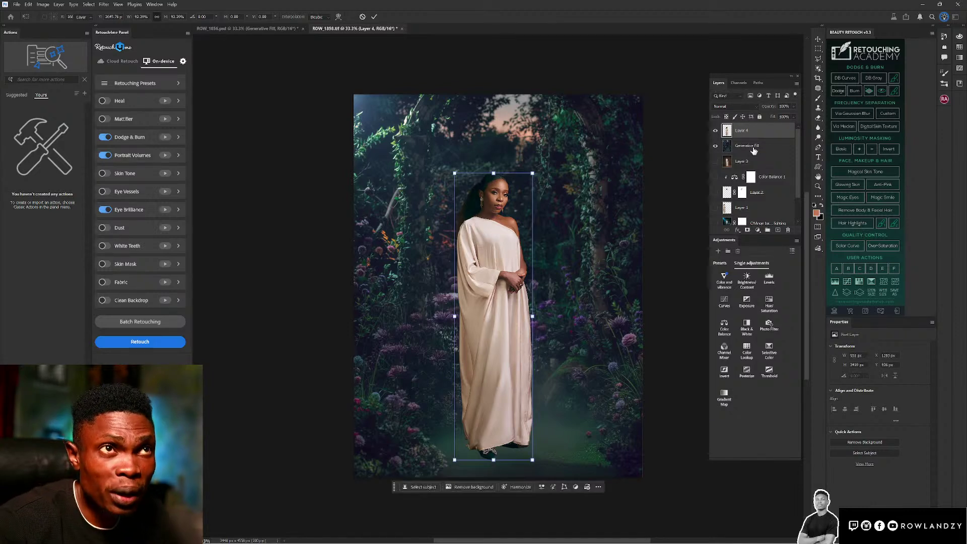
- Harmonize the woman's cut-out layer with the garden background and choose the third generated variation
{"action": "left_click", "coordinate": [753, 151], "text": "ctrl"}
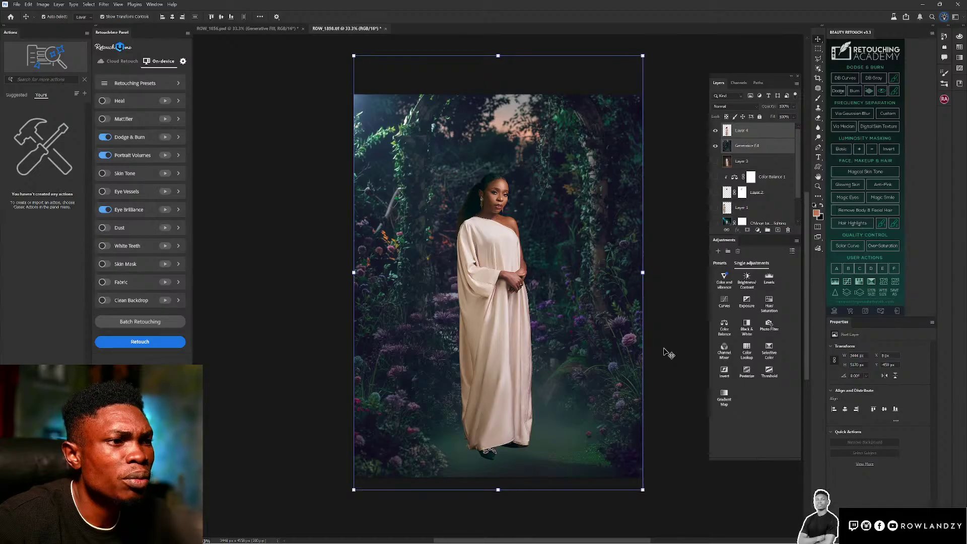
{"action": "left_click", "coordinate": [762, 132]}
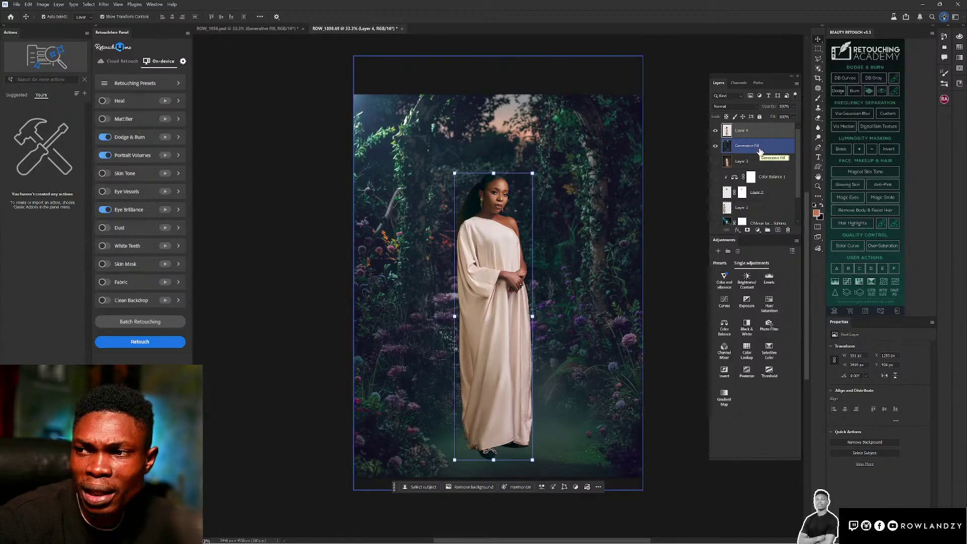
{"action": "left_click", "coordinate": [522, 489]}
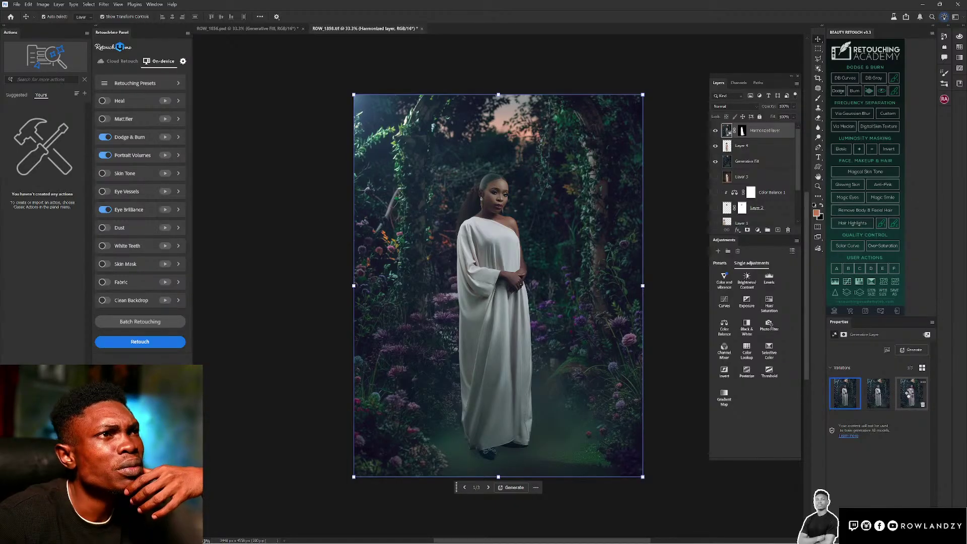
{"action": "left_click", "coordinate": [911, 395]}
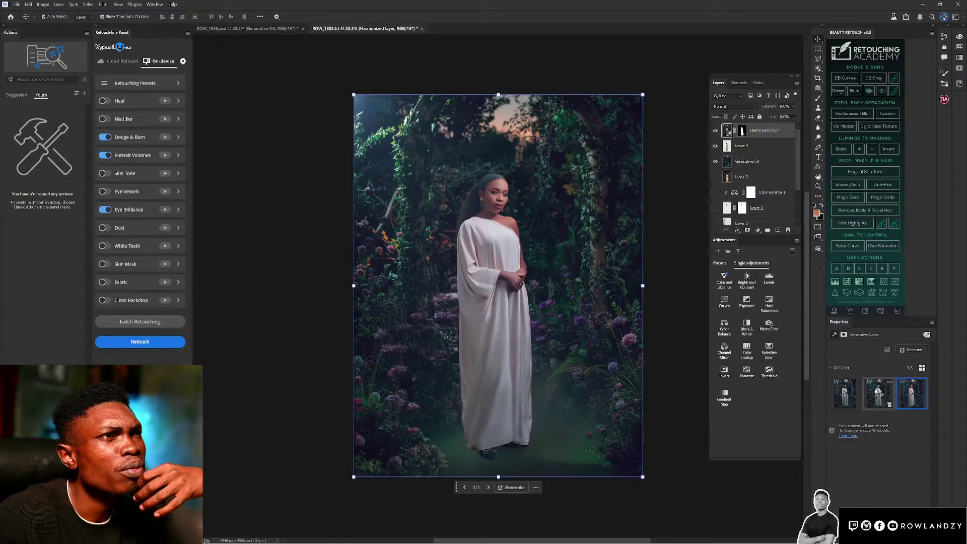
- Preview the second Harmonize variation and switch the harmonized layer to the first one
{"action": "left_click", "coordinate": [878, 397]}
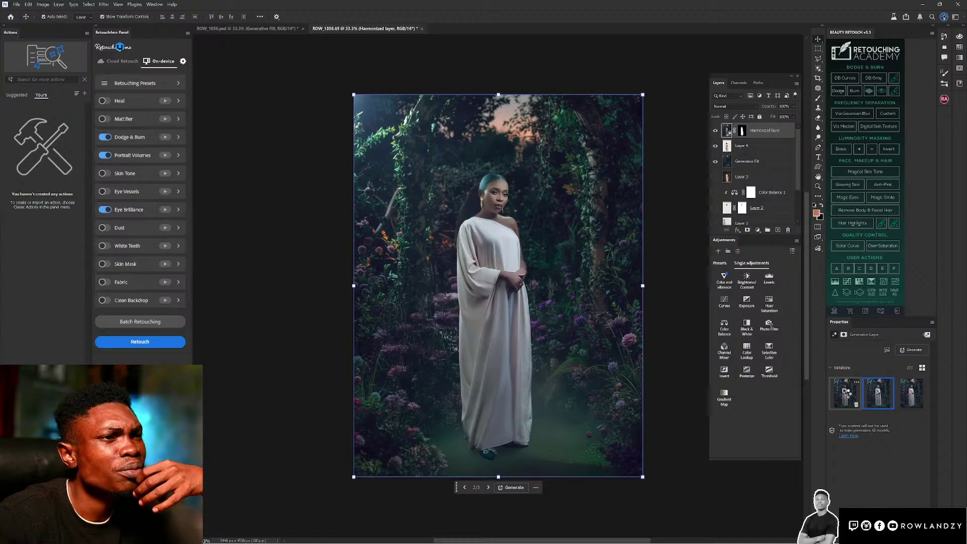
{"action": "left_click", "coordinate": [846, 397]}
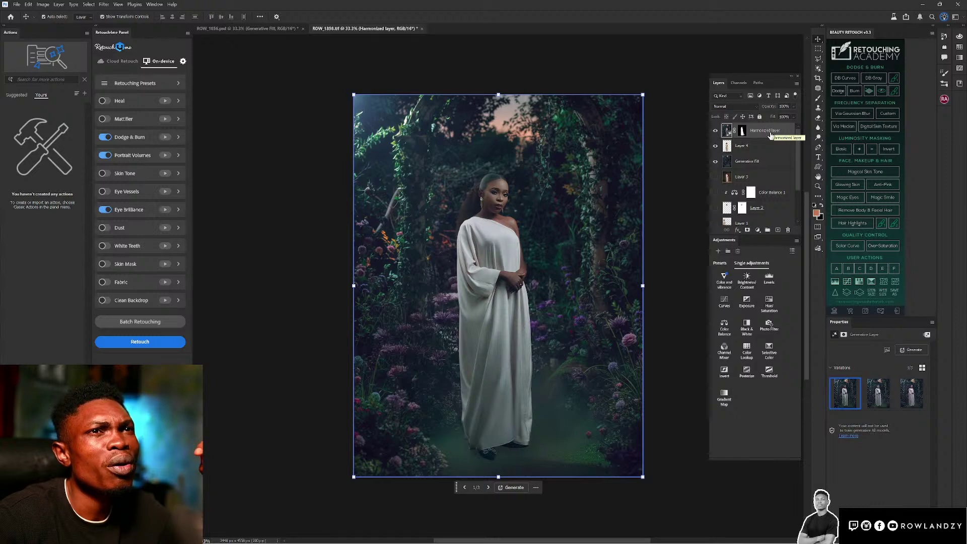
{"action": "mouse_move", "coordinate": [770, 135]}
{"action": "left_mouse_down"}
{"action": "mouse_move", "coordinate": [771, 181]}
{"action": "mouse_move", "coordinate": [785, 216]}
{"action": "mouse_move", "coordinate": [775, 133]}
{"action": "left_mouse_up"}
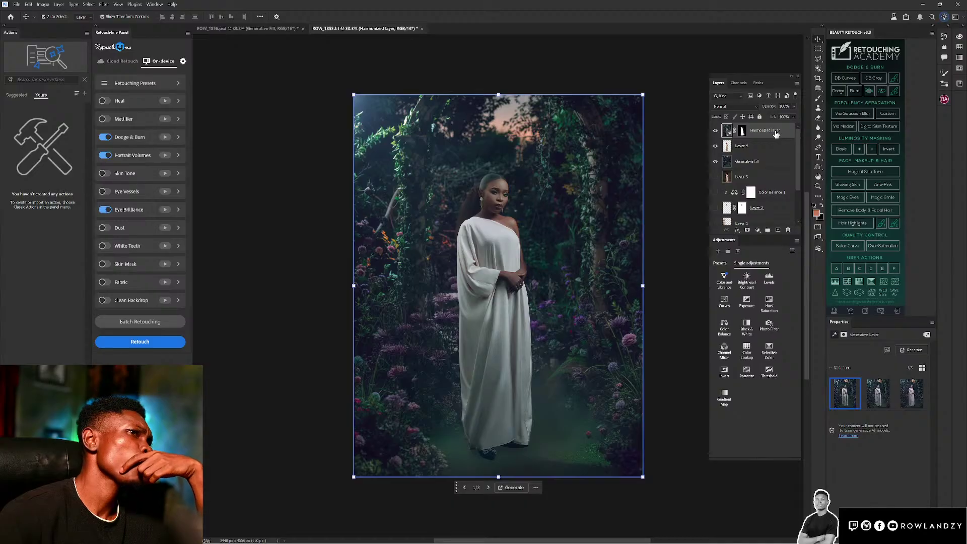
- Enlarge the brush and paint black on the harmonized layer's mask over the woman's face, upper body and dress
{"action": "left_click", "coordinate": [743, 131]}
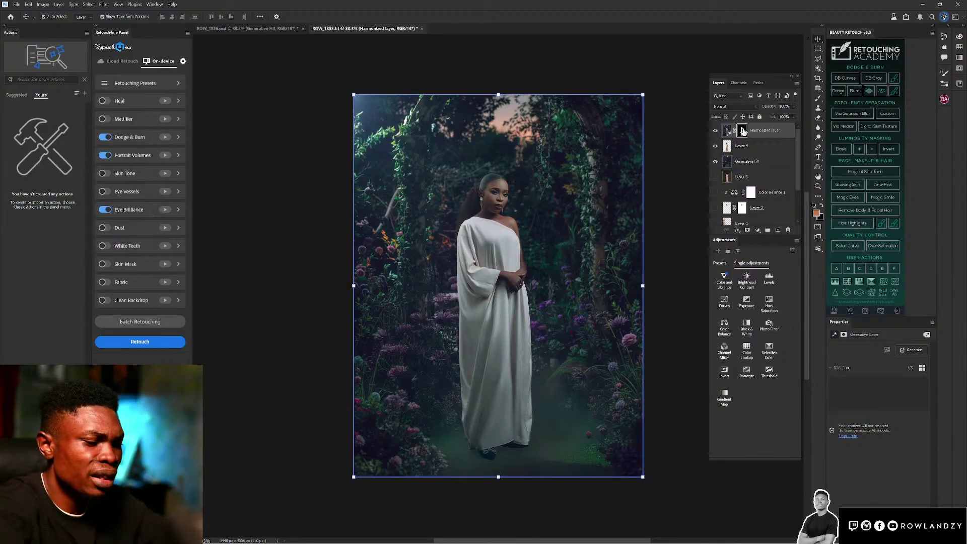
{"action": "key", "text": "b"}
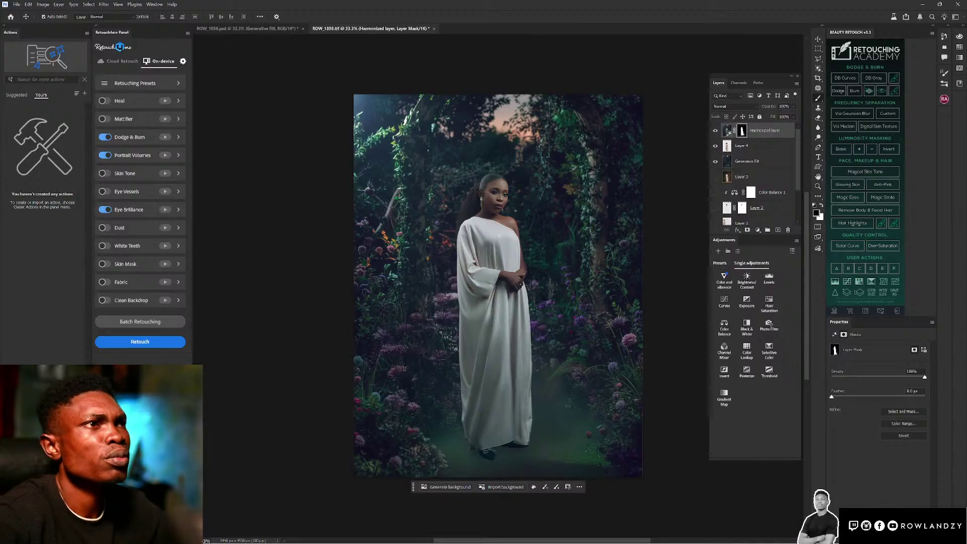
{"action": "key", "text": "bracketright"}
{"action": "key", "text": "bracketright"}
{"action": "key", "text": "bracketright"}
{"action": "key", "text": "bracketright"}
{"action": "key", "text": "bracketright"}
{"action": "key", "text": "bracketright"}
{"action": "key", "text": "bracketright"}
{"action": "key", "text": "bracketright"}
{"action": "key", "text": "bracketright"}
{"action": "key", "text": "bracketright"}
{"action": "key", "text": "bracketright"}
{"action": "key", "text": "bracketright"}
{"action": "key", "text": "bracketright"}
{"action": "key", "text": "bracketright"}
{"action": "key", "text": "bracketright"}
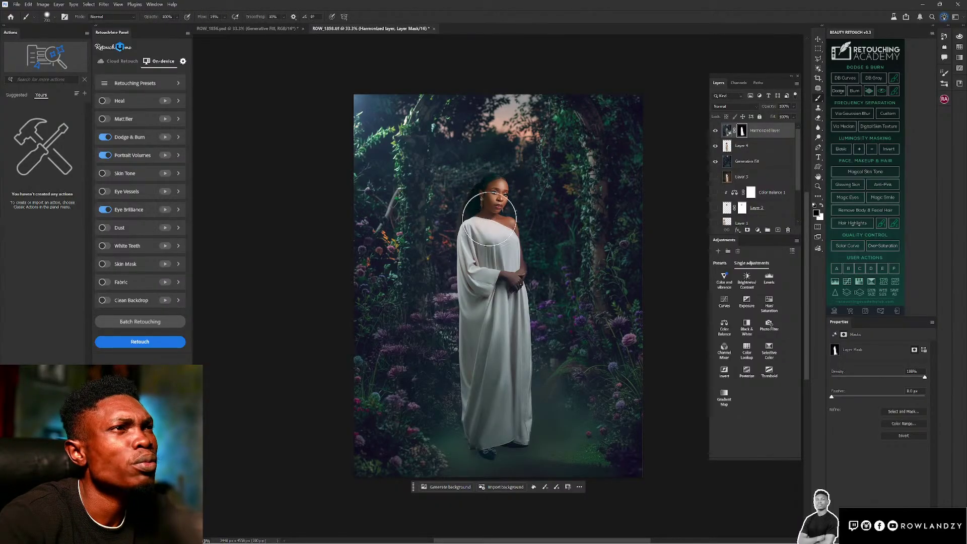
{"action": "mouse_move", "coordinate": [487, 216]}
{"action": "left_mouse_down"}
{"action": "mouse_move", "coordinate": [491, 284]}
{"action": "mouse_move", "coordinate": [526, 371]}
{"action": "mouse_move", "coordinate": [469, 294]}
{"action": "mouse_move", "coordinate": [467, 199]}
{"action": "mouse_move", "coordinate": [504, 278]}
{"action": "mouse_move", "coordinate": [502, 389]}
{"action": "mouse_move", "coordinate": [476, 312]}
{"action": "left_mouse_up"}
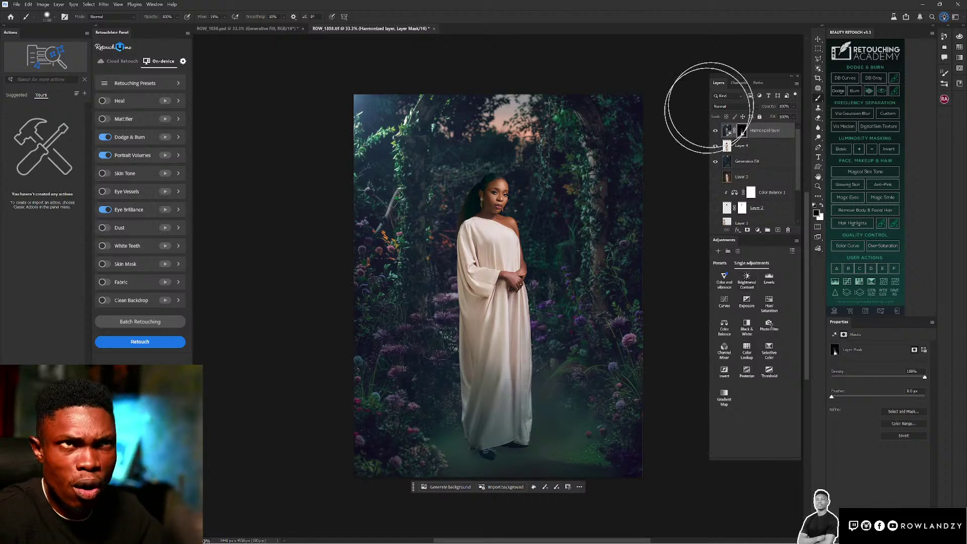
- Delete the harmonized layer and add an empty layer directly above the Generative Fill garden
{"action": "left_click", "coordinate": [715, 131]}
{"action": "left_click_drag", "start_coordinate": [769, 140], "coordinate": [785, 216]}
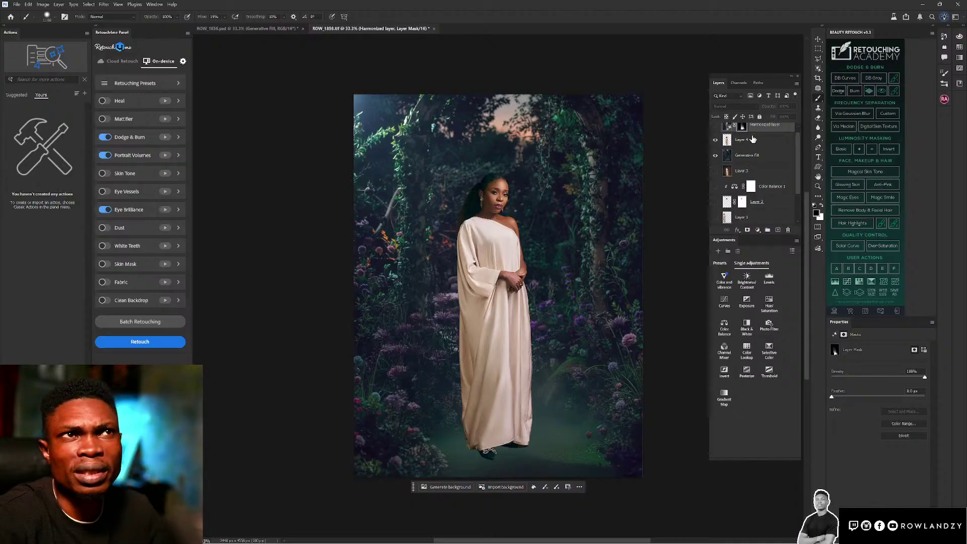
{"action": "left_click_drag", "start_coordinate": [797, 154], "coordinate": [794, 144]}
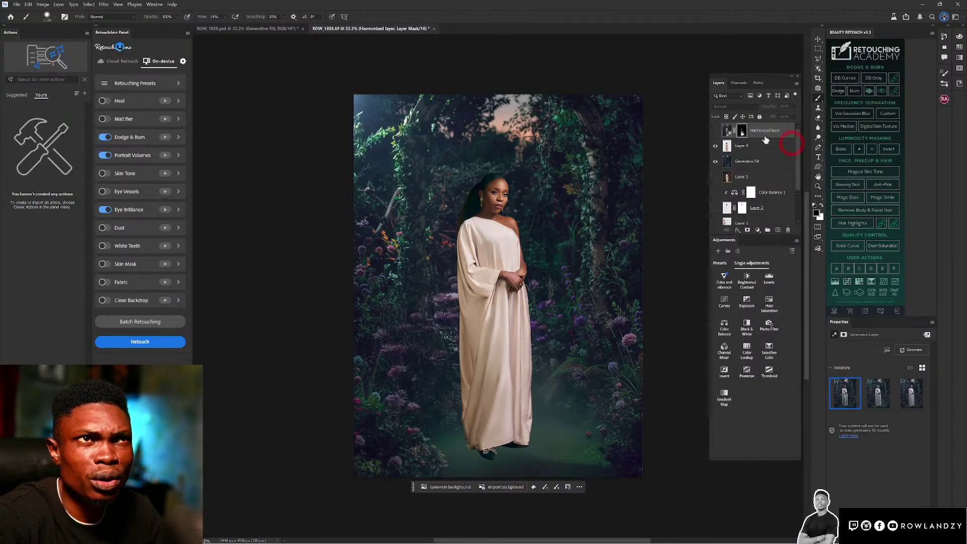
{"action": "left_click_drag", "start_coordinate": [727, 132], "coordinate": [786, 229]}
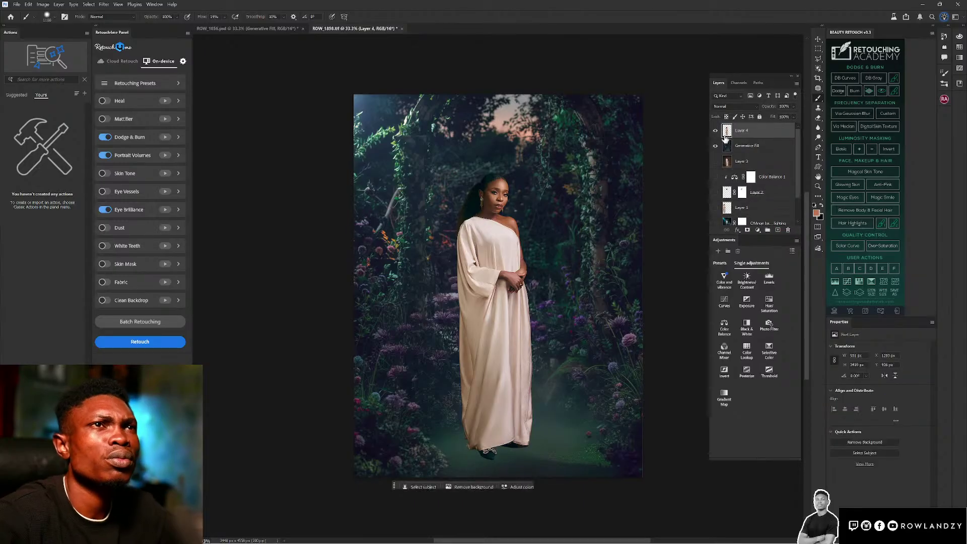
{"action": "left_click", "coordinate": [749, 146]}
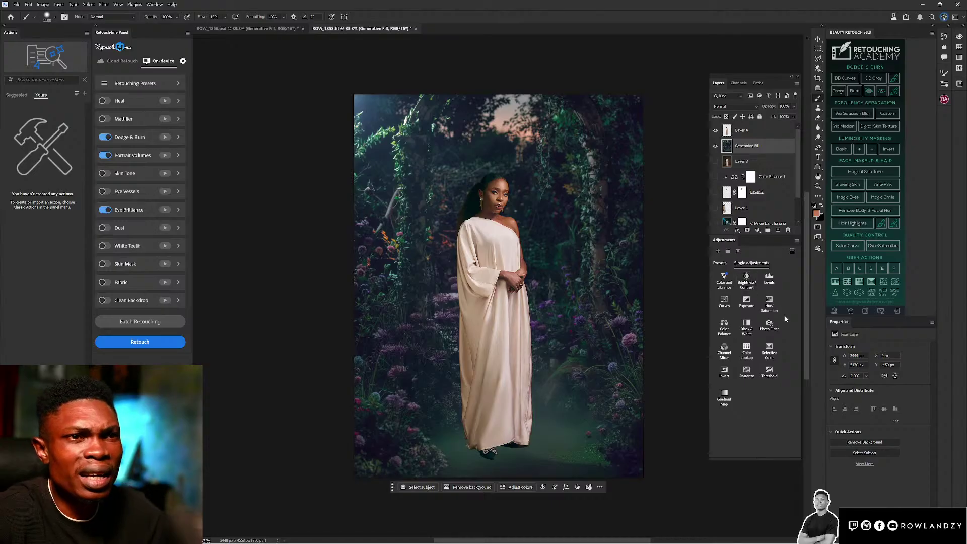
{"action": "left_click", "coordinate": [778, 231]}
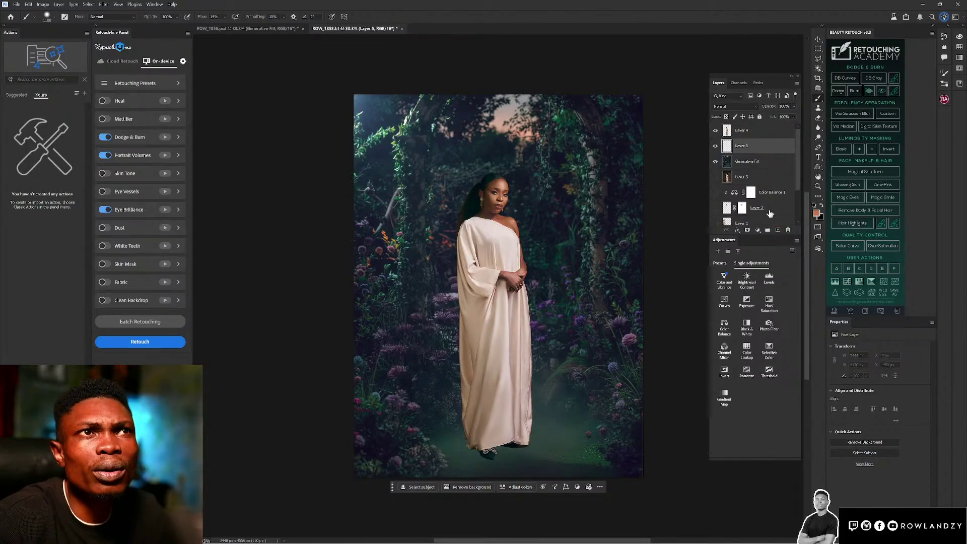
- Group the hidden layers from Layer 3 down to the background-lighting layer, and hide both that group and Group 1
{"action": "left_click", "coordinate": [759, 178]}
{"action": "scroll", "coordinate": [760, 187], "scroll_direction": "down", "scroll_amount": 3}
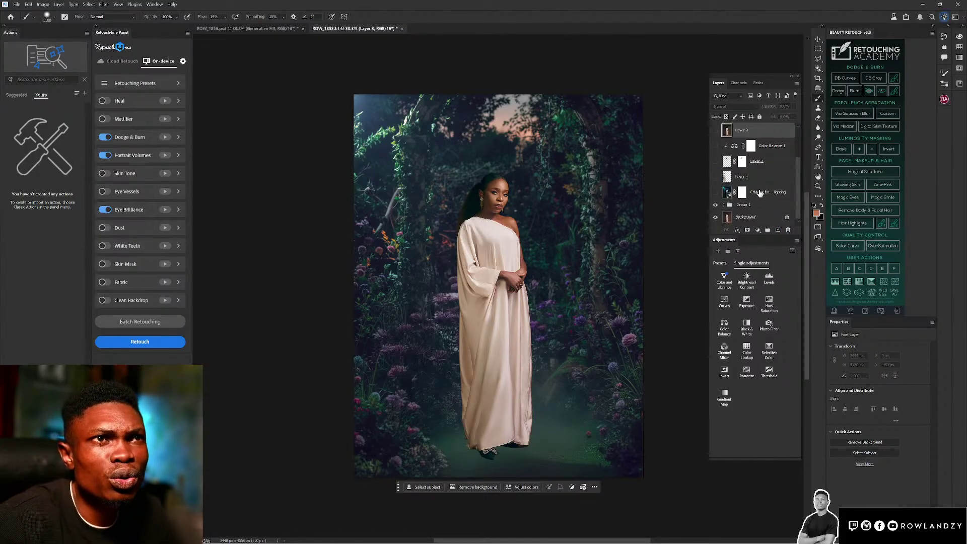
{"action": "key", "text": "shift"}
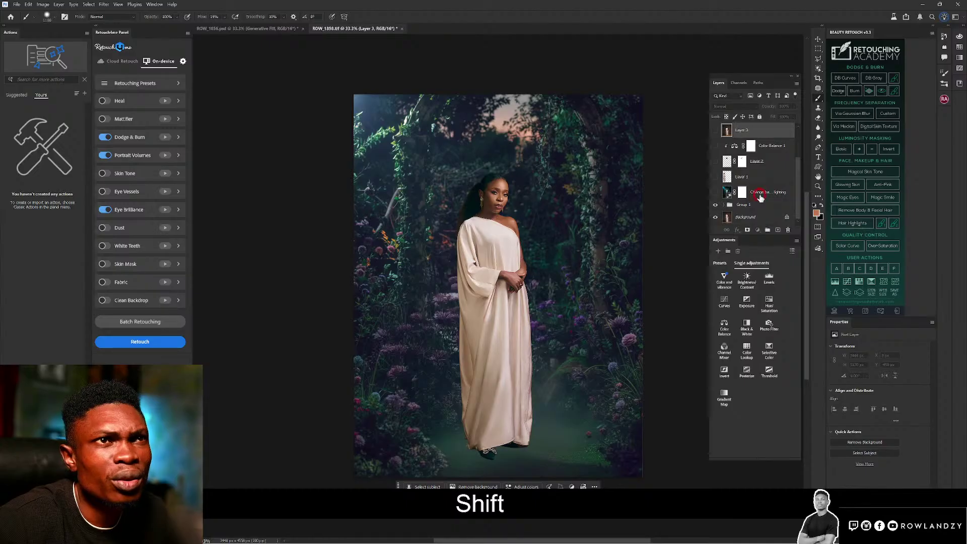
{"action": "left_click", "coordinate": [760, 196], "text": "shift"}
{"action": "key", "text": "ctrl+shift+g"}
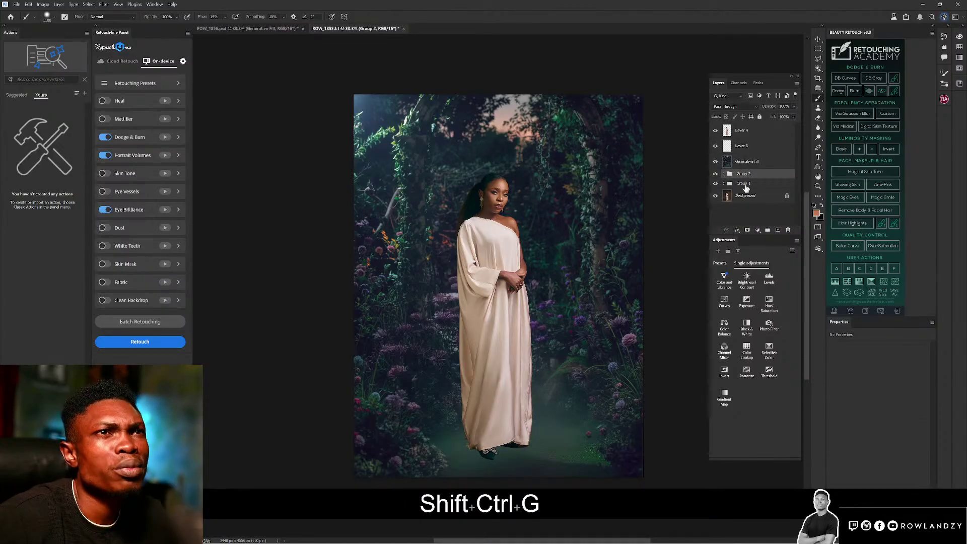
{"action": "key", "text": "shift"}
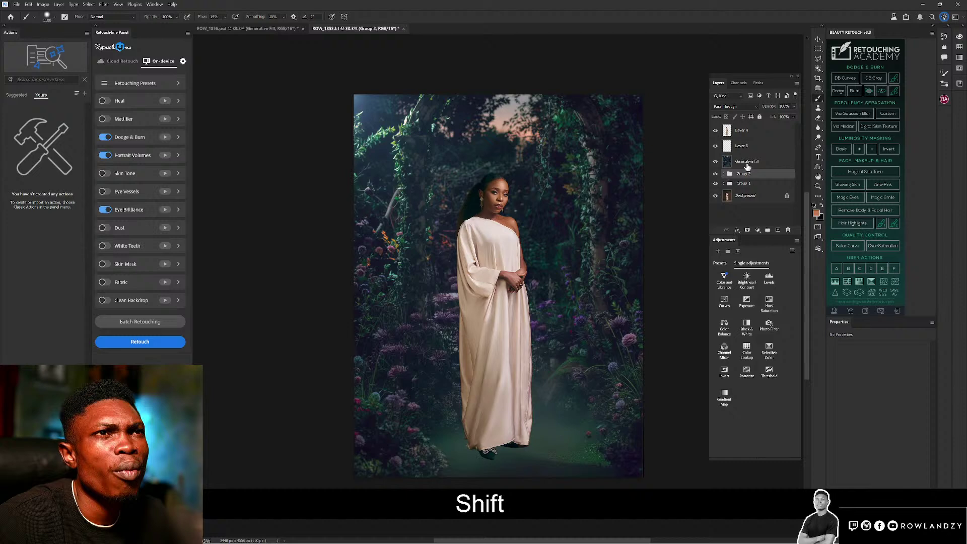
{"action": "left_click", "coordinate": [715, 174]}
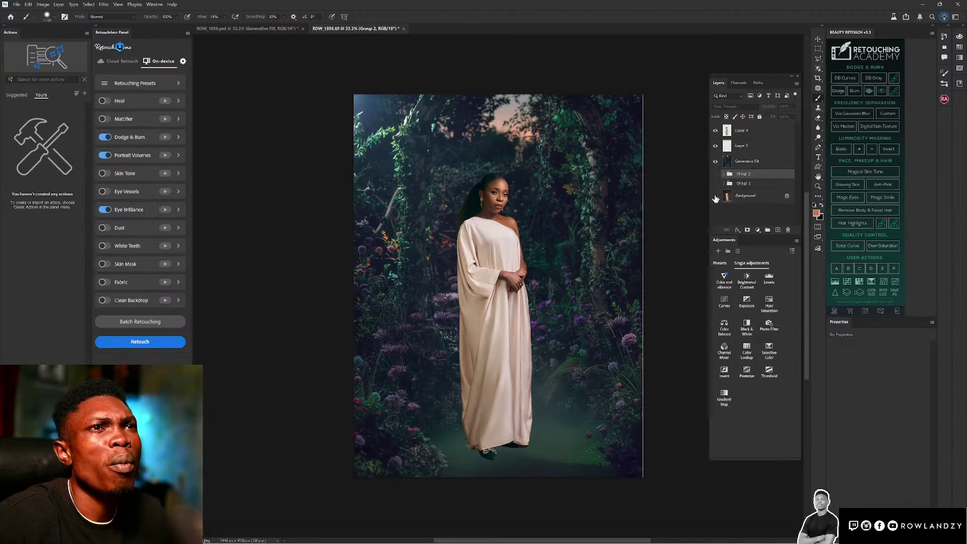
- Make the empty layer beneath the woman's cut-out active and set up a smaller brush with the default black foreground
{"action": "left_click", "coordinate": [743, 146]}
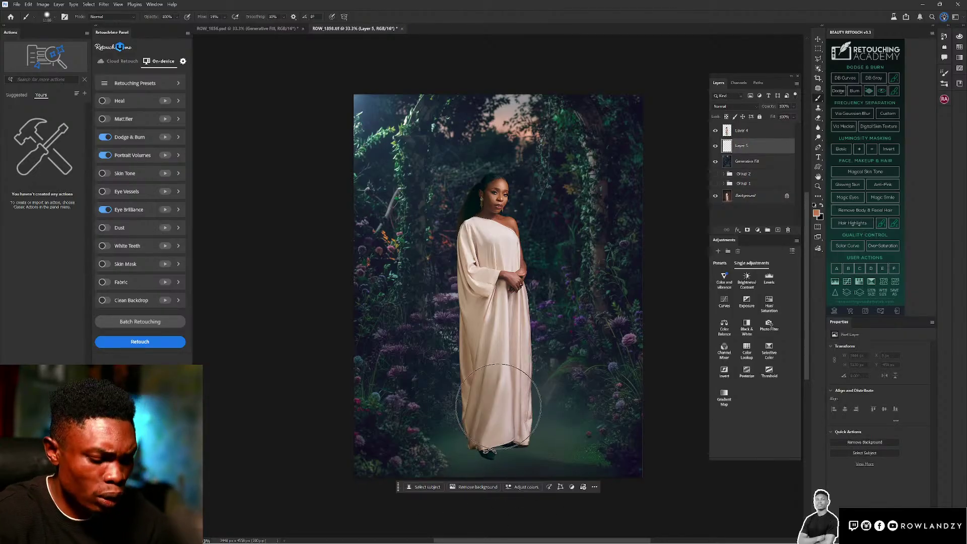
{"action": "key", "text": "bracketleft"}
{"action": "key", "text": "bracketleft"}
{"action": "key", "text": "bracketleft"}
{"action": "key", "text": "bracketleft"}
{"action": "key", "text": "bracketleft"}
{"action": "key", "text": "bracketleft"}
{"action": "key", "text": "bracketleft"}
{"action": "key", "text": "bracketleft"}
{"action": "key", "text": "bracketleft"}
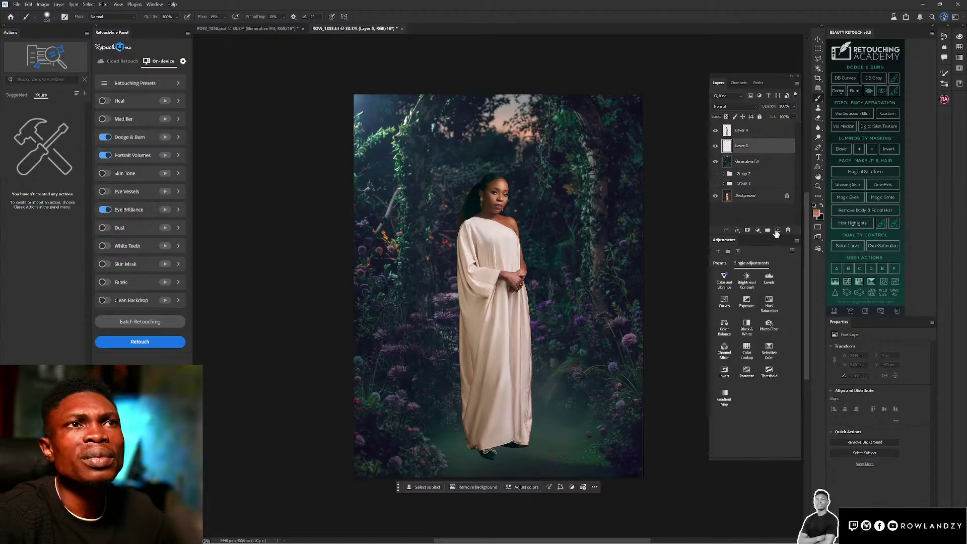
{"action": "key", "text": "d"}
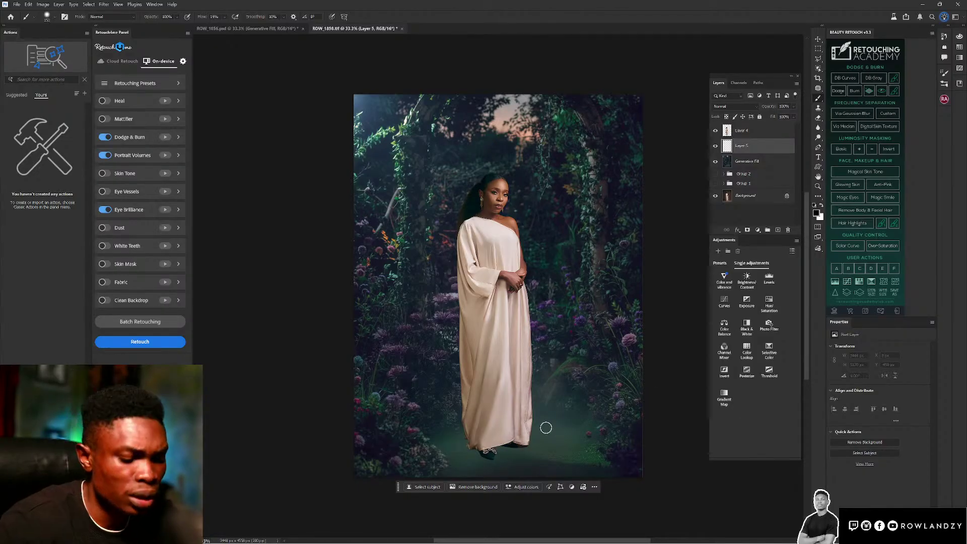
{"action": "key", "text": "bracketright"}
{"action": "key", "text": "bracketright"}
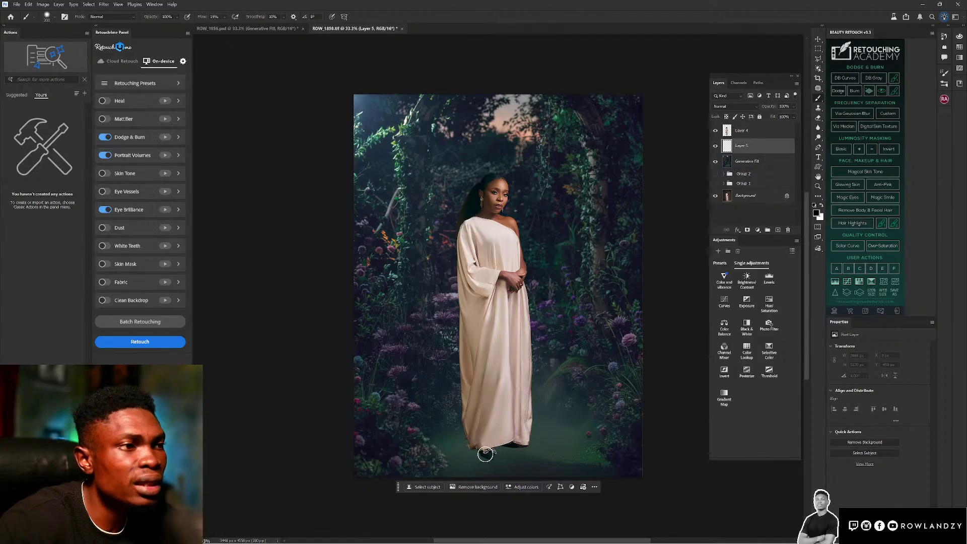
- Try to paint a black contact shadow beneath the woman's feet
{"action": "left_click_drag", "start_coordinate": [484, 454], "coordinate": [479, 456]}
{"action": "key", "text": "bracketright"}
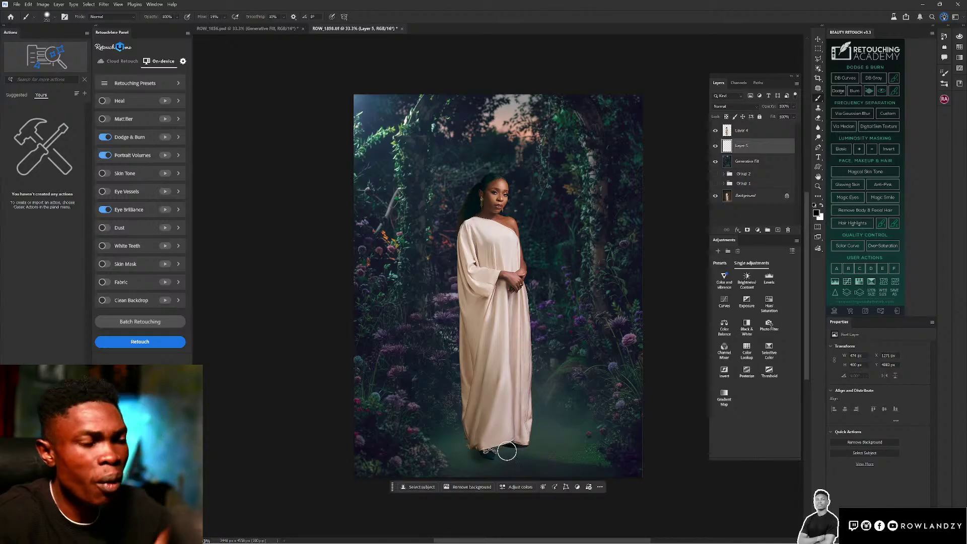
{"action": "key", "text": "ctrl+z"}
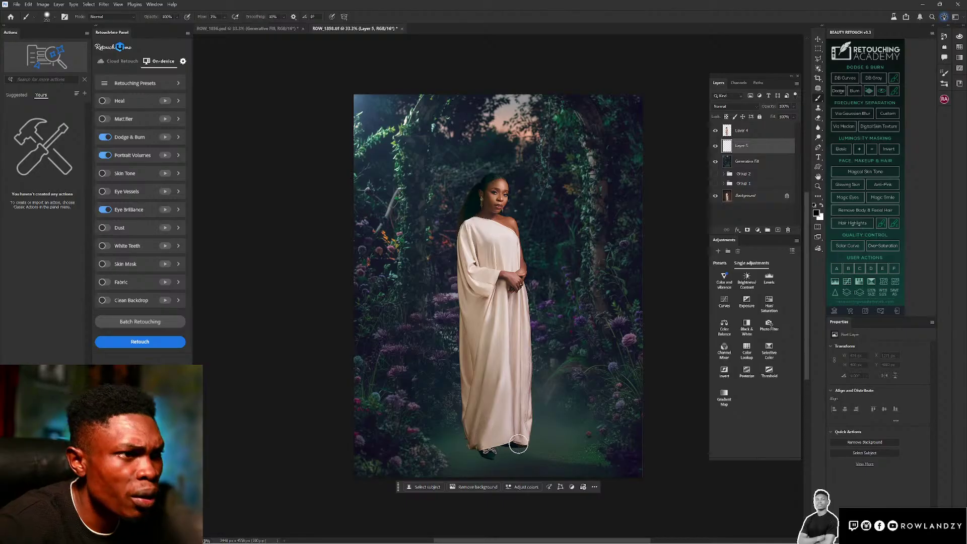
- Paint a soft black shadow at 3% flow under the feet and across the garden floor, enlarging the brush, and compare before and after
{"action": "mouse_move", "coordinate": [519, 444]}
{"action": "left_mouse_down"}
{"action": "mouse_move", "coordinate": [461, 428]}
{"action": "mouse_move", "coordinate": [479, 447]}
{"action": "left_mouse_up"}
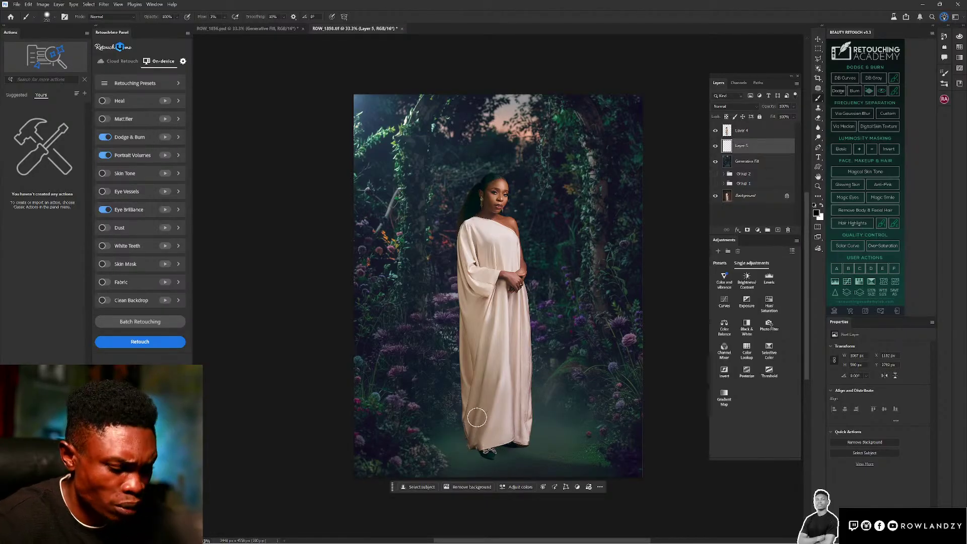
{"action": "key", "text": "bracketright"}
{"action": "key", "text": "bracketright"}
{"action": "key", "text": "bracketright"}
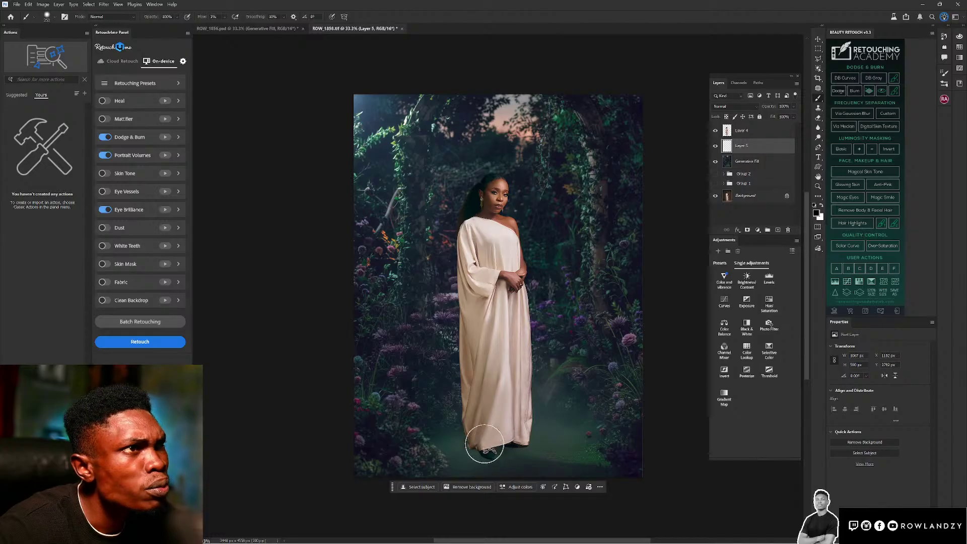
{"action": "mouse_move", "coordinate": [484, 443]}
{"action": "left_mouse_down"}
{"action": "mouse_move", "coordinate": [562, 463]}
{"action": "mouse_move", "coordinate": [410, 432]}
{"action": "mouse_move", "coordinate": [501, 458]}
{"action": "left_mouse_up"}
{"action": "key", "text": "bracketright"}
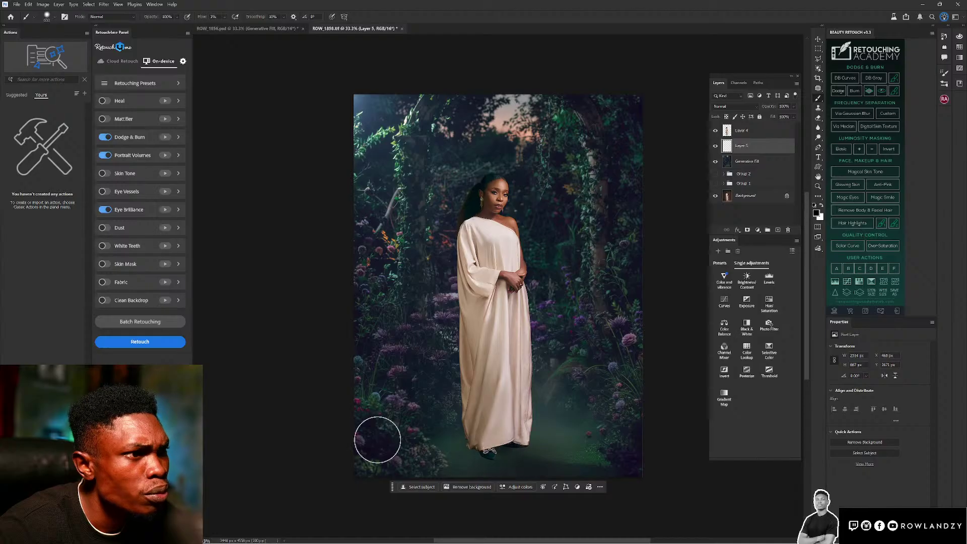
{"action": "mouse_move", "coordinate": [377, 440]}
{"action": "left_mouse_down"}
{"action": "mouse_move", "coordinate": [497, 460]}
{"action": "mouse_move", "coordinate": [412, 439]}
{"action": "mouse_move", "coordinate": [473, 449]}
{"action": "mouse_move", "coordinate": [389, 443]}
{"action": "mouse_move", "coordinate": [533, 454]}
{"action": "mouse_move", "coordinate": [500, 447]}
{"action": "mouse_move", "coordinate": [617, 469]}
{"action": "mouse_move", "coordinate": [535, 464]}
{"action": "mouse_move", "coordinate": [664, 478]}
{"action": "mouse_move", "coordinate": [547, 449]}
{"action": "left_mouse_up"}
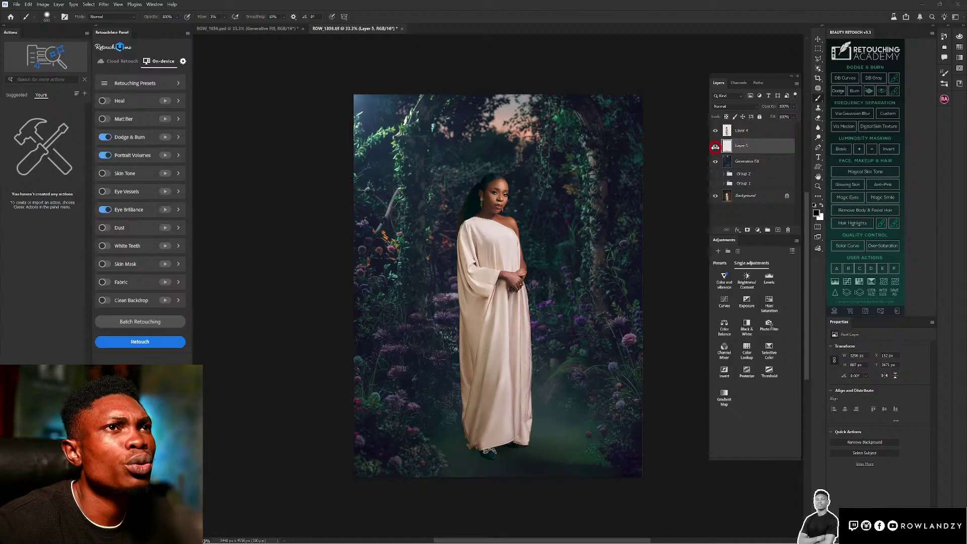
{"action": "left_click", "coordinate": [715, 147]}
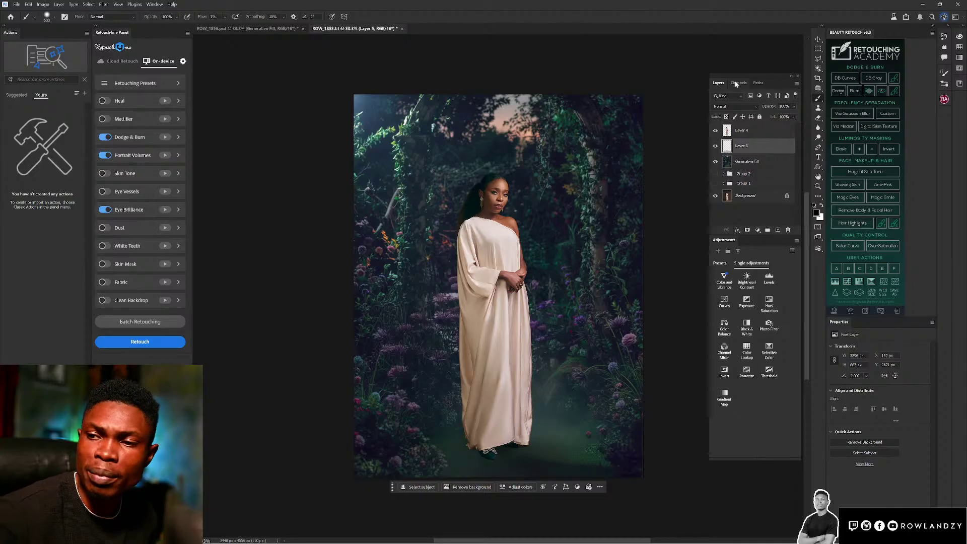
- Add an empty layer above the woman's cut-out and paint soft black shading over the dress hem and surrounding ground
{"action": "left_click", "coordinate": [753, 131]}
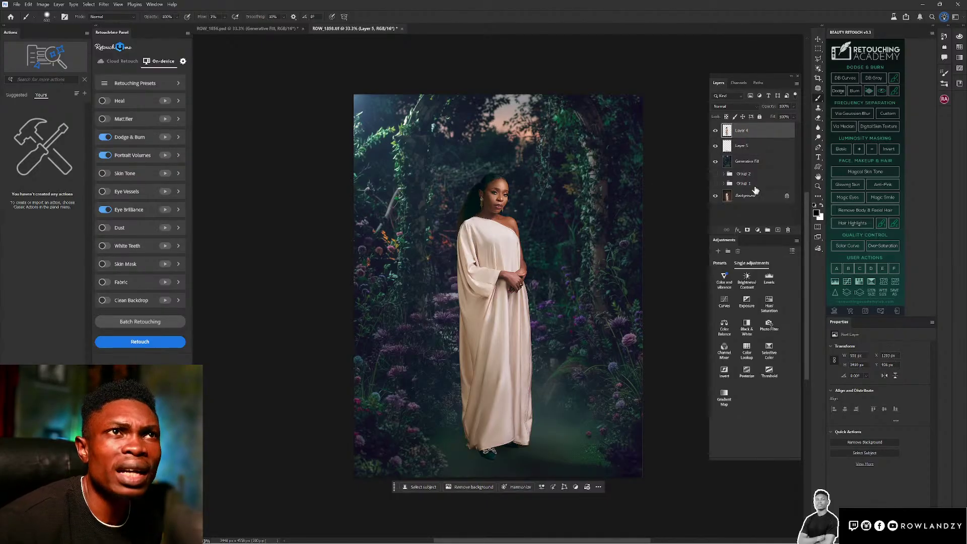
{"action": "left_click", "coordinate": [777, 231]}
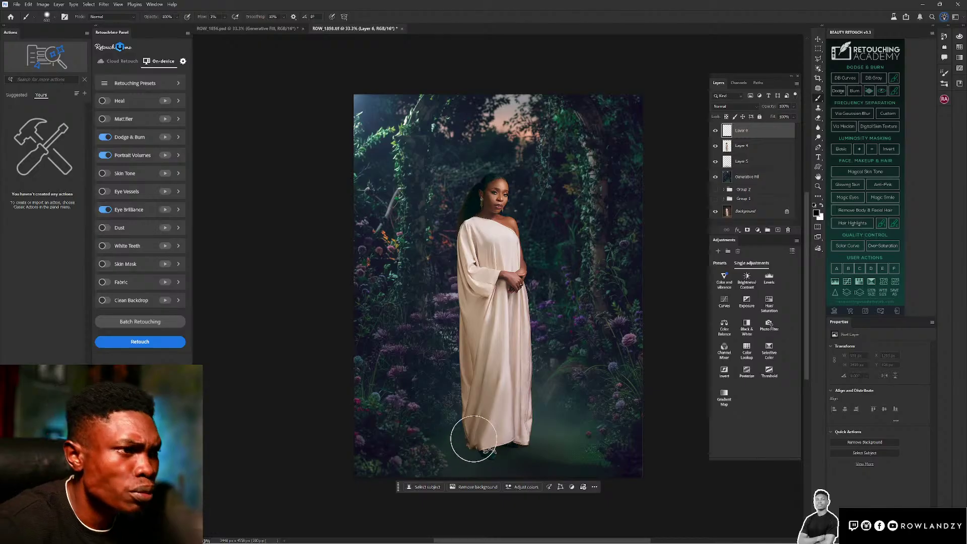
{"action": "mouse_move", "coordinate": [440, 433]}
{"action": "left_mouse_down"}
{"action": "mouse_move", "coordinate": [461, 440]}
{"action": "mouse_move", "coordinate": [497, 425]}
{"action": "mouse_move", "coordinate": [488, 422]}
{"action": "mouse_move", "coordinate": [481, 425]}
{"action": "mouse_move", "coordinate": [497, 431]}
{"action": "mouse_move", "coordinate": [491, 389]}
{"action": "mouse_move", "coordinate": [492, 457]}
{"action": "mouse_move", "coordinate": [506, 410]}
{"action": "mouse_move", "coordinate": [518, 409]}
{"action": "mouse_move", "coordinate": [518, 461]}
{"action": "mouse_move", "coordinate": [410, 427]}
{"action": "mouse_move", "coordinate": [443, 453]}
{"action": "mouse_move", "coordinate": [437, 466]}
{"action": "mouse_move", "coordinate": [576, 474]}
{"action": "mouse_move", "coordinate": [470, 444]}
{"action": "mouse_move", "coordinate": [585, 464]}
{"action": "mouse_move", "coordinate": [530, 438]}
{"action": "left_mouse_up"}
{"action": "key", "text": "ctrl+z"}
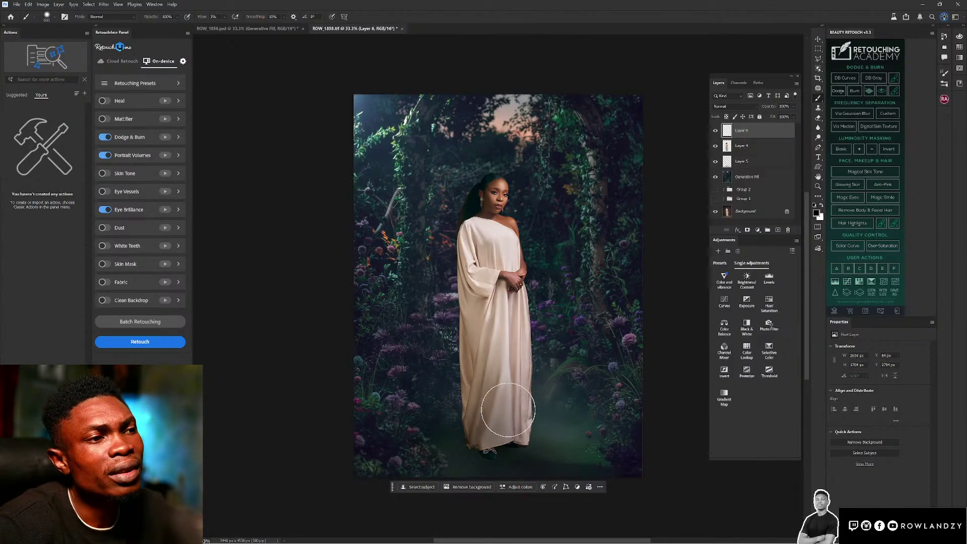
- Paint soft black shading on Layer 6 along the gown's hem and the shadowed sleeve side
{"action": "mouse_move", "coordinate": [479, 421]}
{"action": "left_mouse_down"}
{"action": "mouse_move", "coordinate": [455, 362]}
{"action": "mouse_move", "coordinate": [467, 418]}
{"action": "mouse_move", "coordinate": [445, 318]}
{"action": "mouse_move", "coordinate": [458, 307]}
{"action": "mouse_move", "coordinate": [461, 386]}
{"action": "mouse_move", "coordinate": [470, 388]}
{"action": "mouse_move", "coordinate": [466, 365]}
{"action": "mouse_move", "coordinate": [484, 455]}
{"action": "mouse_move", "coordinate": [474, 453]}
{"action": "mouse_move", "coordinate": [515, 474]}
{"action": "left_mouse_up"}
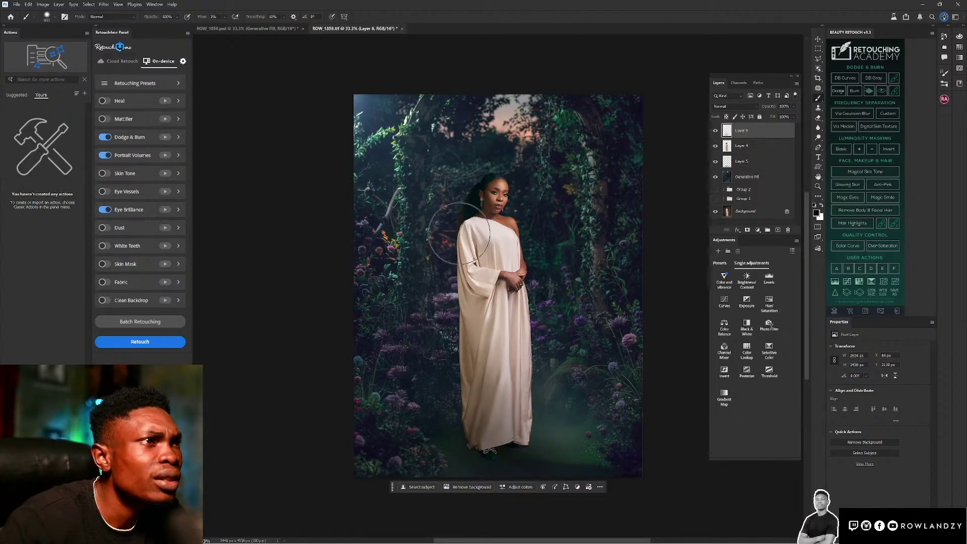
{"action": "left_click_drag", "start_coordinate": [459, 265], "coordinate": [460, 283]}
{"action": "mouse_move", "coordinate": [459, 233]}
{"action": "left_mouse_down"}
{"action": "mouse_move", "coordinate": [464, 376]}
{"action": "mouse_move", "coordinate": [474, 361]}
{"action": "left_mouse_up"}
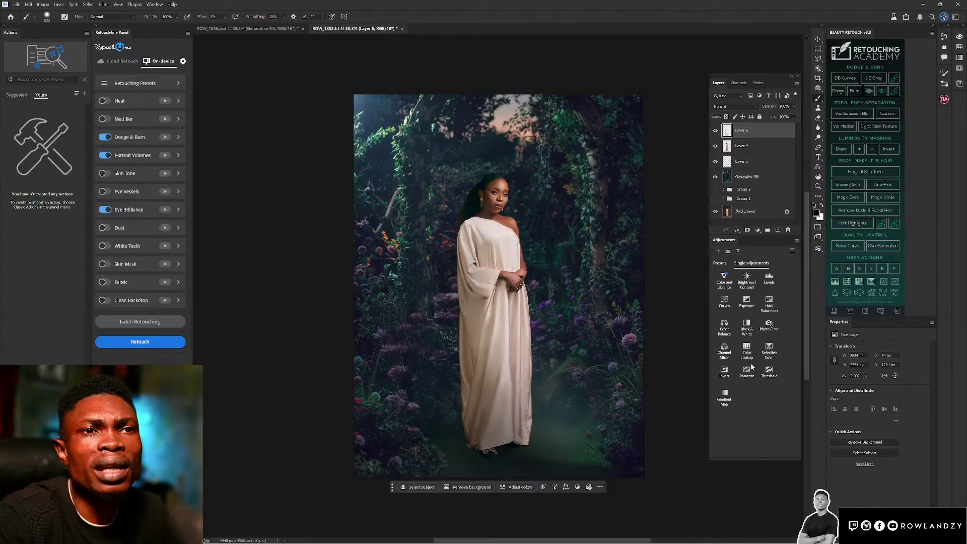
- Add a Curves adjustment layer above Layer 6 and set its blend mode to Screen
{"action": "left_click", "coordinate": [723, 303]}
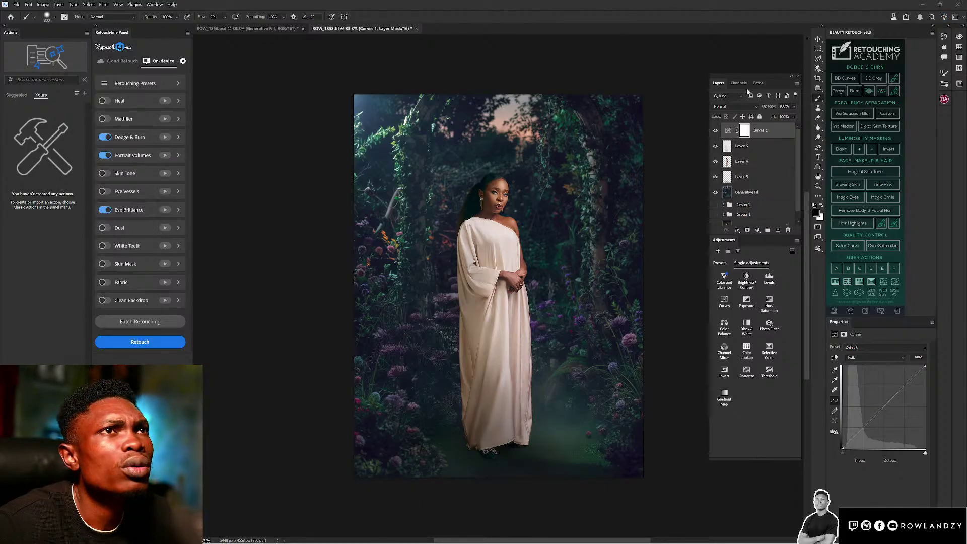
{"action": "left_click", "coordinate": [743, 106]}
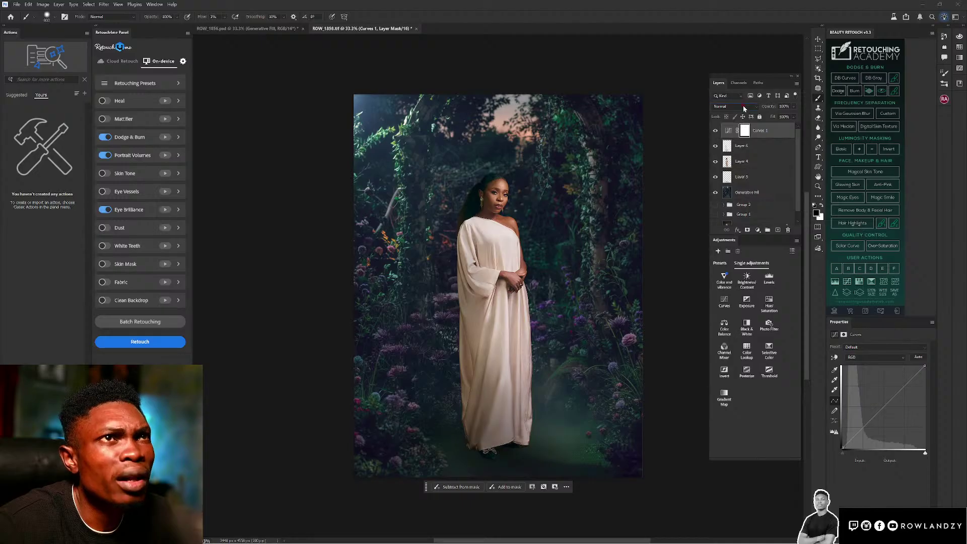
{"action": "left_click", "coordinate": [742, 106]}
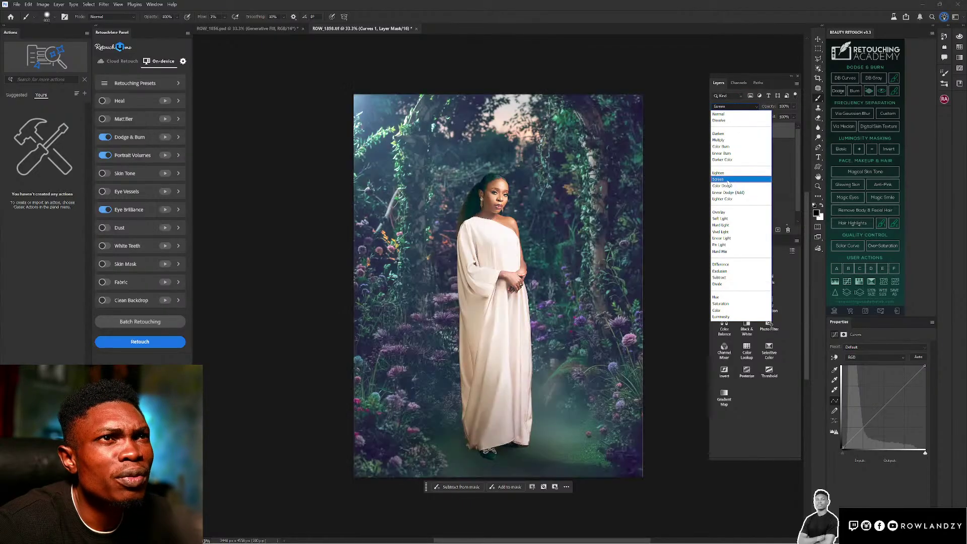
{"action": "left_click", "coordinate": [728, 180]}
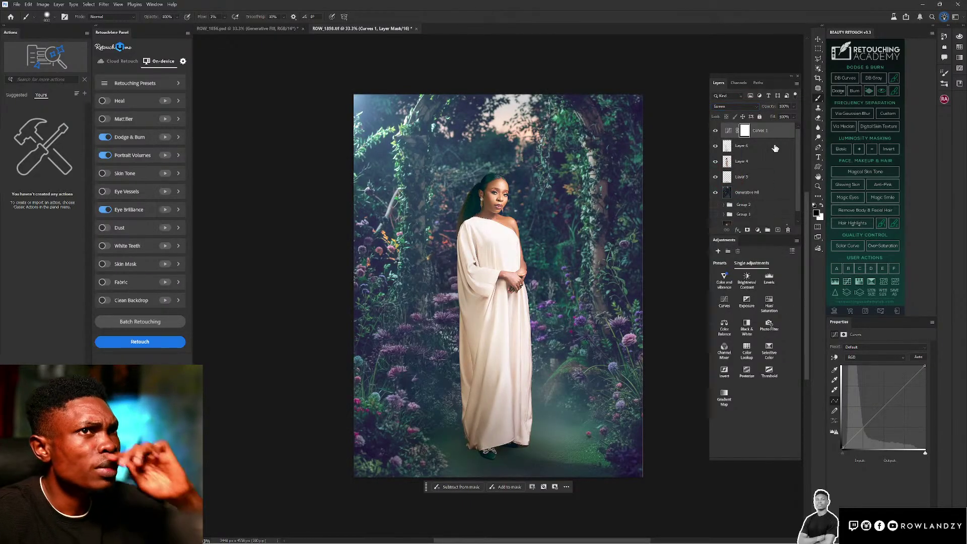
- Invert the Curves adjustment layer's mask to black to hide the brightening
{"action": "left_click", "coordinate": [745, 132]}
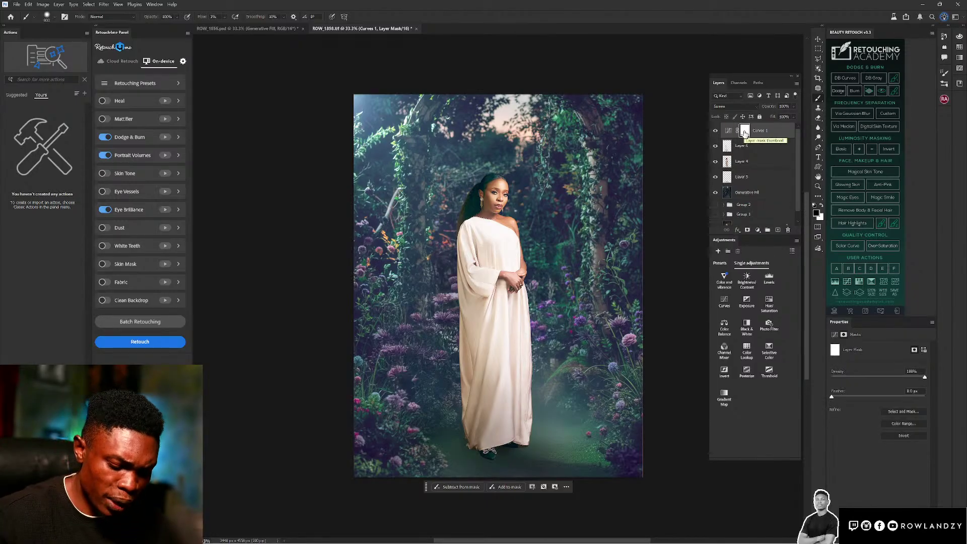
{"action": "key", "text": "ctrl"}
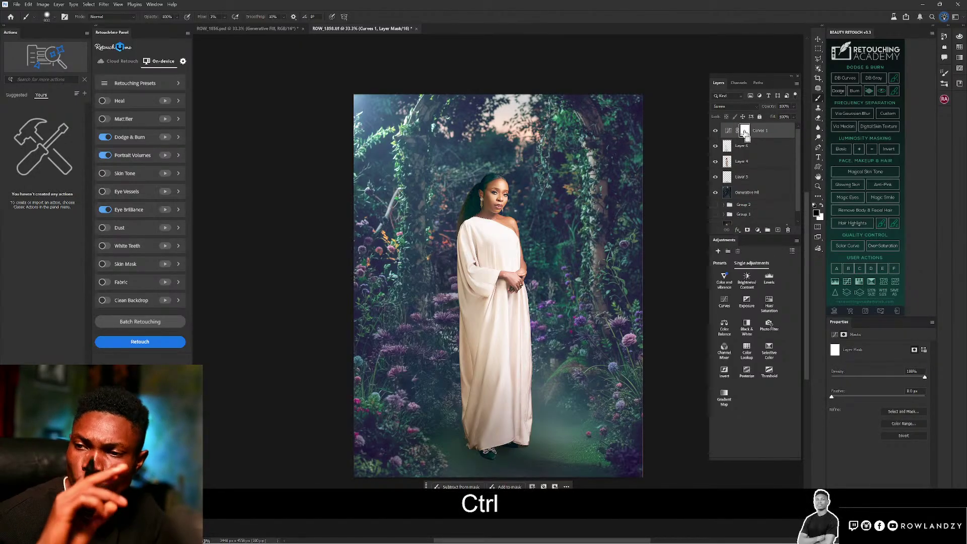
{"action": "key", "text": "ctrl+i"}
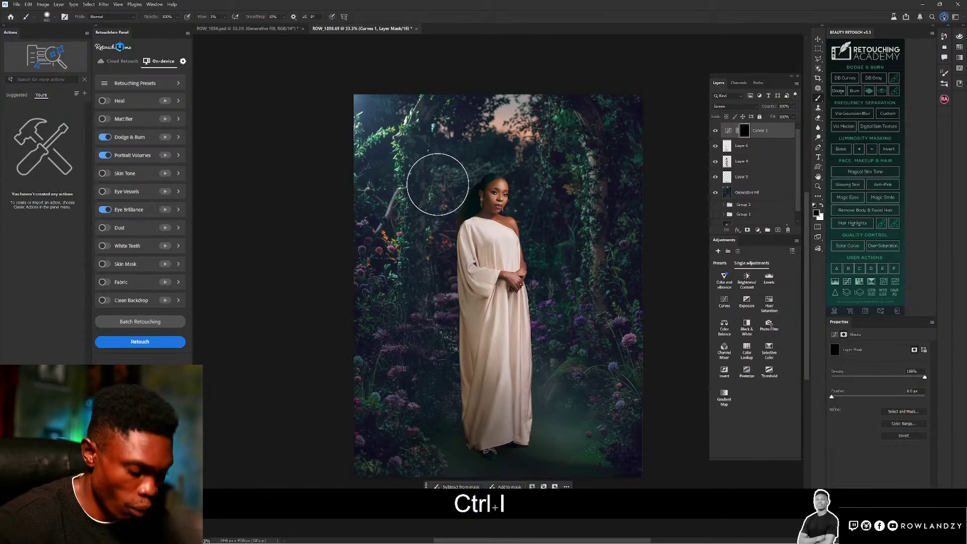
- Paint white on the Curves 1 mask with a smaller brush along the woman's ponytail and the back of her head
{"action": "scroll", "coordinate": [438, 185], "scroll_direction": "up", "scroll_amount": 3}
{"action": "scroll", "coordinate": [437, 185], "scroll_direction": "up", "scroll_amount": 4}
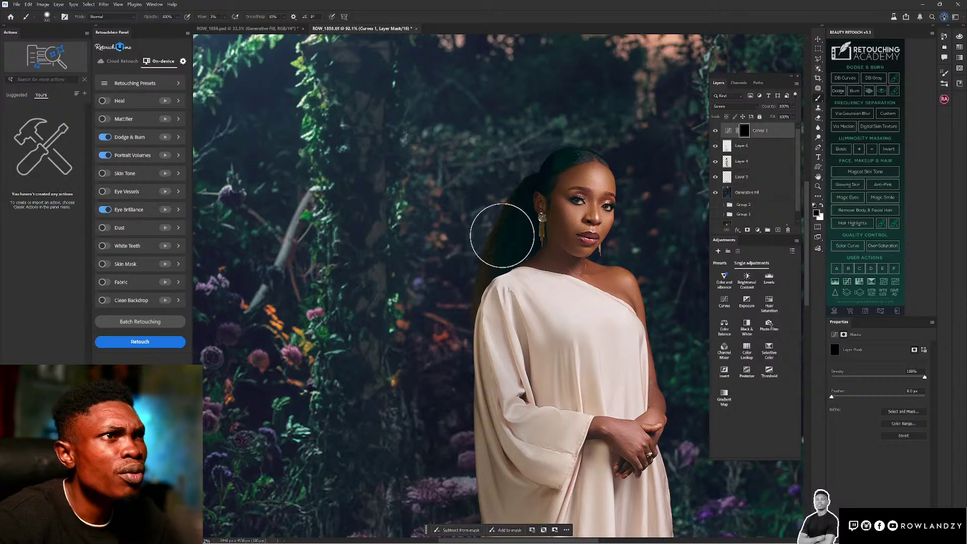
{"action": "key", "text": "bracketleft"}
{"action": "key", "text": "bracketleft"}
{"action": "key", "text": "bracketleft"}
{"action": "key", "text": "x"}
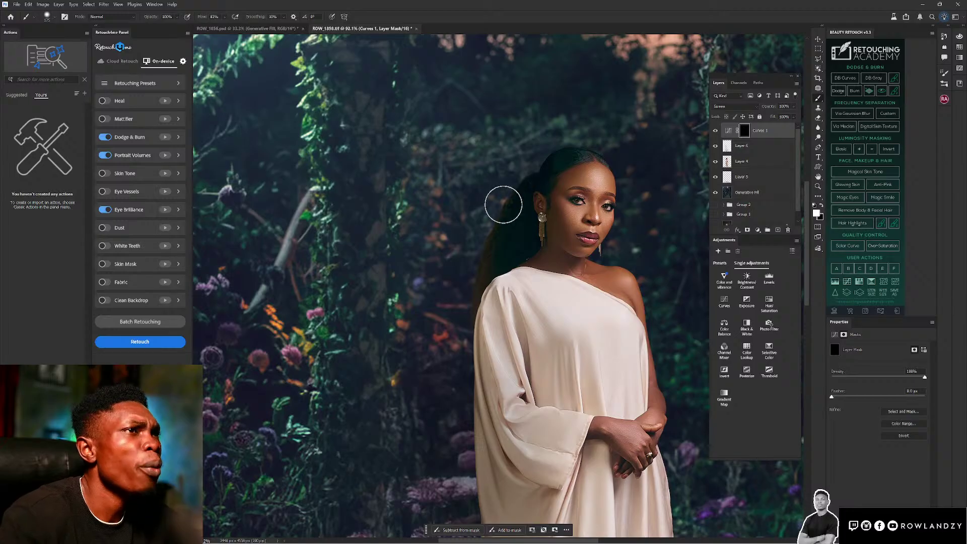
{"action": "mouse_move", "coordinate": [503, 205]}
{"action": "left_mouse_down"}
{"action": "mouse_move", "coordinate": [524, 196]}
{"action": "mouse_move", "coordinate": [509, 213]}
{"action": "mouse_move", "coordinate": [516, 195]}
{"action": "mouse_move", "coordinate": [494, 273]}
{"action": "mouse_move", "coordinate": [539, 166]}
{"action": "mouse_move", "coordinate": [514, 207]}
{"action": "mouse_move", "coordinate": [511, 254]}
{"action": "mouse_move", "coordinate": [519, 226]}
{"action": "mouse_move", "coordinate": [530, 225]}
{"action": "mouse_move", "coordinate": [535, 156]}
{"action": "left_mouse_up"}
{"action": "key", "text": "x"}
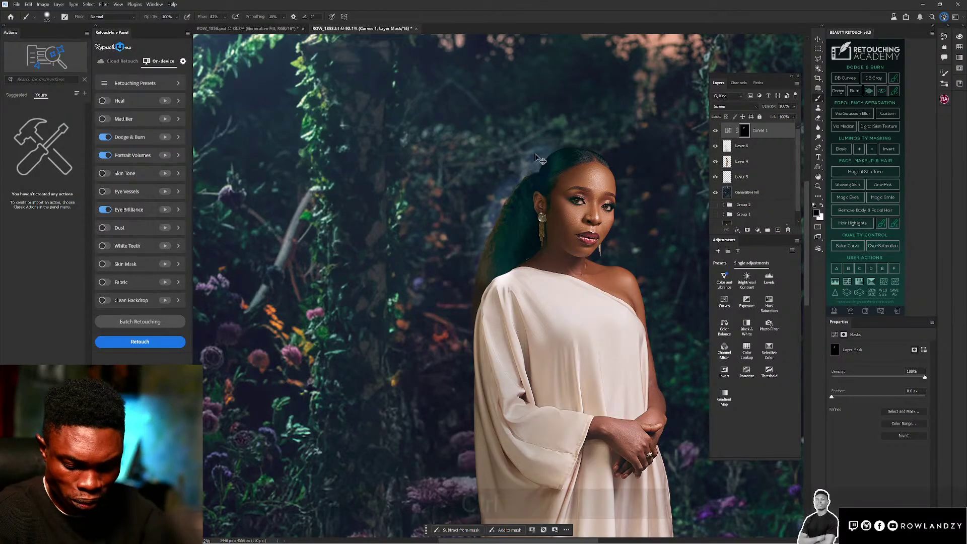
- Duplicate the Curves 1 layer and place the copy directly below Layer 4
{"action": "key", "text": "ctrl+equal"}
{"action": "key", "text": "ctrl+equal"}
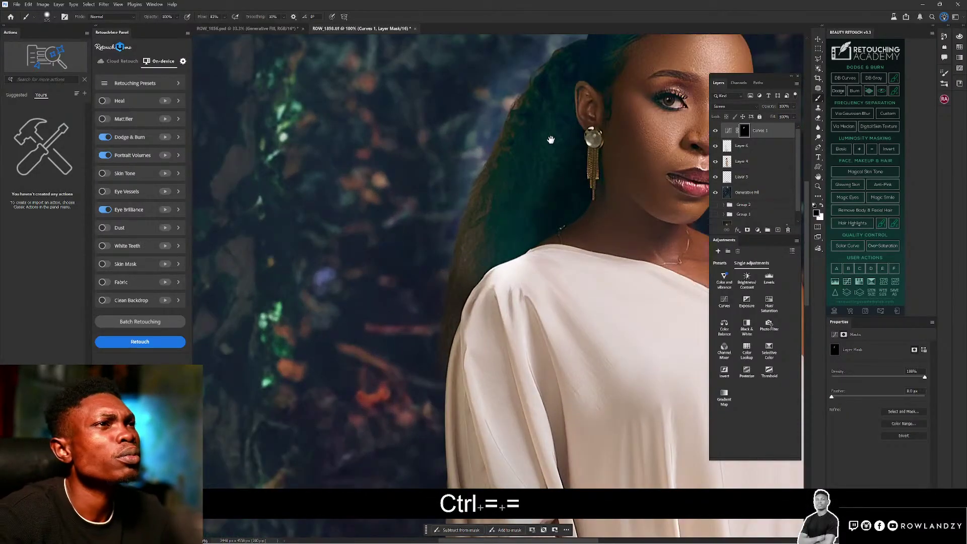
{"action": "left_click_drag", "start_coordinate": [551, 139], "coordinate": [512, 312]}
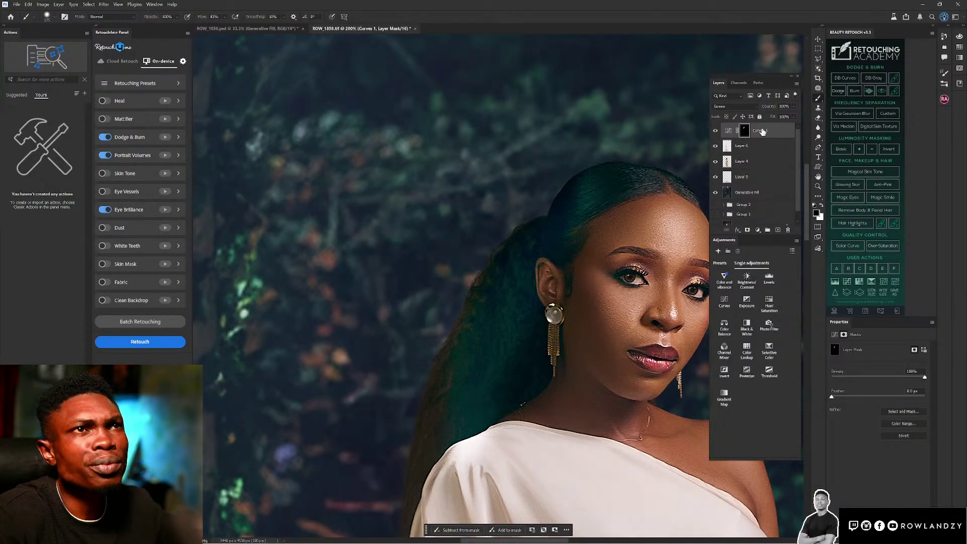
{"action": "key", "text": "ctrl+j"}
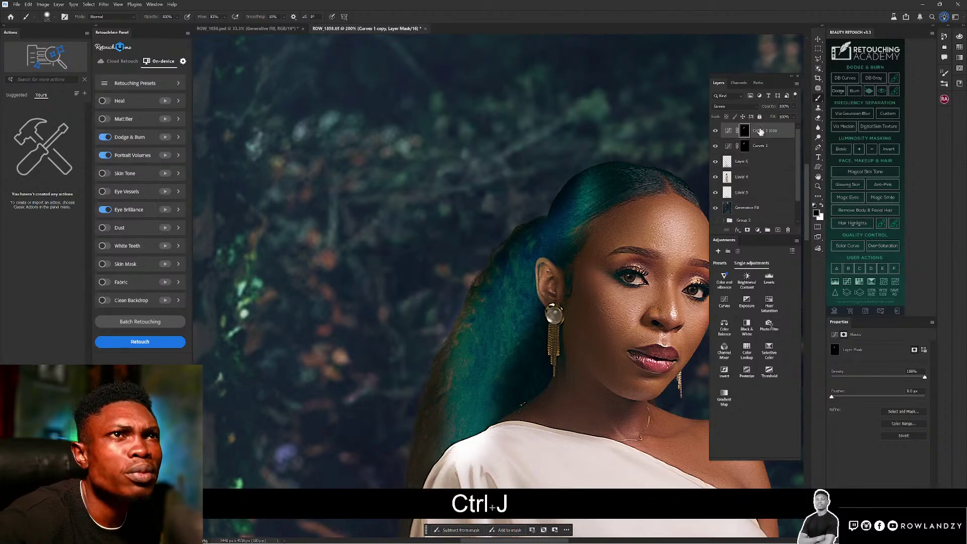
{"action": "left_click_drag", "start_coordinate": [760, 131], "coordinate": [775, 181]}
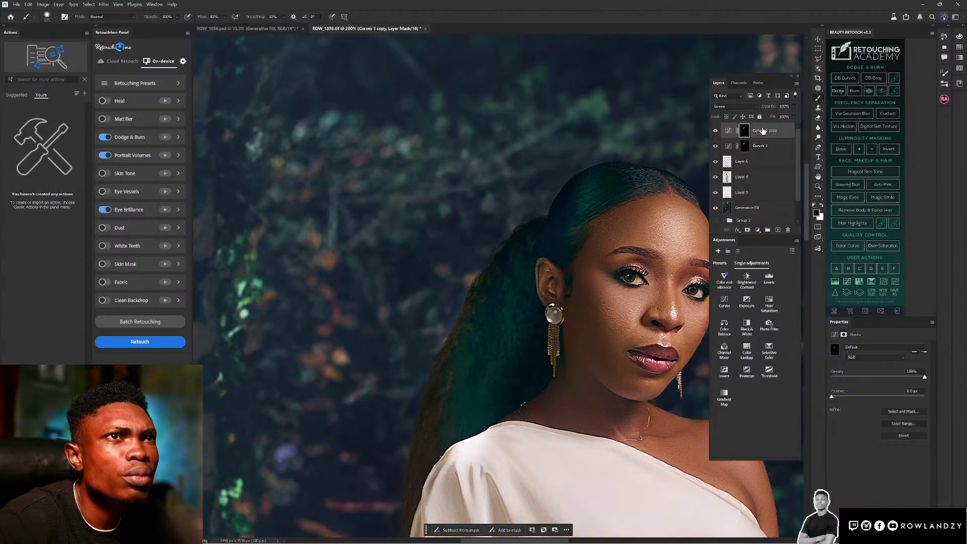
{"action": "left_click_drag", "start_coordinate": [763, 131], "coordinate": [763, 184]}
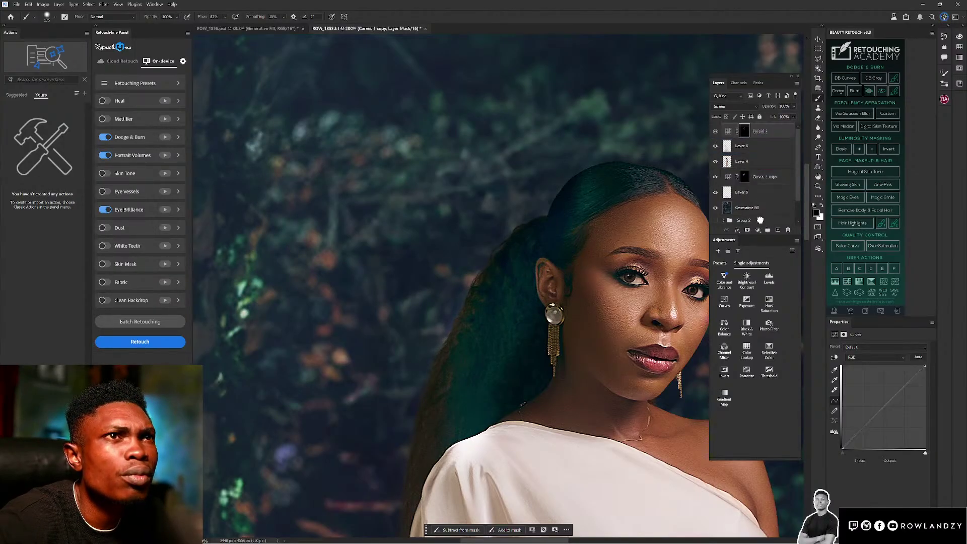
{"action": "left_click", "coordinate": [746, 183]}
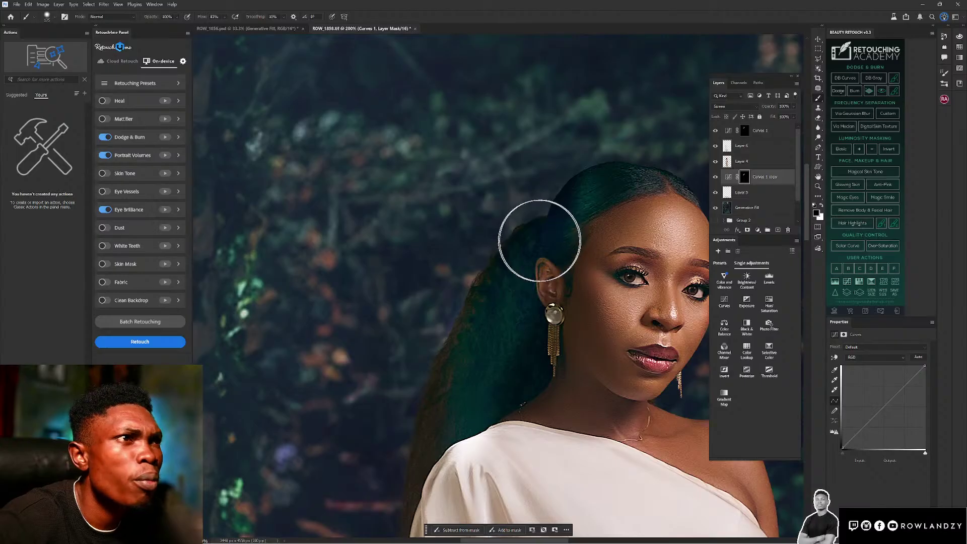
- Paint black on the Curves 1 copy mask over the glow behind the hair, temporarily hiding Layer 4
{"action": "mouse_move", "coordinate": [492, 297]}
{"action": "left_mouse_down"}
{"action": "mouse_move", "coordinate": [487, 322]}
{"action": "mouse_move", "coordinate": [517, 248]}
{"action": "mouse_move", "coordinate": [464, 375]}
{"action": "mouse_move", "coordinate": [498, 264]}
{"action": "mouse_move", "coordinate": [429, 381]}
{"action": "mouse_move", "coordinate": [464, 274]}
{"action": "mouse_move", "coordinate": [468, 309]}
{"action": "left_mouse_up"}
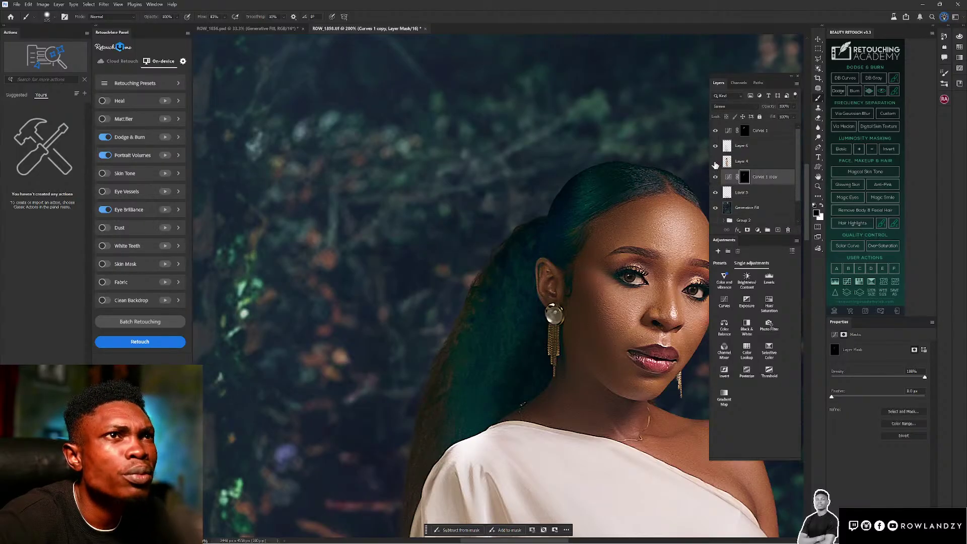
{"action": "left_click", "coordinate": [715, 161]}
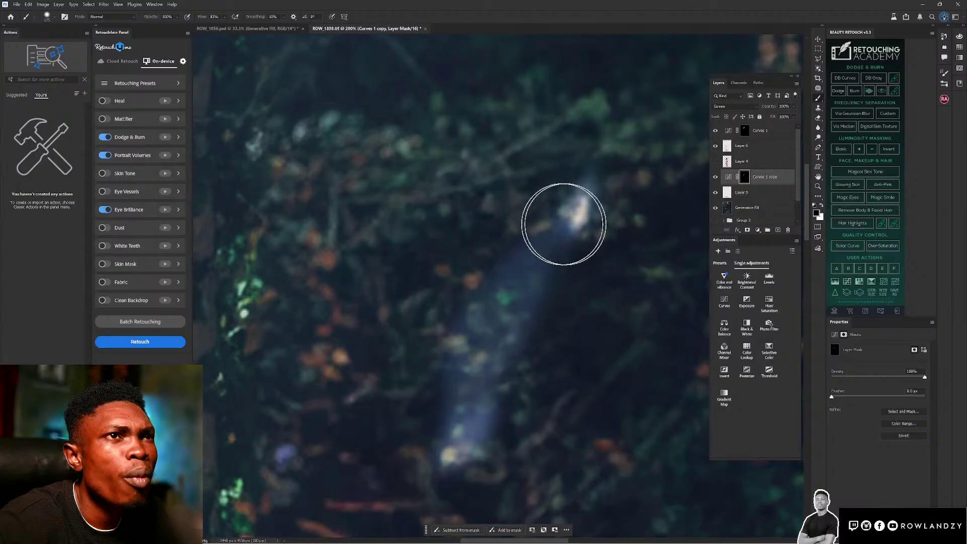
{"action": "mouse_move", "coordinate": [563, 216]}
{"action": "left_mouse_down"}
{"action": "mouse_move", "coordinate": [475, 290]}
{"action": "mouse_move", "coordinate": [524, 245]}
{"action": "mouse_move", "coordinate": [516, 269]}
{"action": "left_mouse_up"}
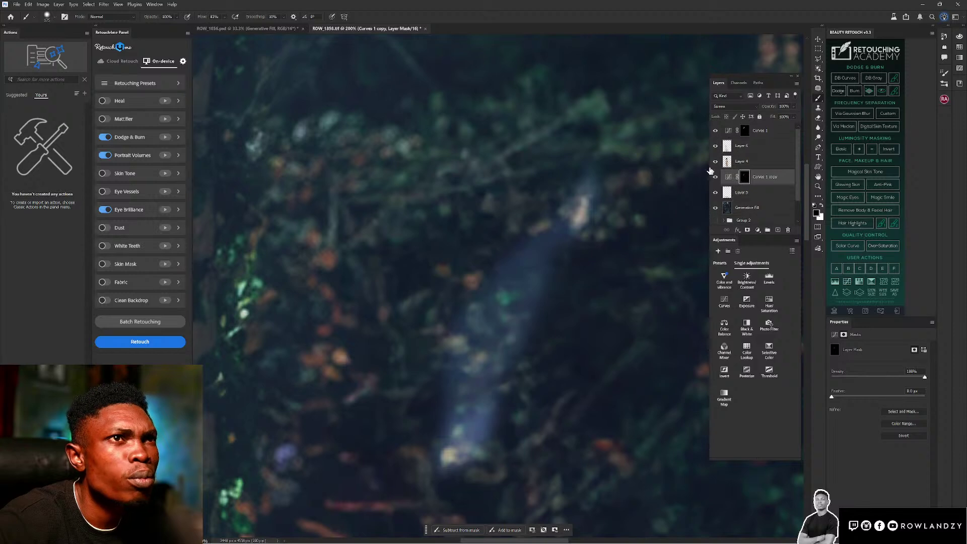
{"action": "key", "text": "x"}
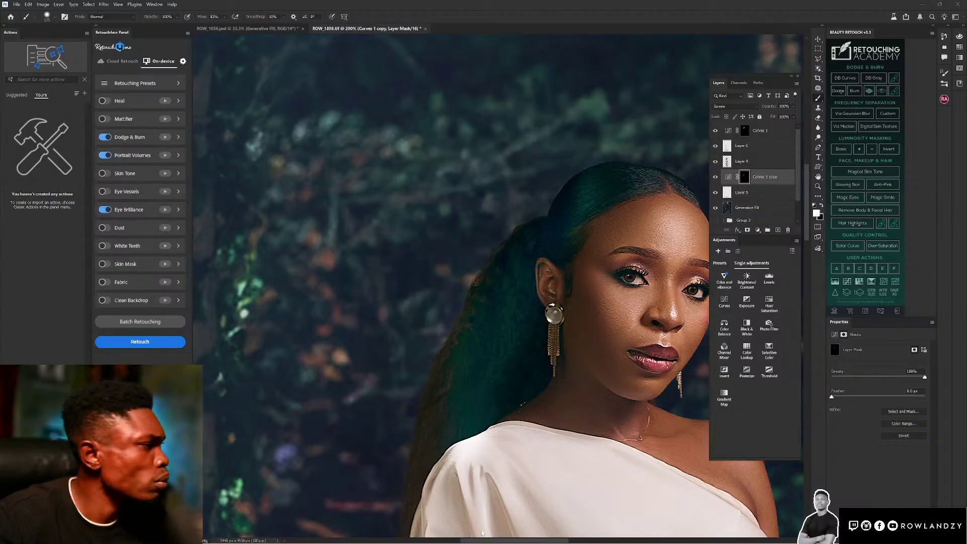
{"action": "mouse_move", "coordinate": [535, 538]}
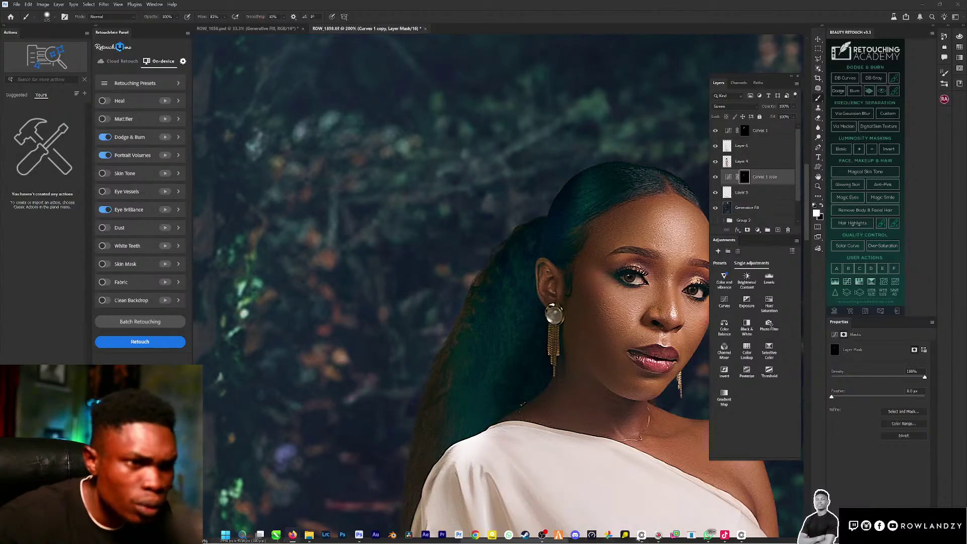
{"action": "mouse_move", "coordinate": [640, 536]}
{"action": "mouse_move", "coordinate": [745, 538]}
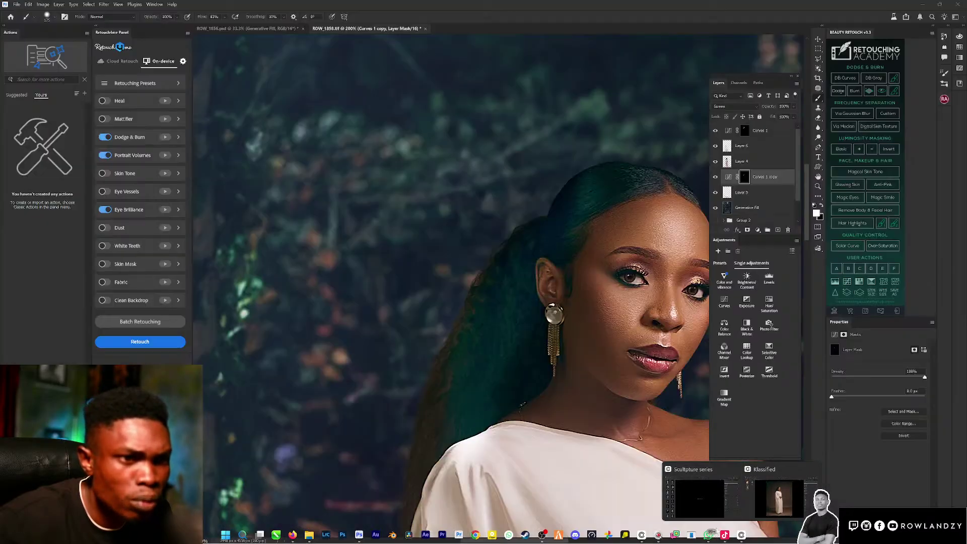
{"action": "mouse_move", "coordinate": [708, 534]}
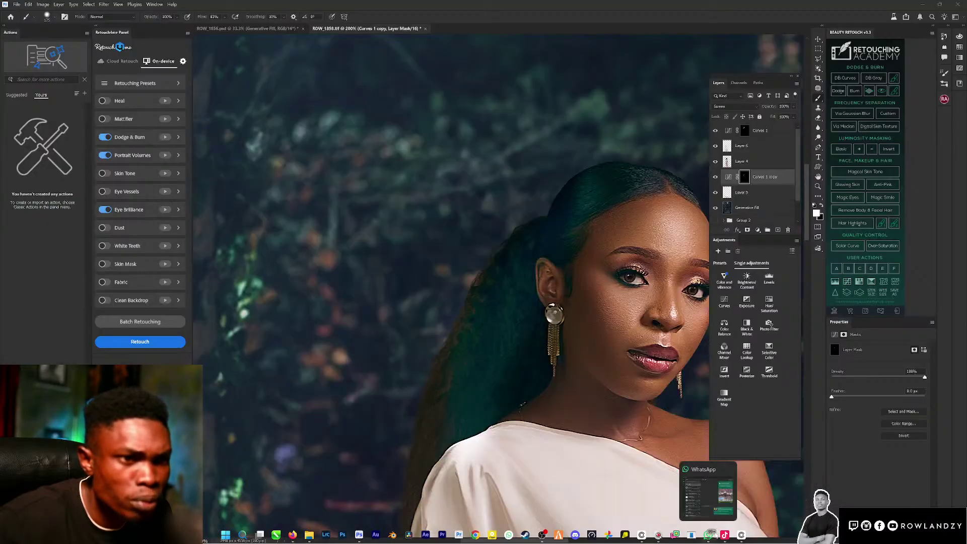
{"action": "left_click", "coordinate": [730, 469]}
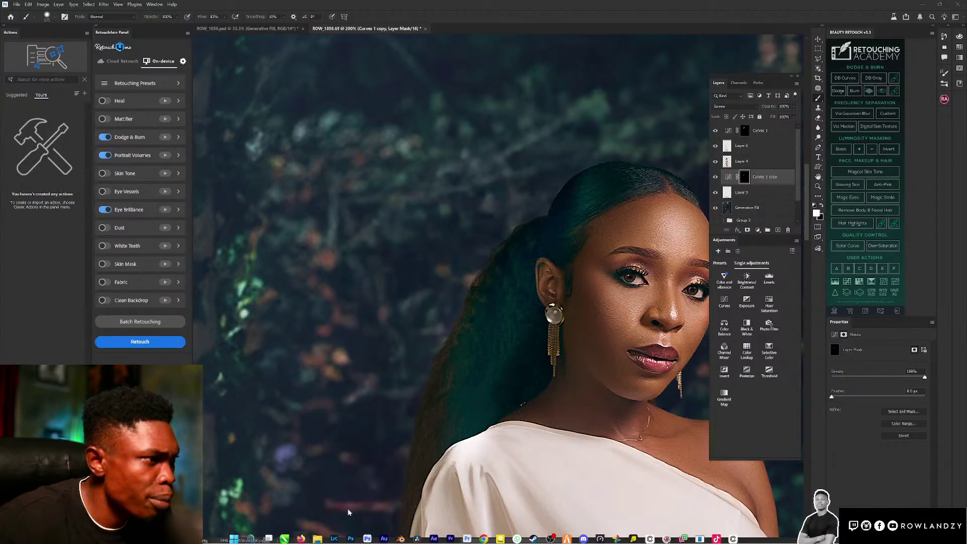
{"action": "mouse_move", "coordinate": [300, 538]}
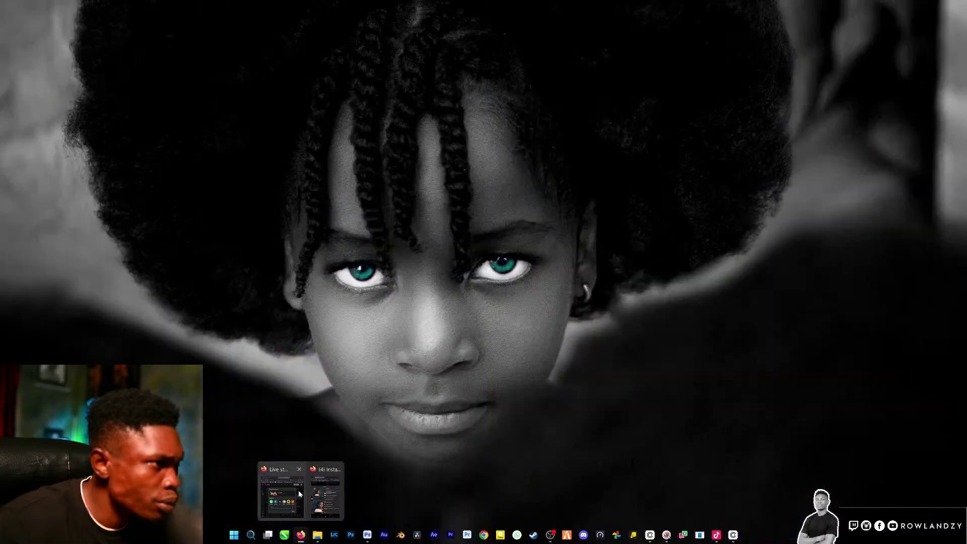
{"action": "left_click", "coordinate": [298, 491]}
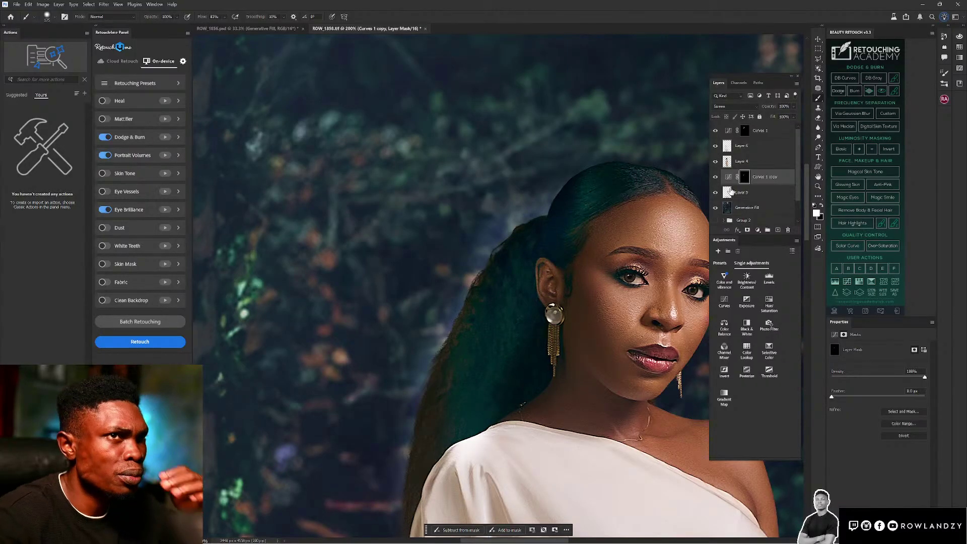
- Add a layer mask to Layer 4 and undo the extra vector mask
{"action": "left_click", "coordinate": [726, 162]}
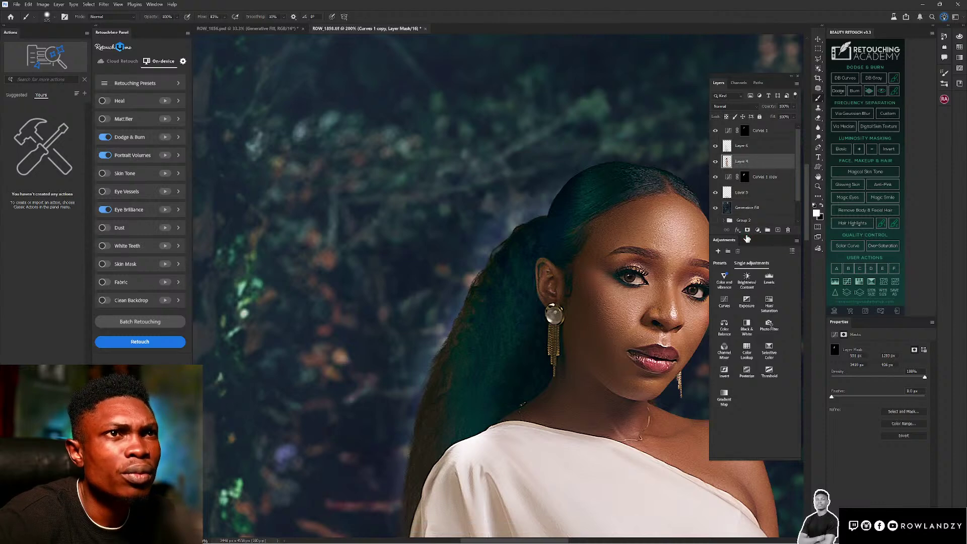
{"action": "left_click", "coordinate": [747, 229]}
{"action": "left_click", "coordinate": [748, 230]}
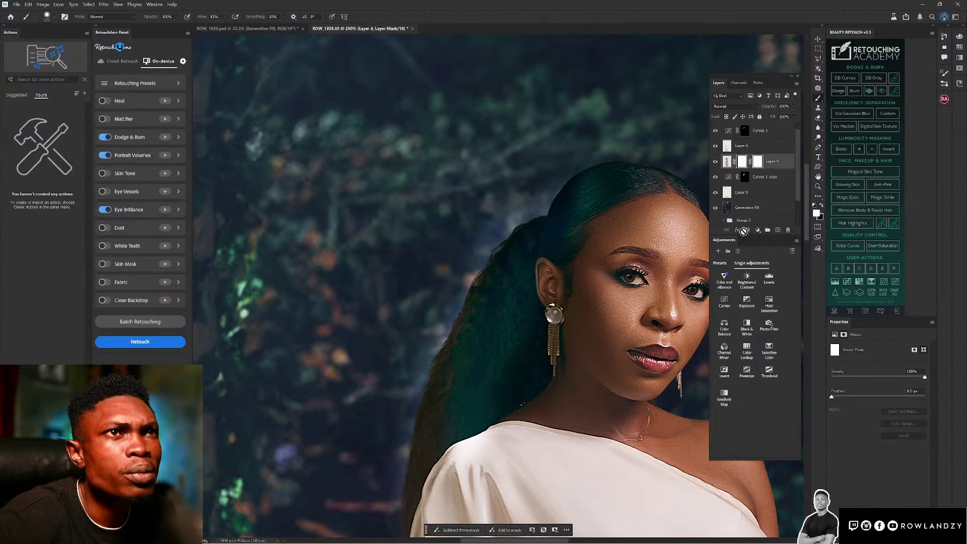
{"action": "key", "text": "ctrl+z"}
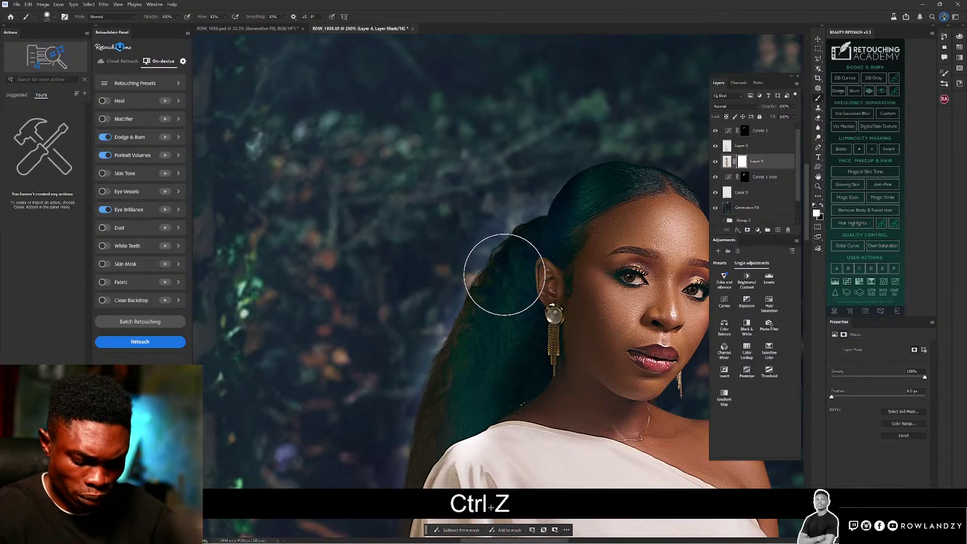
- Reduce the brush size and set its flow to 3% for painting black on Layer 4's mask
{"action": "key", "text": "bracketleft"}
{"action": "key", "text": "bracketleft"}
{"action": "key", "text": "bracketleft"}
{"action": "key", "text": "bracketleft"}
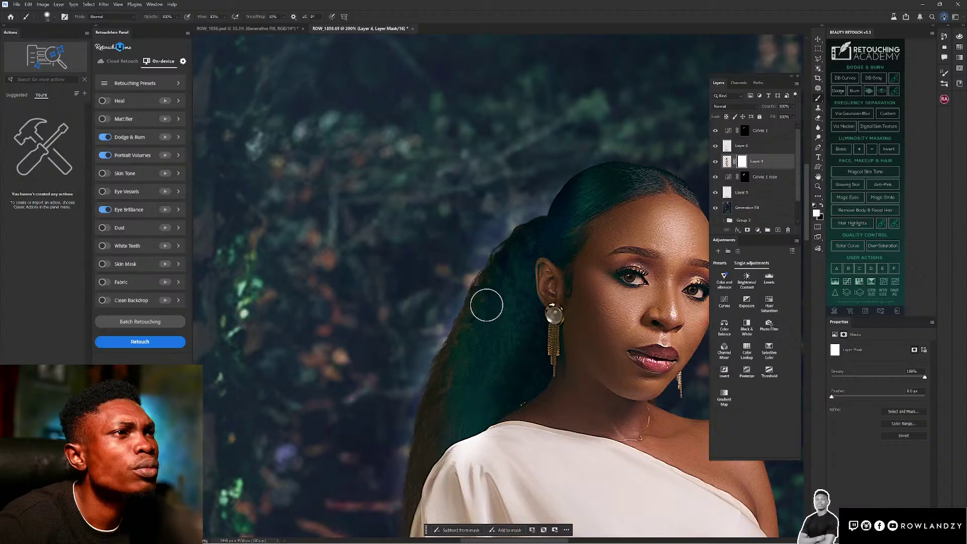
{"action": "key", "text": "bracketright"}
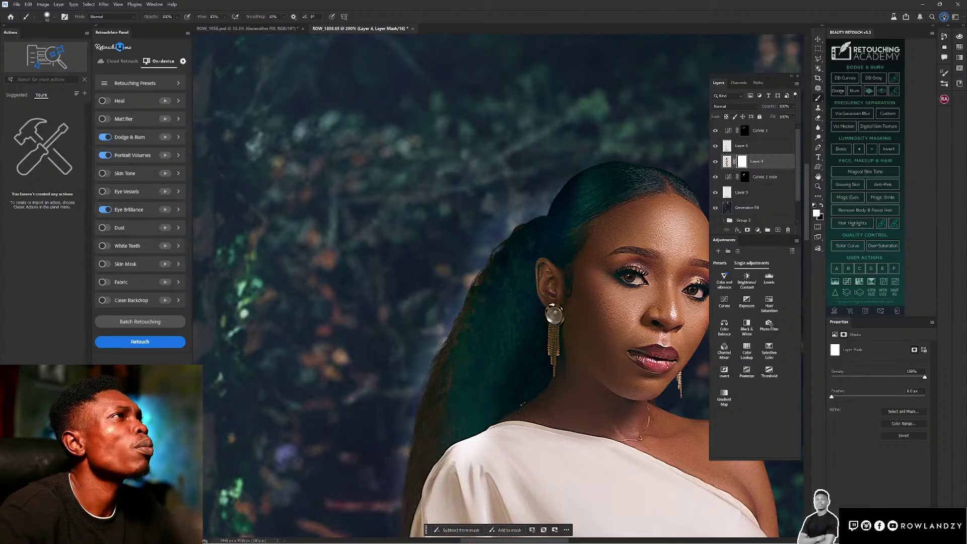
{"action": "type", "text": "3"}
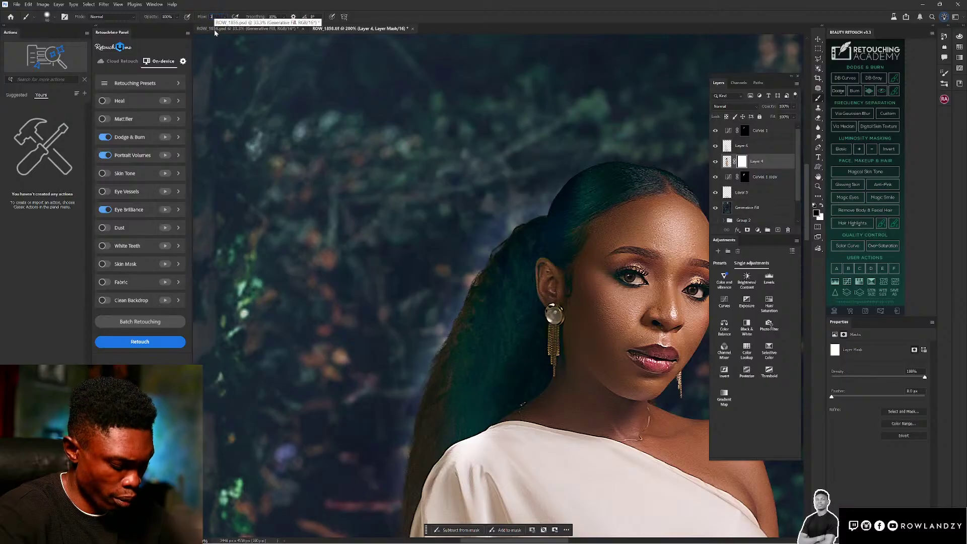
{"action": "key", "text": "Return"}
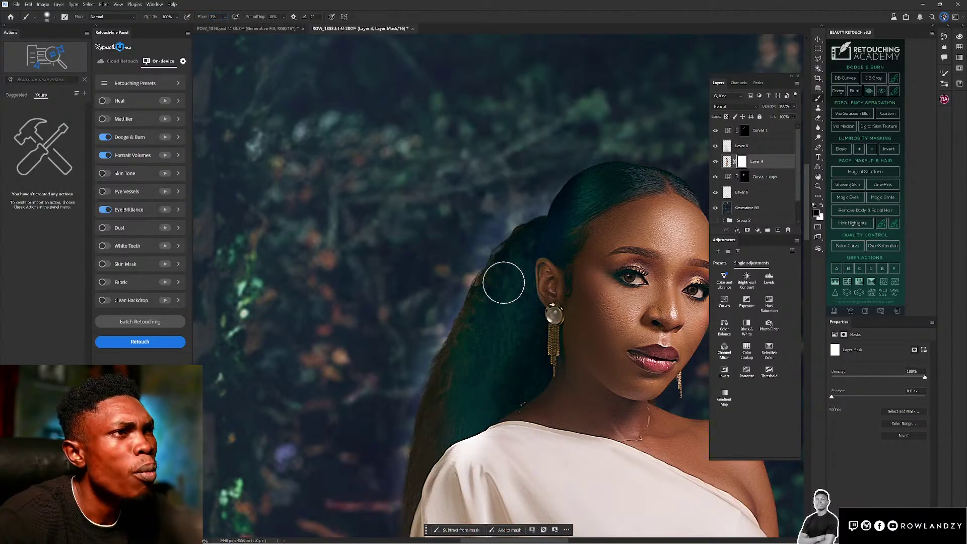
- Try painting black on Layer 4's mask over the hair's outer edge, and undo the strokes
{"action": "mouse_move", "coordinate": [468, 332]}
{"action": "left_mouse_down"}
{"action": "mouse_move", "coordinate": [507, 271]}
{"action": "mouse_move", "coordinate": [439, 433]}
{"action": "mouse_move", "coordinate": [434, 407]}
{"action": "mouse_move", "coordinate": [470, 339]}
{"action": "mouse_move", "coordinate": [431, 480]}
{"action": "mouse_move", "coordinate": [421, 473]}
{"action": "mouse_move", "coordinate": [445, 388]}
{"action": "mouse_move", "coordinate": [427, 468]}
{"action": "mouse_move", "coordinate": [441, 421]}
{"action": "mouse_move", "coordinate": [550, 294]}
{"action": "mouse_move", "coordinate": [514, 312]}
{"action": "mouse_move", "coordinate": [524, 329]}
{"action": "mouse_move", "coordinate": [519, 348]}
{"action": "left_mouse_up"}
{"action": "key", "text": "ctrl+0"}
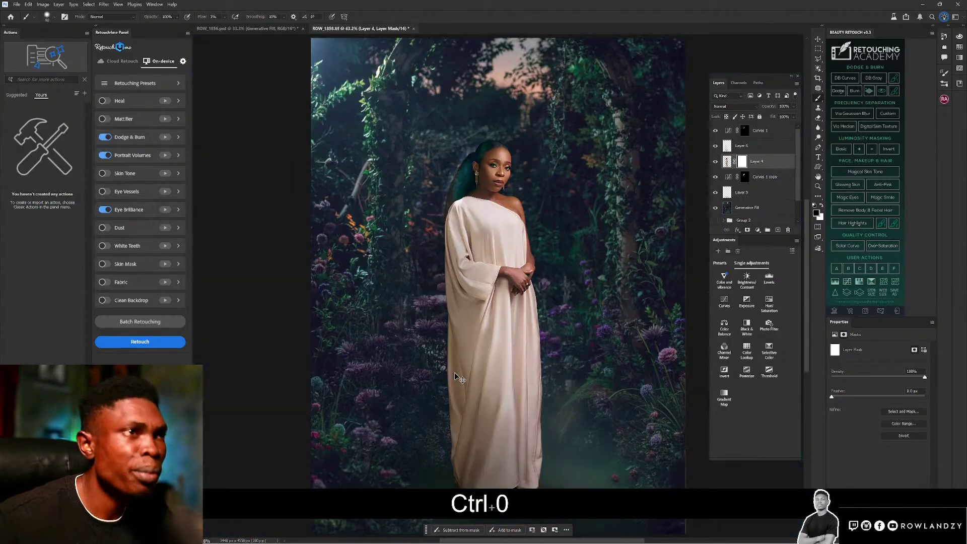
{"action": "key", "text": "ctrl+z"}
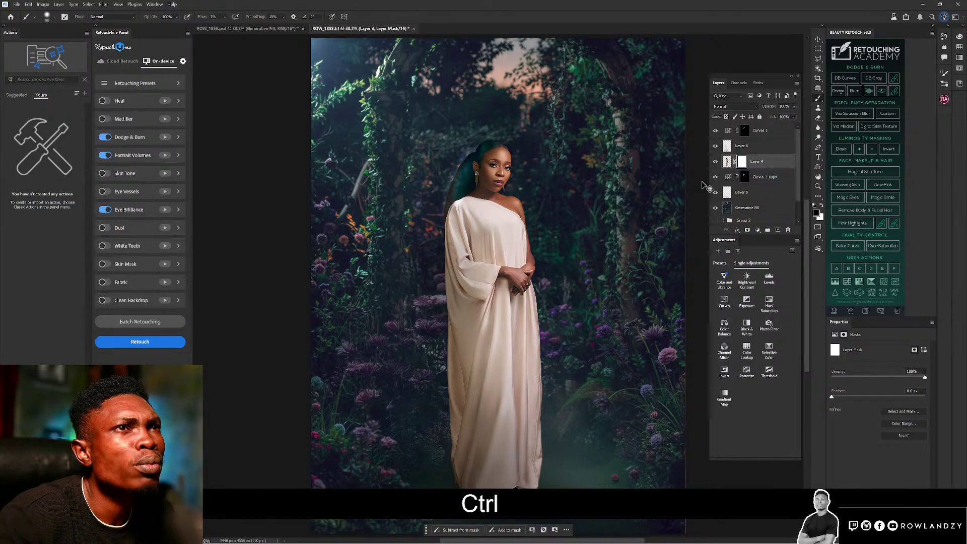
{"action": "key", "text": "ctrl+z"}
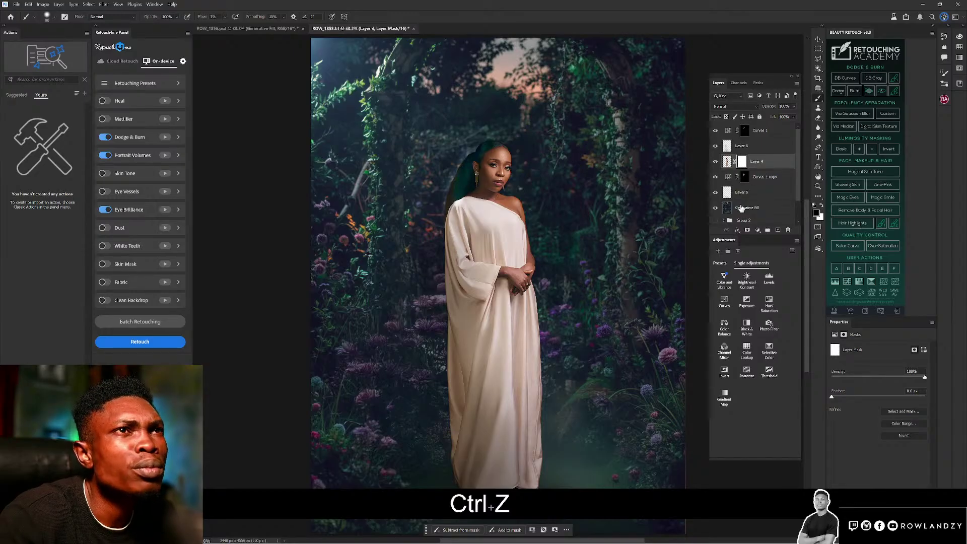
- Paint white with a larger brush on the Curves 1 copy mask to brighten the area behind the woman's hair
{"action": "left_click", "coordinate": [744, 177]}
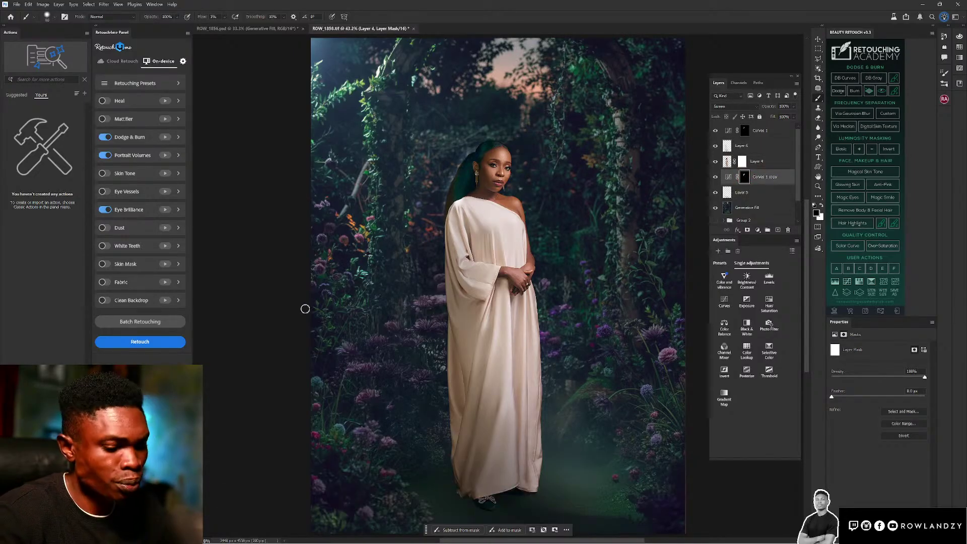
{"action": "key", "text": "bracketright"}
{"action": "key", "text": "bracketright"}
{"action": "key", "text": "bracketright"}
{"action": "key", "text": "bracketright"}
{"action": "key", "text": "bracketright"}
{"action": "key", "text": "x"}
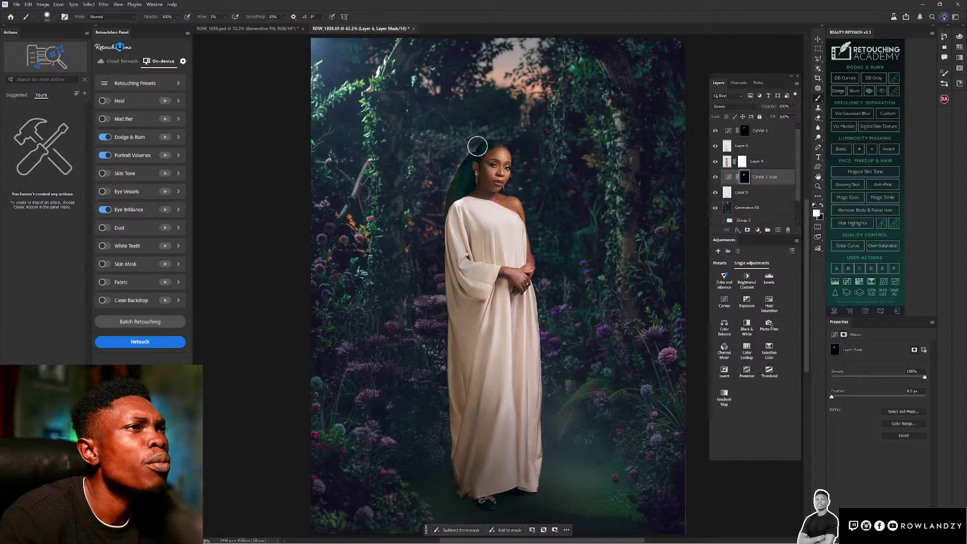
{"action": "mouse_move", "coordinate": [477, 147]}
{"action": "left_mouse_down"}
{"action": "mouse_move", "coordinate": [452, 171]}
{"action": "mouse_move", "coordinate": [463, 164]}
{"action": "left_mouse_up"}
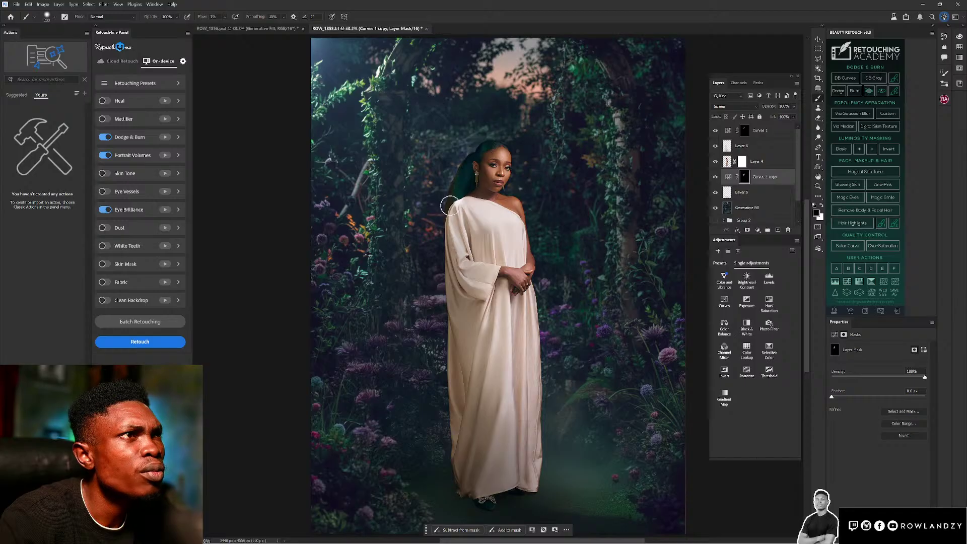
- Paint black on the Curves 1 mask over the hair to reduce the light spilling onto it
{"action": "left_click", "coordinate": [743, 161]}
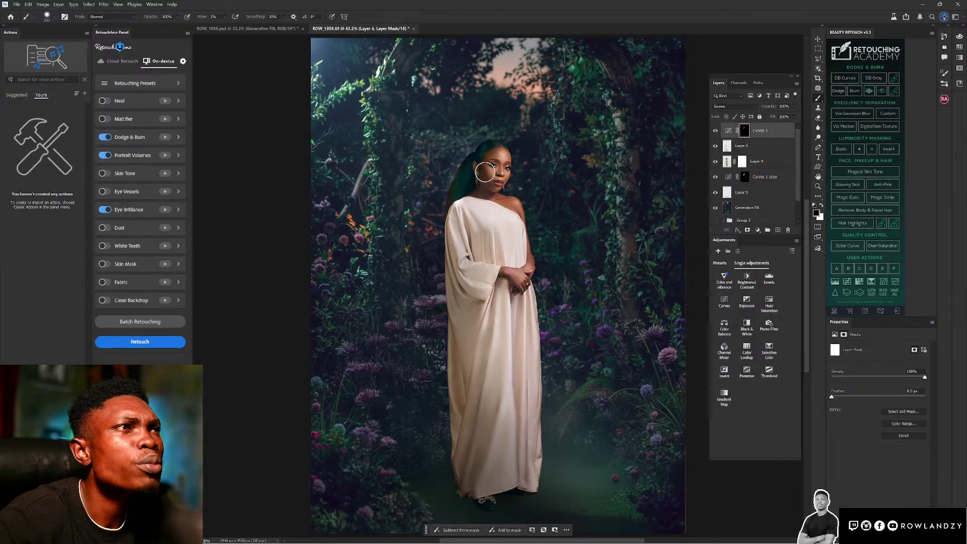
{"action": "mouse_move", "coordinate": [474, 179]}
{"action": "left_mouse_down"}
{"action": "mouse_move", "coordinate": [477, 158]}
{"action": "mouse_move", "coordinate": [457, 197]}
{"action": "mouse_move", "coordinate": [465, 154]}
{"action": "mouse_move", "coordinate": [455, 154]}
{"action": "mouse_move", "coordinate": [445, 193]}
{"action": "mouse_move", "coordinate": [459, 138]}
{"action": "mouse_move", "coordinate": [473, 145]}
{"action": "mouse_move", "coordinate": [466, 162]}
{"action": "left_mouse_up"}
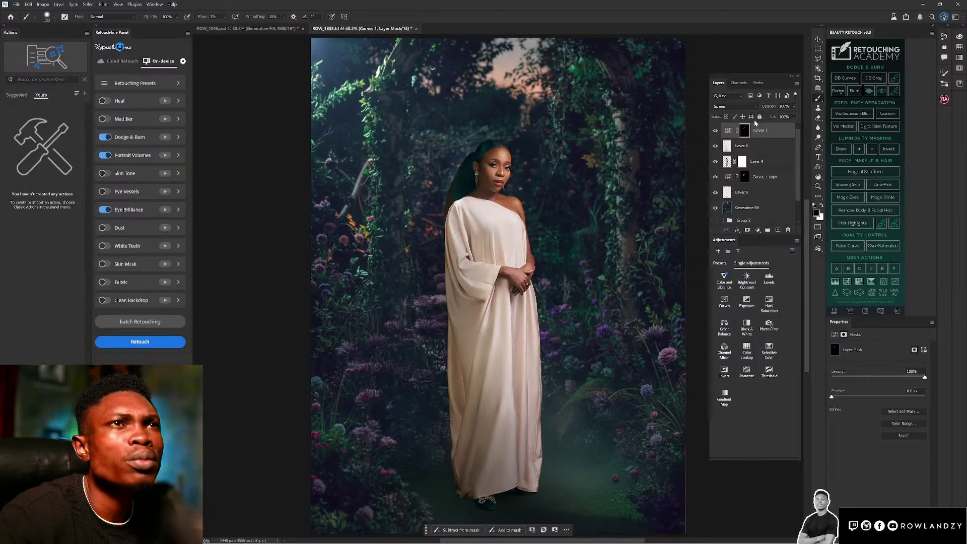
- Duplicate the Curves 1 layer and fill the copy's mask with black
{"action": "key", "text": "ctrl+j"}
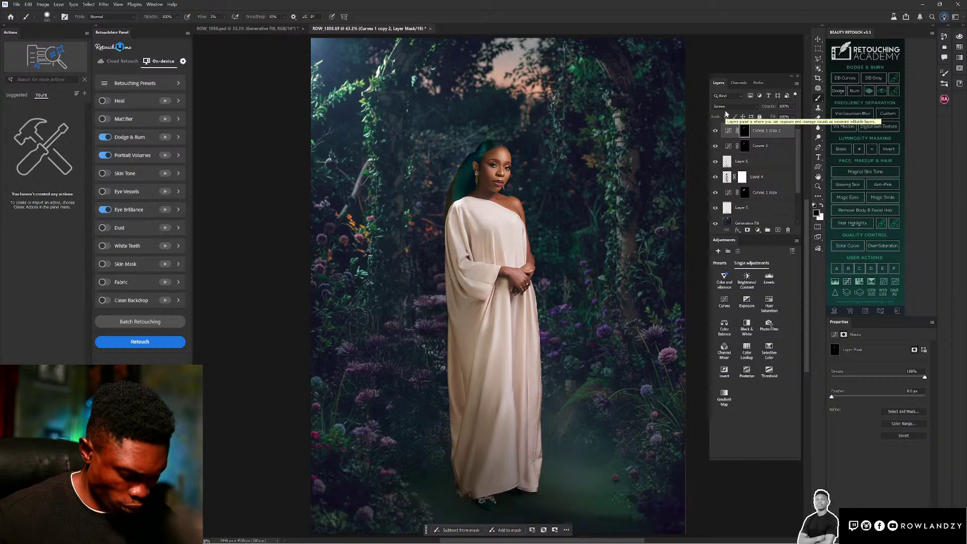
{"action": "key", "text": "alt+BackSpace"}
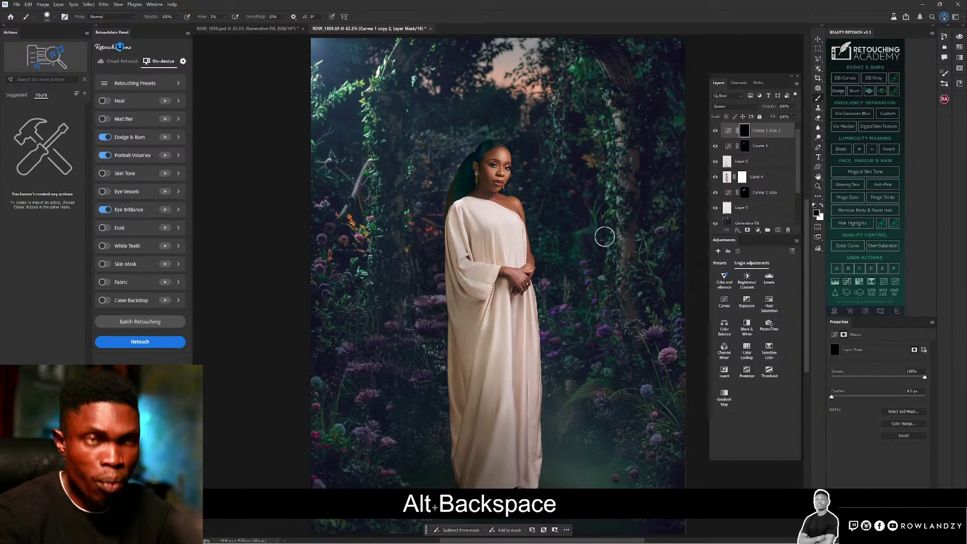
- Select a beam-shaped area from the image's upper-left corner to the hair with the Polygonal Lasso, fill the mask there with white, and deselect
{"action": "left_click", "coordinate": [819, 58]}
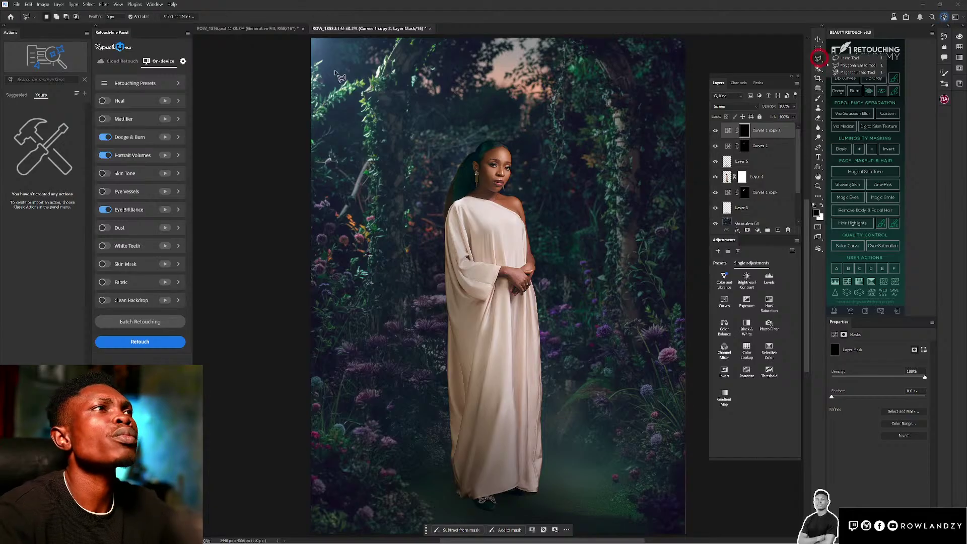
{"action": "left_click", "coordinate": [319, 39]}
{"action": "left_click", "coordinate": [472, 153]}
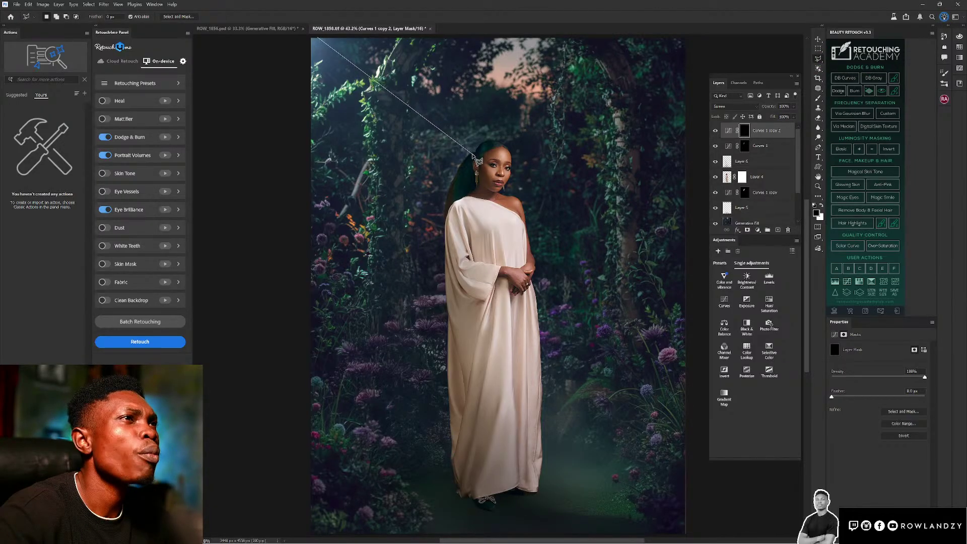
{"action": "left_click", "coordinate": [448, 211]}
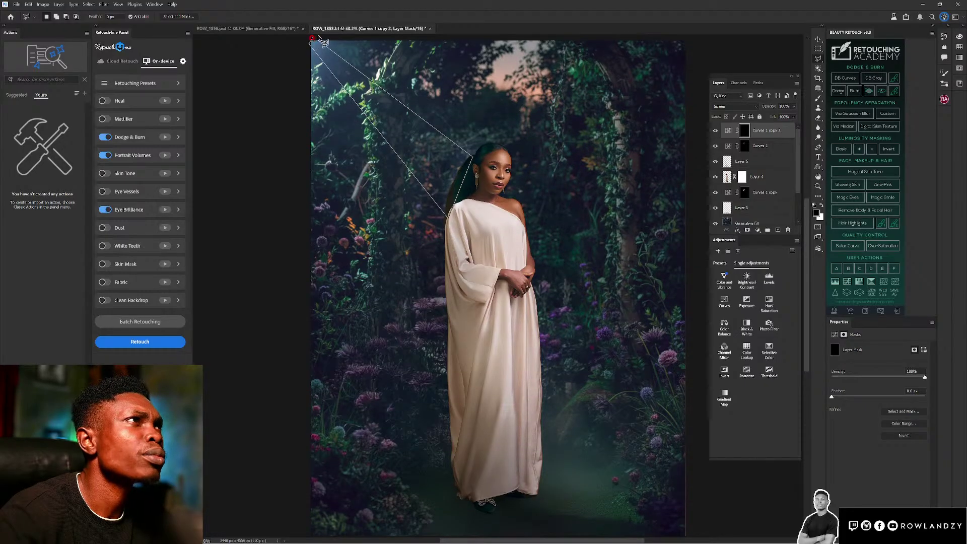
{"action": "left_click", "coordinate": [319, 40]}
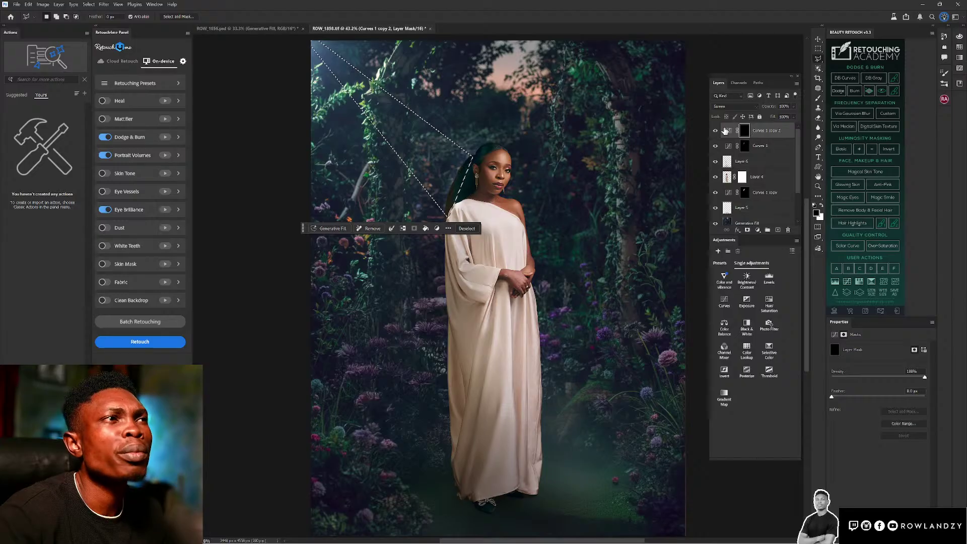
{"action": "key", "text": "ctrl+BackSpace"}
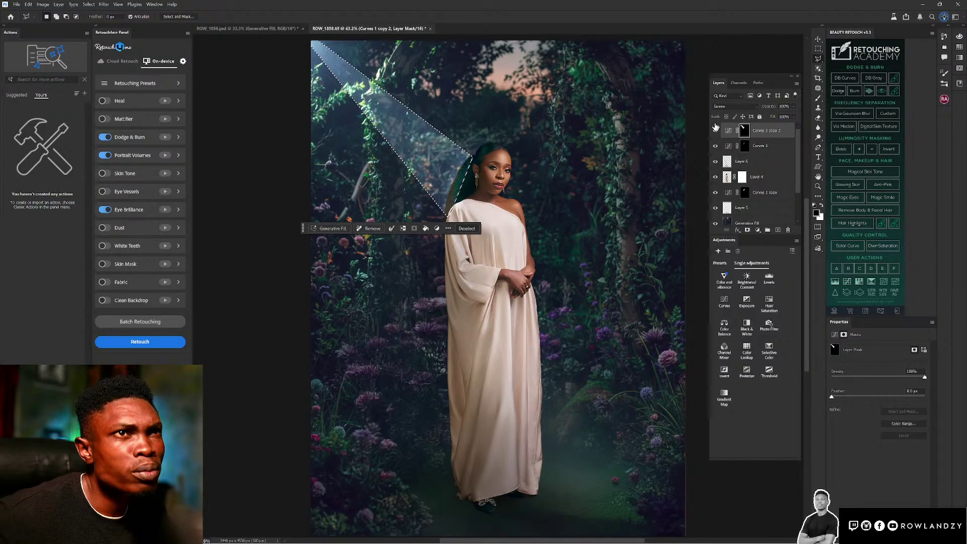
{"action": "key", "text": "ctrl+d"}
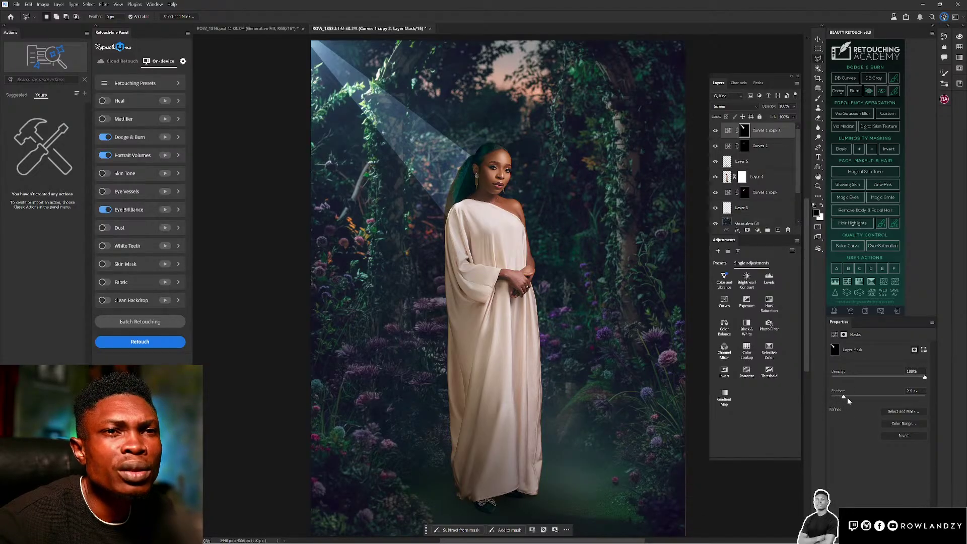
- Feather the light-beam mask by about 115 px
{"action": "left_click", "coordinate": [906, 397]}
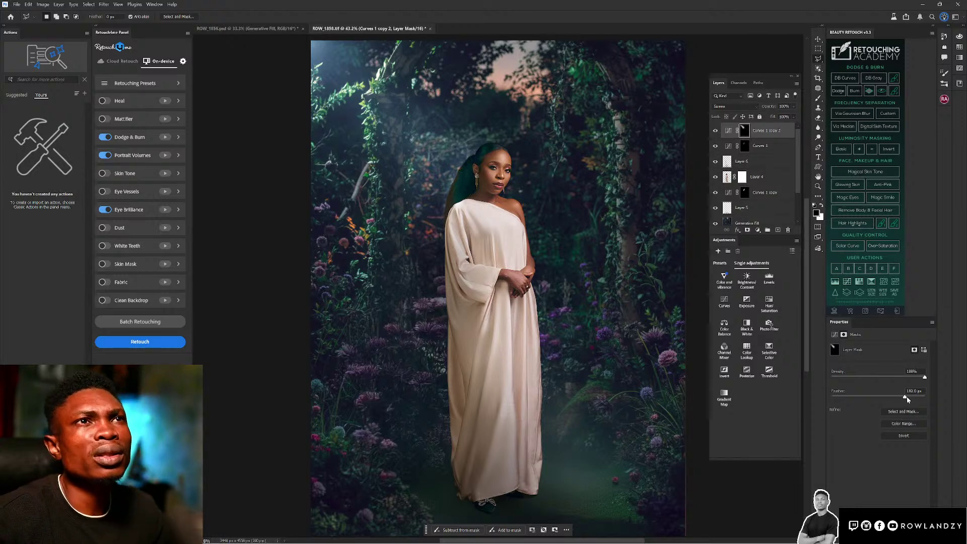
{"action": "left_click_drag", "start_coordinate": [905, 397], "coordinate": [903, 397]}
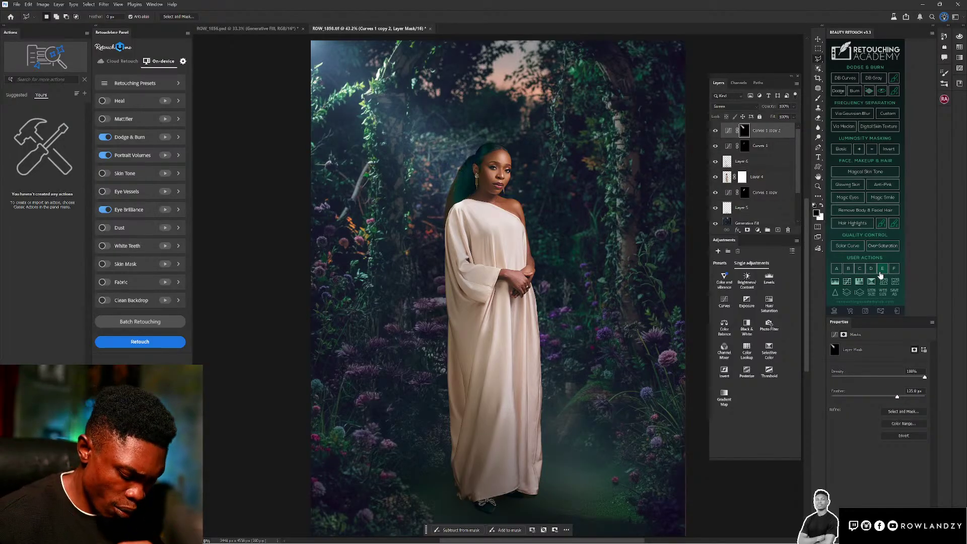
- Duplicate the light-beam Curves layer and scale the copy's beam up to about 123%, keeping its upper-left corner in place
{"action": "key", "text": "ctrl+j"}
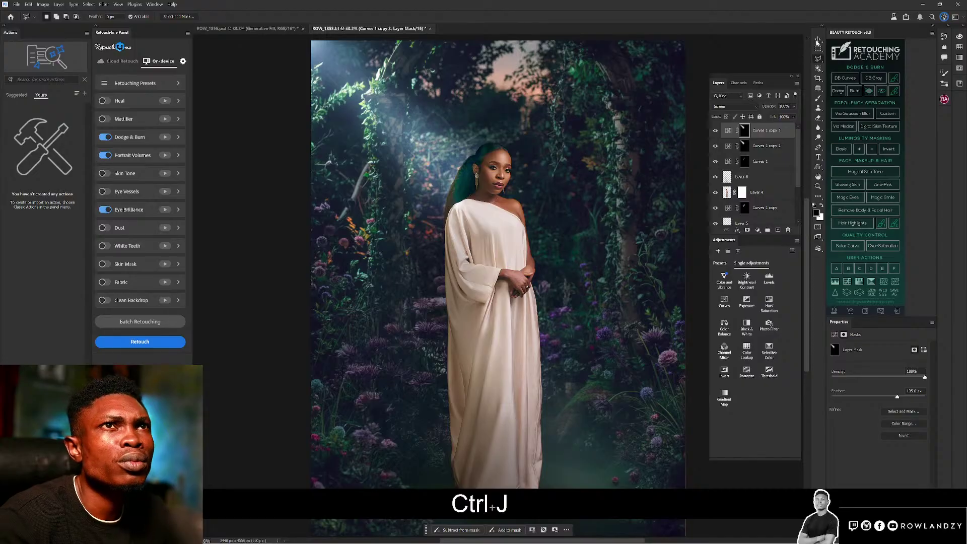
{"action": "key", "text": "v"}
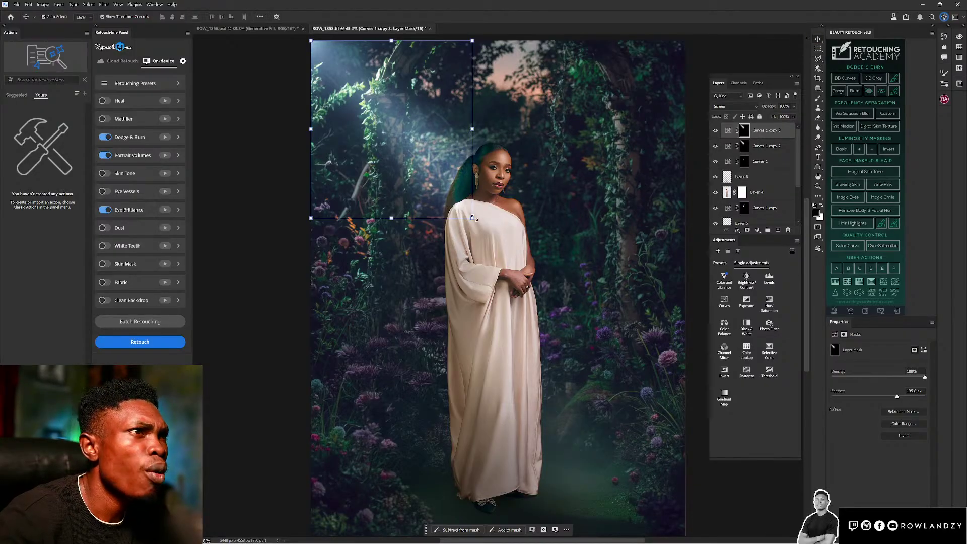
{"action": "left_click", "coordinate": [471, 217]}
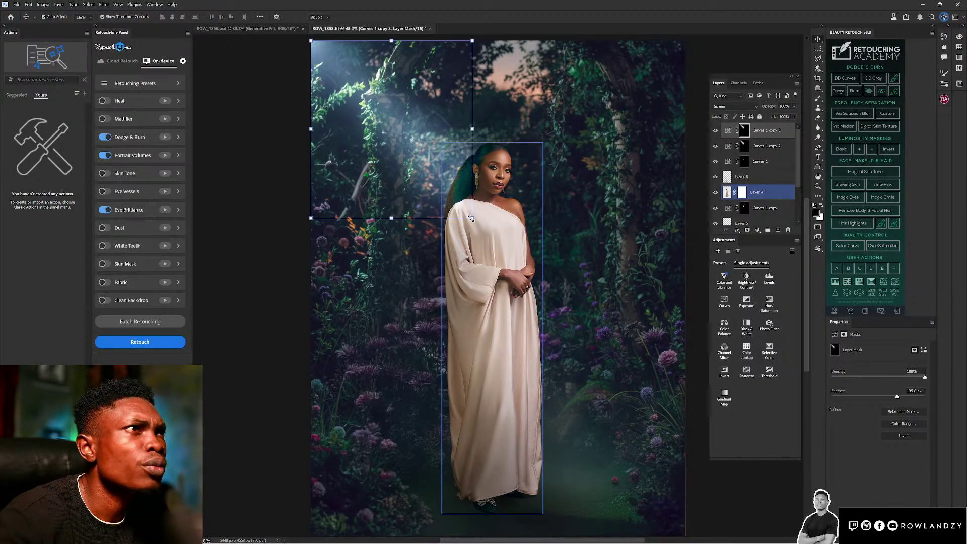
{"action": "left_click_drag", "start_coordinate": [472, 218], "coordinate": [525, 243]}
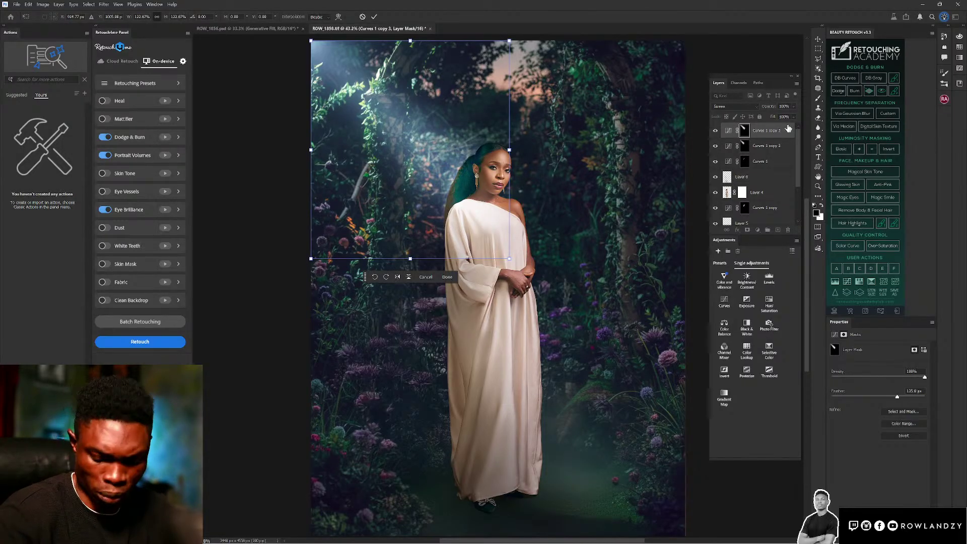
{"action": "key", "text": "ctrl+z"}
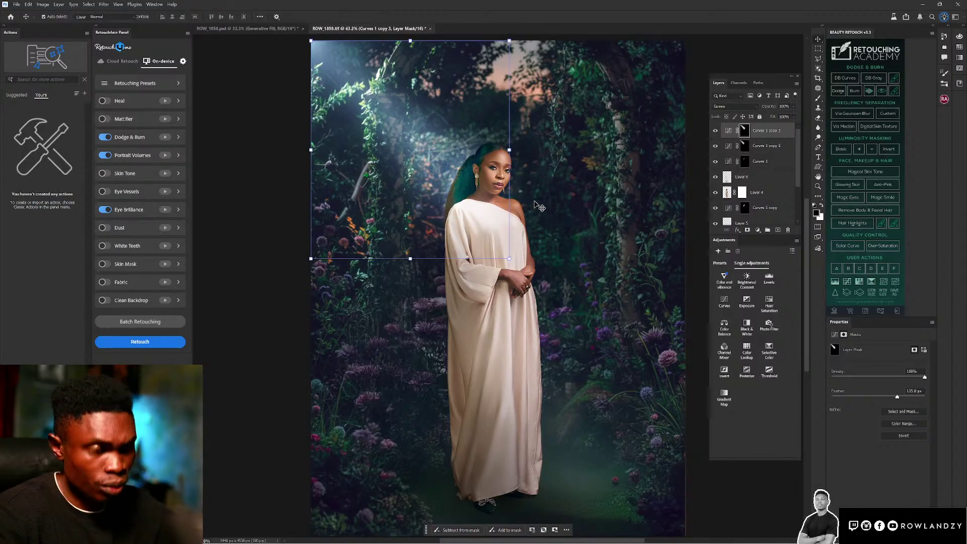
- Enlarge the brush and set the duplicated light-beam layer's blend mode to Lighten
{"action": "key", "text": "b"}
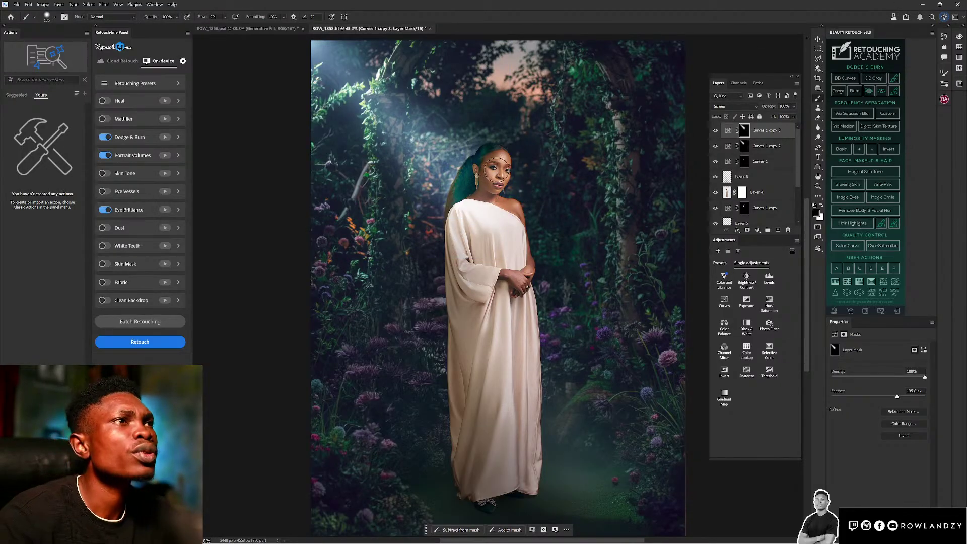
{"action": "key", "text": "bracketright"}
{"action": "key", "text": "bracketright"}
{"action": "key", "text": "bracketright"}
{"action": "key", "text": "bracketright"}
{"action": "key", "text": "bracketright"}
{"action": "key", "text": "bracketright"}
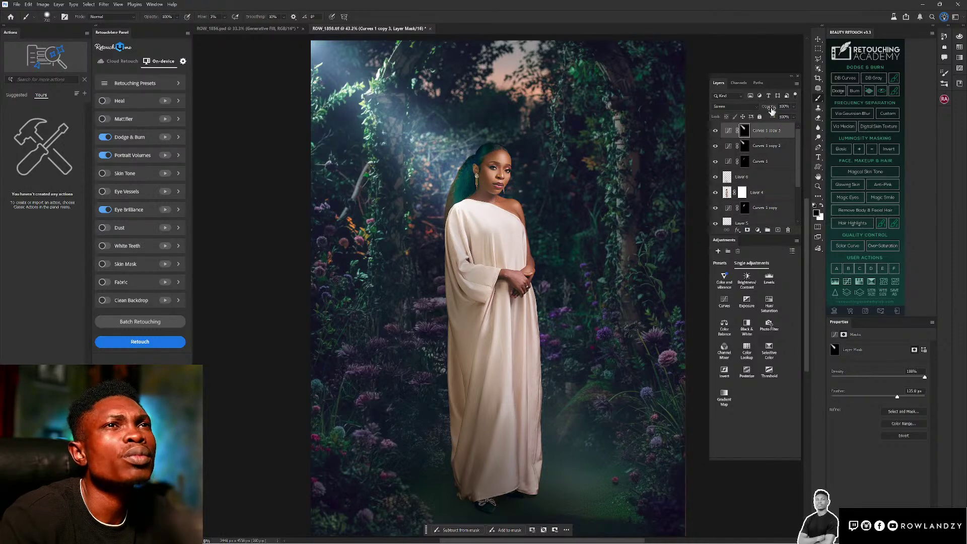
{"action": "left_click", "coordinate": [750, 107]}
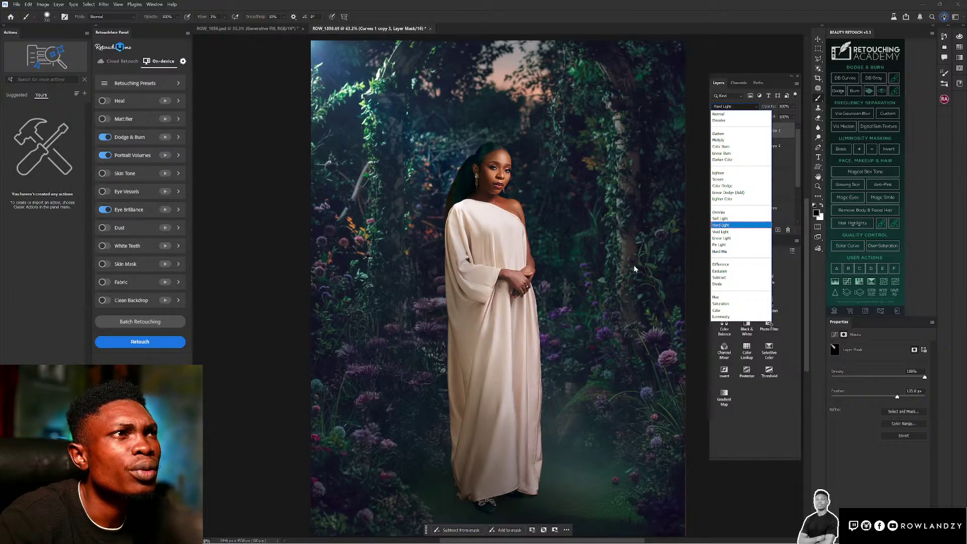
{"action": "left_click", "coordinate": [732, 173]}
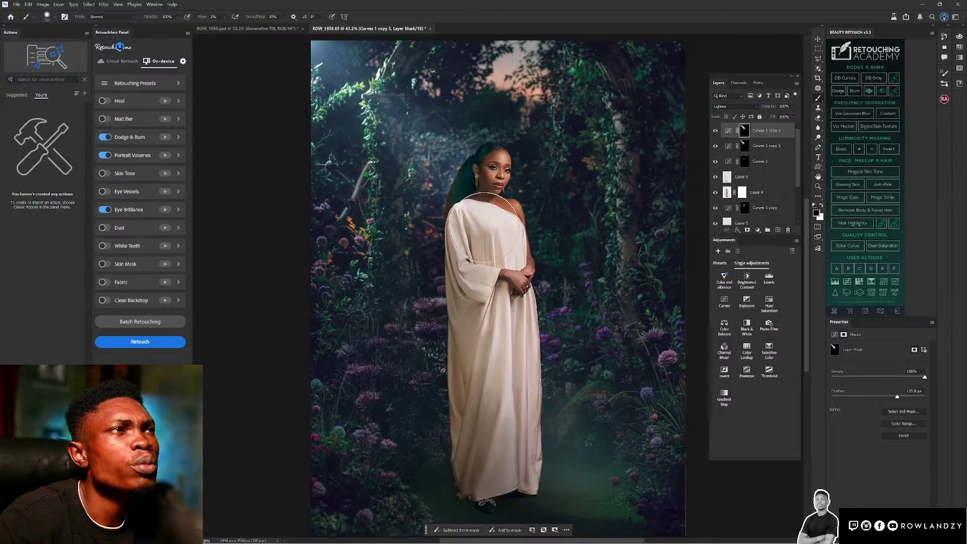
- Compare the image with and without the light-beam Curves copies and the Curves 1 layer
{"action": "left_click", "coordinate": [716, 131]}
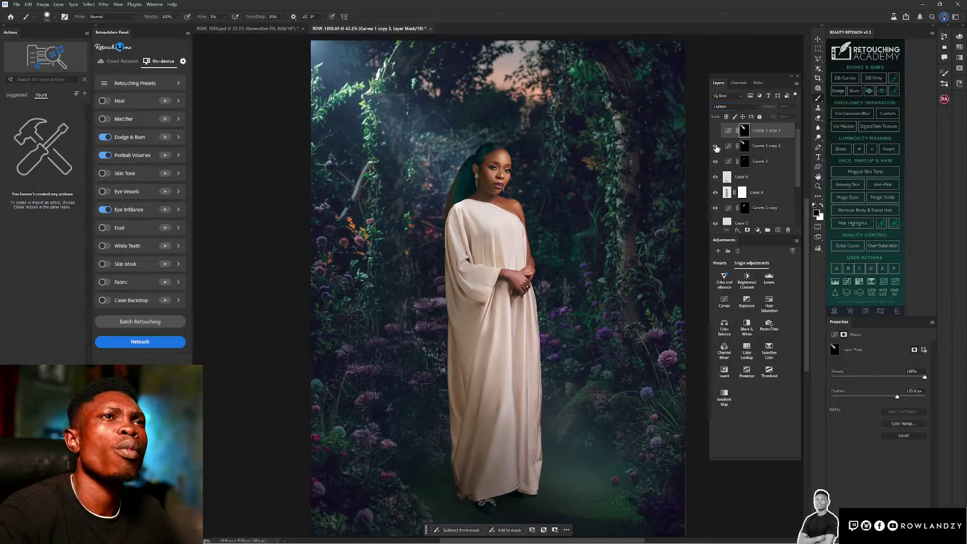
{"action": "left_click", "coordinate": [716, 146]}
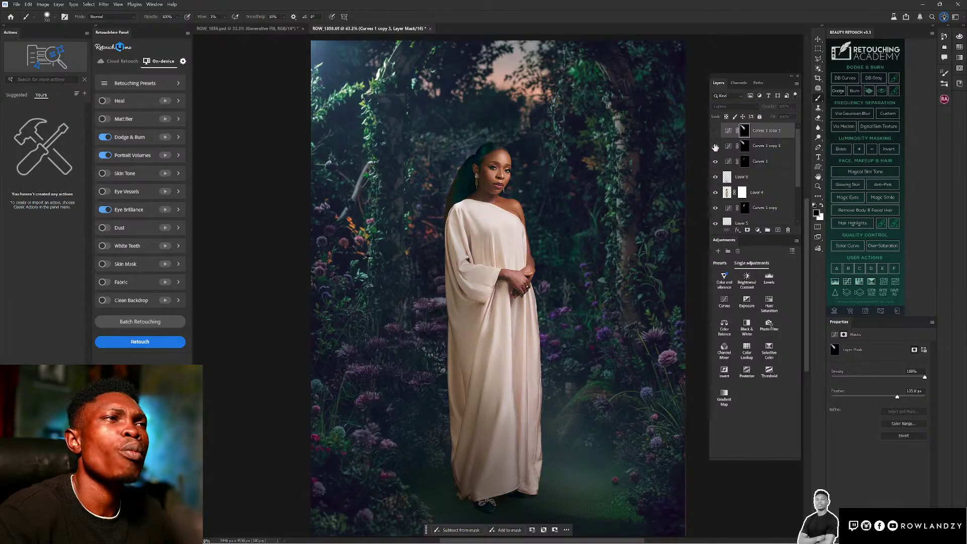
{"action": "left_click", "coordinate": [716, 146]}
{"action": "left_click", "coordinate": [742, 147]}
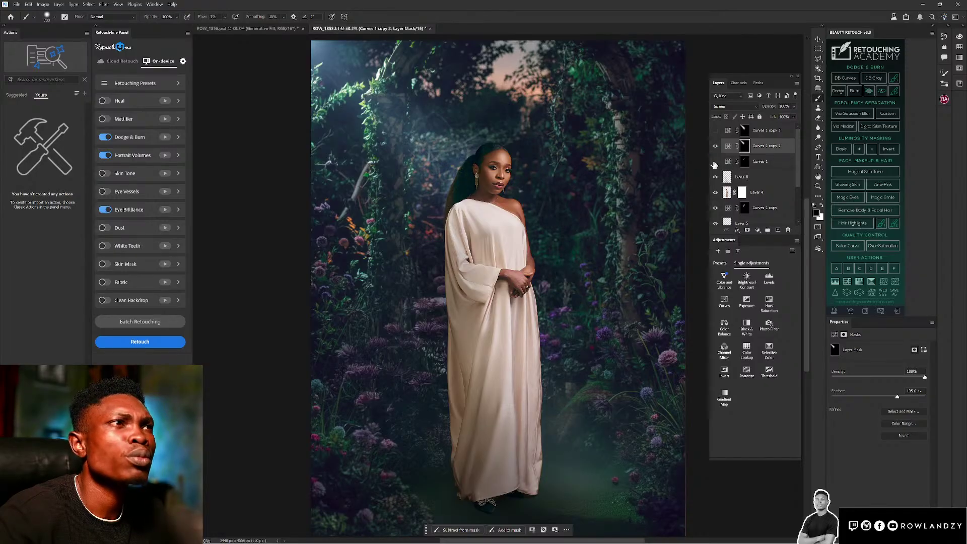
{"action": "key", "text": "ctrl+minus"}
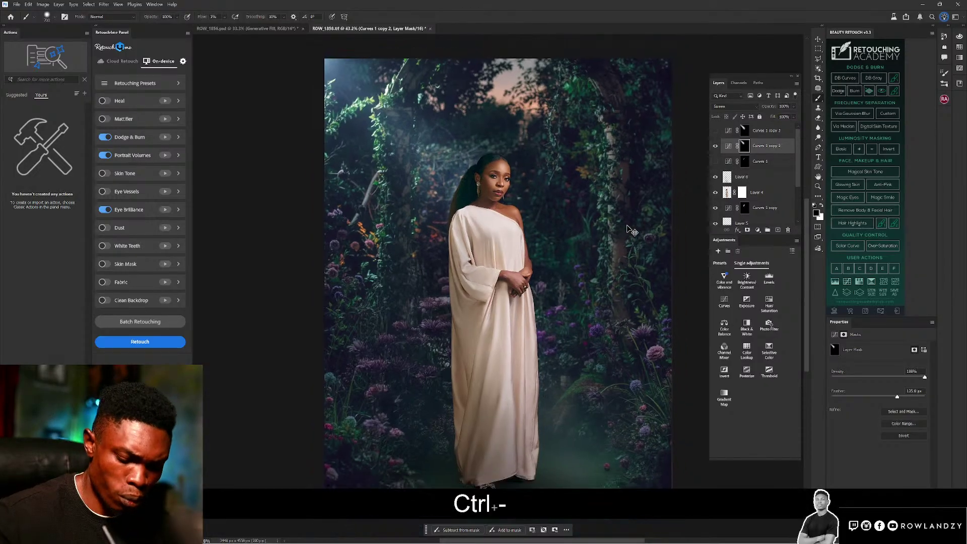
{"action": "key", "text": "ctrl+minus"}
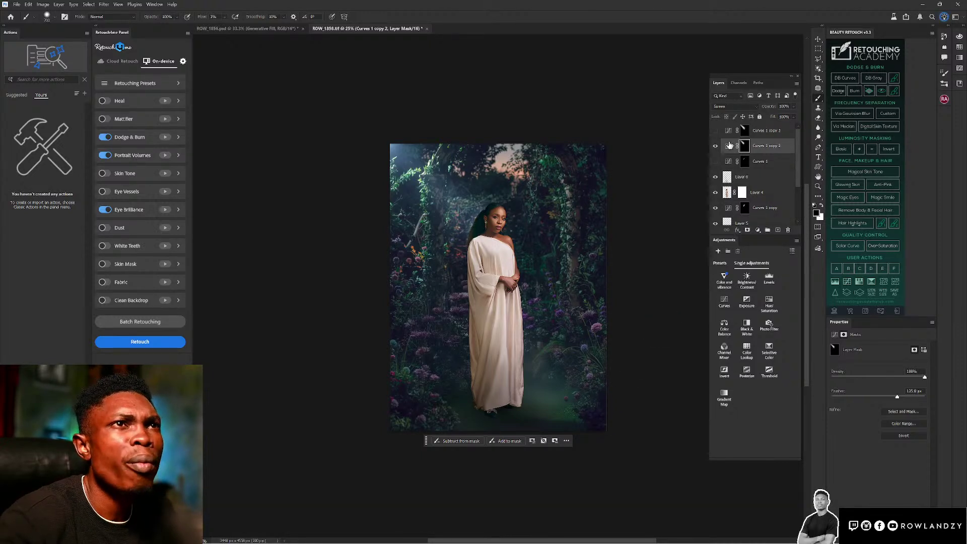
- Show the top Curves light-beam copy again and leave the Curves 1 layer hidden
{"action": "left_click", "coordinate": [715, 130]}
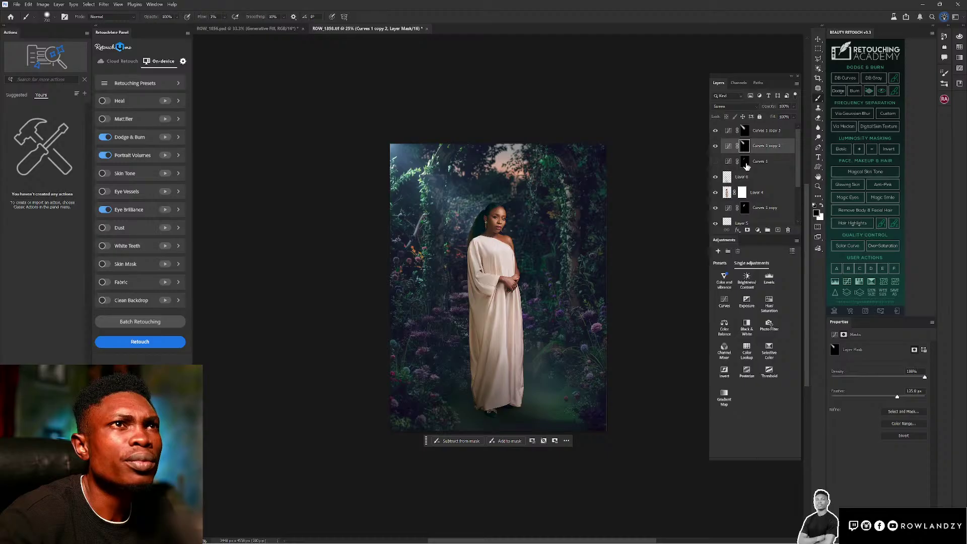
{"action": "left_click", "coordinate": [716, 162]}
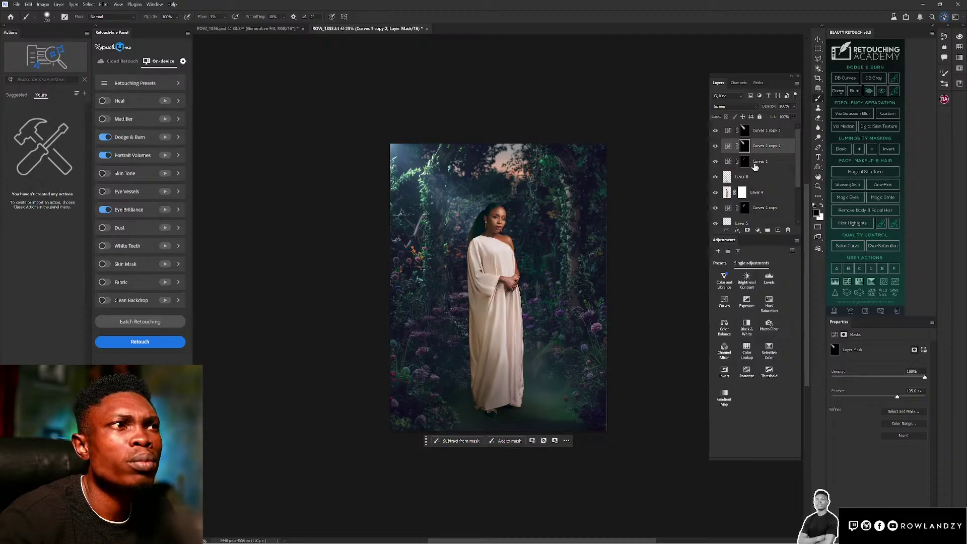
{"action": "left_click", "coordinate": [715, 161]}
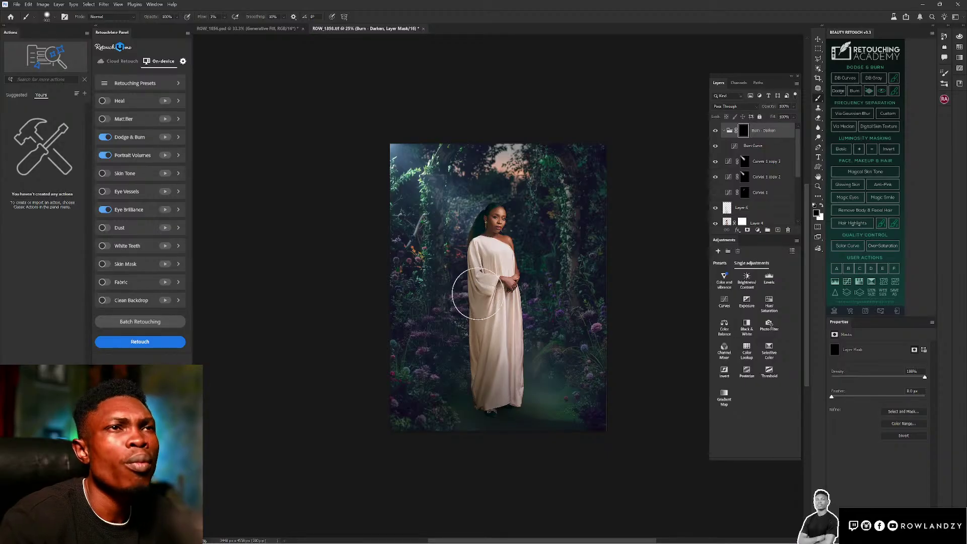
- Paint white on the Burn - Darken group's mask to darken the woman's gown
{"action": "key", "text": "x"}
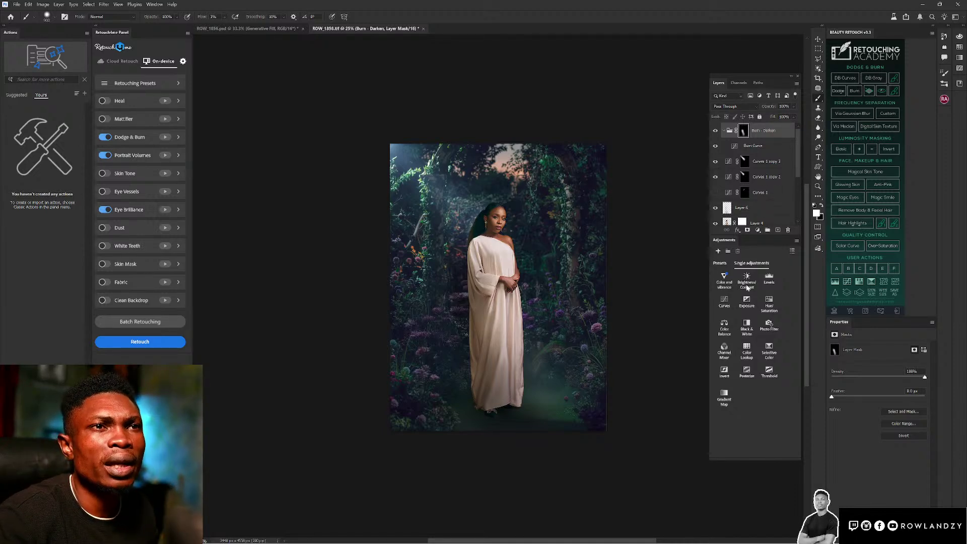
- Add a Color Balance layer above the Burn - Darken group and shift its midtones toward cyan, slightly toward green and yellow
{"action": "left_click", "coordinate": [726, 330]}
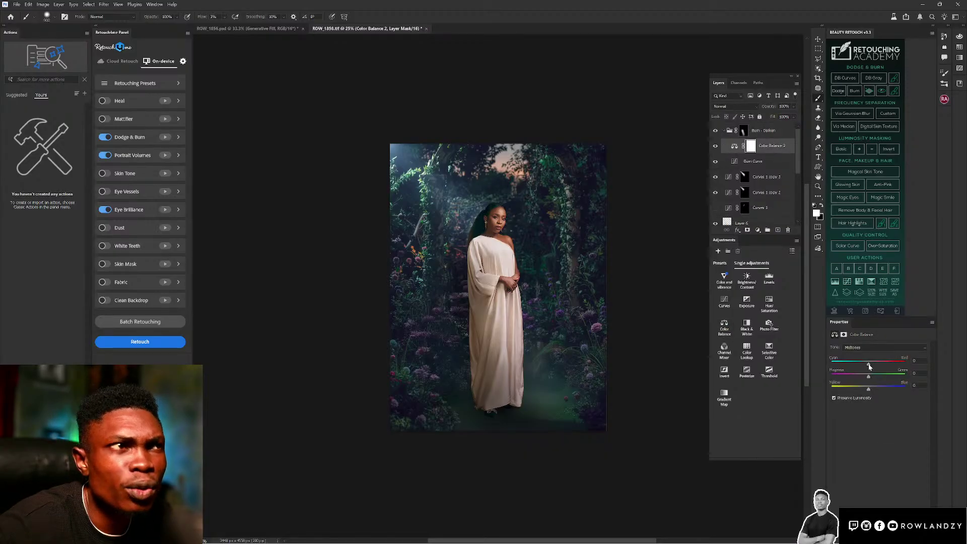
{"action": "left_click_drag", "start_coordinate": [860, 368], "coordinate": [857, 367]}
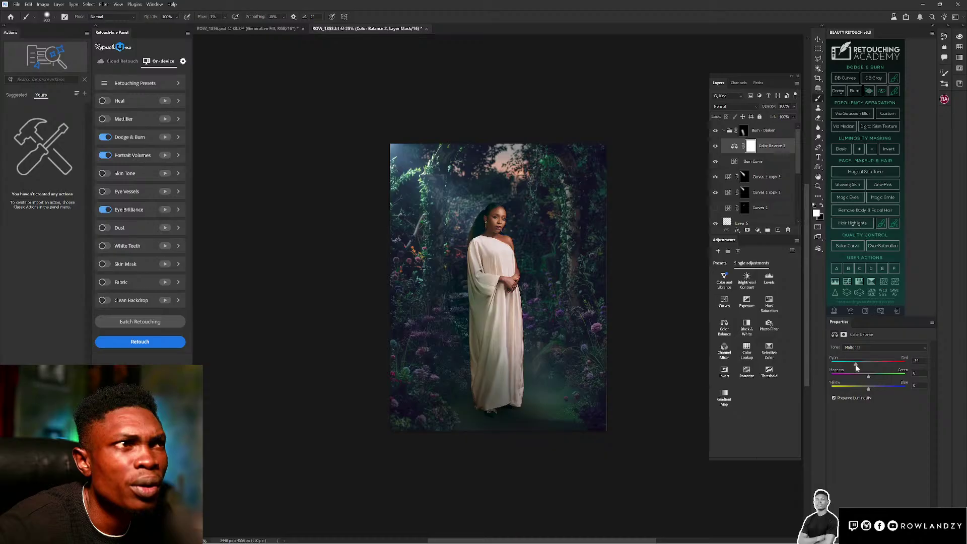
{"action": "left_click_drag", "start_coordinate": [768, 148], "coordinate": [760, 127]}
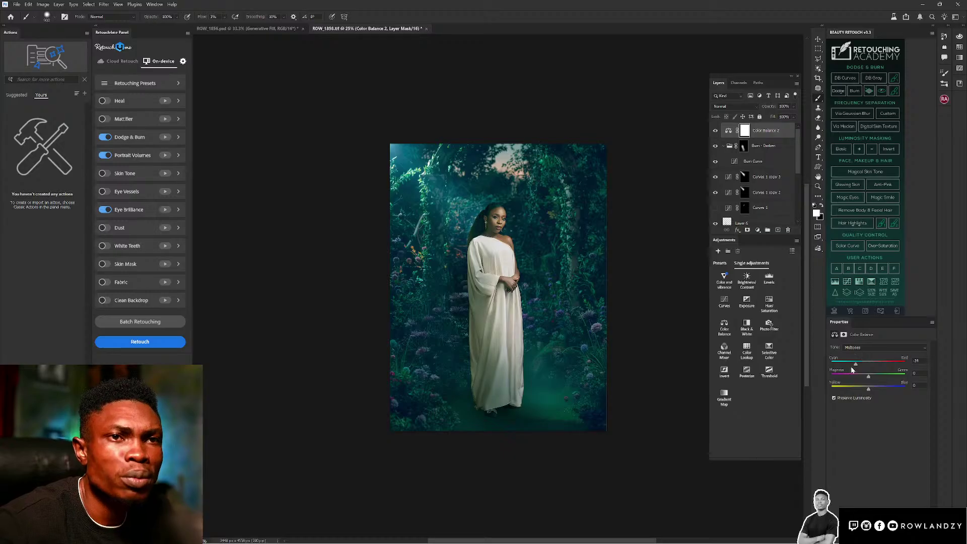
{"action": "left_click_drag", "start_coordinate": [858, 367], "coordinate": [861, 368]}
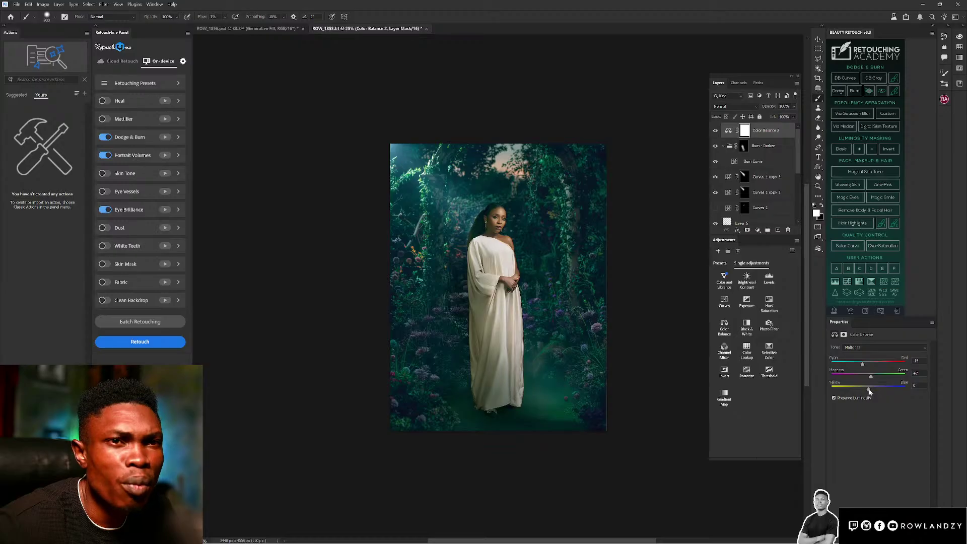
{"action": "left_click_drag", "start_coordinate": [869, 391], "coordinate": [866, 391]}
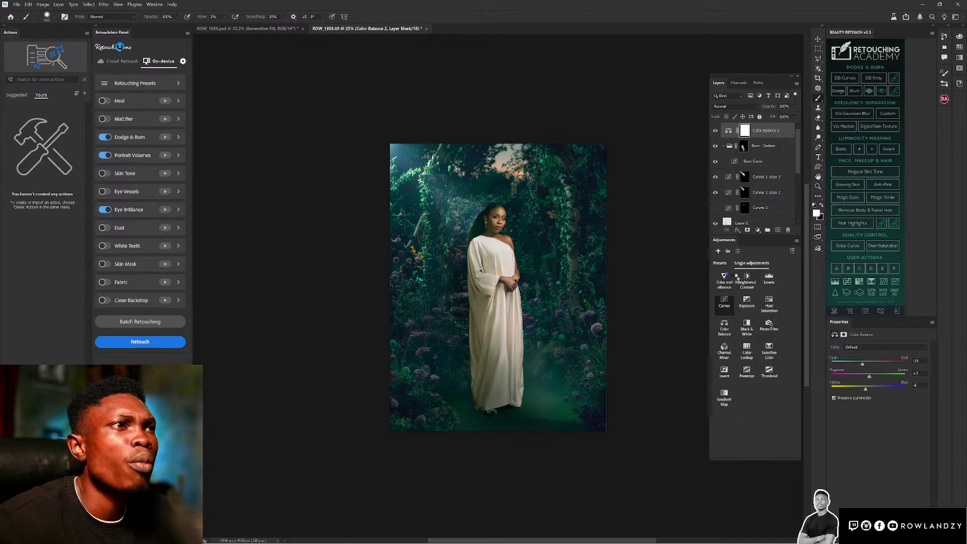
- Add a Curves layer on top, place a shadow point on its Blue channel and lift the black point slightly
{"action": "left_click", "coordinate": [724, 301]}
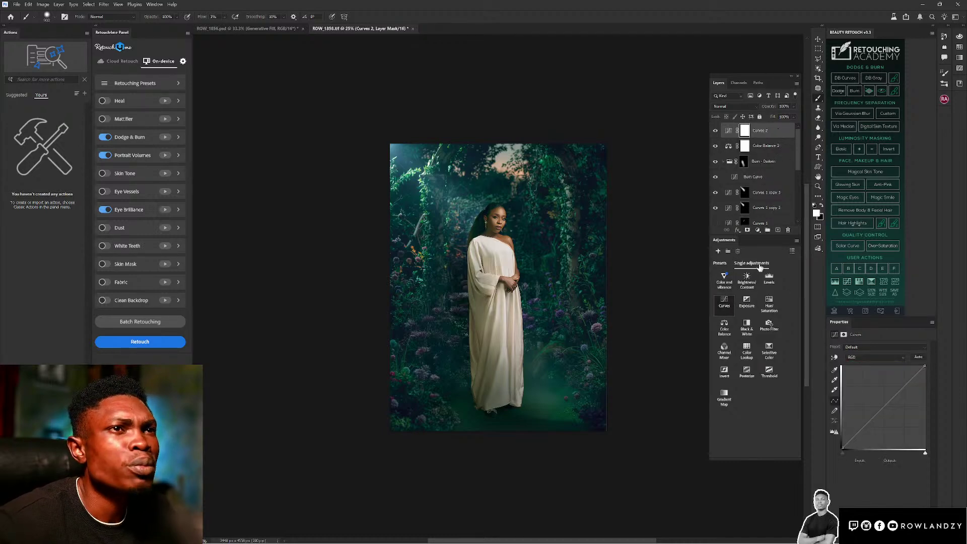
{"action": "left_click", "coordinate": [878, 357]}
{"action": "left_click", "coordinate": [874, 395]}
{"action": "left_click_drag", "start_coordinate": [869, 427], "coordinate": [864, 427]}
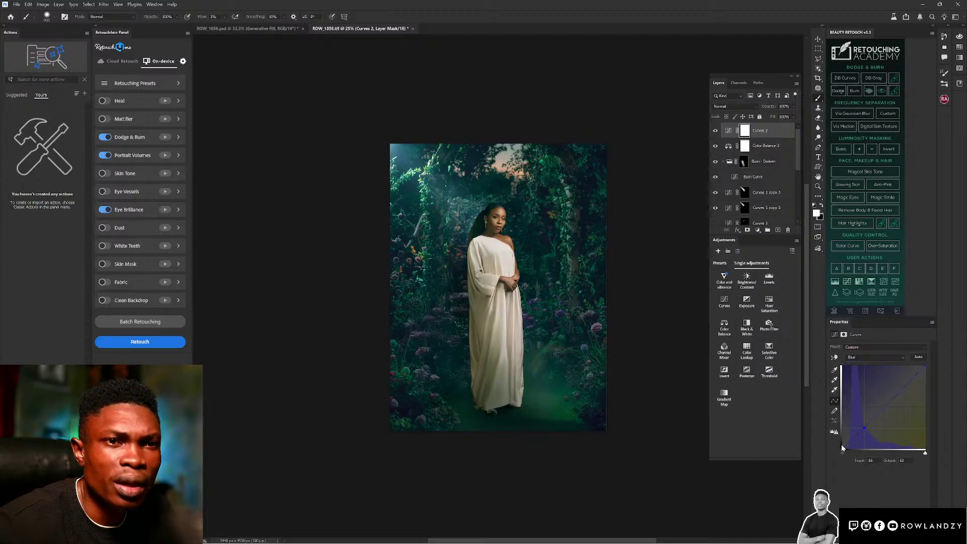
{"action": "left_click_drag", "start_coordinate": [842, 450], "coordinate": [842, 445]}
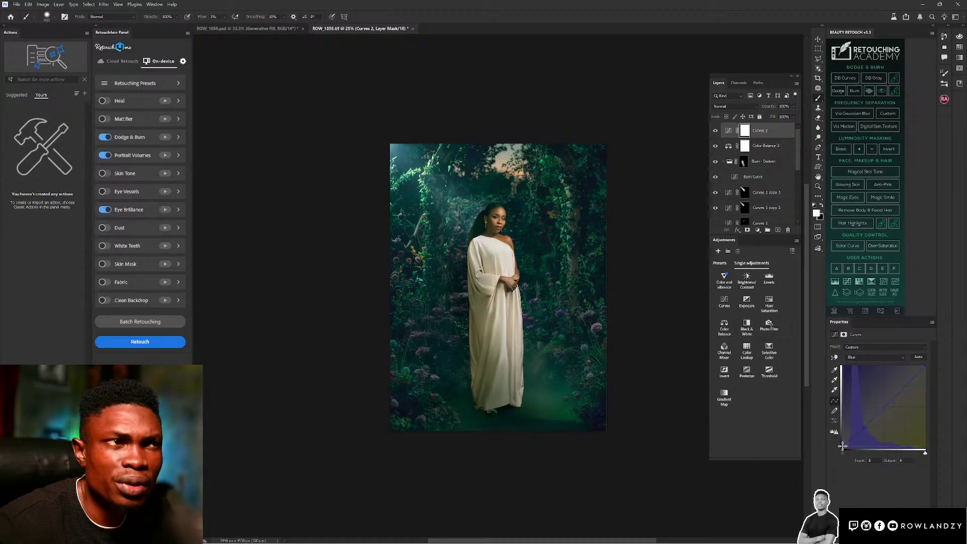
- Raise the midpoint of the Curves layer's Red channel slightly and move its black point to input 15, output 0
{"action": "left_click", "coordinate": [861, 357]}
{"action": "left_click", "coordinate": [862, 372]}
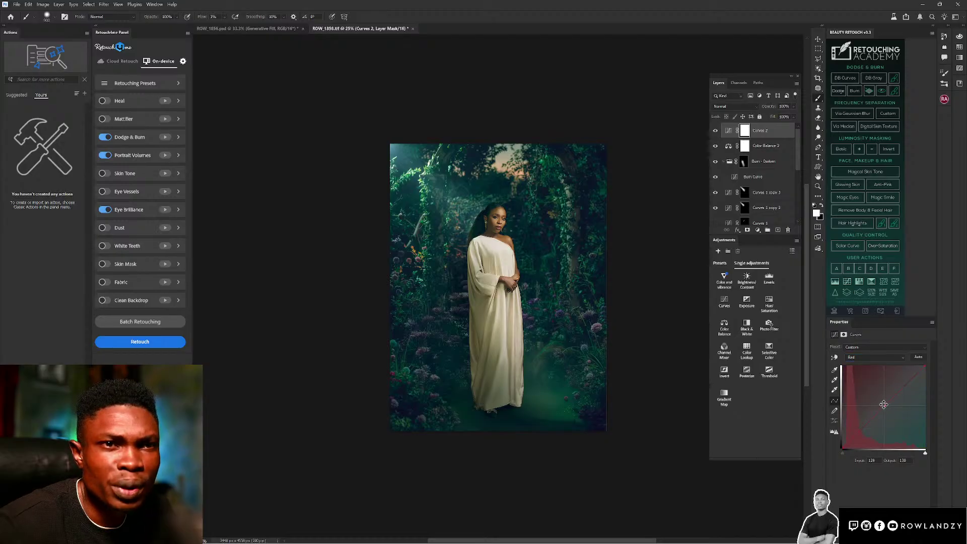
{"action": "left_click_drag", "start_coordinate": [883, 403], "coordinate": [881, 402]}
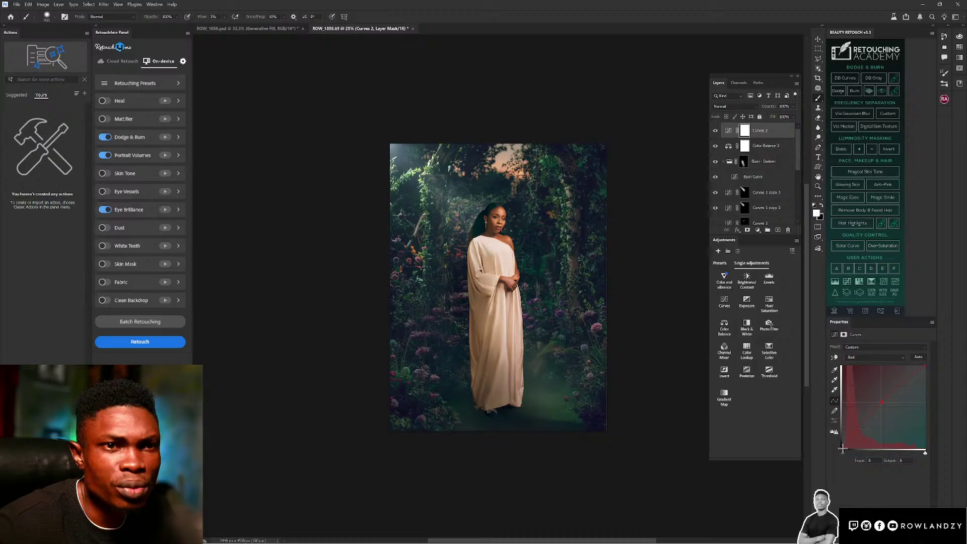
{"action": "left_click_drag", "start_coordinate": [843, 448], "coordinate": [846, 449]}
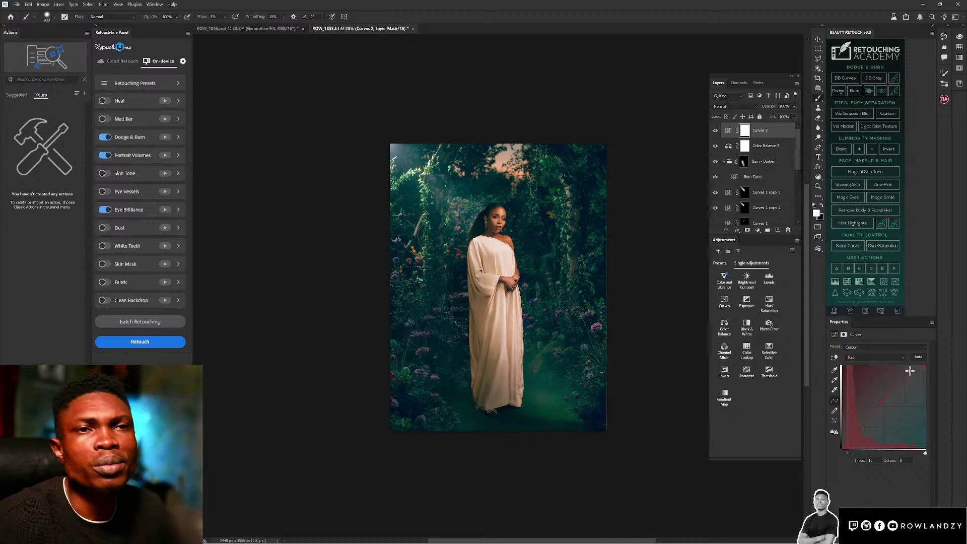
{"action": "left_click_drag", "start_coordinate": [925, 368], "coordinate": [926, 368]}
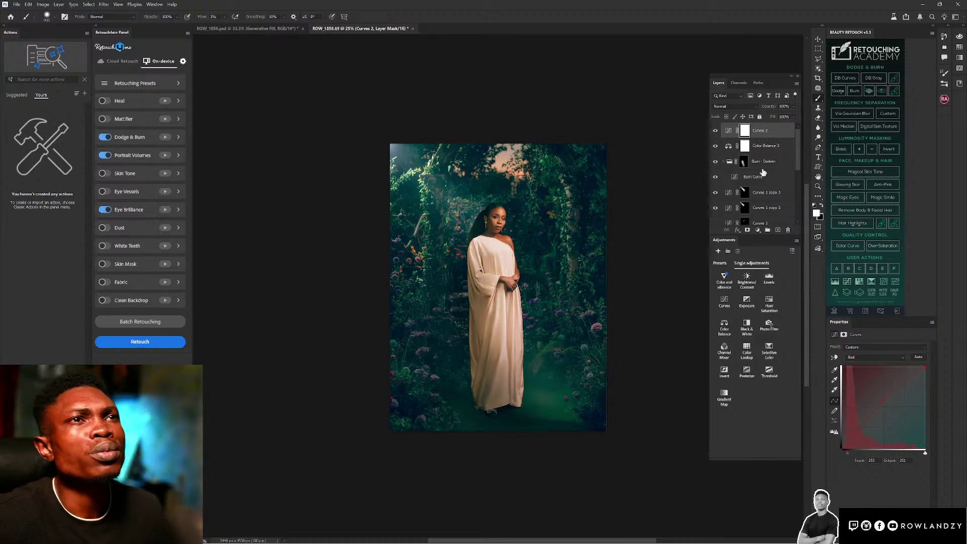
- Select Layer 5 and shrink the black brush for shading the ground at the woman's feet
{"action": "scroll", "coordinate": [763, 173], "scroll_direction": "down", "scroll_amount": 3}
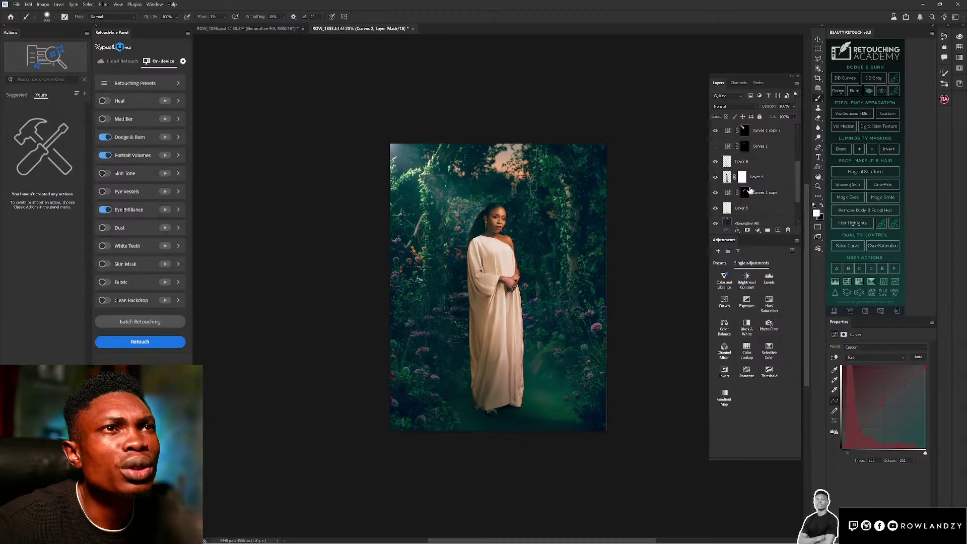
{"action": "left_click", "coordinate": [743, 208]}
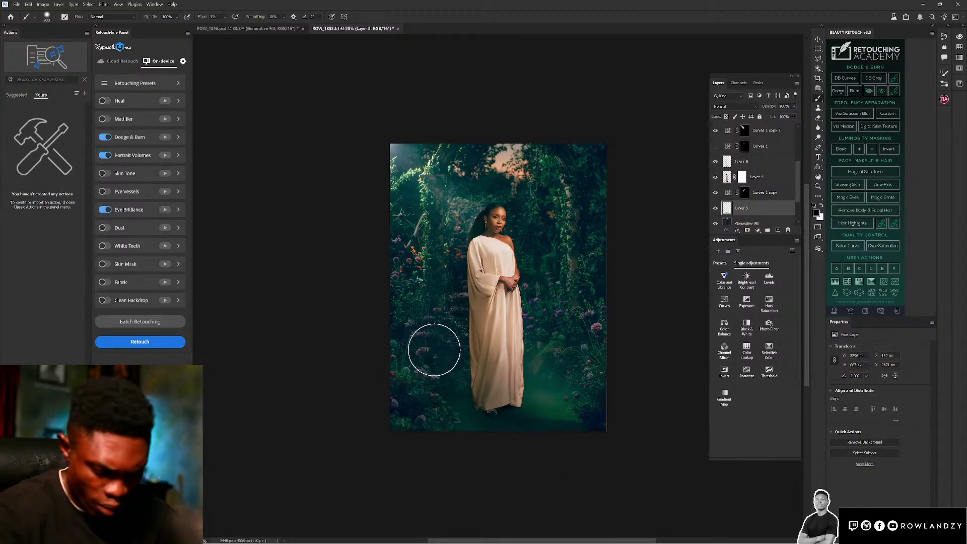
{"action": "key", "text": "bracketleft"}
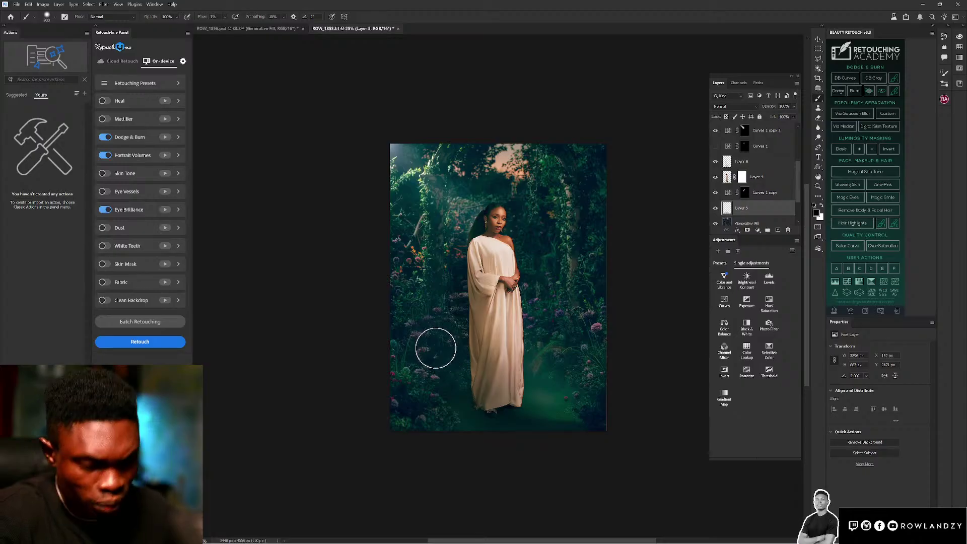
{"action": "key", "text": "bracketleft"}
{"action": "key", "text": "bracketleft"}
{"action": "key", "text": "bracketleft"}
{"action": "key", "text": "bracketleft"}
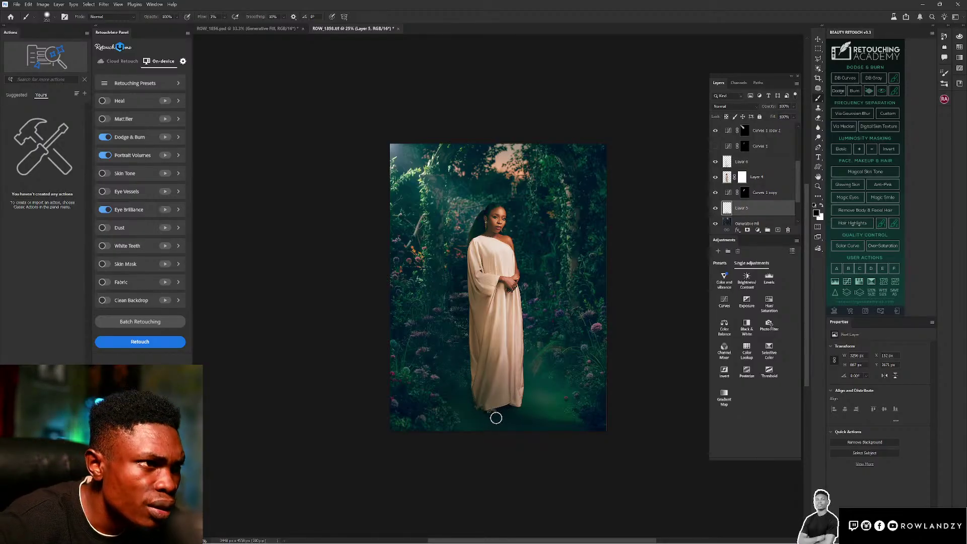
{"action": "key", "text": "bracketleft"}
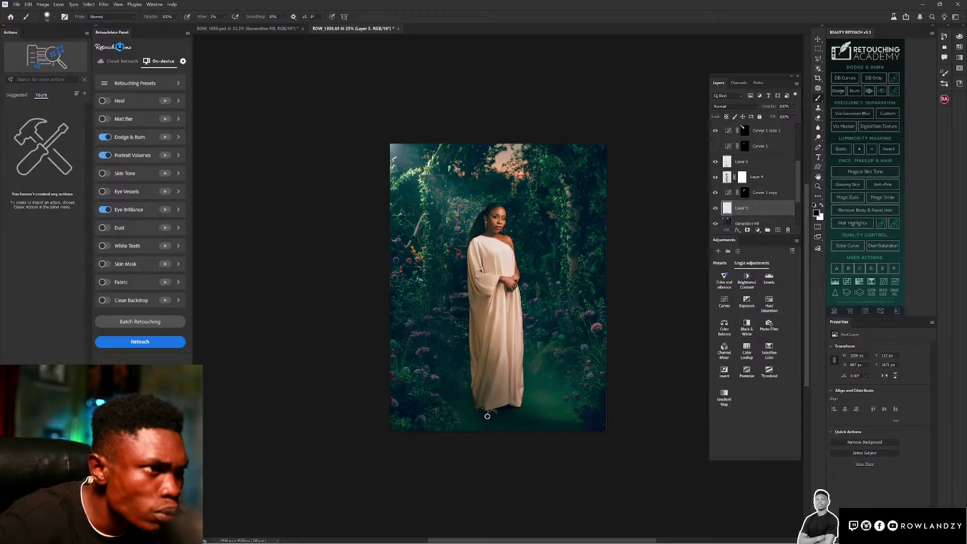
{"action": "key", "text": "bracketright"}
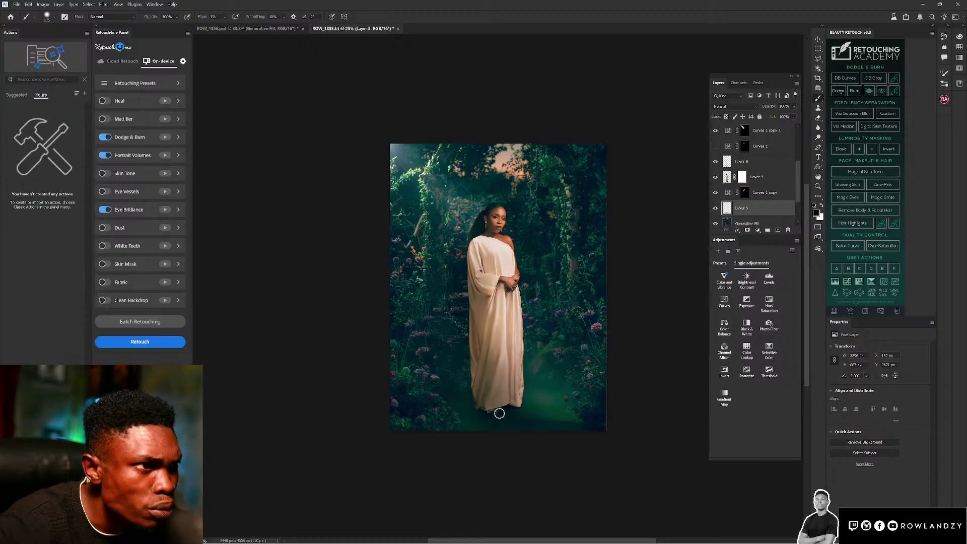
{"action": "key", "text": "bracketright"}
{"action": "key", "text": "bracketright"}
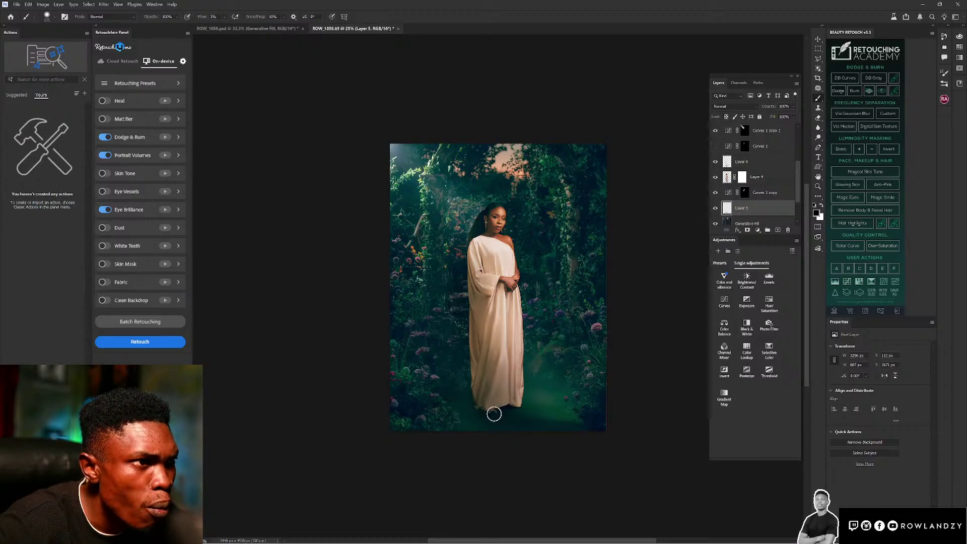
{"action": "key", "text": "bracketright"}
{"action": "key", "text": "bracketright"}
{"action": "key", "text": "ctrl+0"}
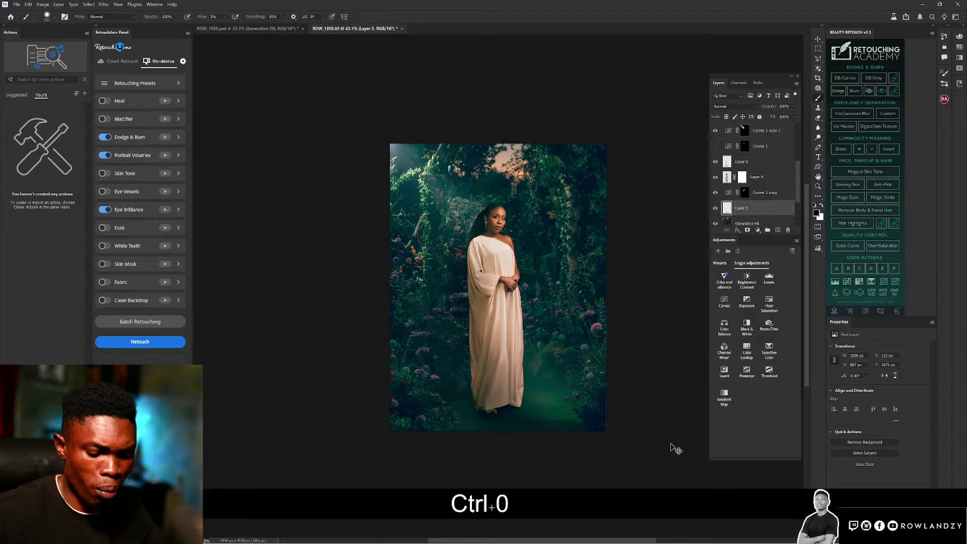
{"action": "key", "text": "ctrl+minus"}
{"action": "key", "text": "ctrl+minus"}
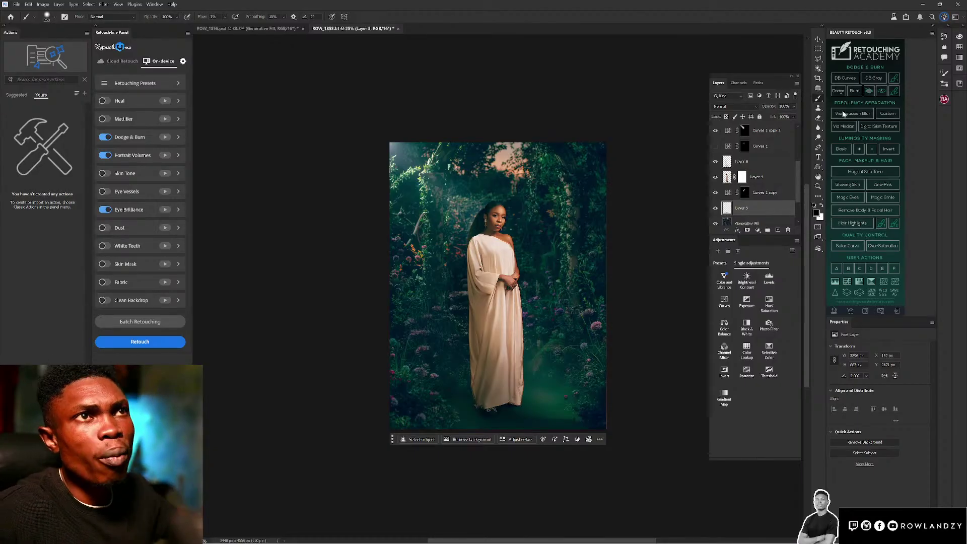
- Hide the garden composite layers from Curves 1 copy 2 down through Generative Fill, and show Group 2 and Group 1
{"action": "left_click", "coordinate": [715, 131]}
{"action": "left_click", "coordinate": [717, 177]}
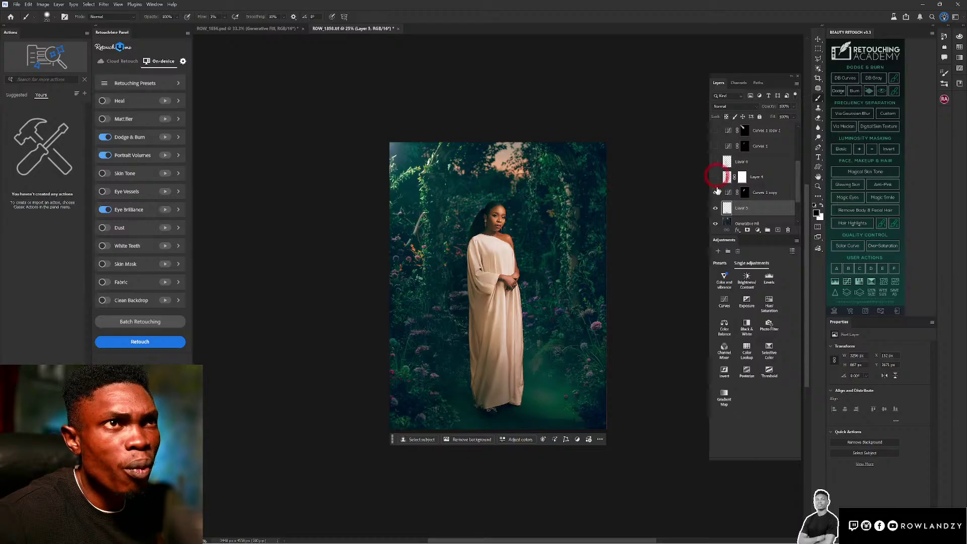
{"action": "left_click", "coordinate": [716, 193]}
{"action": "scroll", "coordinate": [716, 214], "scroll_direction": "down", "scroll_amount": 2}
{"action": "left_click", "coordinate": [715, 182]}
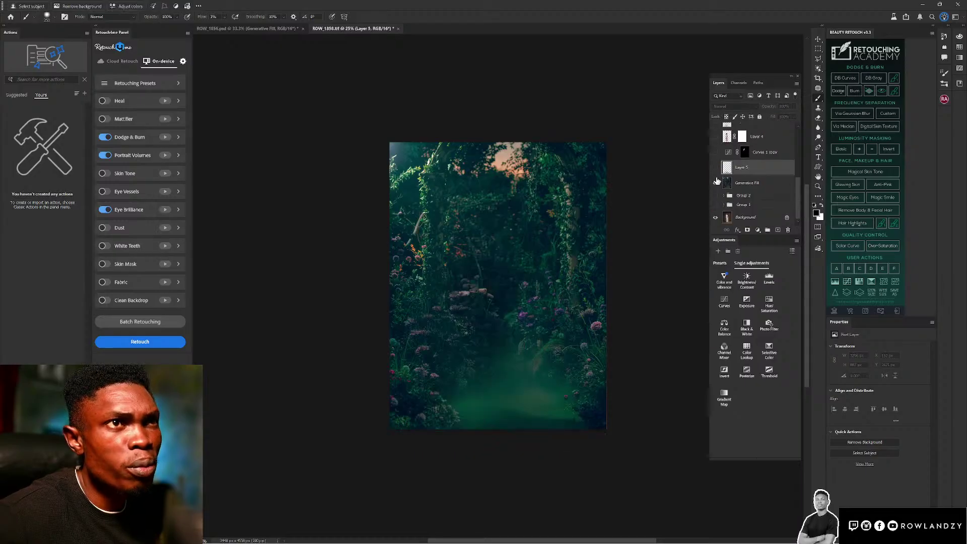
{"action": "left_click", "coordinate": [716, 195]}
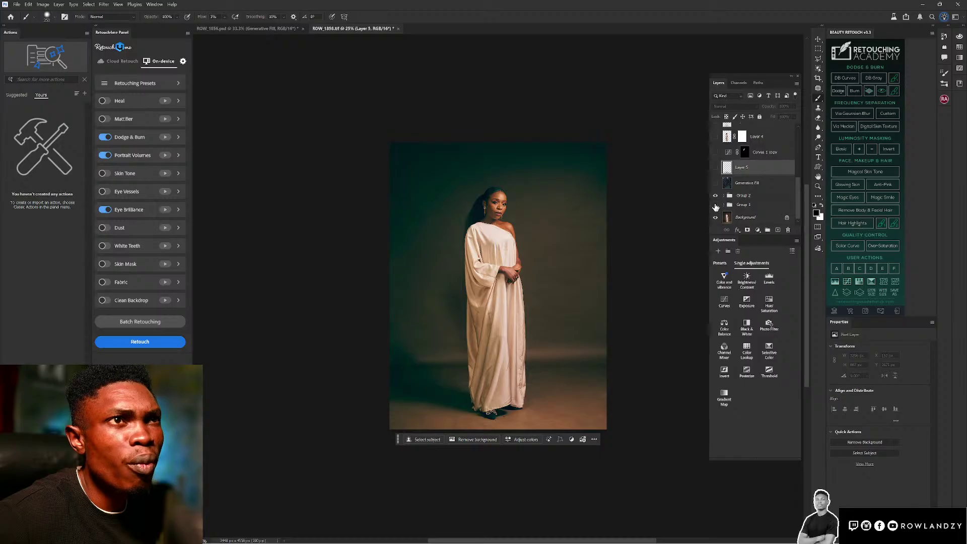
{"action": "left_click", "coordinate": [715, 206]}
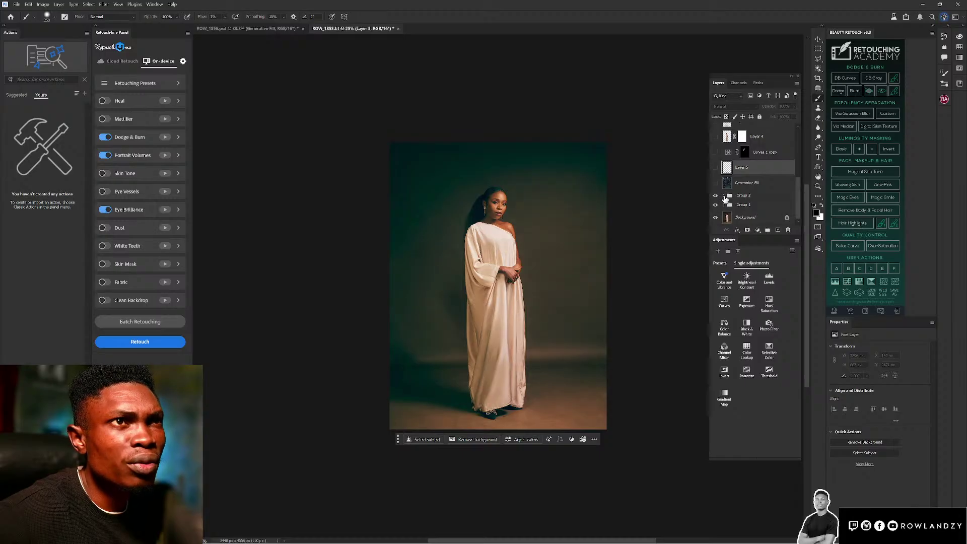
- Expand Group 2, hide Layer 3, and show its Color Balance, Layer 2, Layer 1 and lighting-change layers
{"action": "left_click", "coordinate": [724, 196]}
{"action": "left_click", "coordinate": [715, 207]}
{"action": "scroll", "coordinate": [715, 209], "scroll_direction": "down", "scroll_amount": 2}
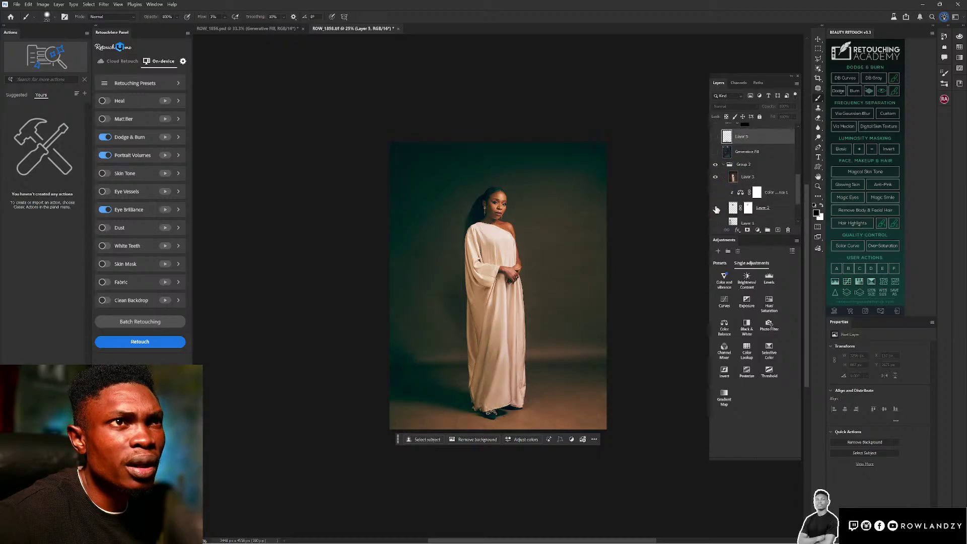
{"action": "left_click", "coordinate": [716, 194]}
{"action": "left_click", "coordinate": [716, 207]}
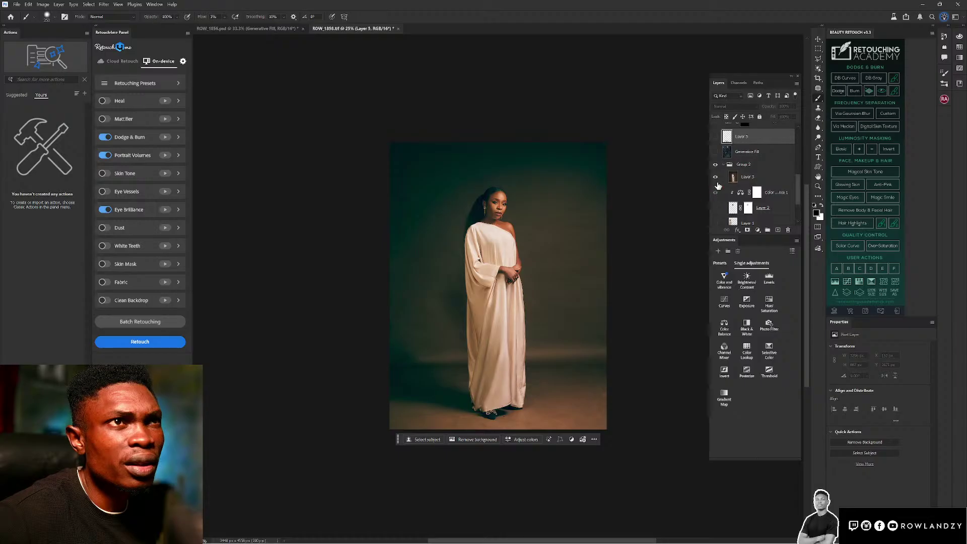
{"action": "left_click", "coordinate": [715, 177]}
{"action": "scroll", "coordinate": [717, 201], "scroll_direction": "down", "scroll_amount": 3}
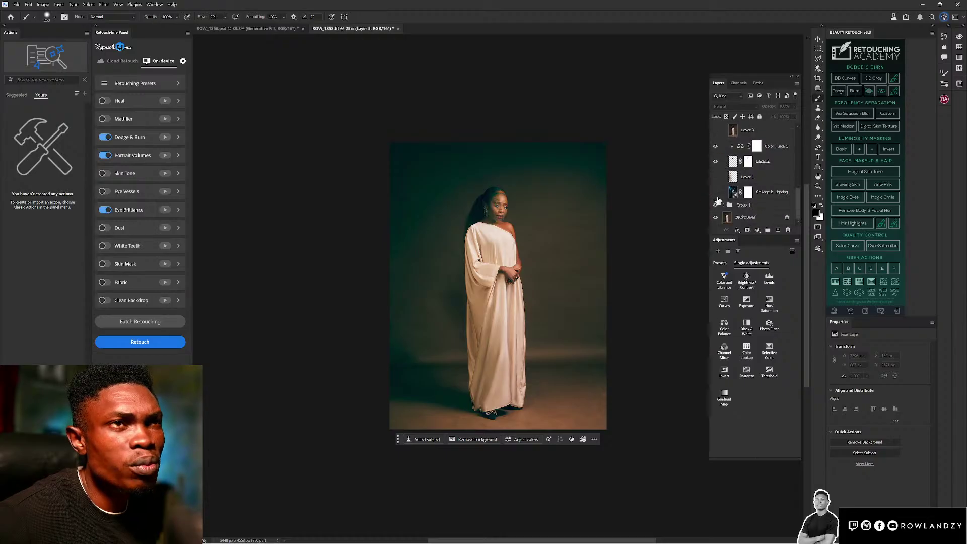
{"action": "left_click", "coordinate": [715, 192]}
{"action": "left_click", "coordinate": [715, 178]}
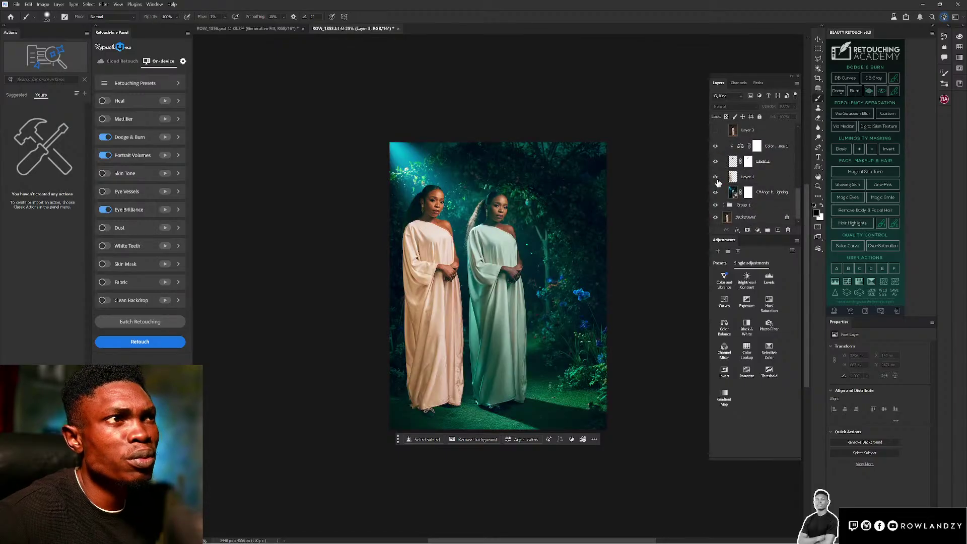
- Compare the green-lit garden version with and without Layer 1 and Layer 2
{"action": "left_click", "coordinate": [719, 183]}
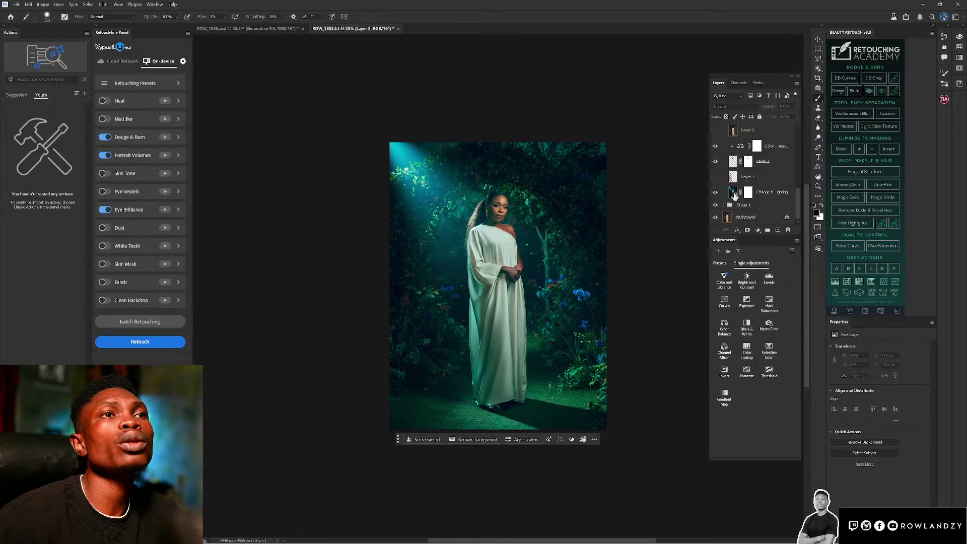
{"action": "left_click", "coordinate": [715, 176]}
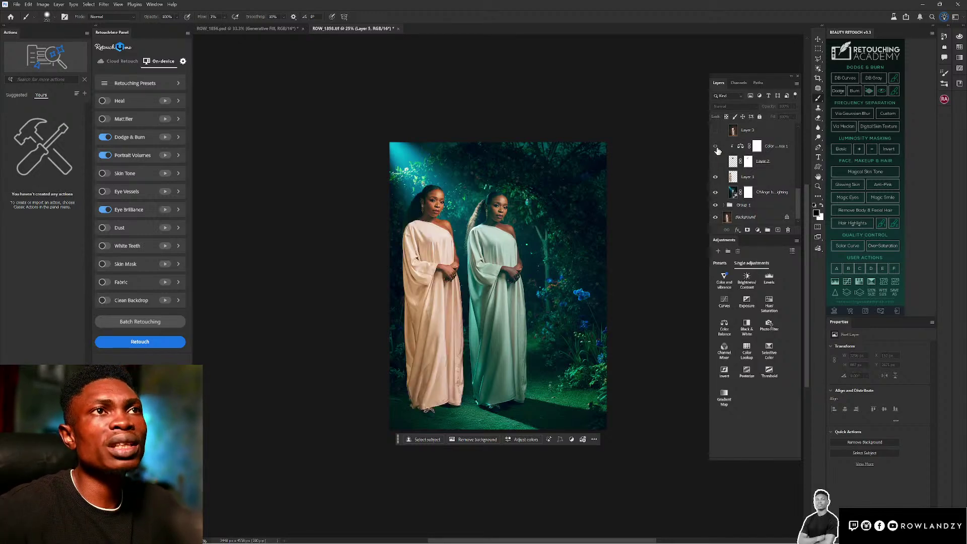
{"action": "left_click", "coordinate": [715, 161]}
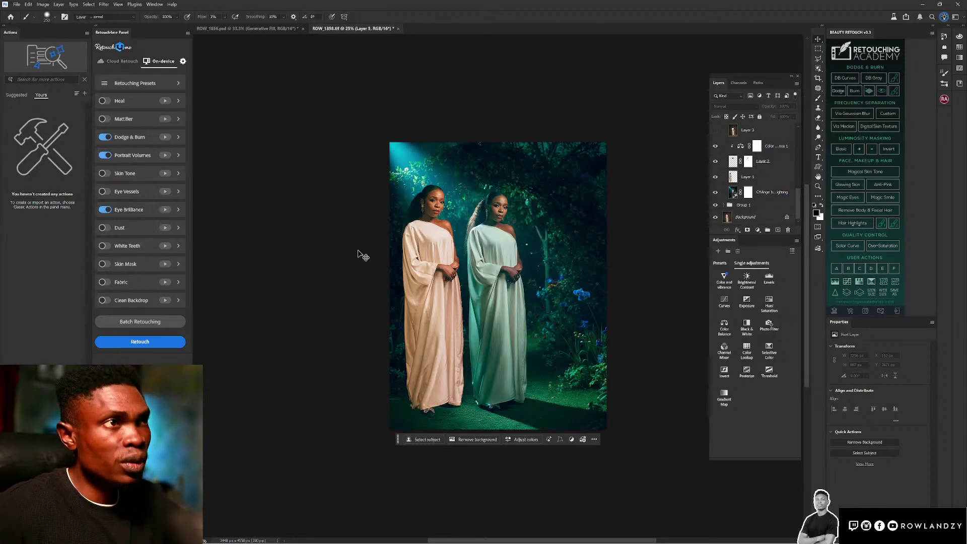
- Move Layer 1 over the green-lit figure and scale it down to about 95.5% to match
{"action": "key", "text": "v"}
{"action": "left_click_drag", "start_coordinate": [436, 261], "coordinate": [502, 252]}
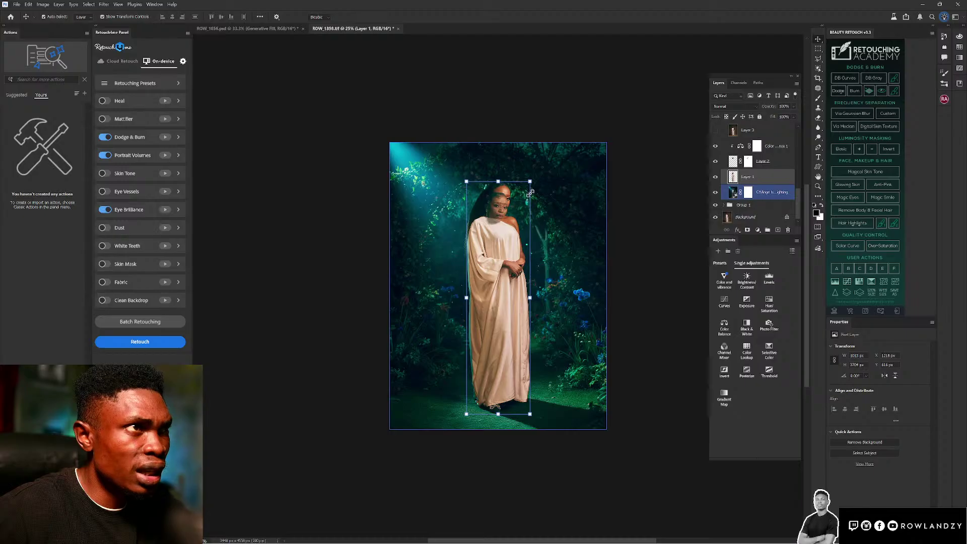
{"action": "left_click_drag", "start_coordinate": [531, 193], "coordinate": [528, 192]}
{"action": "scroll", "coordinate": [468, 216], "scroll_direction": "up", "scroll_amount": 1}
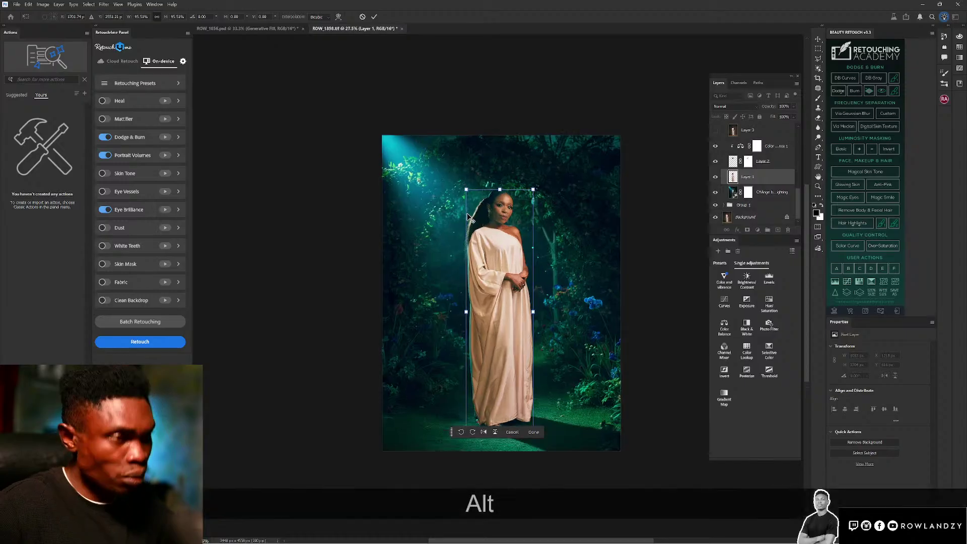
{"action": "scroll", "coordinate": [468, 217], "scroll_direction": "up", "scroll_amount": 5}
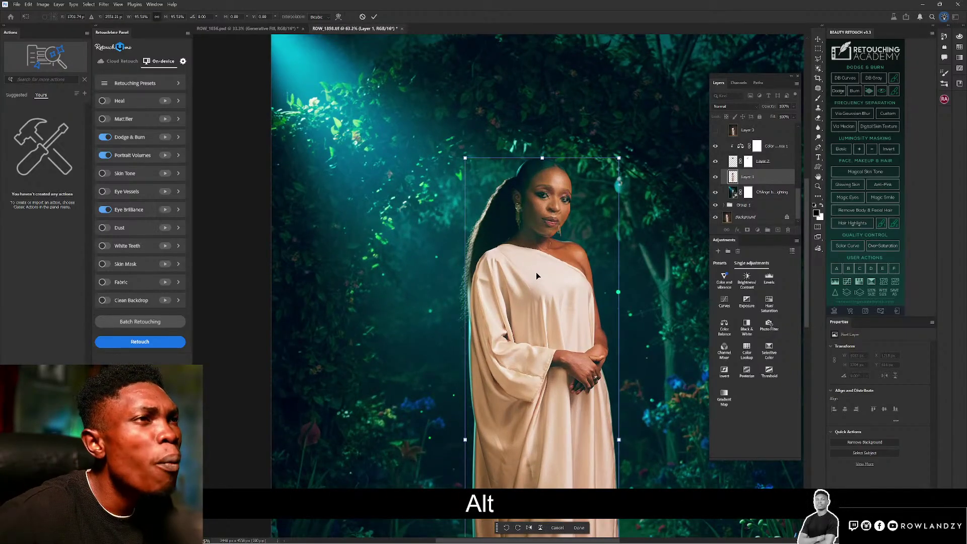
- Apply the transform on Layer 1 and nudge the woman into alignment with the figure underneath
{"action": "left_click", "coordinate": [536, 267]}
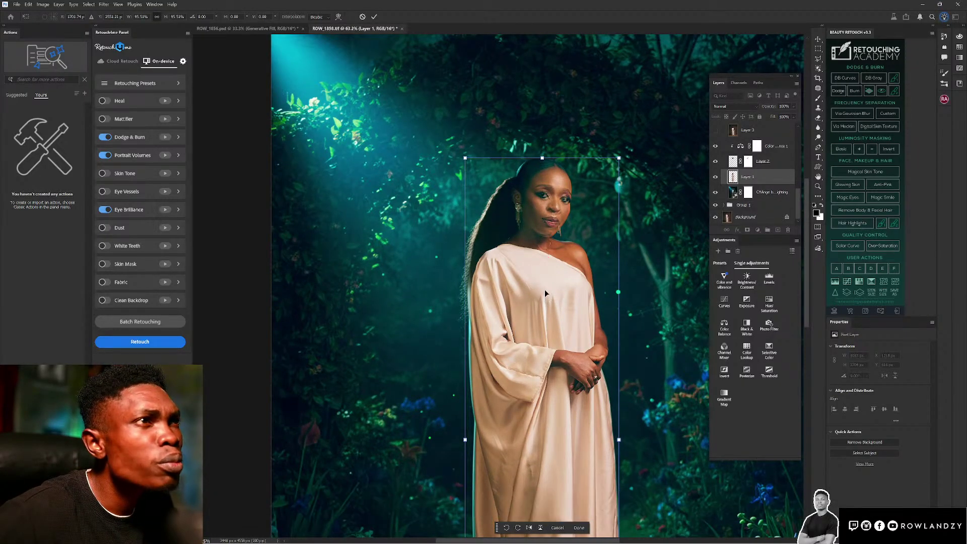
{"action": "left_click", "coordinate": [545, 279]}
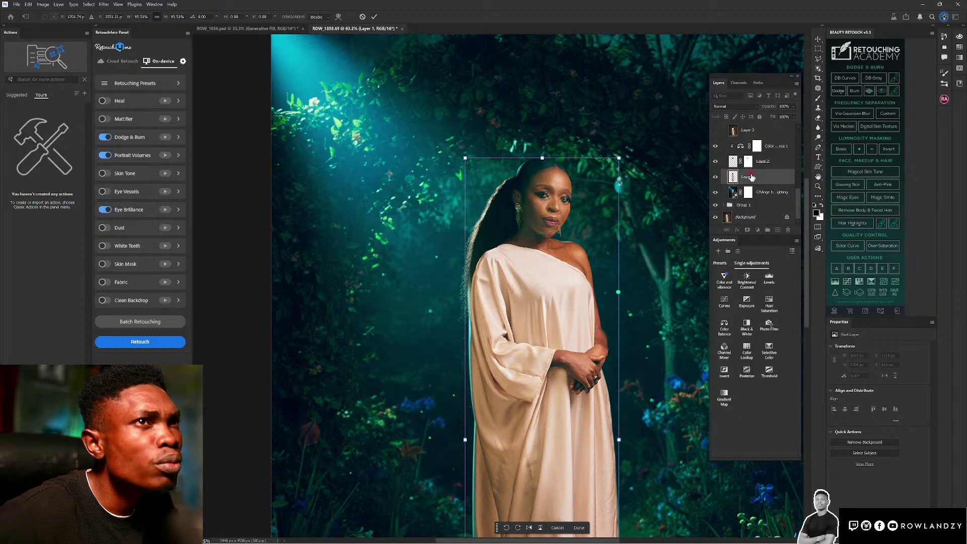
{"action": "key", "text": "ctrl+z"}
{"action": "key", "text": "ctrl+shift+z"}
{"action": "key", "text": "Return"}
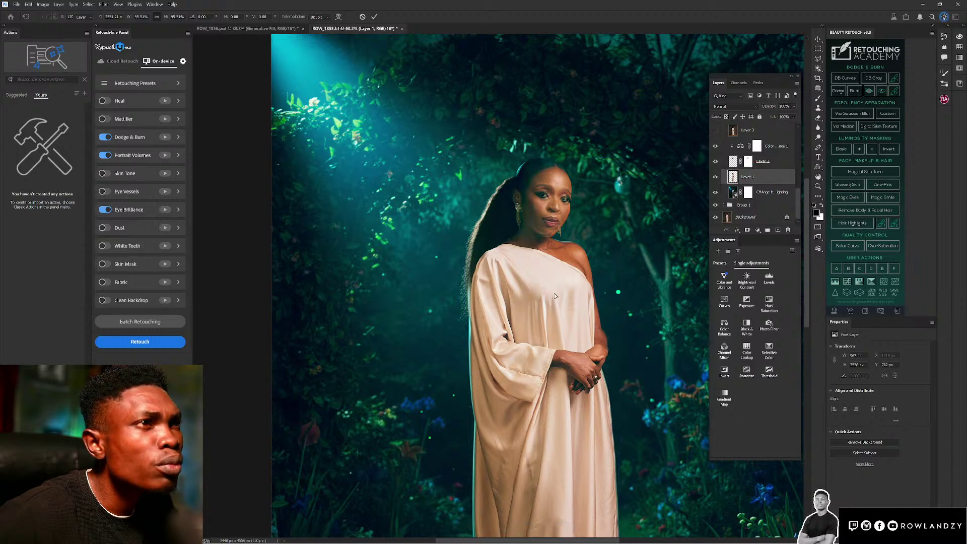
{"action": "mouse_move", "coordinate": [551, 325]}
{"action": "left_mouse_down"}
{"action": "mouse_move", "coordinate": [554, 298]}
{"action": "mouse_move", "coordinate": [552, 316]}
{"action": "left_mouse_up"}
- Add a mask to Layer 1 and clip a copy of the Color Balance adjustment to it, hiding the original adjustment
{"action": "scroll", "coordinate": [560, 298], "scroll_direction": "down", "scroll_amount": 3}
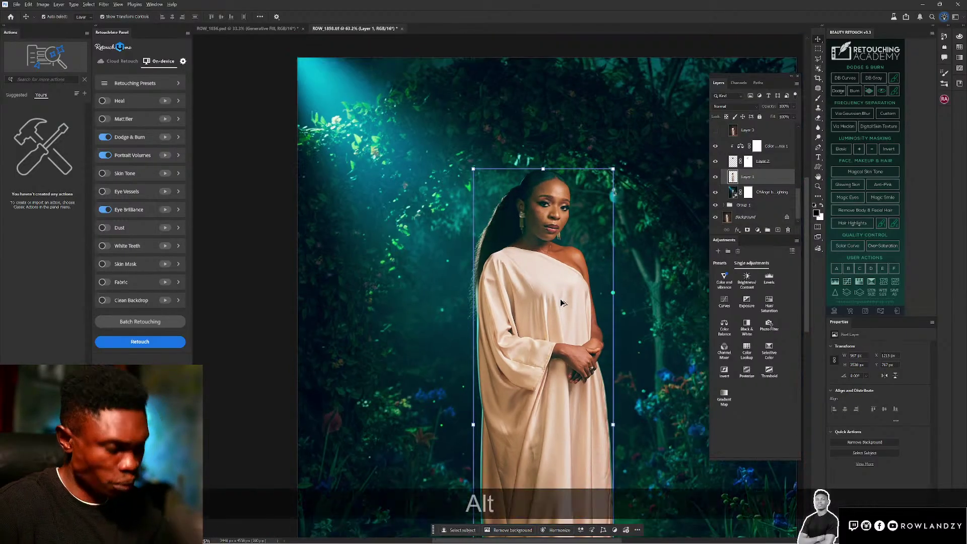
{"action": "scroll", "coordinate": [561, 299], "scroll_direction": "down", "scroll_amount": 3}
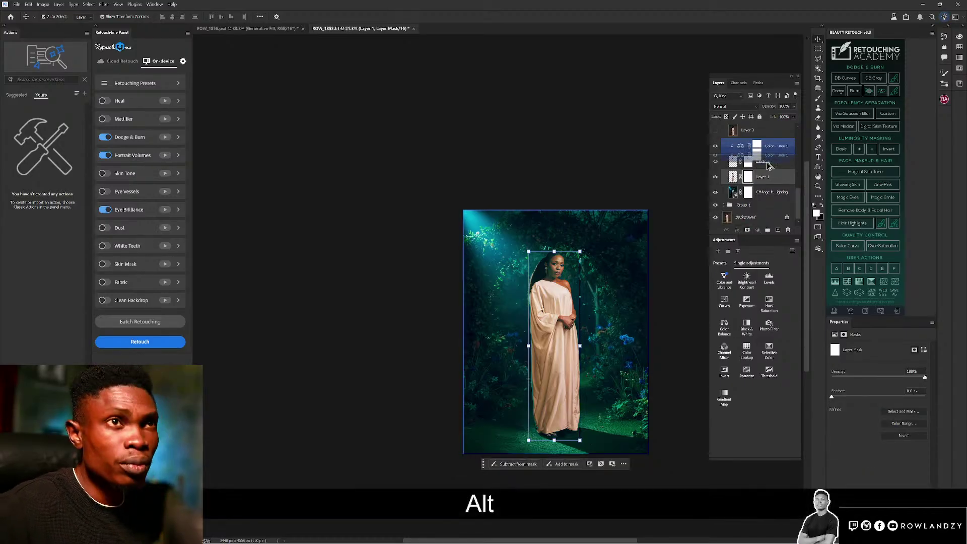
{"action": "left_click_drag", "start_coordinate": [767, 151], "coordinate": [765, 172]}
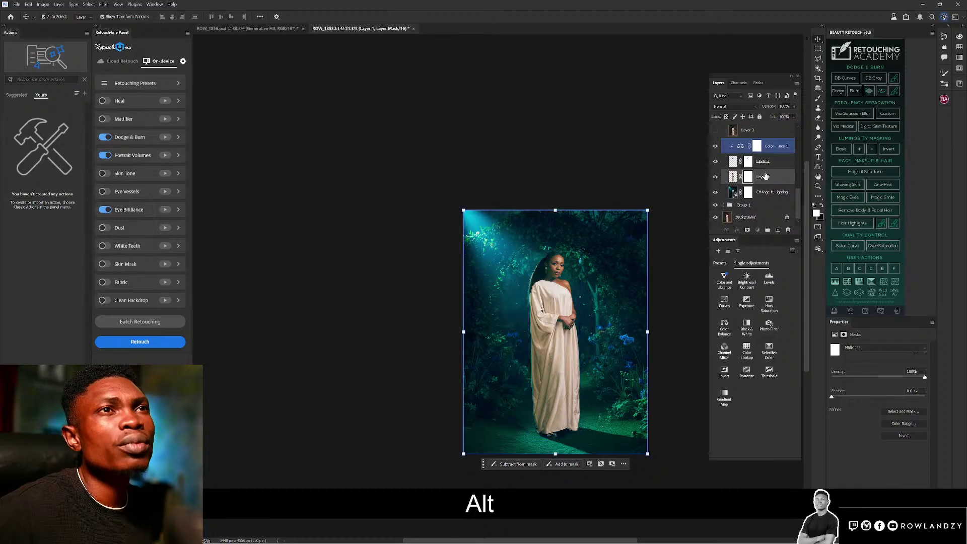
{"action": "left_click", "coordinate": [762, 177]}
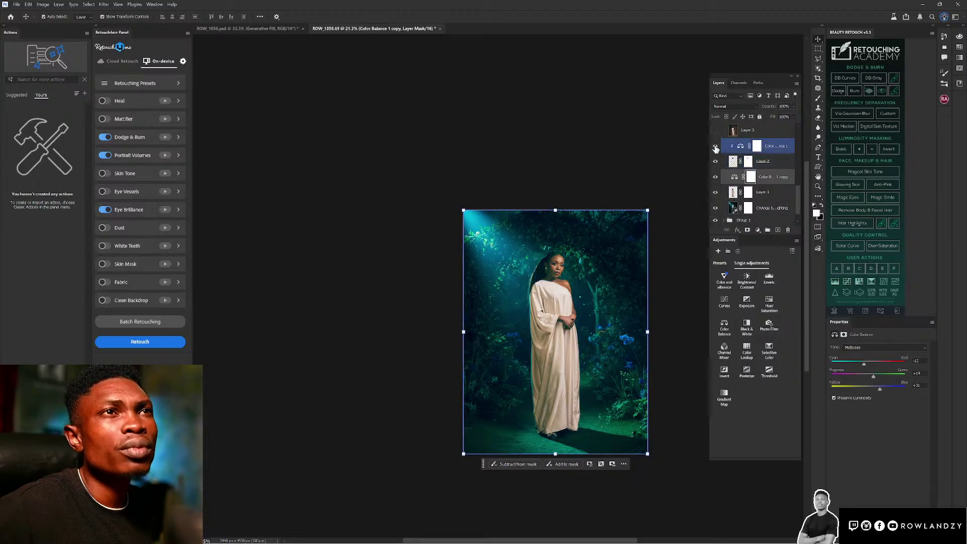
{"action": "left_click", "coordinate": [763, 185], "text": "alt"}
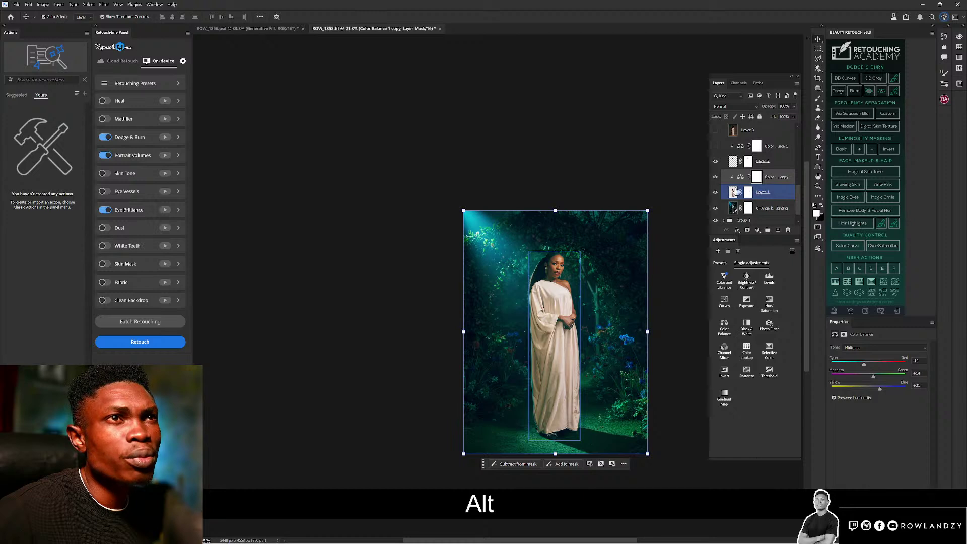
- Compare the image with and without Layer 1
{"action": "left_click", "coordinate": [733, 194]}
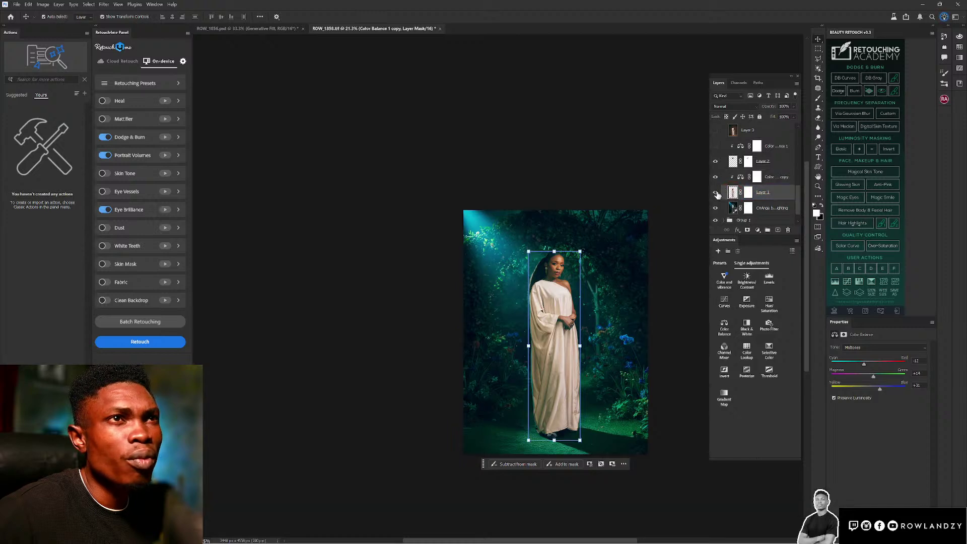
{"action": "left_click", "coordinate": [733, 192]}
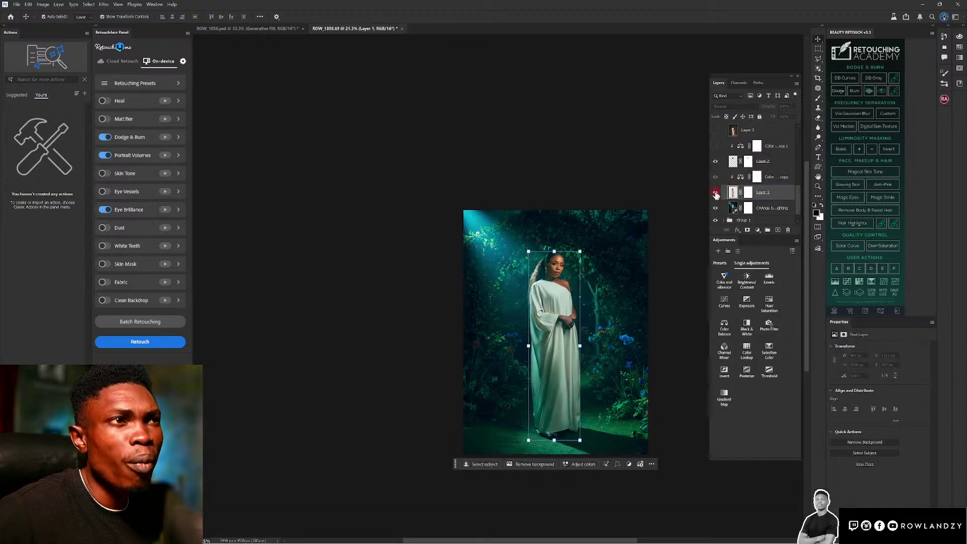
{"action": "key", "text": "alt+bracketright"}
- Select Layer 1's mask and paint along the left side of the robe with an enlarged black brush
{"action": "left_click", "coordinate": [749, 192]}
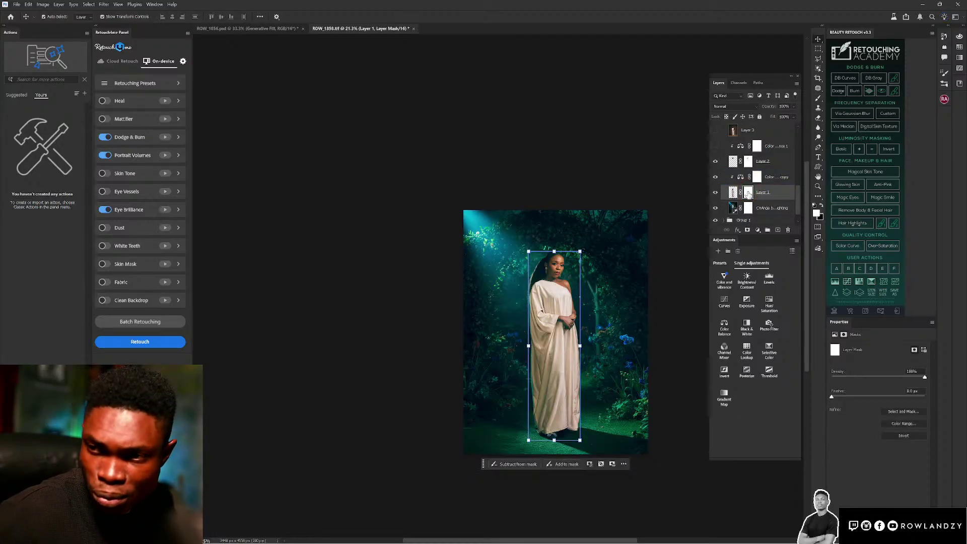
{"action": "left_click", "coordinate": [593, 230]}
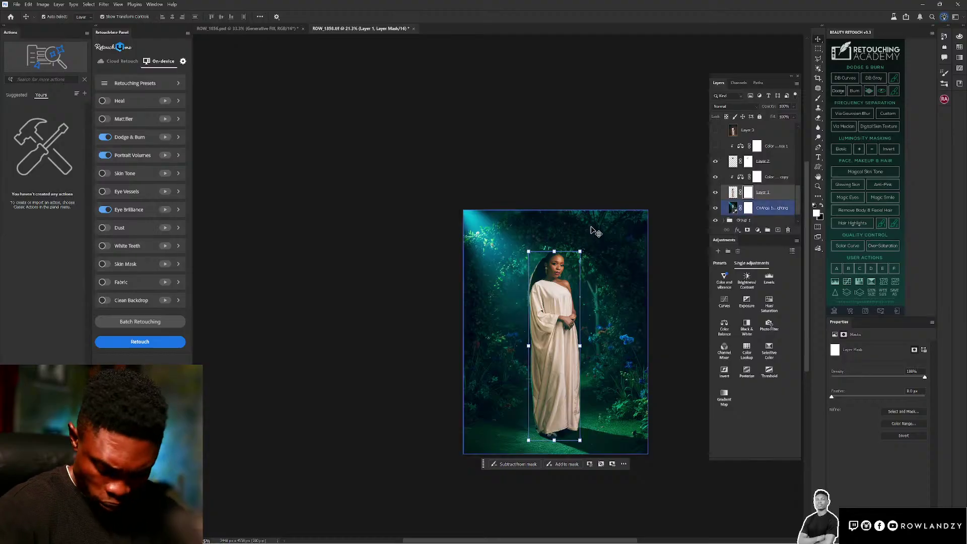
{"action": "key", "text": "ctrl+equal"}
{"action": "key", "text": "ctrl+equal"}
{"action": "key", "text": "ctrl+equal"}
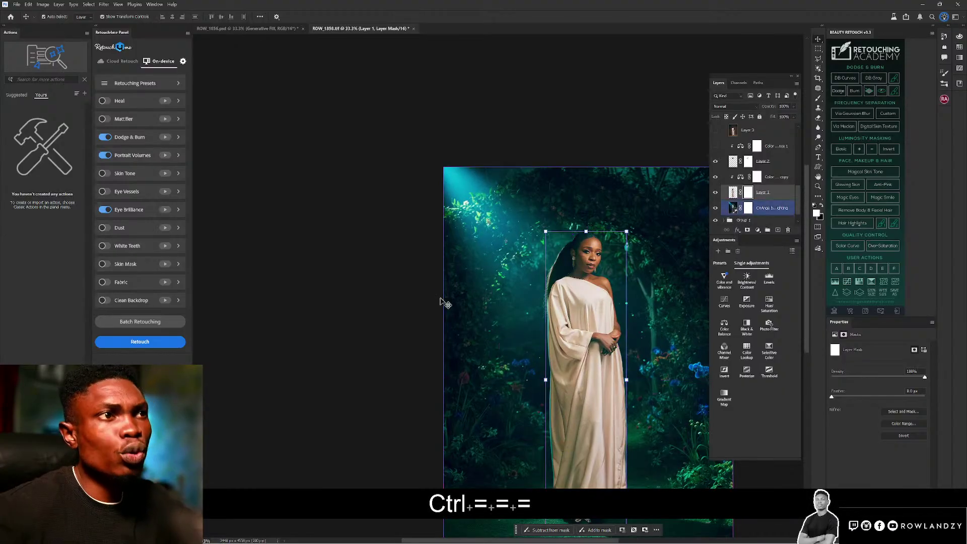
{"action": "left_click_drag", "start_coordinate": [643, 377], "coordinate": [530, 302]}
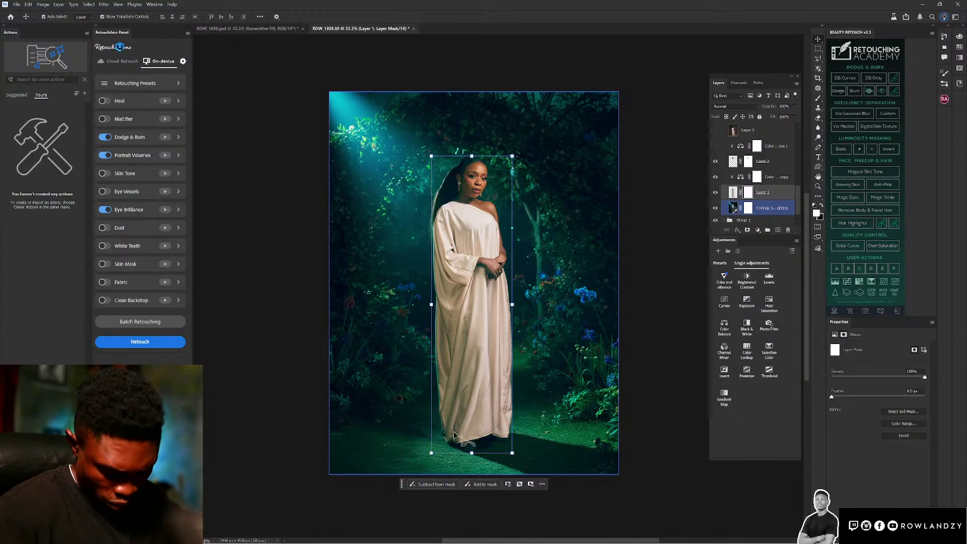
{"action": "key", "text": "b"}
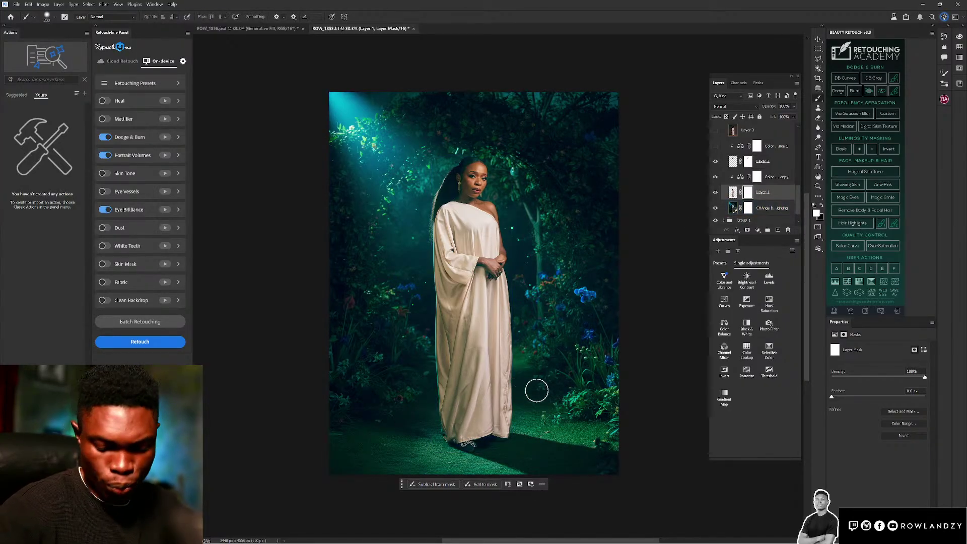
{"action": "key", "text": "bracketright"}
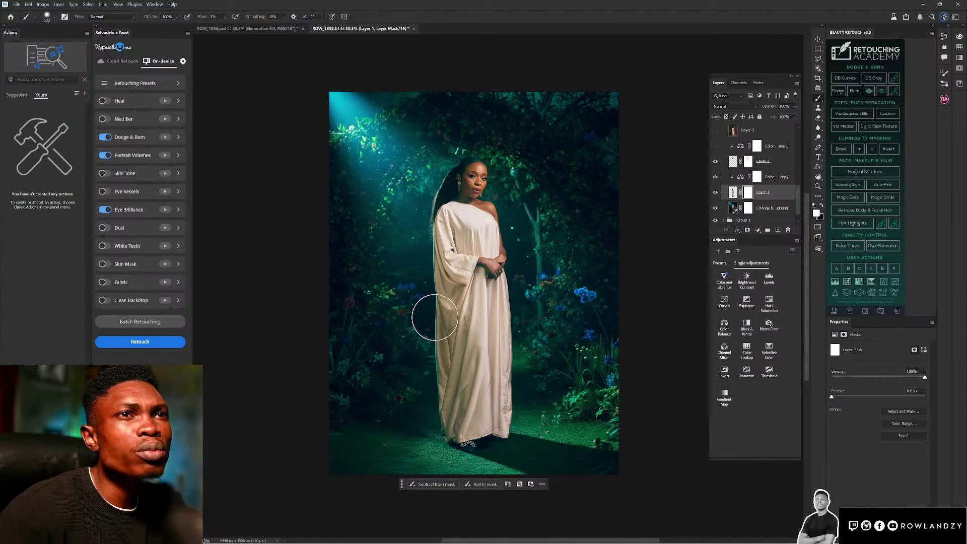
{"action": "key", "text": "x"}
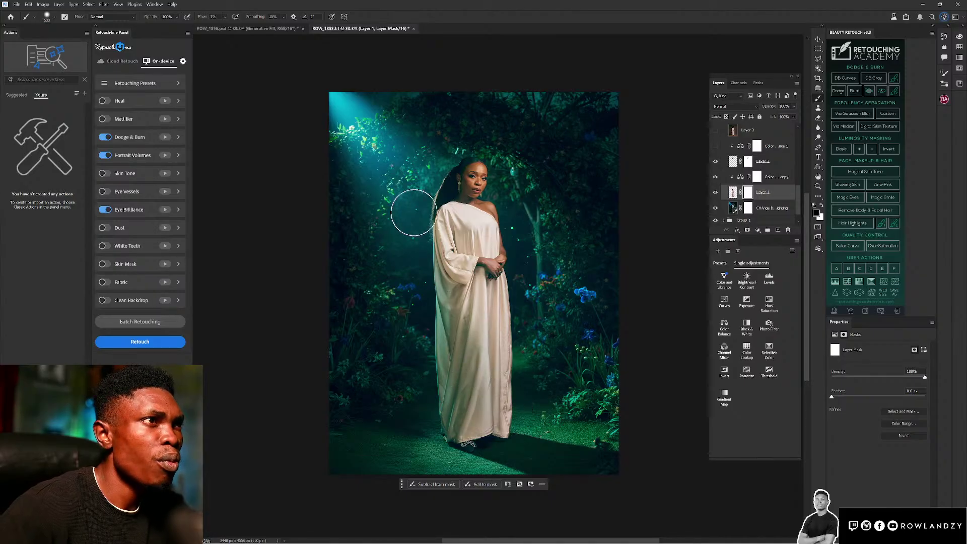
- Shrink the black brush and paint on Layer 1's mask along the woman's hair and shoulder to reveal the lit edge
{"action": "key", "text": "bracketleft"}
{"action": "key", "text": "bracketleft"}
{"action": "key", "text": "bracketleft"}
{"action": "key", "text": "bracketleft"}
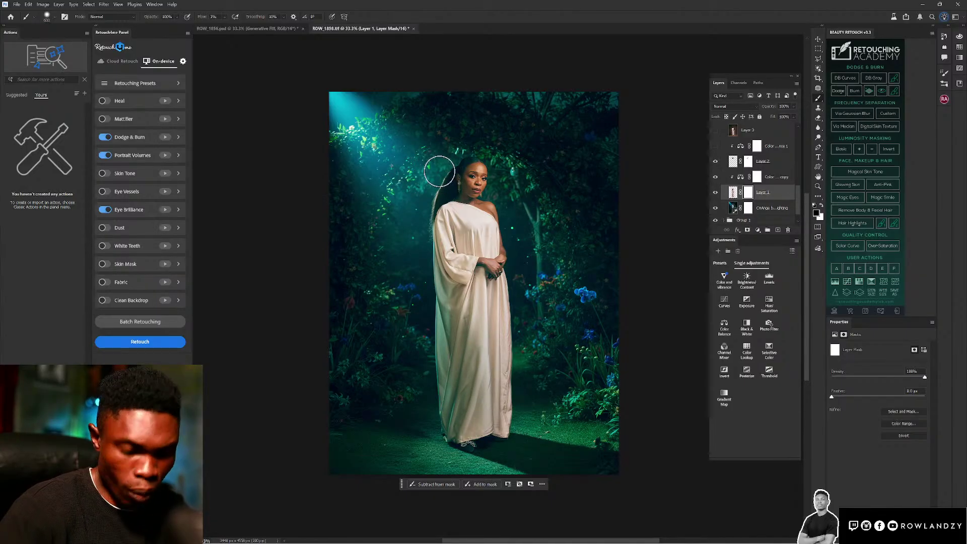
{"action": "left_click_drag", "start_coordinate": [438, 164], "coordinate": [428, 220]}
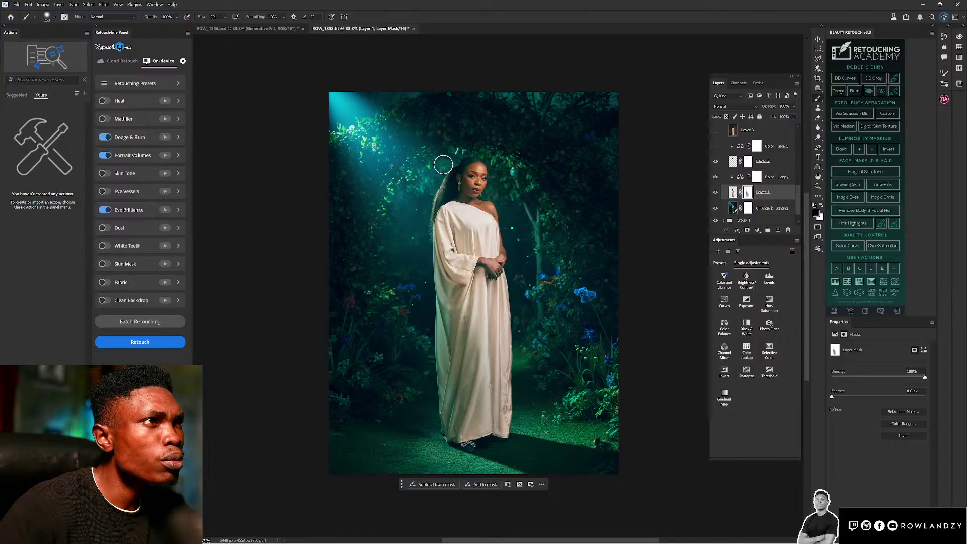
{"action": "mouse_move", "coordinate": [441, 164]}
{"action": "left_mouse_down"}
{"action": "mouse_move", "coordinate": [445, 189]}
{"action": "mouse_move", "coordinate": [429, 224]}
{"action": "left_mouse_up"}
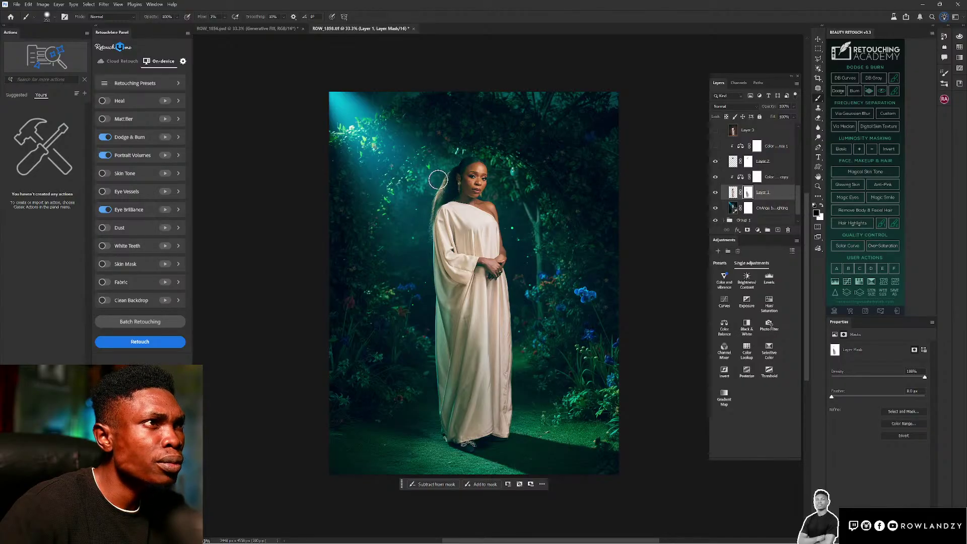
{"action": "left_click_drag", "start_coordinate": [438, 180], "coordinate": [431, 237]}
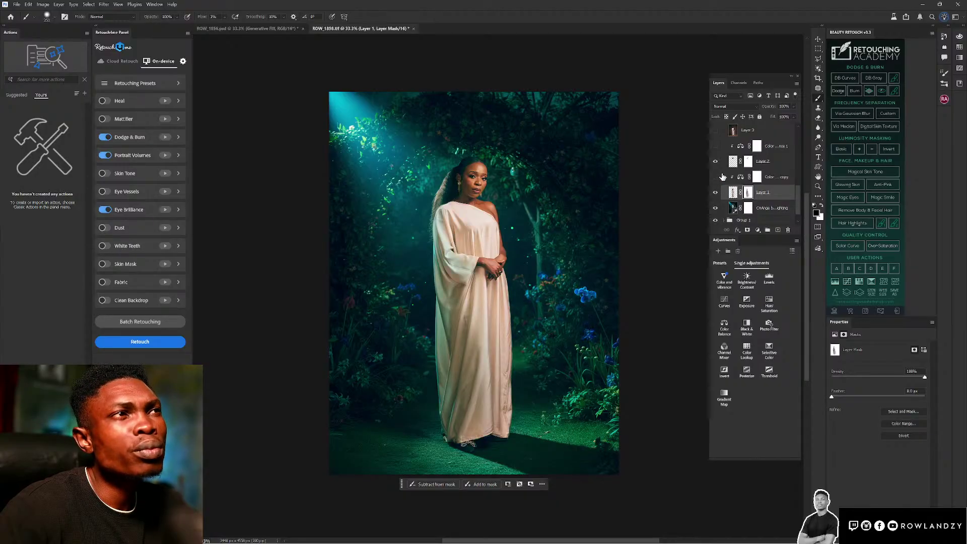
- Set the copied Color Balance midtones to about -26 cyan-red, +27 magenta-green and +33 yellow-blue, with Layer 2 hidden
{"action": "left_click", "coordinate": [717, 176]}
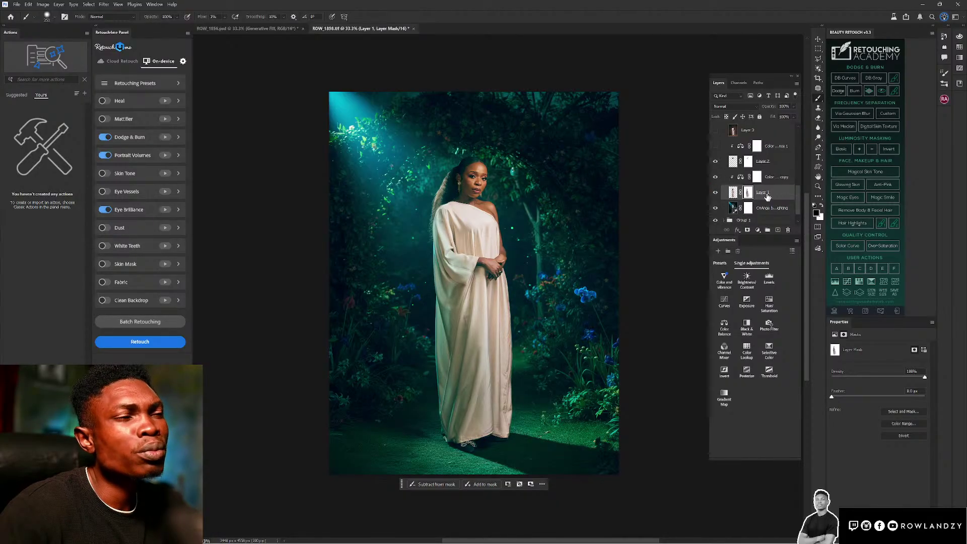
{"action": "left_click", "coordinate": [740, 177]}
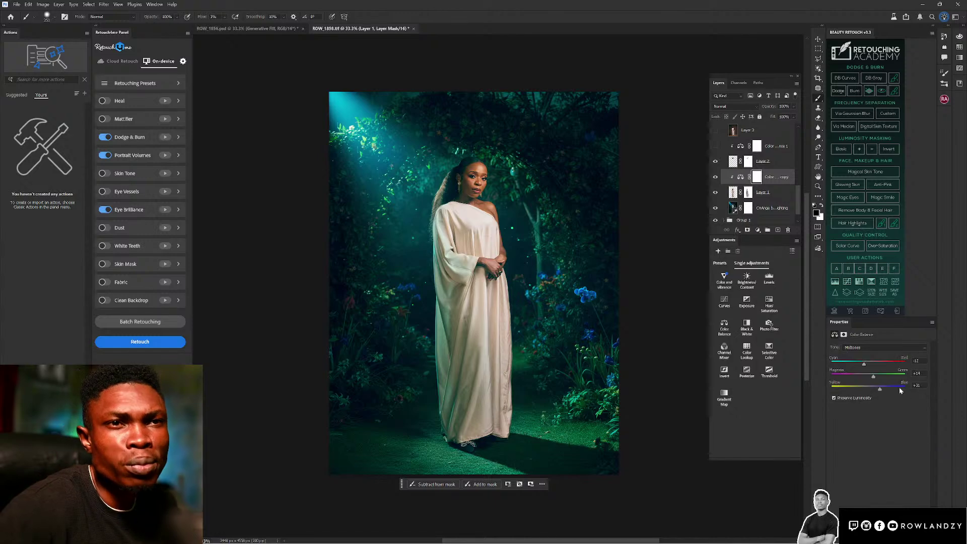
{"action": "left_click_drag", "start_coordinate": [869, 373], "coordinate": [879, 378]}
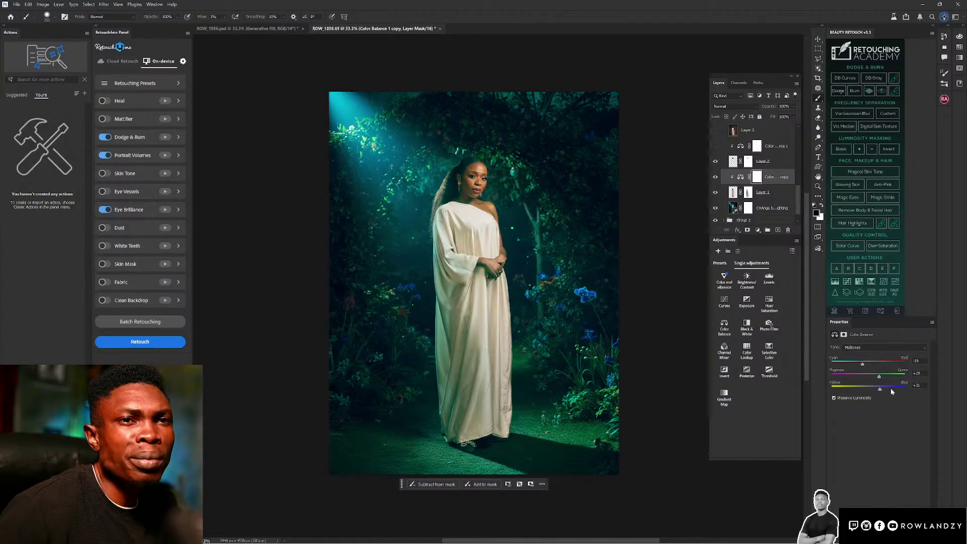
{"action": "left_click_drag", "start_coordinate": [880, 389], "coordinate": [872, 392]}
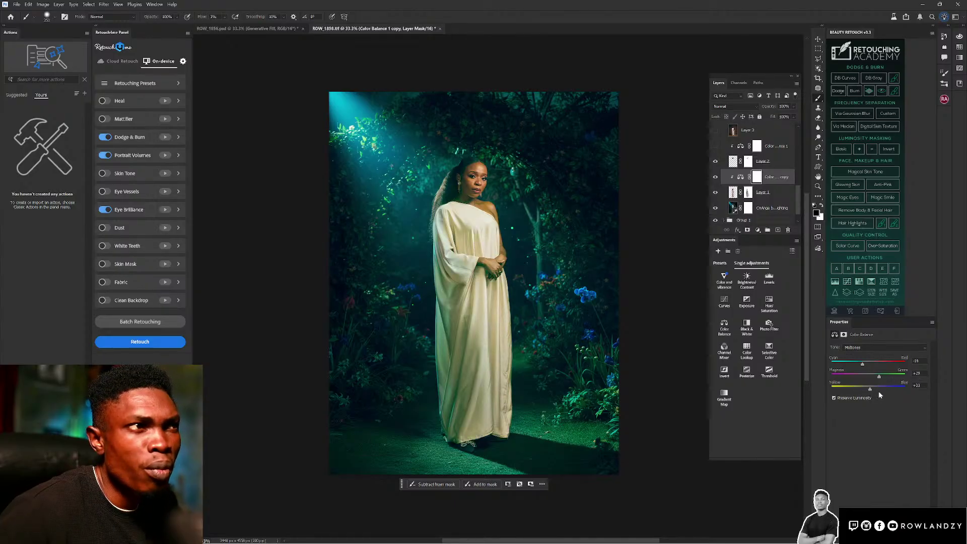
{"action": "left_click_drag", "start_coordinate": [879, 391], "coordinate": [880, 390]}
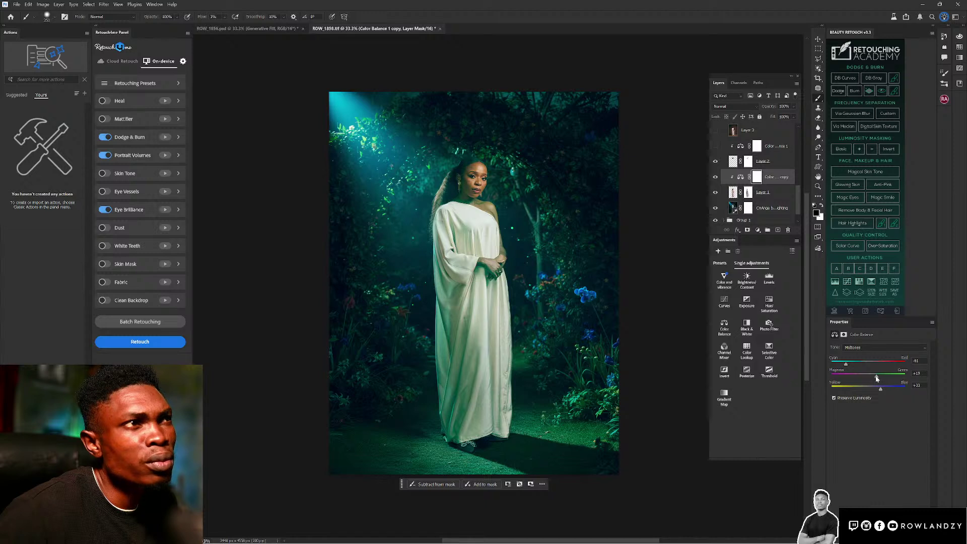
{"action": "left_click_drag", "start_coordinate": [876, 376], "coordinate": [874, 373]}
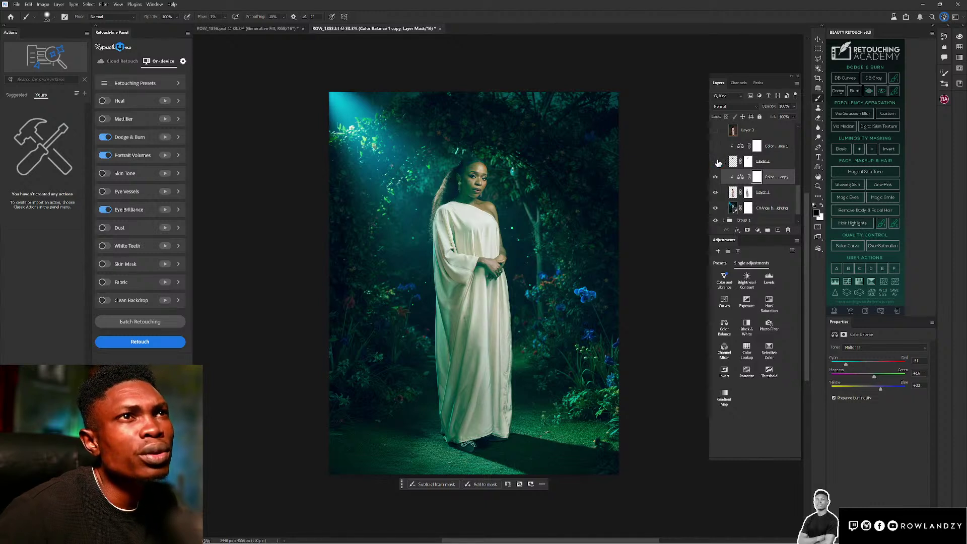
{"action": "left_click_drag", "start_coordinate": [846, 364], "coordinate": [848, 363]}
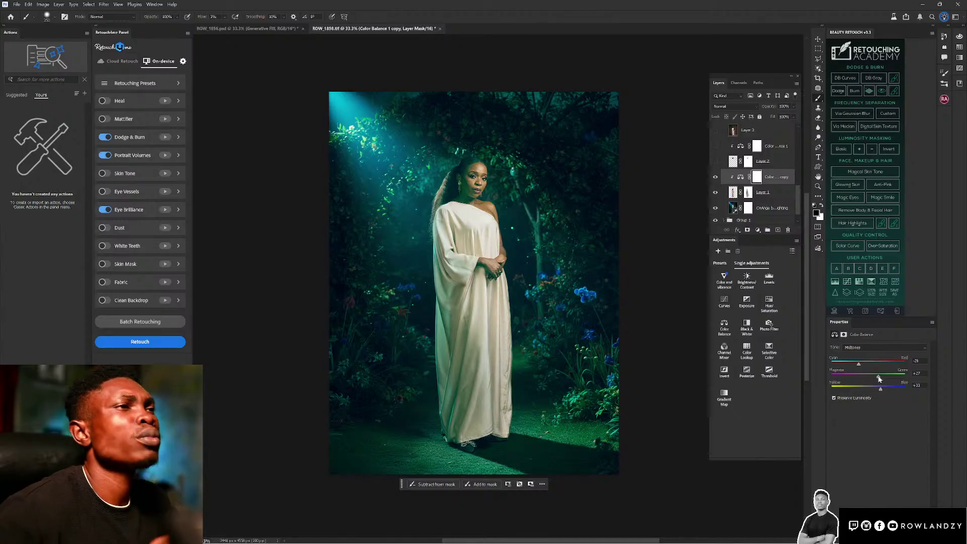
- Enlarge the brush over the woman's feet and keep black as the foreground colour
{"action": "key", "text": "ctrl"}
{"action": "key", "text": "ctrl"}
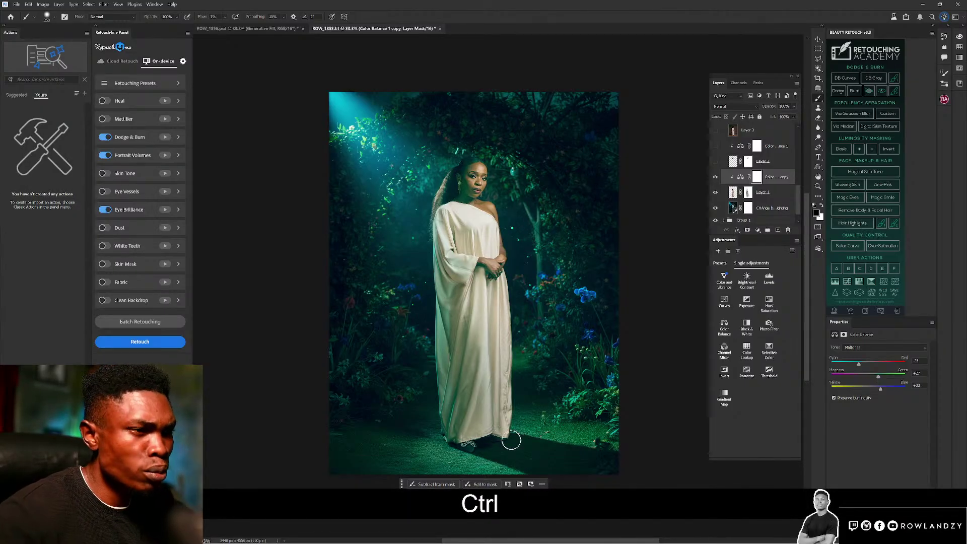
{"action": "key", "text": "bracketright"}
{"action": "key", "text": "bracketright"}
{"action": "key", "text": "bracketright"}
{"action": "key", "text": "bracketright"}
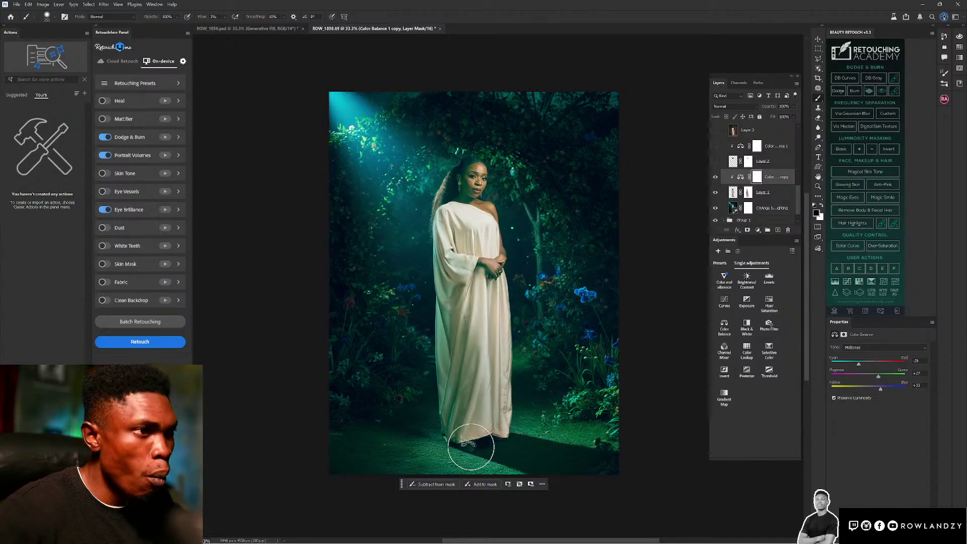
{"action": "key", "text": "x"}
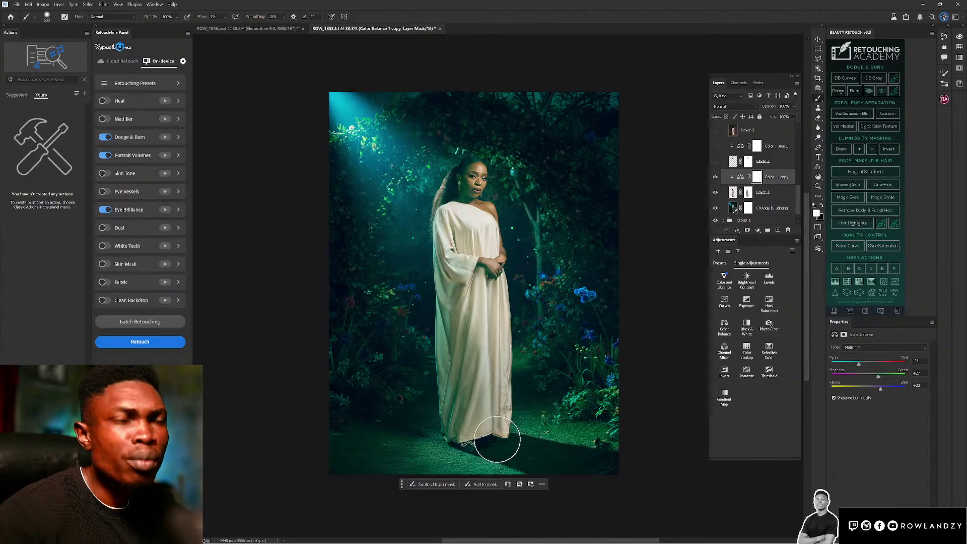
{"action": "key", "text": "x"}
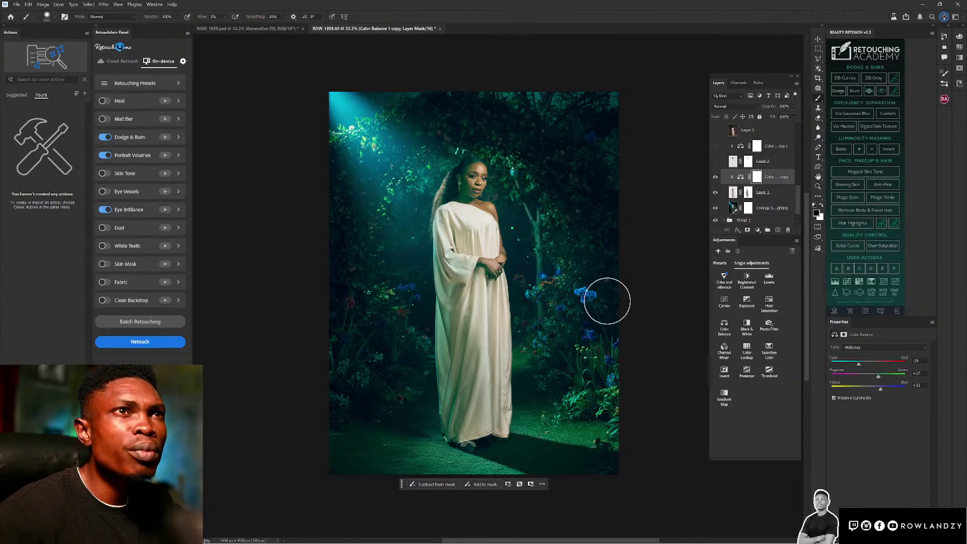
- Select Layer 1's mask and examine how the woman blends with the green-lit garden across the whole image
{"action": "left_click", "coordinate": [747, 194]}
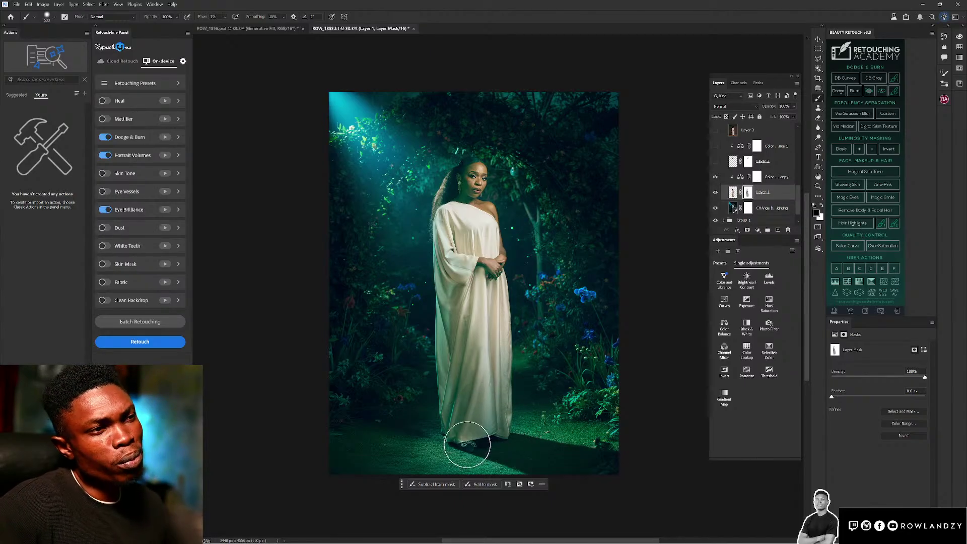
{"action": "key", "text": "ctrl+0"}
{"action": "key", "text": "ctrl+minus"}
{"action": "key", "text": "ctrl+minus"}
{"action": "key", "text": "ctrl+minus"}
{"action": "key", "text": "ctrl+minus"}
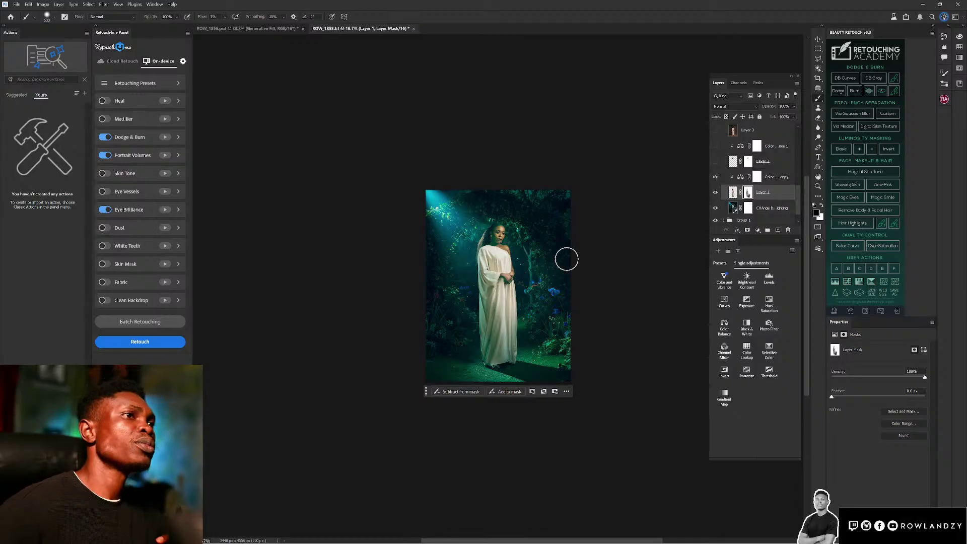
{"action": "scroll", "coordinate": [564, 254], "scroll_direction": "up", "scroll_amount": 1}
{"action": "scroll", "coordinate": [564, 253], "scroll_direction": "up", "scroll_amount": 3}
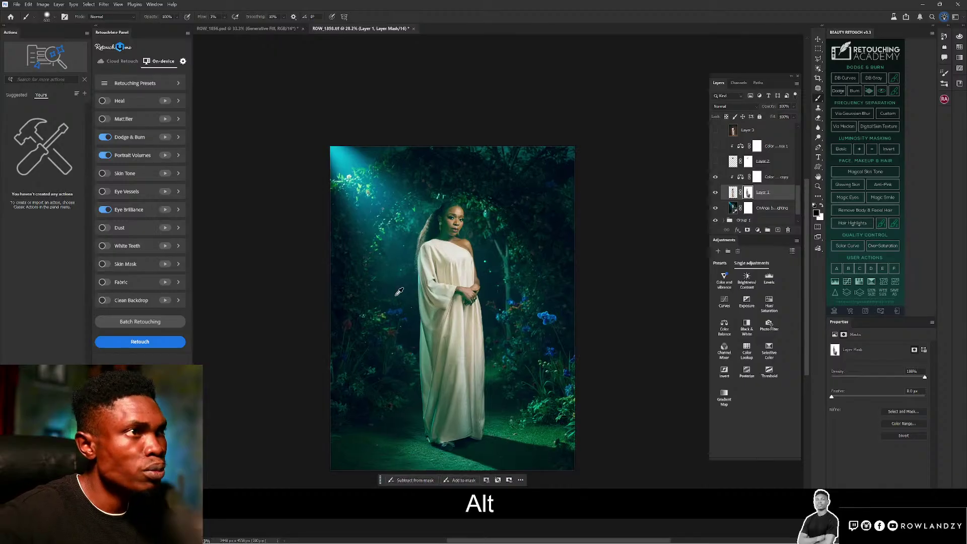
{"action": "scroll", "coordinate": [493, 317], "scroll_direction": "down", "scroll_amount": 2}
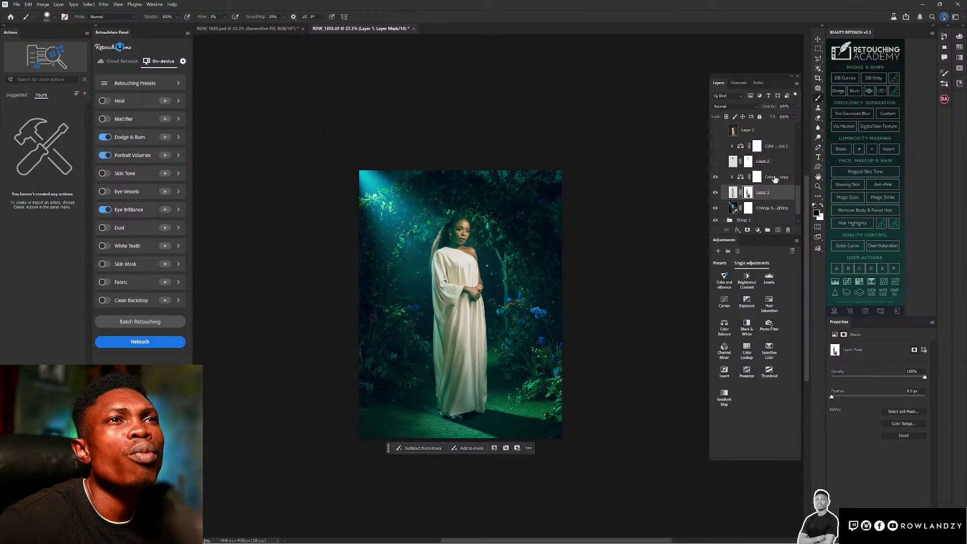
- Add a Photo Filter adjustment layer above the copied Color Balance, using Warming Filter (85) at about 51% density
{"action": "left_click", "coordinate": [775, 177]}
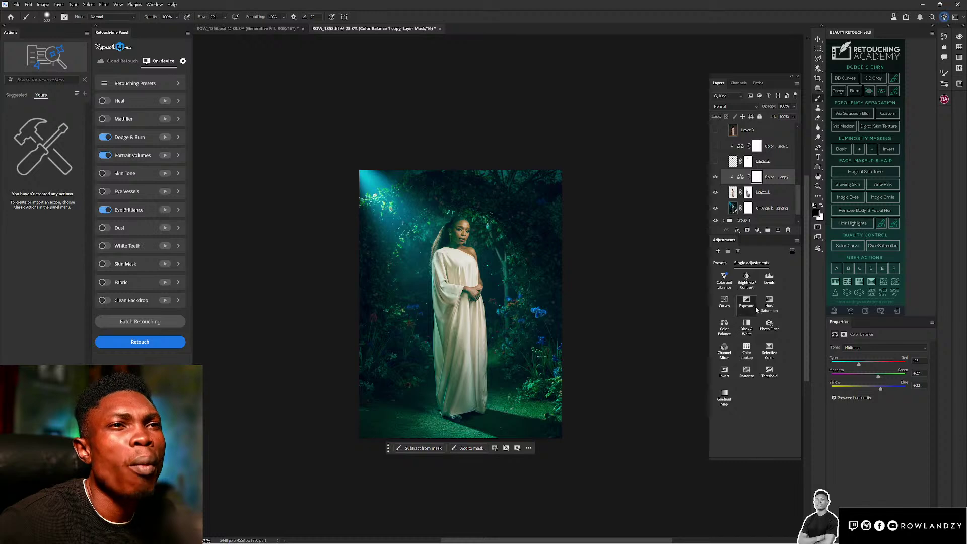
{"action": "left_click", "coordinate": [768, 325]}
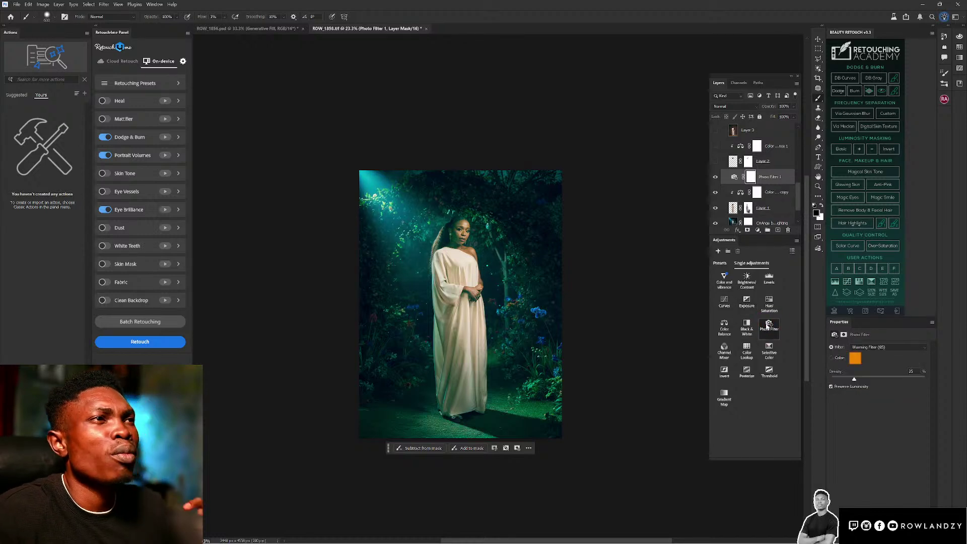
{"action": "left_click_drag", "start_coordinate": [854, 380], "coordinate": [877, 381]}
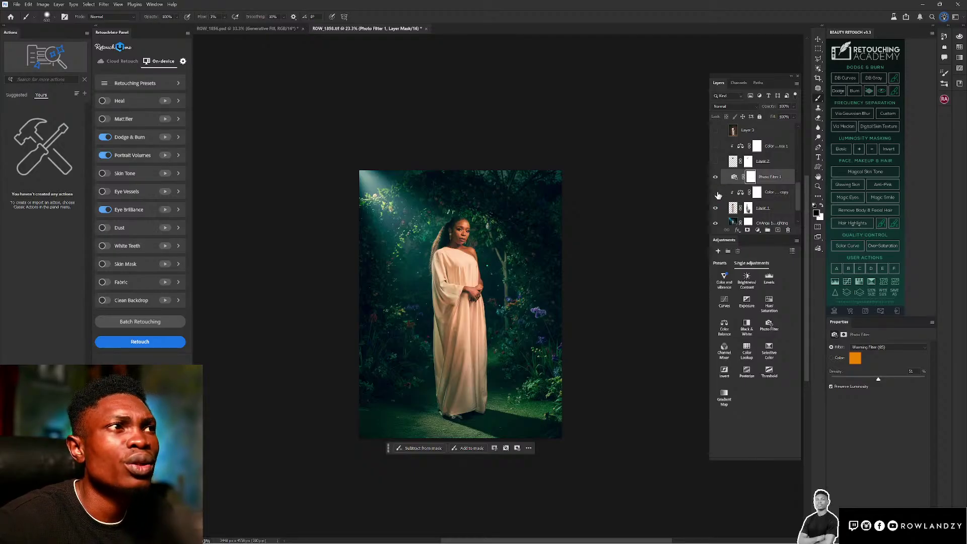
- Set the copied Color Balance midtones to about -51 cyan-red, -1 magenta-green and +13 yellow-blue
{"action": "left_click", "coordinate": [745, 197]}
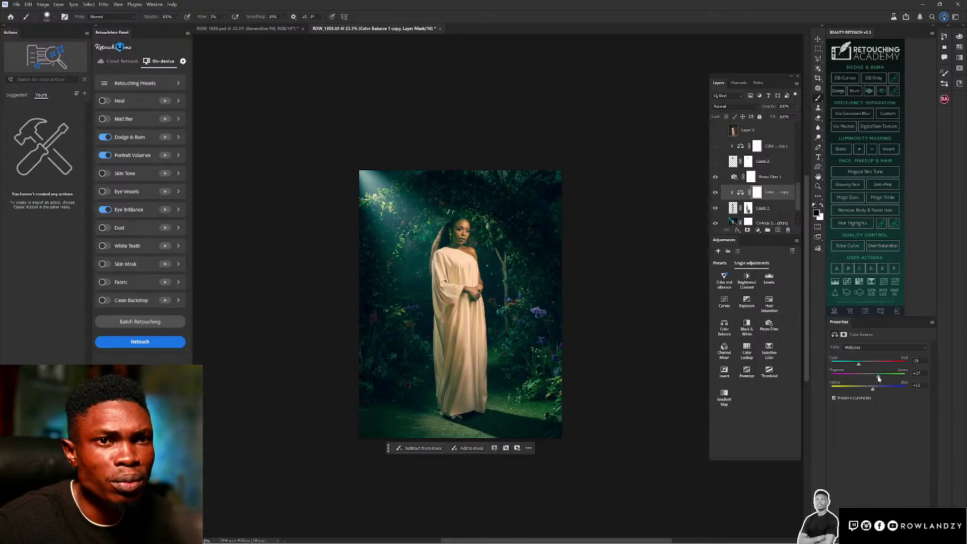
{"action": "left_click_drag", "start_coordinate": [879, 378], "coordinate": [874, 378]}
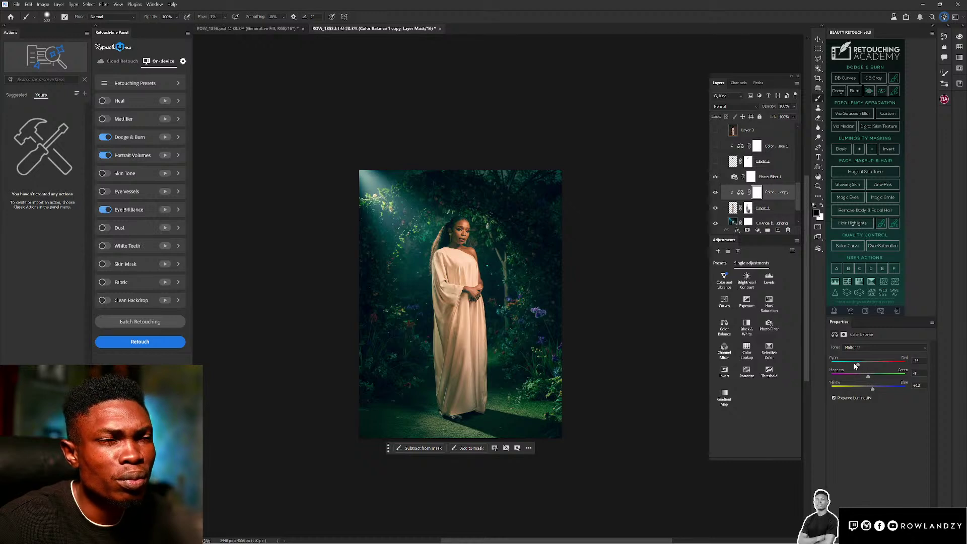
{"action": "left_click_drag", "start_coordinate": [852, 366], "coordinate": [838, 366]}
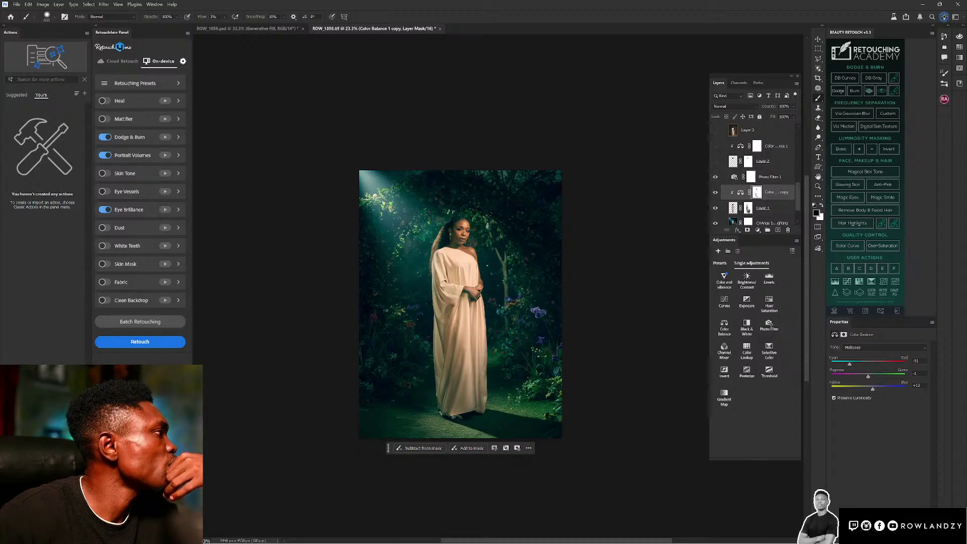
{"action": "key", "text": "alt+Tab"}
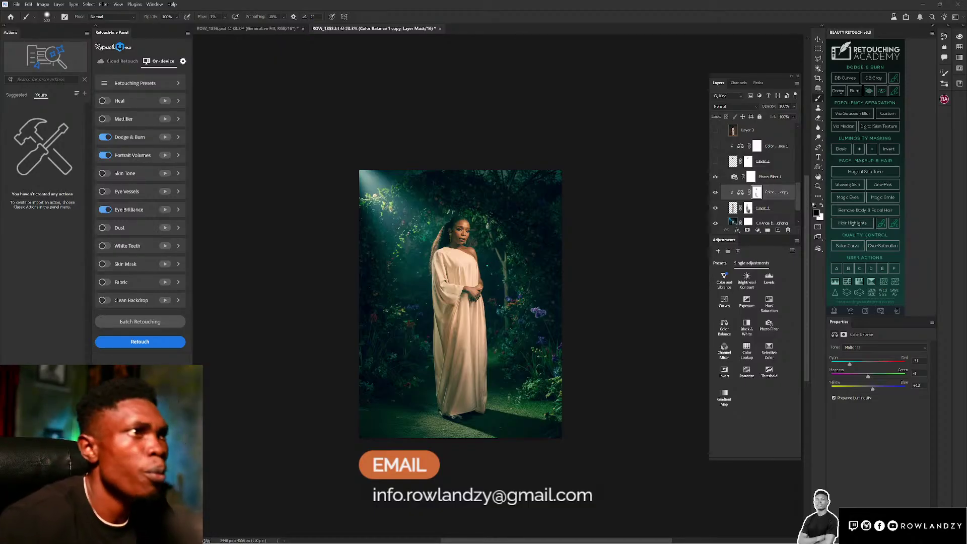
- Toggle Curves 2, Color Balance 2 and the Burn - Darken group off and on in turn to compare their effects
{"action": "scroll", "coordinate": [749, 180], "scroll_direction": "up", "scroll_amount": 5}
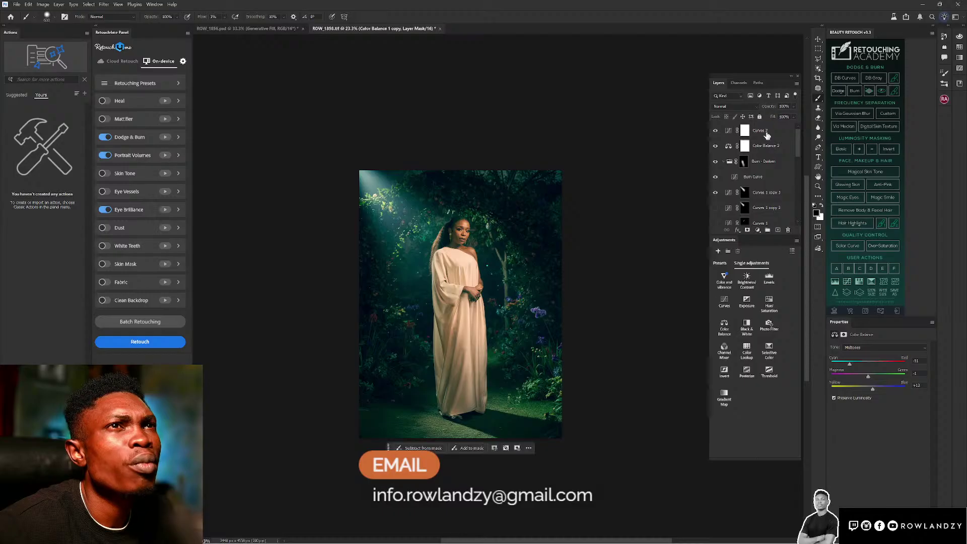
{"action": "left_click", "coordinate": [716, 133]}
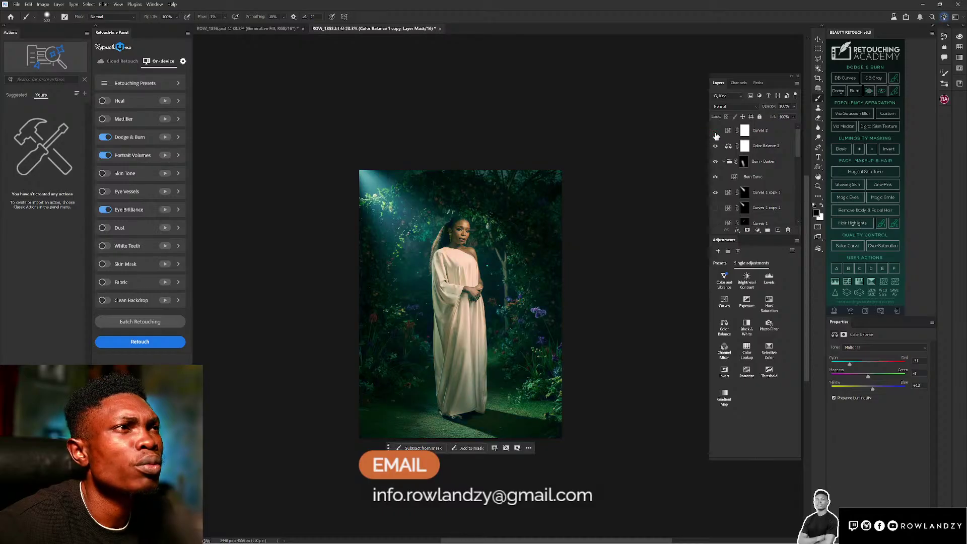
{"action": "left_click", "coordinate": [715, 147]}
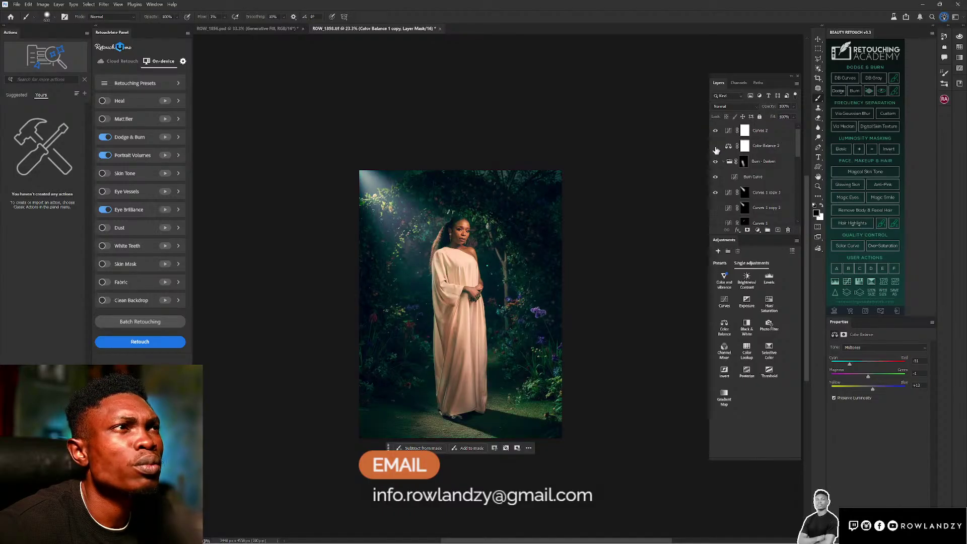
{"action": "left_click", "coordinate": [716, 161]}
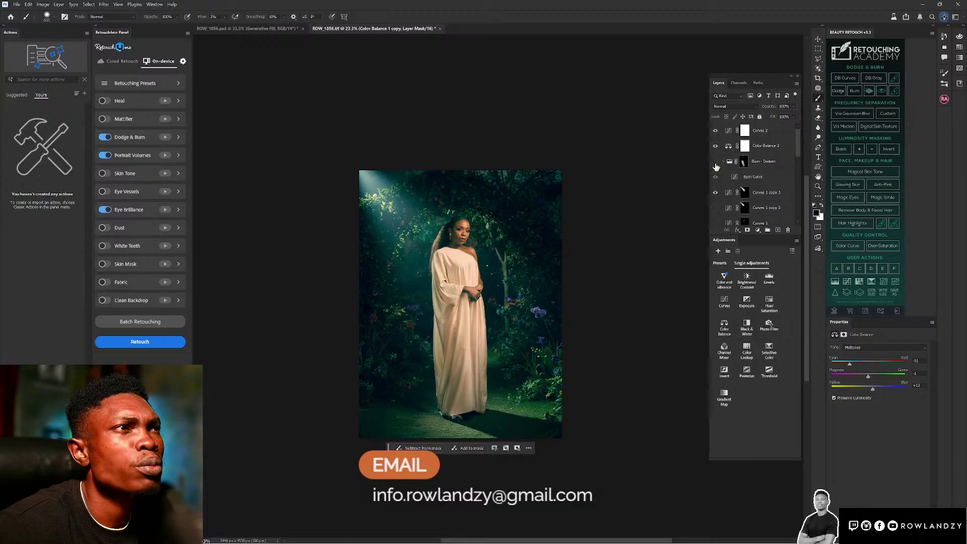
{"action": "left_click", "coordinate": [715, 162]}
- Collapse Group 2 and toggle its visibility off and on, leaving it visible
{"action": "scroll", "coordinate": [755, 163], "scroll_direction": "down", "scroll_amount": 5}
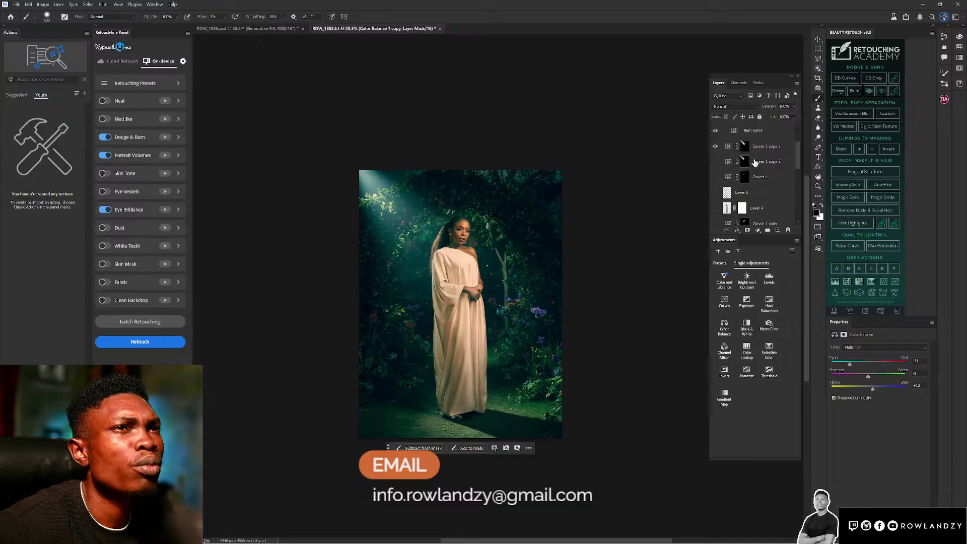
{"action": "scroll", "coordinate": [755, 163], "scroll_direction": "down", "scroll_amount": 3}
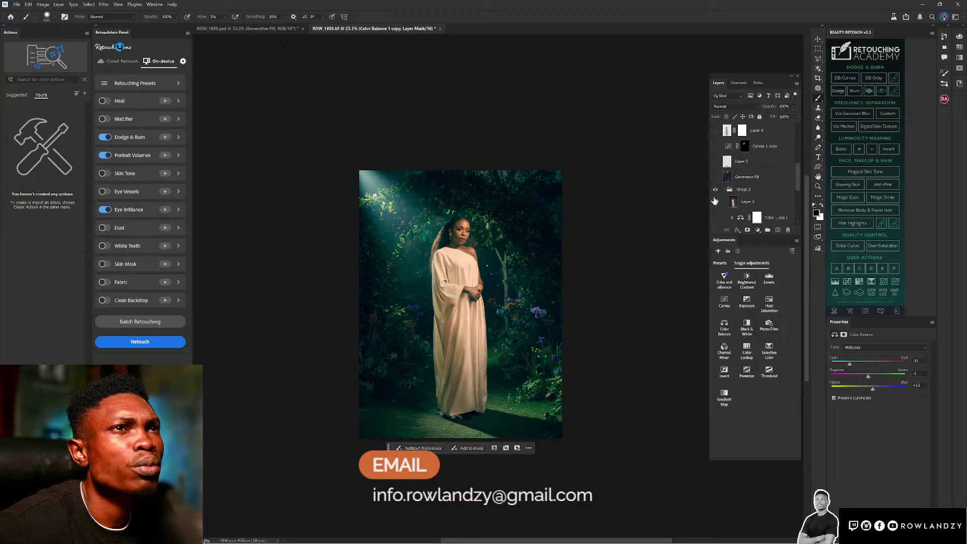
{"action": "left_click", "coordinate": [725, 193]}
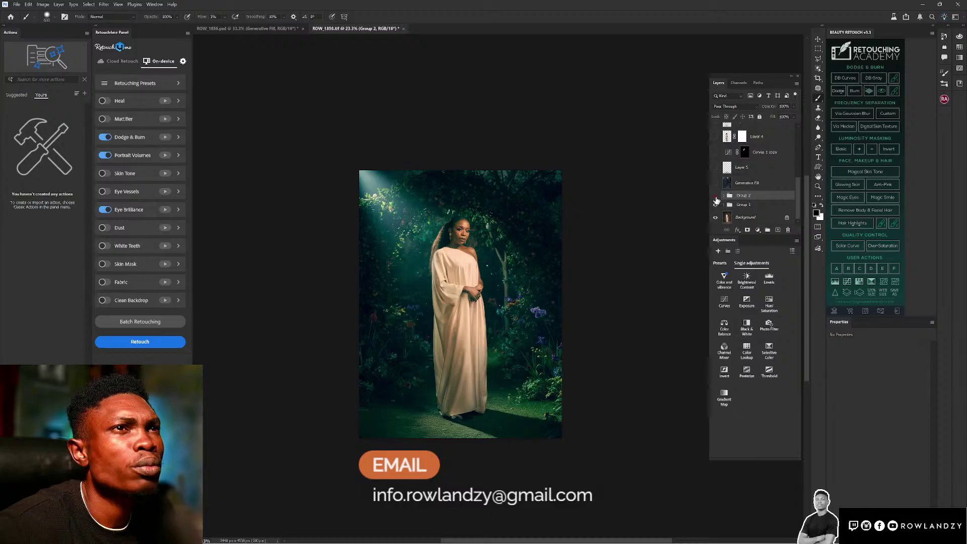
{"action": "left_click", "coordinate": [715, 196]}
{"action": "left_click", "coordinate": [715, 196]}
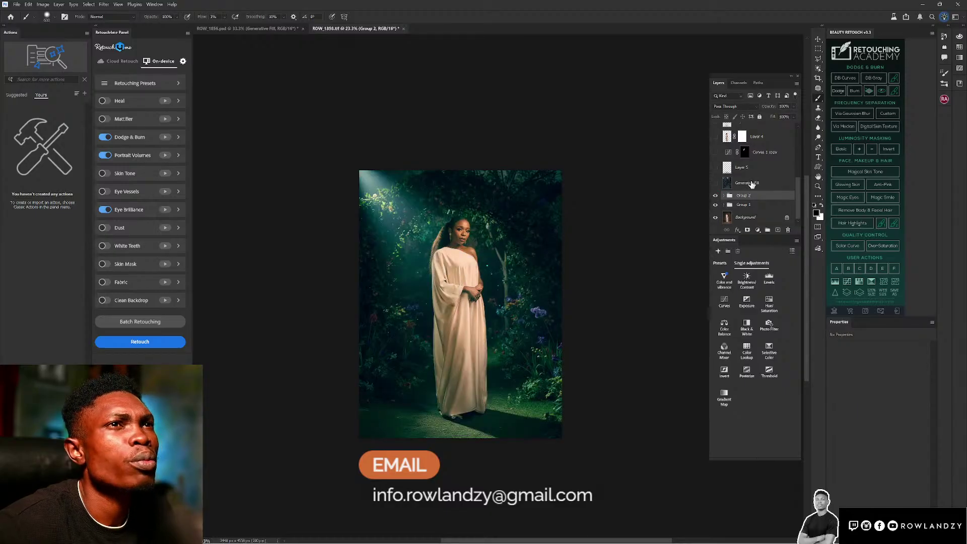
- Select the Curves 2 layer and examine the whole layer stack from there down to the Background
{"action": "scroll", "coordinate": [752, 184], "scroll_direction": "up", "scroll_amount": 3}
{"action": "scroll", "coordinate": [751, 184], "scroll_direction": "up", "scroll_amount": 4}
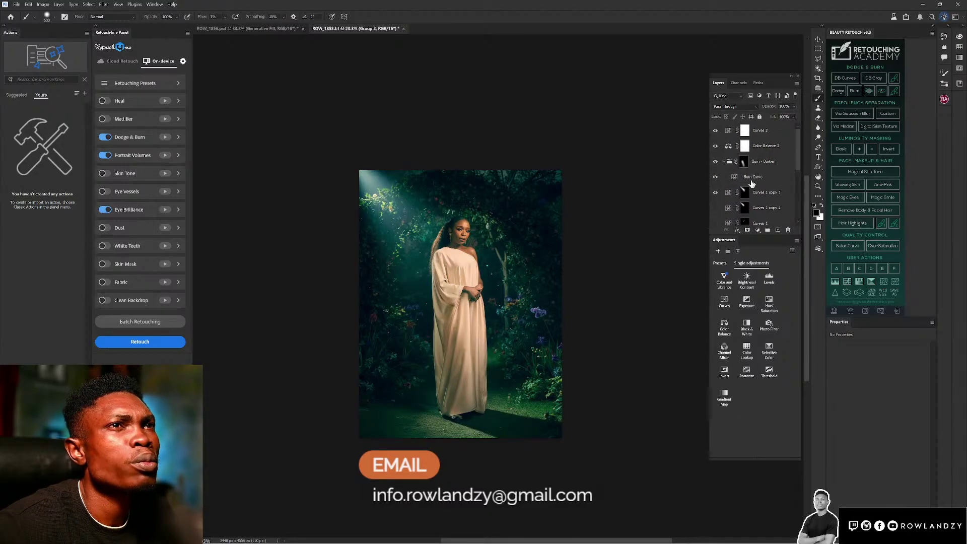
{"action": "left_click", "coordinate": [763, 139]}
{"action": "scroll", "coordinate": [763, 151], "scroll_direction": "down", "scroll_amount": 1}
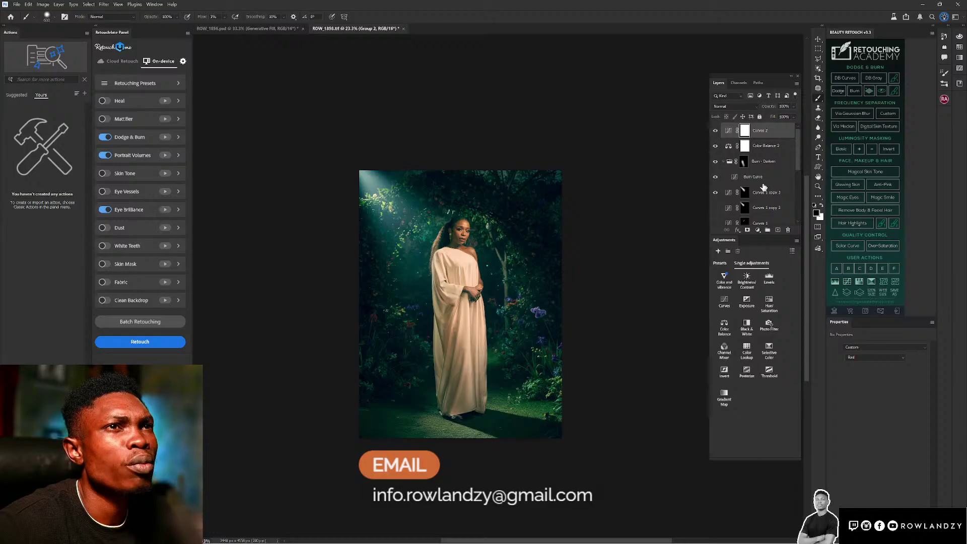
{"action": "scroll", "coordinate": [764, 200], "scroll_direction": "down", "scroll_amount": 4}
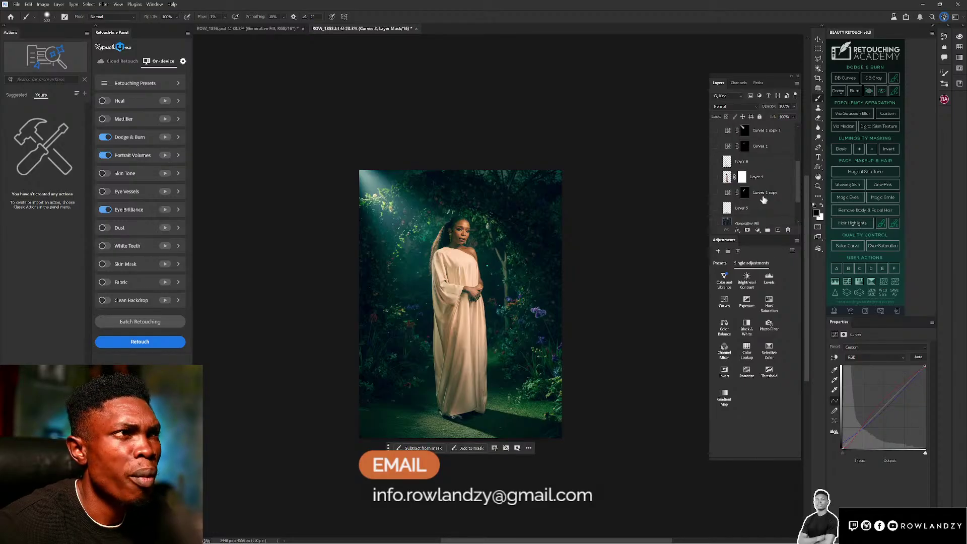
{"action": "scroll", "coordinate": [764, 200], "scroll_direction": "up", "scroll_amount": 3}
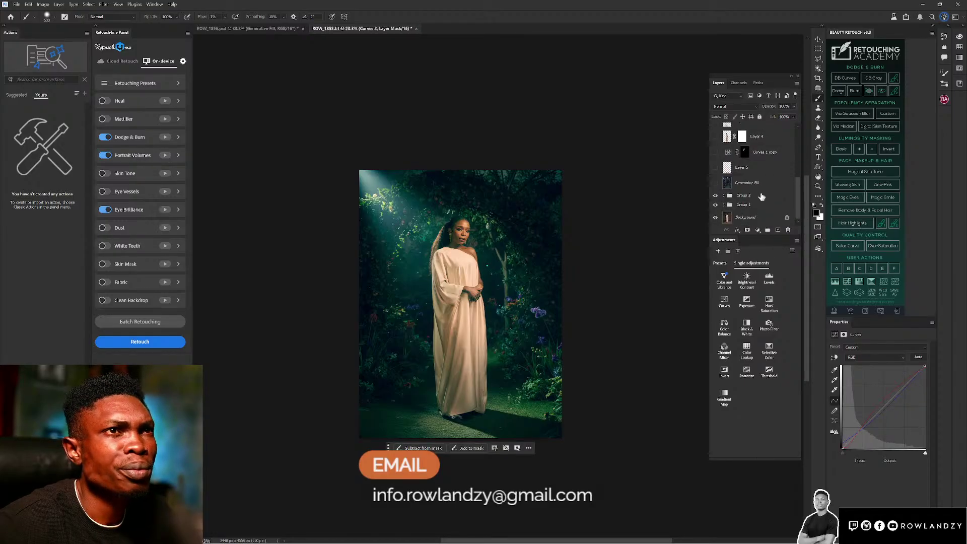
{"action": "scroll", "coordinate": [780, 191], "scroll_direction": "up", "scroll_amount": 3}
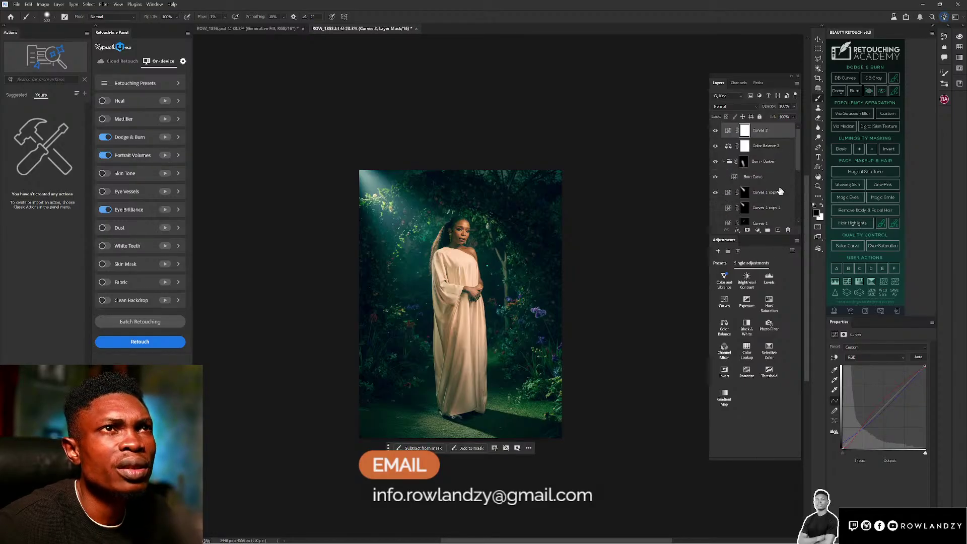
{"action": "left_click", "coordinate": [765, 130]}
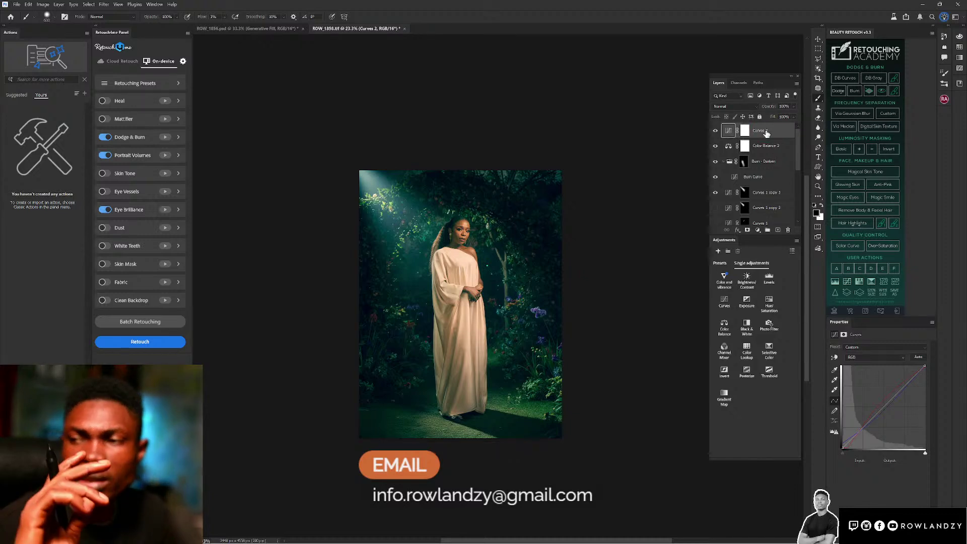
{"action": "scroll", "coordinate": [766, 131], "scroll_direction": "down", "scroll_amount": 6}
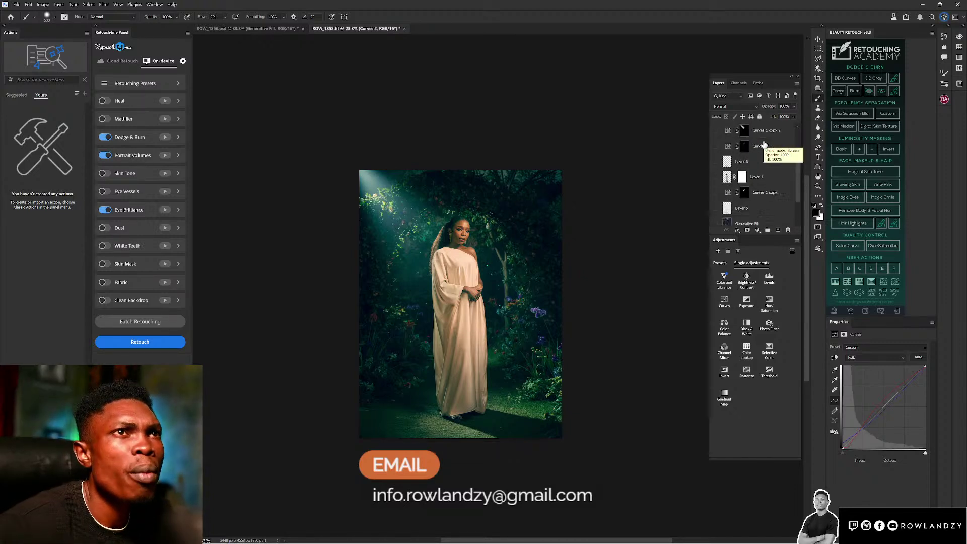
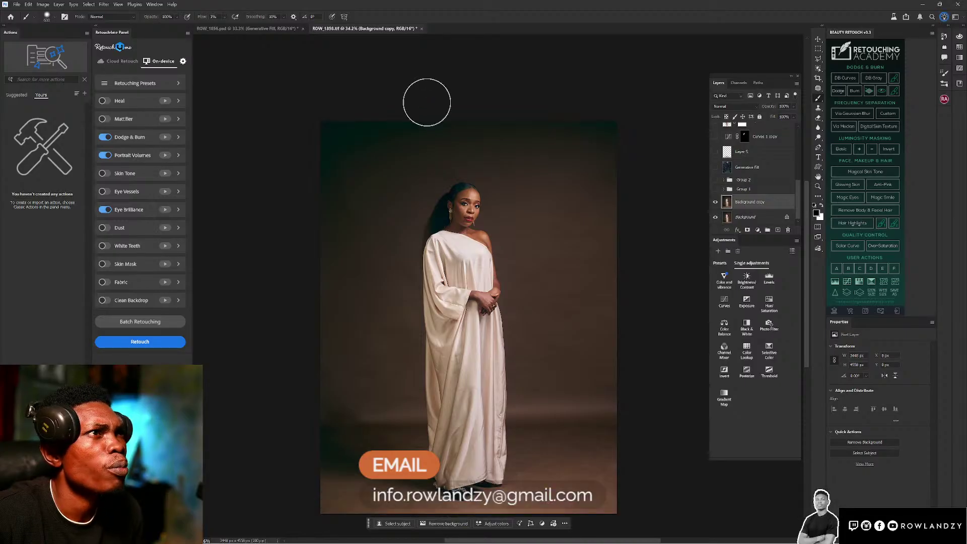
{"action": "key", "text": "shift+alt"}
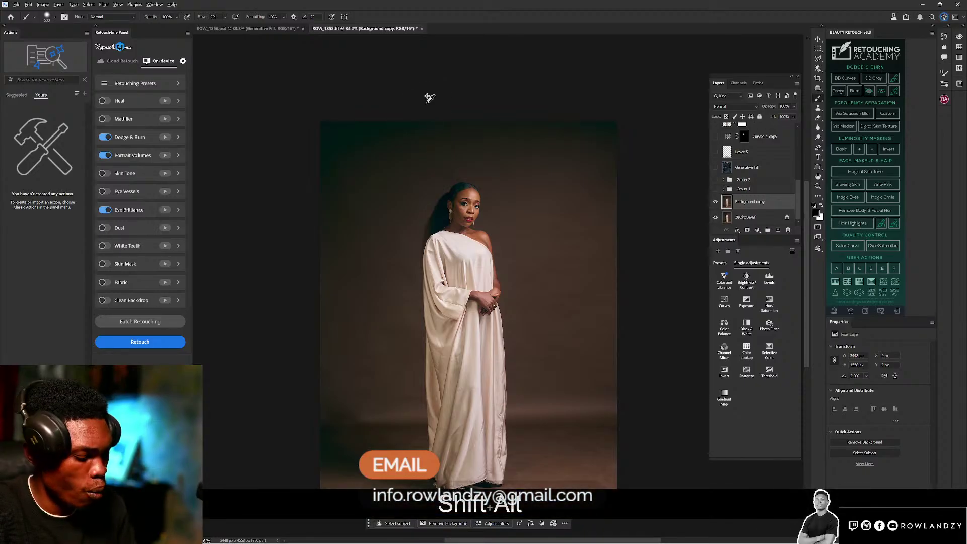
{"action": "key", "text": "ctrl+shift+alt+s"}
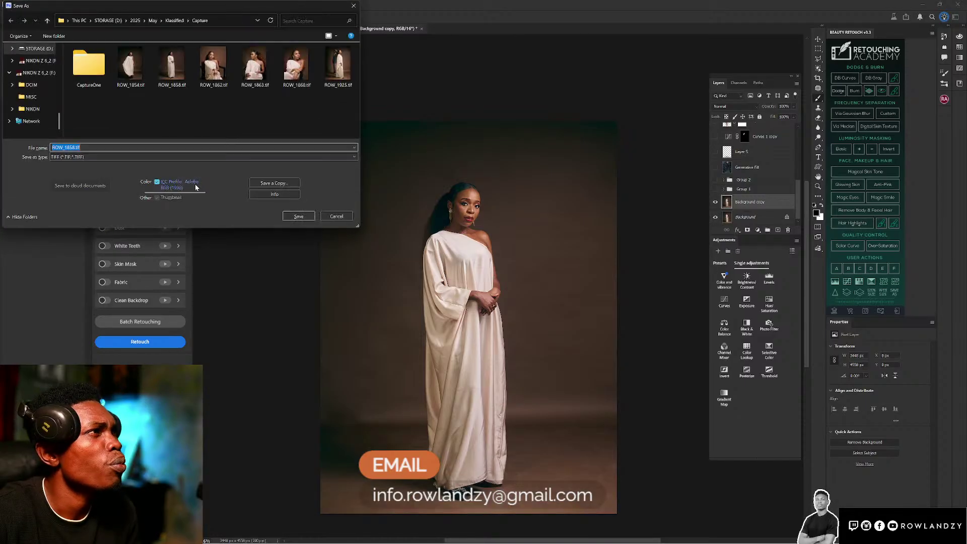
{"action": "left_click", "coordinate": [149, 158]}
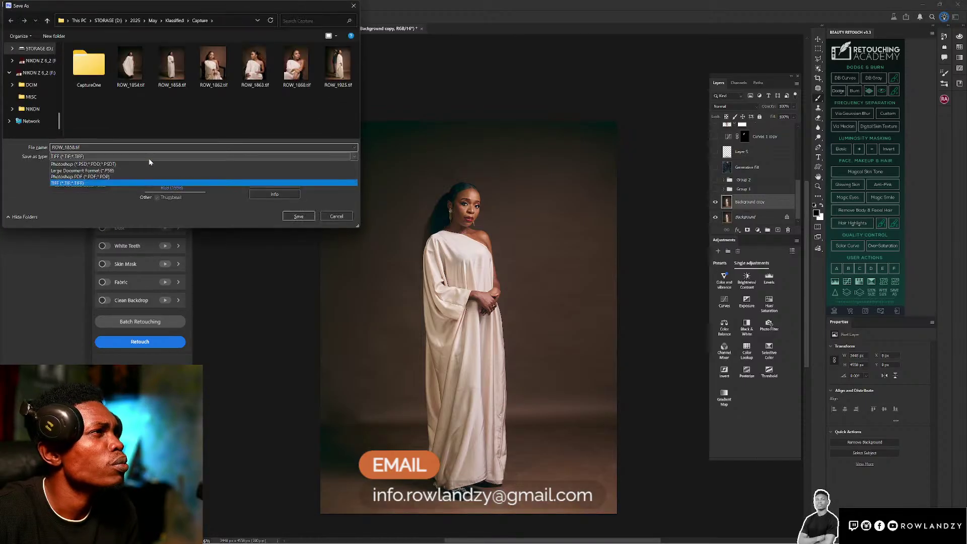
{"action": "left_click", "coordinate": [115, 176]}
{"action": "left_click", "coordinate": [297, 216]}
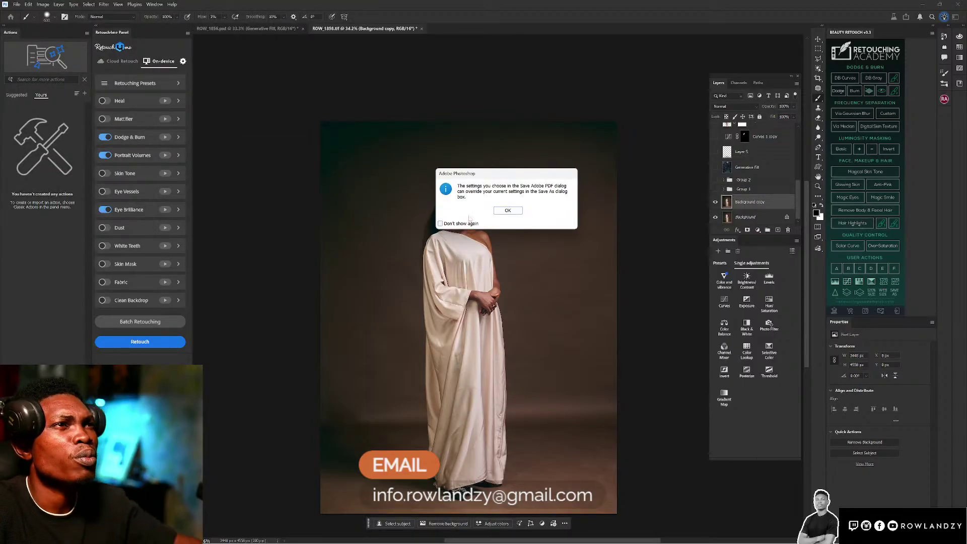
{"action": "left_click", "coordinate": [464, 220]}
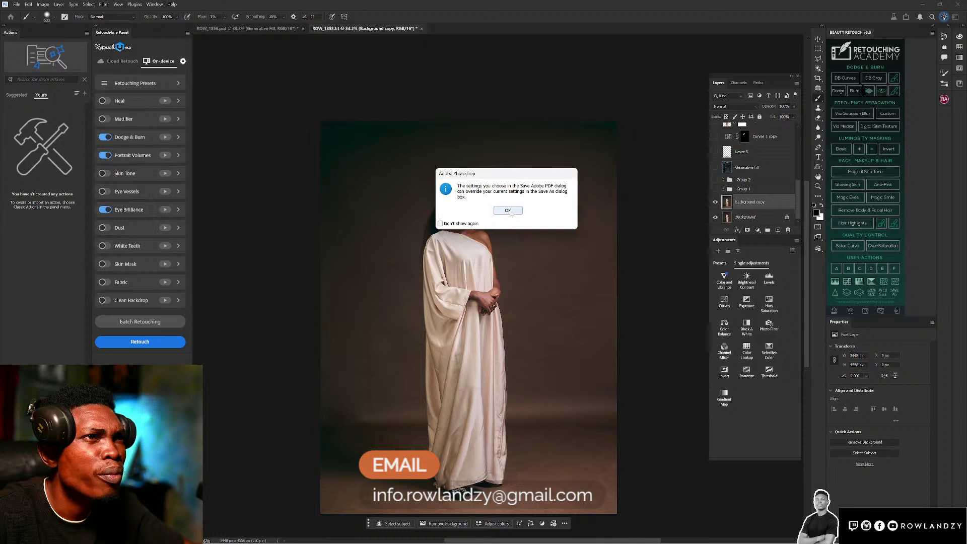
{"action": "left_click", "coordinate": [508, 210]}
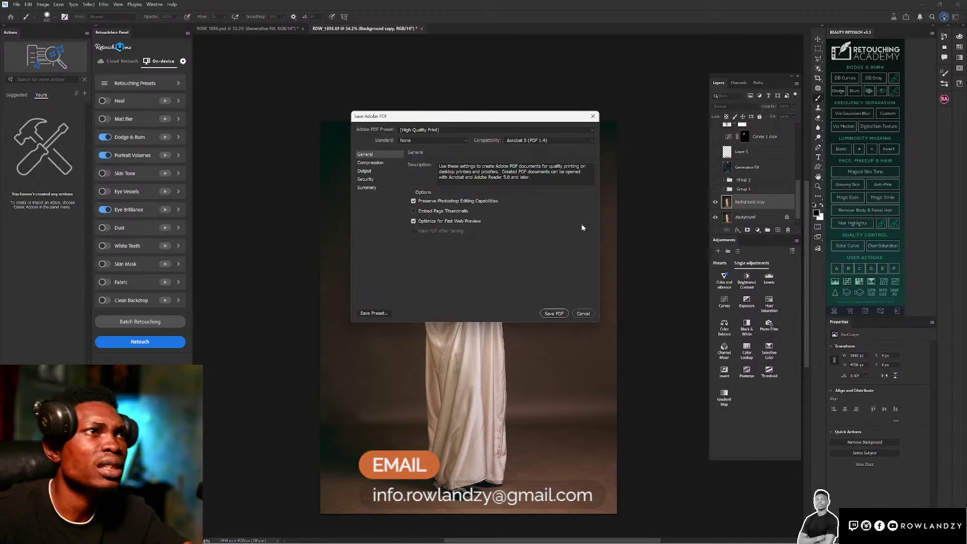
{"action": "left_click", "coordinate": [583, 313]}
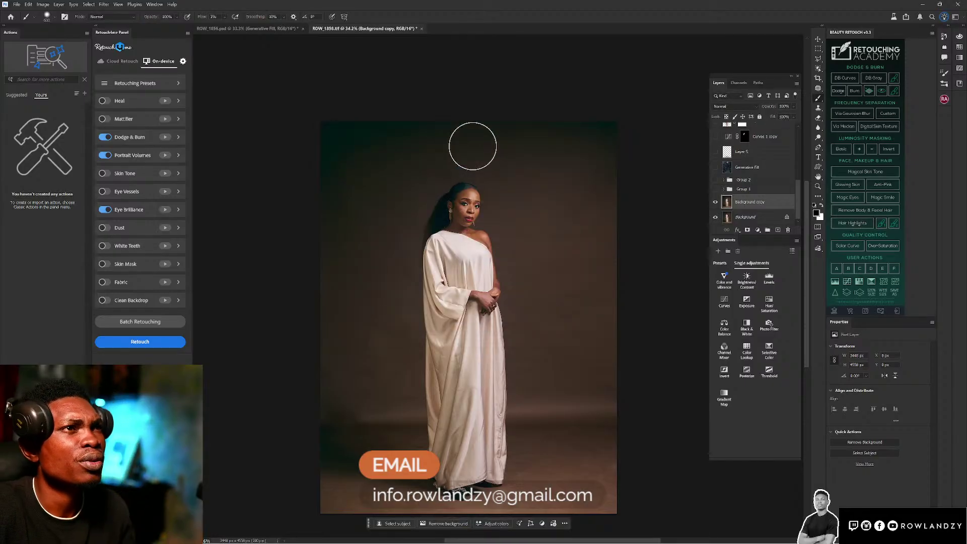
- Save the working document in Photoshop PSD format in the Capture folder, under its existing file name
{"action": "key", "text": "ctrl+shift+s"}
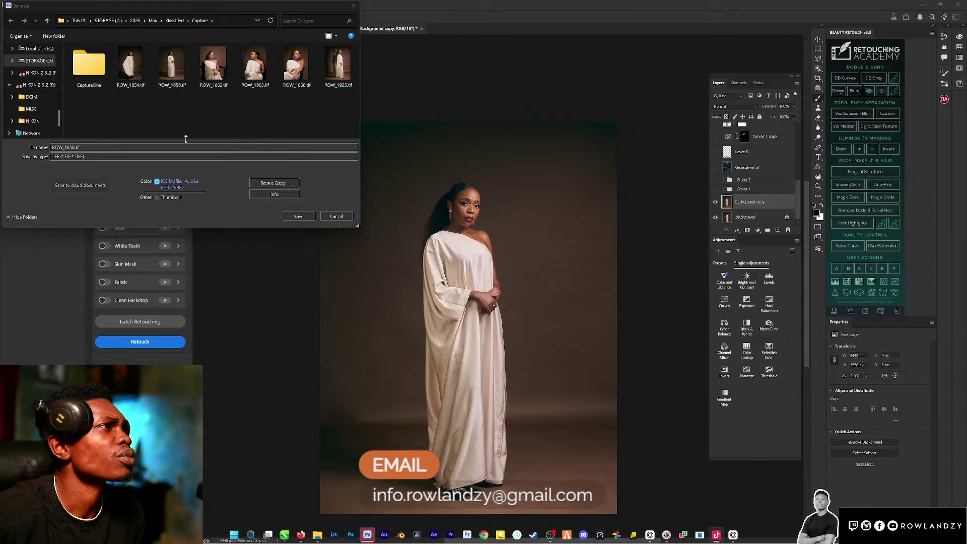
{"action": "left_click", "coordinate": [120, 155]}
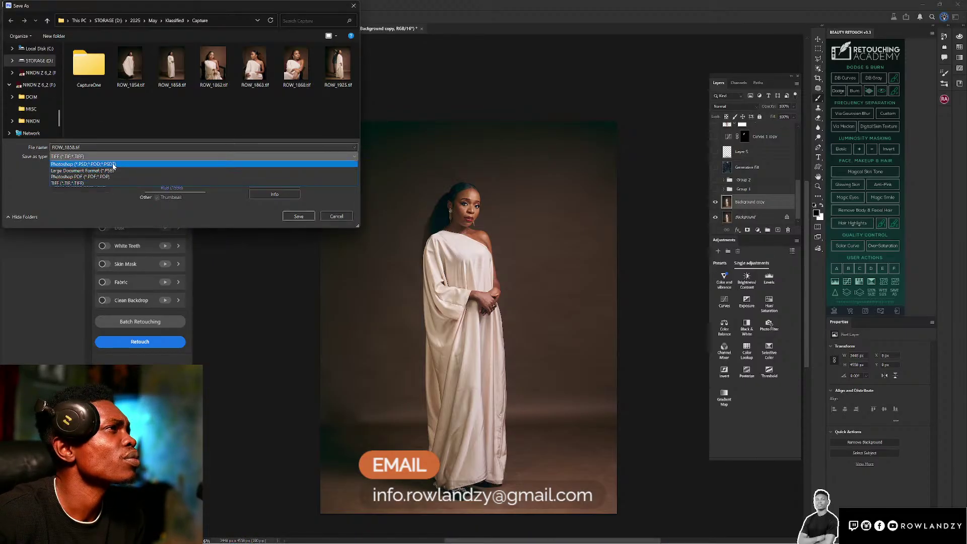
{"action": "left_click", "coordinate": [114, 164]}
{"action": "left_click", "coordinate": [298, 216]}
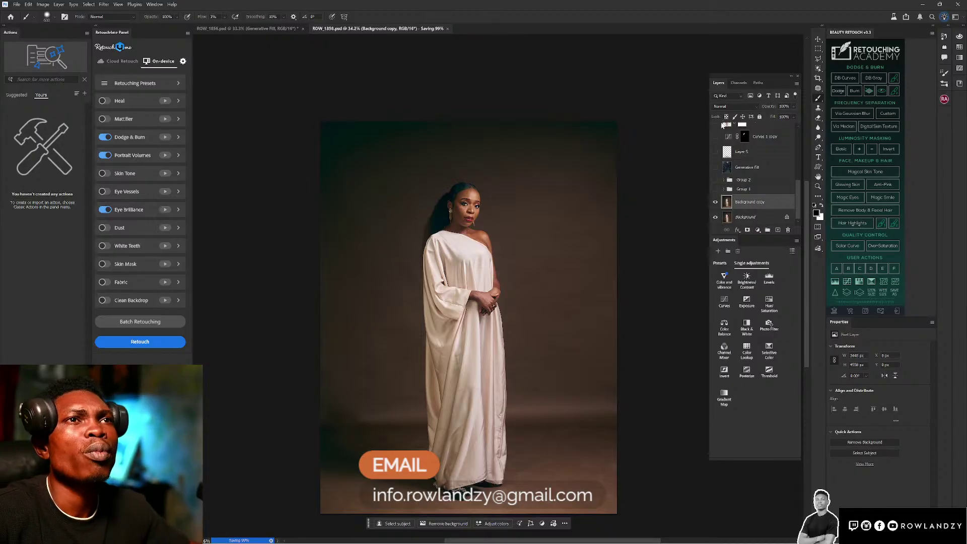
{"action": "scroll", "coordinate": [742, 160], "scroll_direction": "up", "scroll_amount": 5}
{"action": "scroll", "coordinate": [741, 160], "scroll_direction": "down", "scroll_amount": 5}
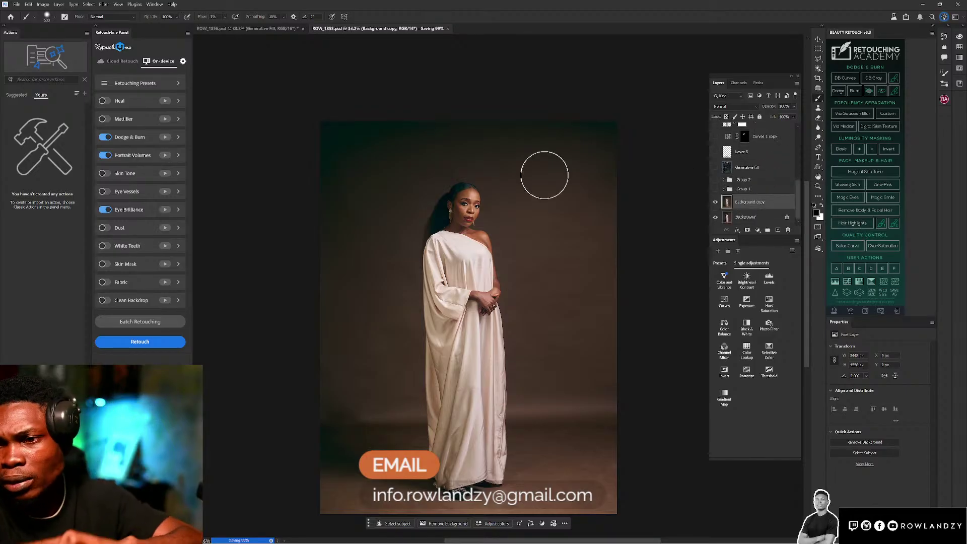
- Send the Background copy layer to the Exposure X7 filter and continue past the GPU detection dialog
{"action": "left_click", "coordinate": [154, 5]}
{"action": "left_click", "coordinate": [153, 5]}
{"action": "left_click", "coordinate": [88, 4]}
{"action": "mouse_move", "coordinate": [104, 5]}
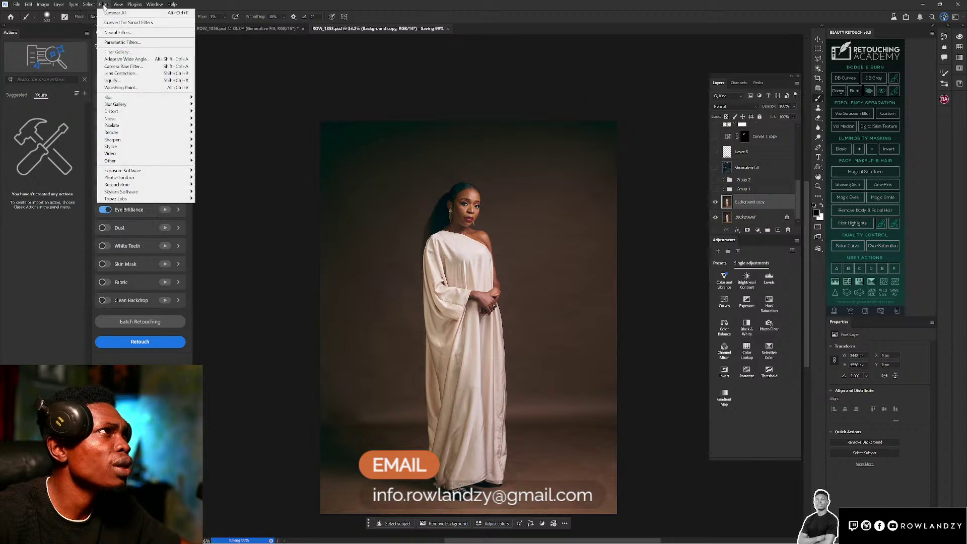
{"action": "mouse_move", "coordinate": [160, 185]}
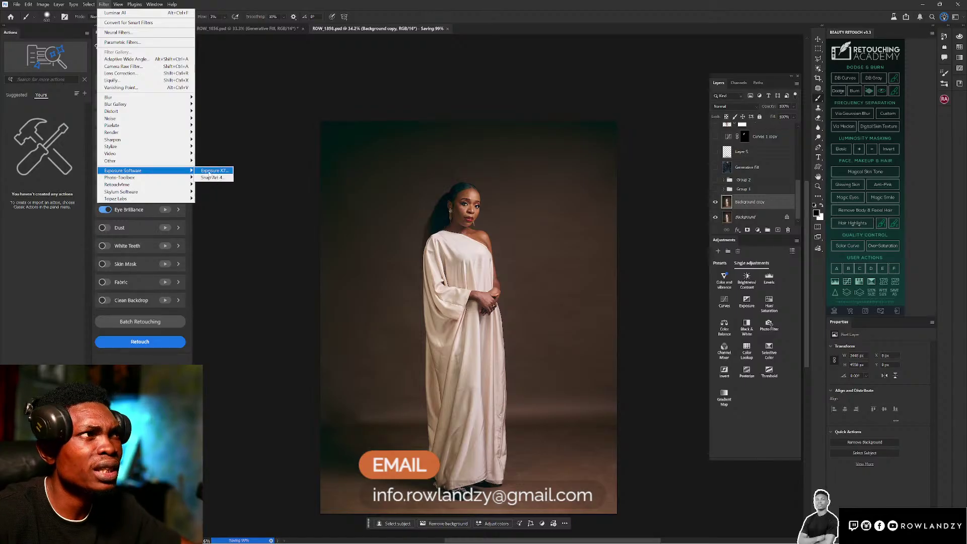
{"action": "left_click", "coordinate": [216, 172]}
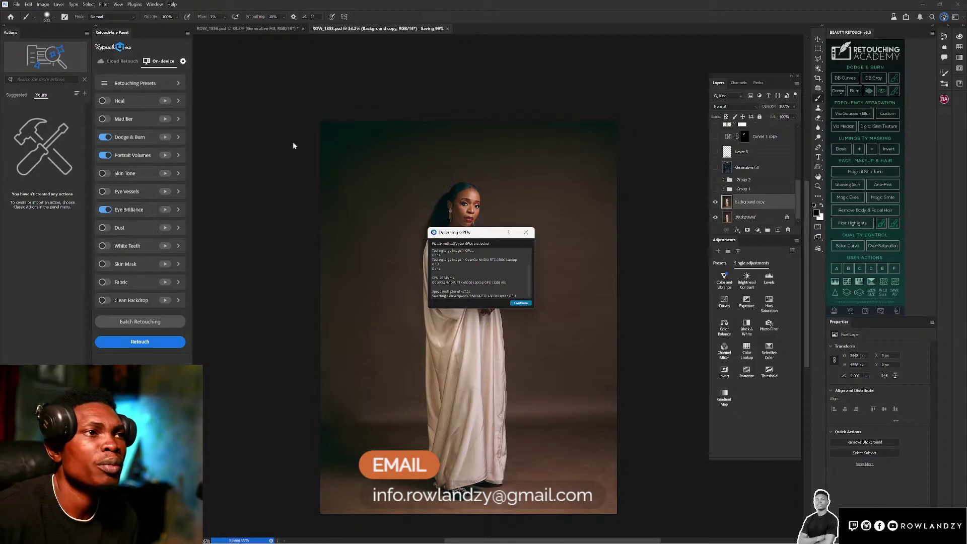
{"action": "left_click", "coordinate": [521, 303]}
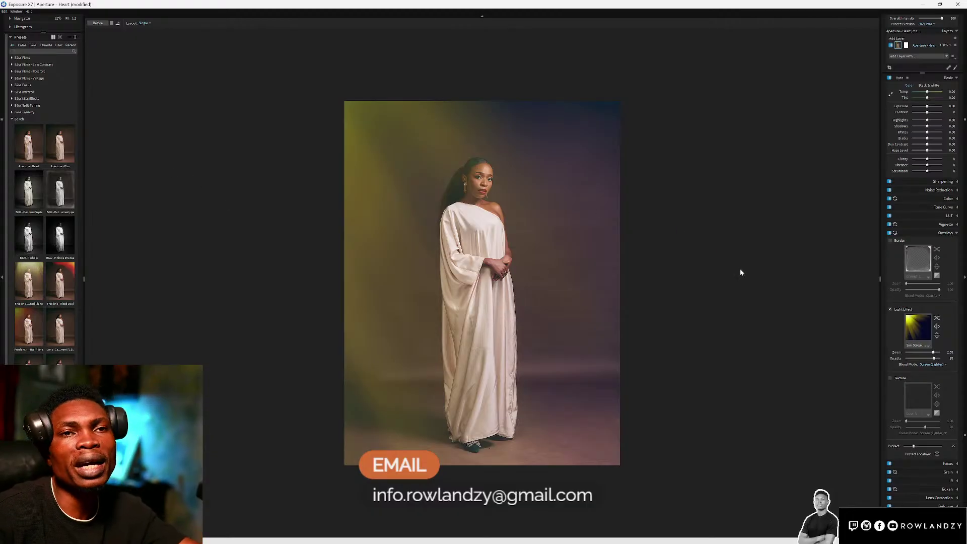
- Turn the Light Effect overlay off and back on to compare, and widen the adjustment panel
{"action": "left_click", "coordinate": [890, 309]}
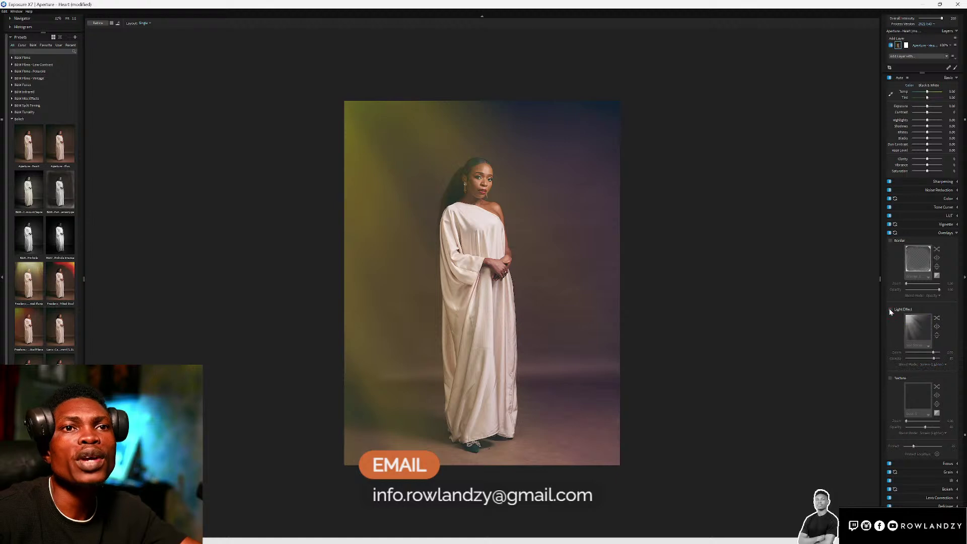
{"action": "left_click", "coordinate": [890, 309]}
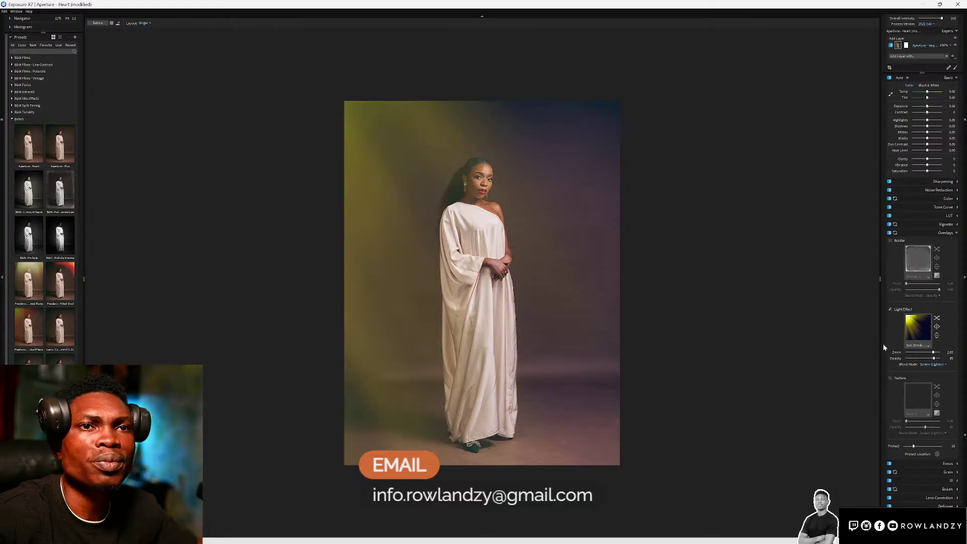
{"action": "left_click_drag", "start_coordinate": [881, 348], "coordinate": [812, 346]}
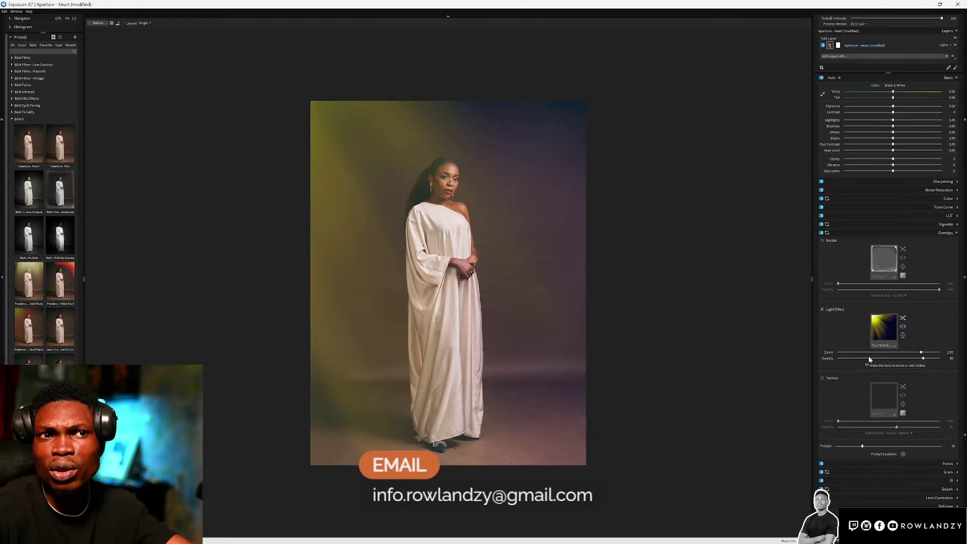
- Try several Sun Flare light effects, including Streaks - Original and Tree Rays 1, and apply Tree Rays 2 - Original to the portrait
{"action": "left_click", "coordinate": [895, 347]}
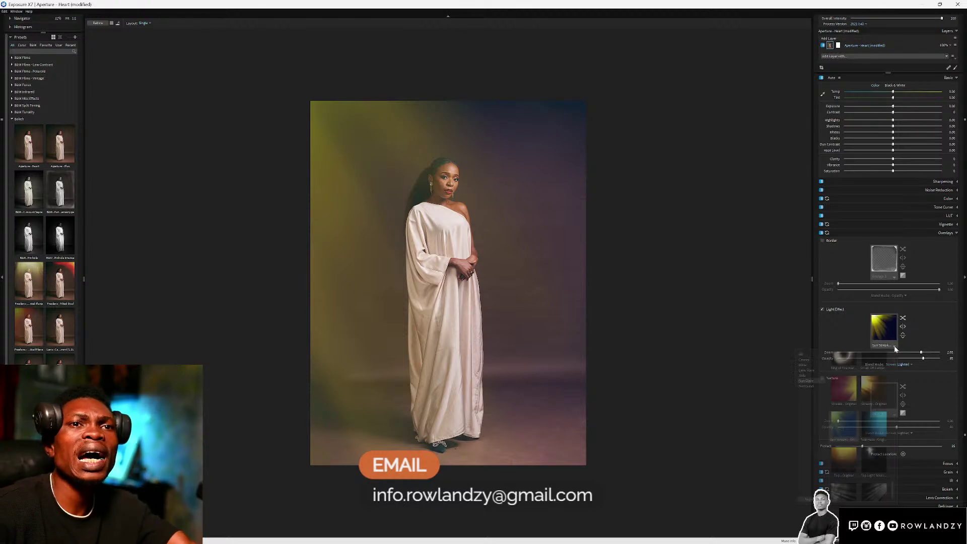
{"action": "left_click", "coordinate": [875, 391]}
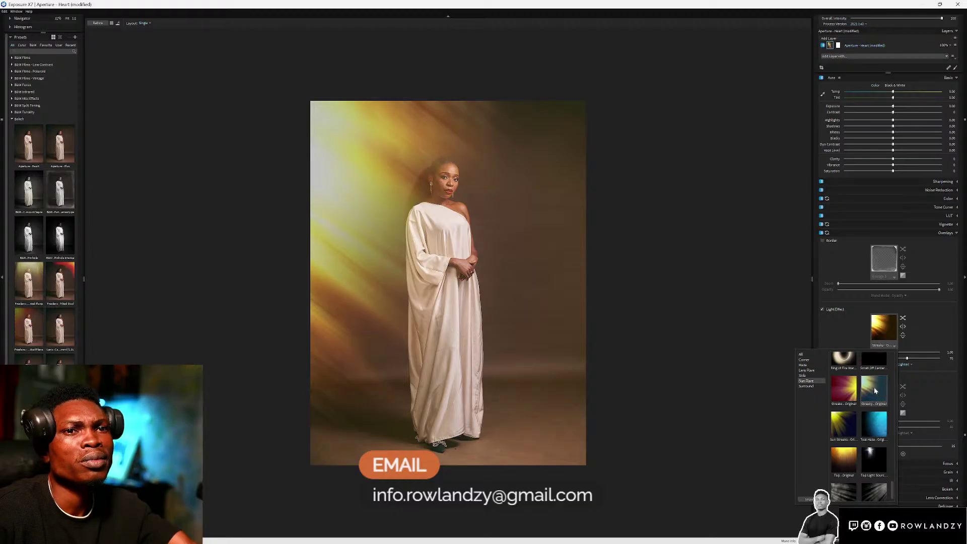
{"action": "left_click", "coordinate": [895, 347]}
{"action": "left_click", "coordinate": [875, 494]}
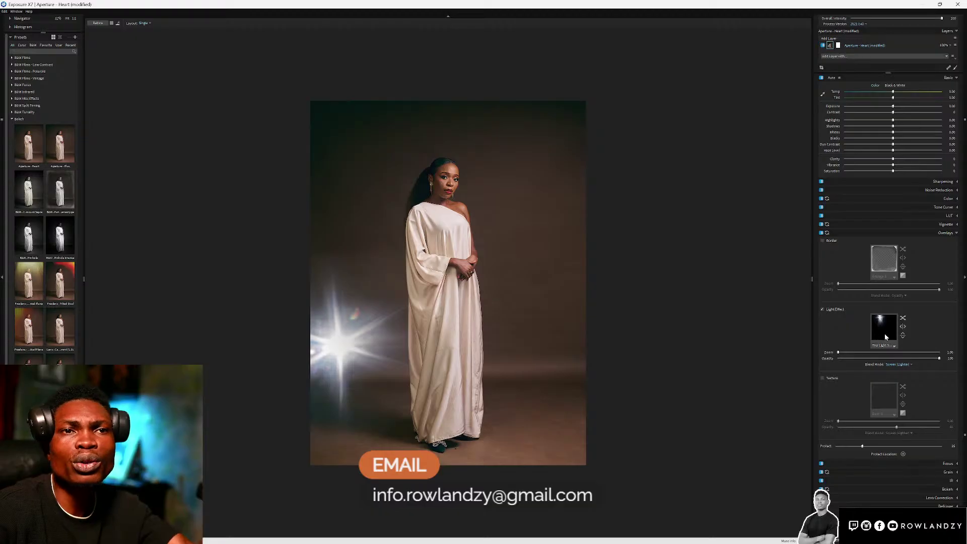
{"action": "left_click", "coordinate": [895, 347]}
{"action": "left_click", "coordinate": [878, 419]}
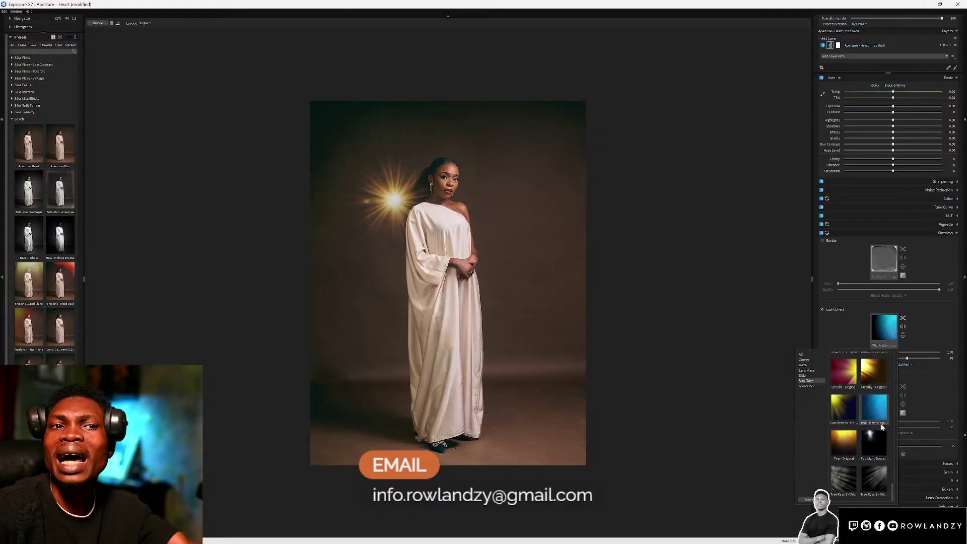
{"action": "left_click", "coordinate": [847, 479]}
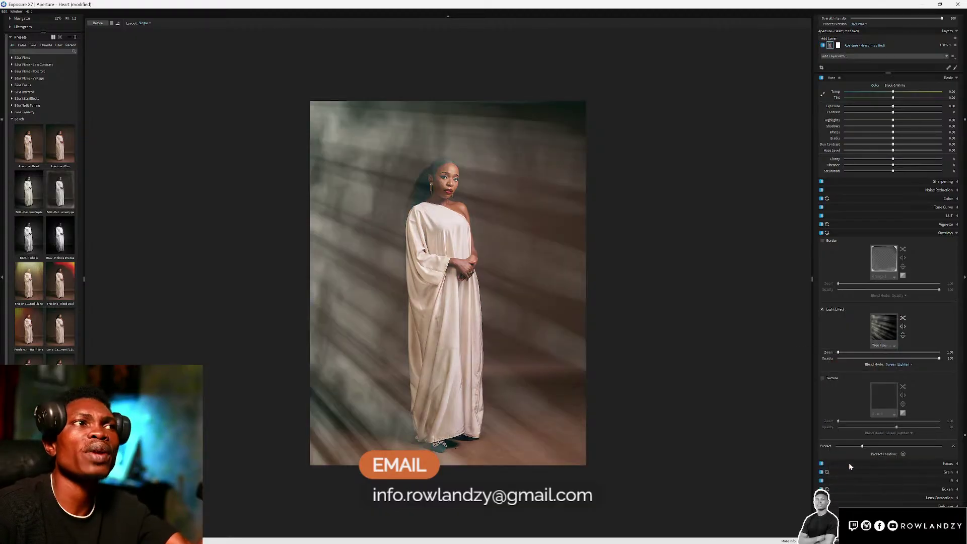
{"action": "left_click", "coordinate": [895, 347]}
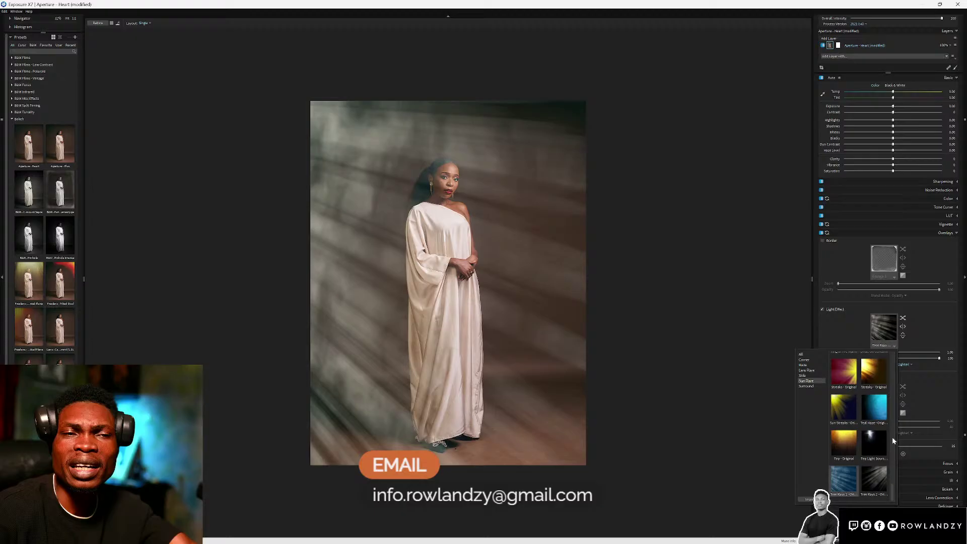
{"action": "left_click", "coordinate": [881, 478]}
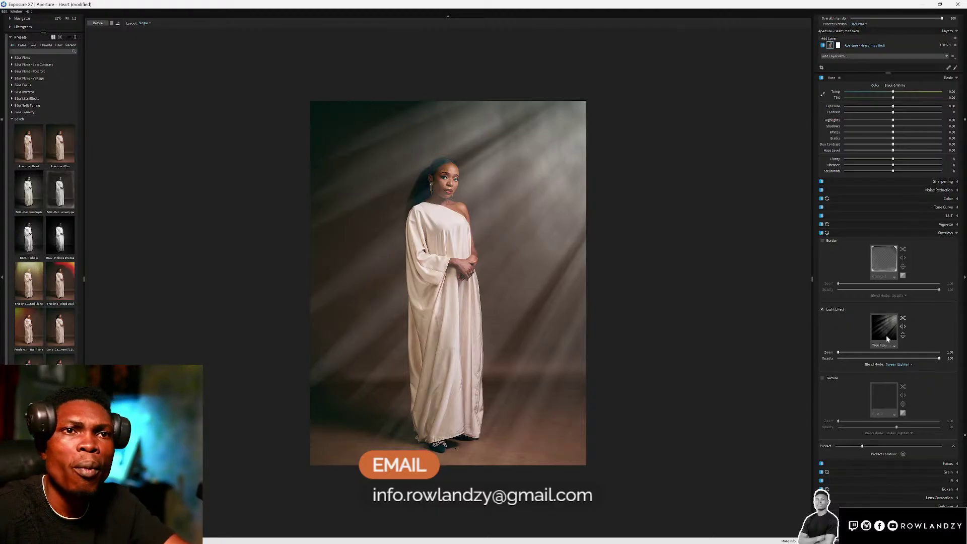
- Preview Sun Streaks and the reflection and side light effects from the full category list, and dismiss the list without choosing another effect
{"action": "left_click", "coordinate": [894, 346]}
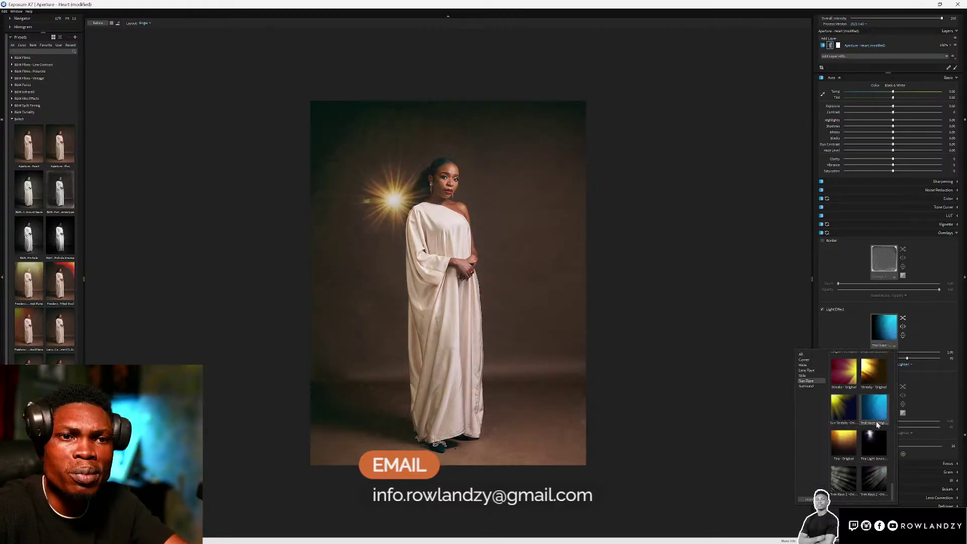
{"action": "left_click", "coordinate": [844, 407]}
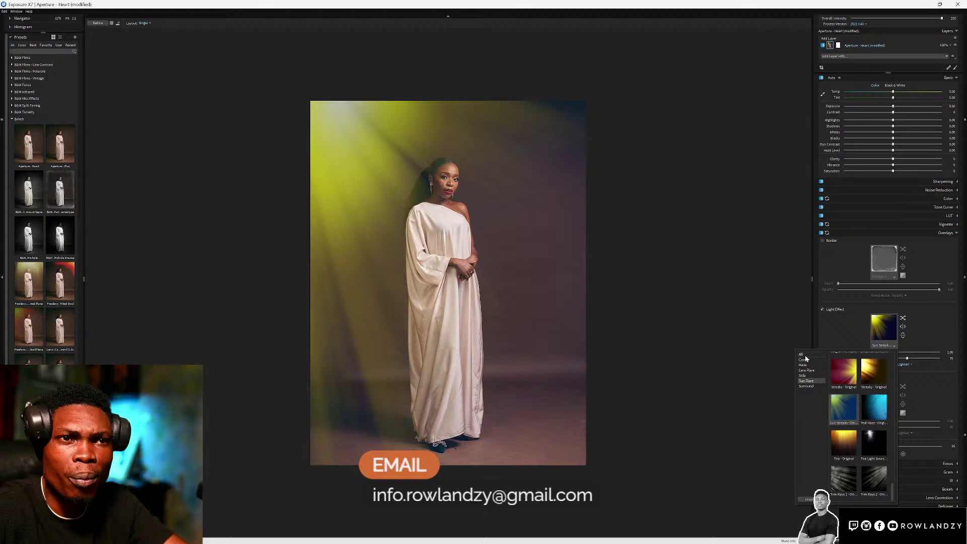
{"action": "left_click", "coordinate": [802, 354]}
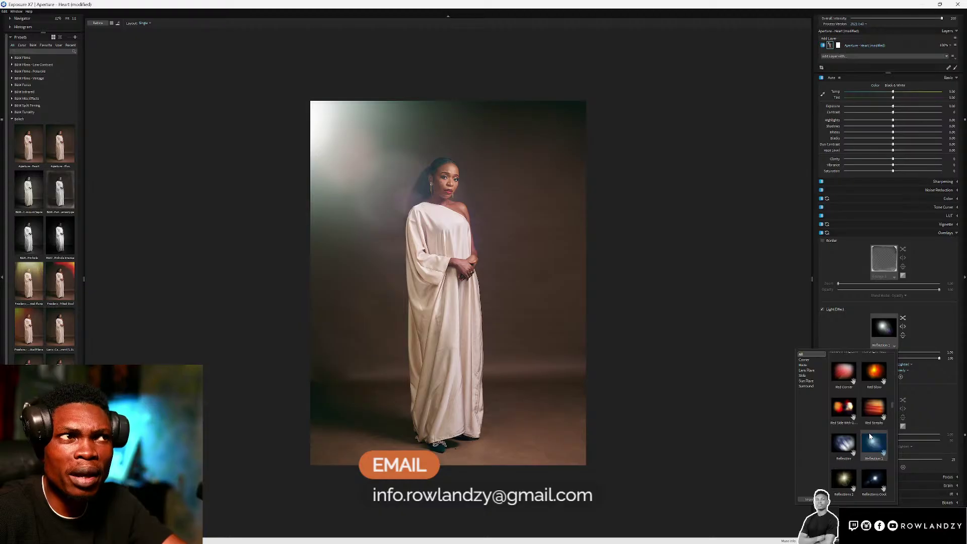
{"action": "scroll", "coordinate": [869, 434], "scroll_direction": "down", "scroll_amount": 3}
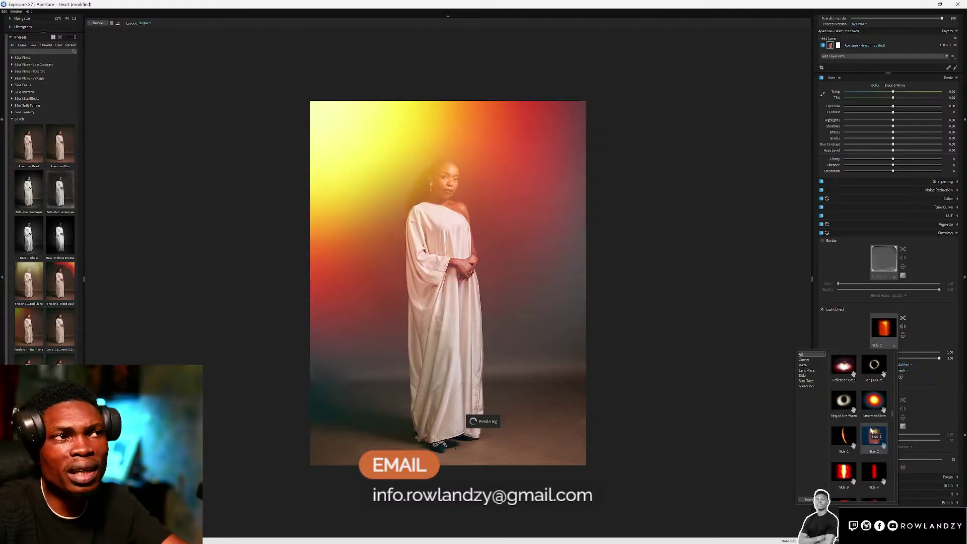
{"action": "scroll", "coordinate": [871, 430], "scroll_direction": "down", "scroll_amount": 2}
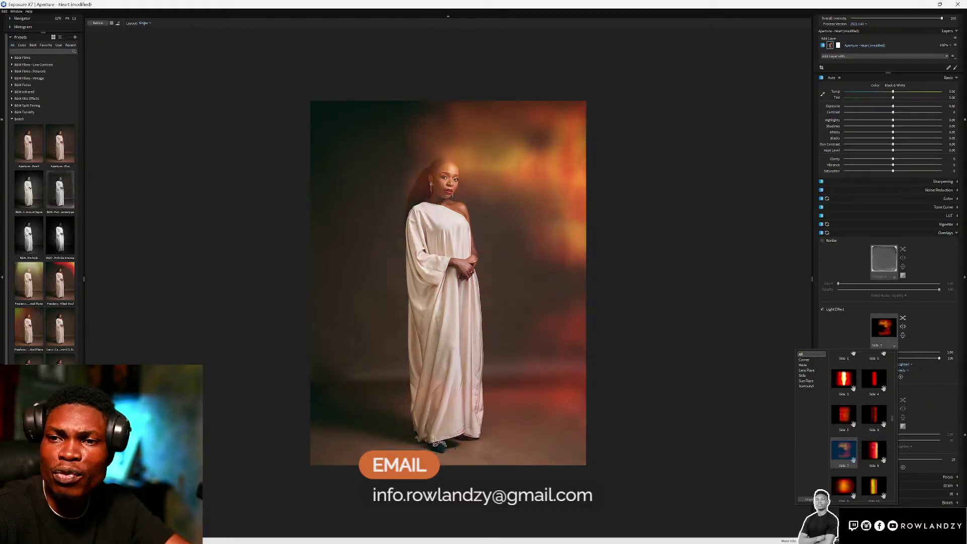
{"action": "key", "text": "Escape"}
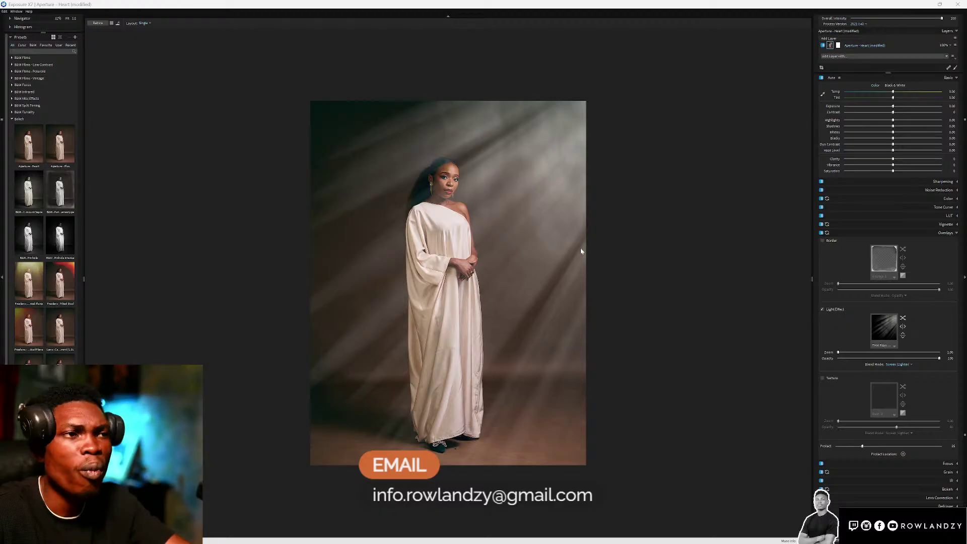
- Examine more light effects on the portrait, such as the haze, high, corner and tree ray variants, keeping Tree Rays 2 - Original
{"action": "left_click", "coordinate": [893, 346]}
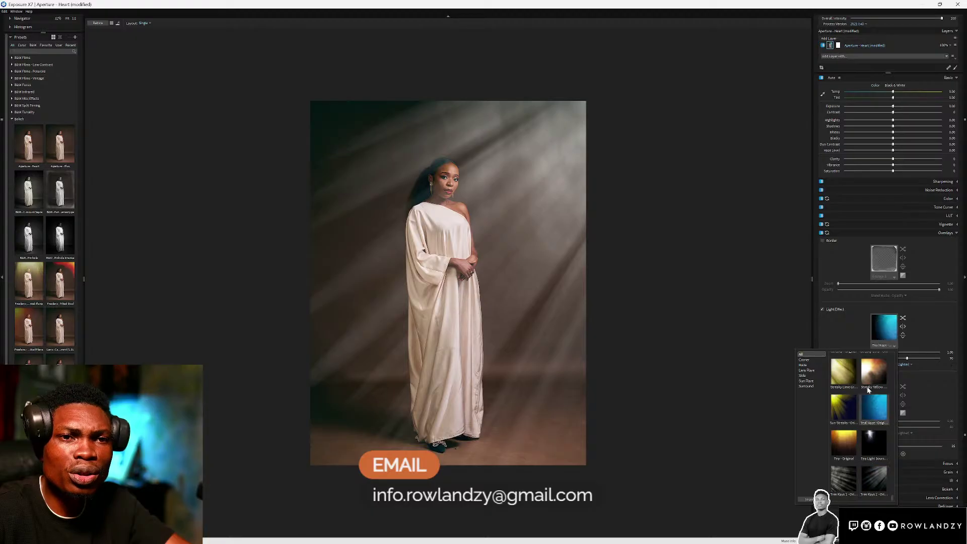
{"action": "left_click", "coordinate": [872, 387]}
{"action": "left_click", "coordinate": [874, 408]}
{"action": "scroll", "coordinate": [871, 415], "scroll_direction": "down", "scroll_amount": 2}
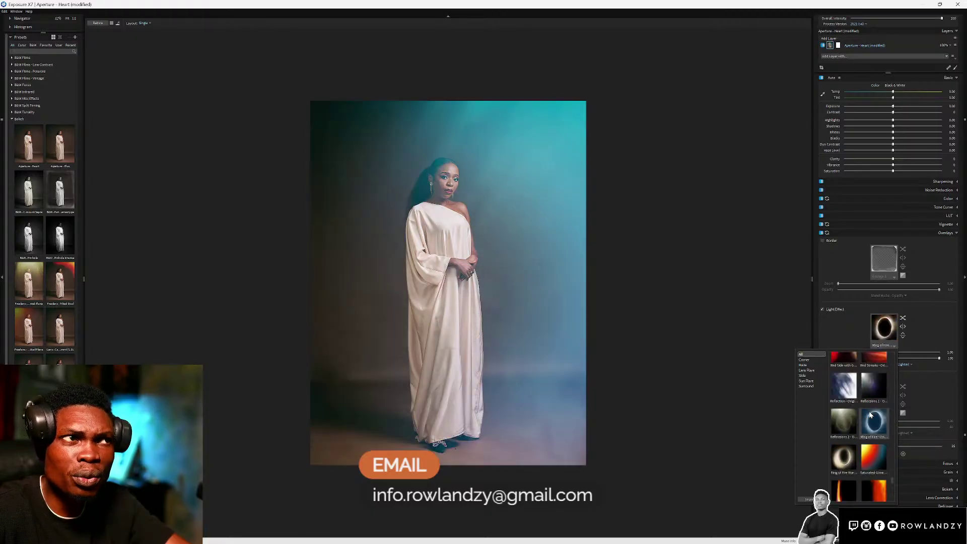
{"action": "left_click", "coordinate": [870, 414]}
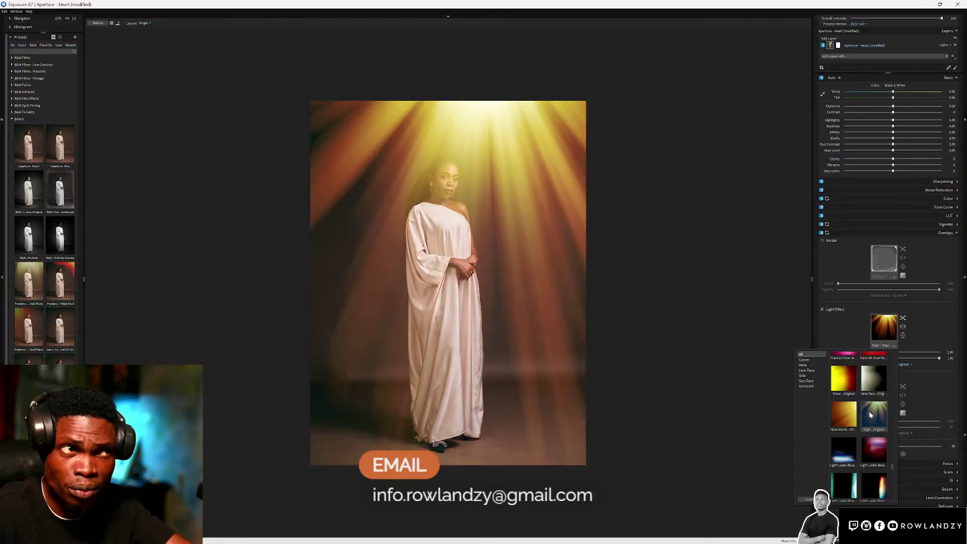
{"action": "left_click", "coordinate": [871, 390]}
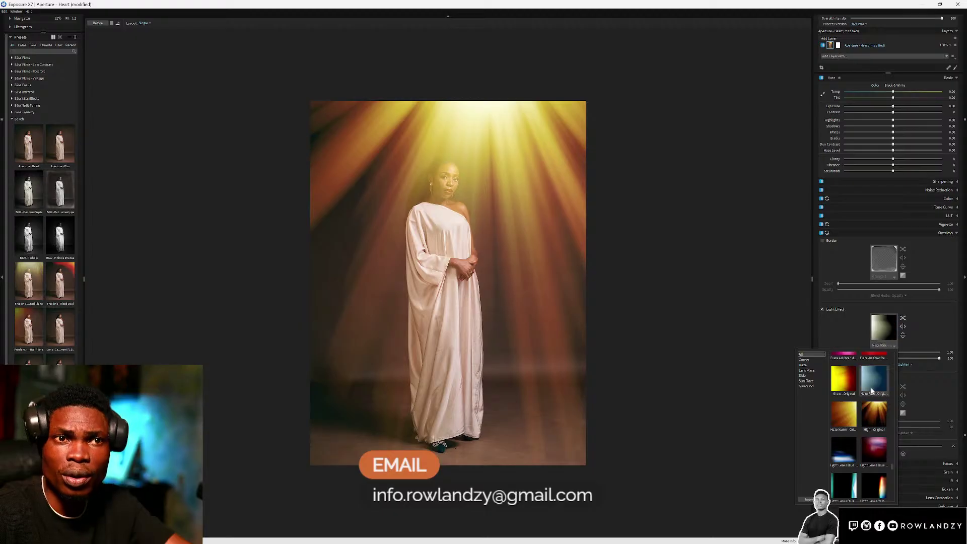
{"action": "scroll", "coordinate": [871, 390], "scroll_direction": "up", "scroll_amount": 2}
{"action": "left_click", "coordinate": [873, 389]}
{"action": "scroll", "coordinate": [871, 386], "scroll_direction": "up", "scroll_amount": 2}
{"action": "left_click", "coordinate": [870, 387]}
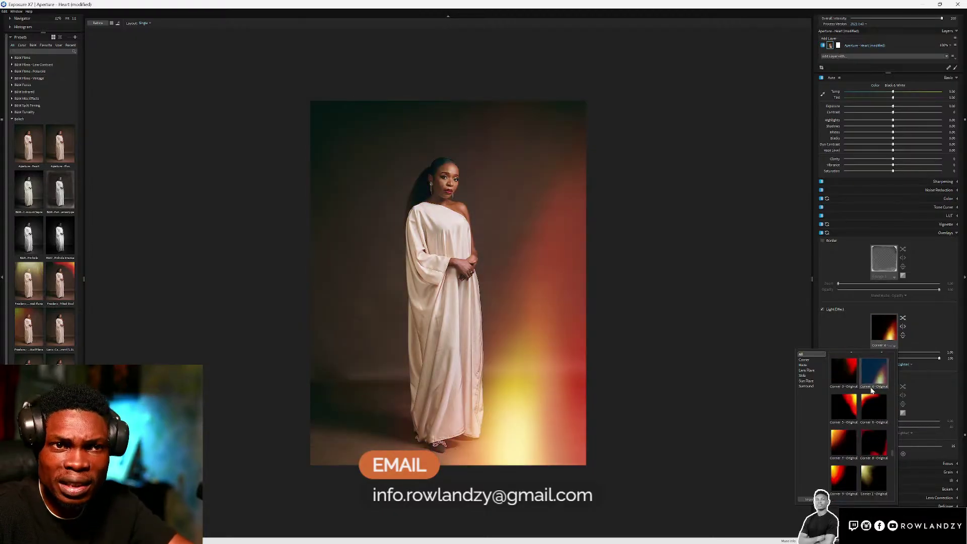
{"action": "scroll", "coordinate": [872, 390], "scroll_direction": "down", "scroll_amount": 5}
{"action": "left_click", "coordinate": [871, 390]}
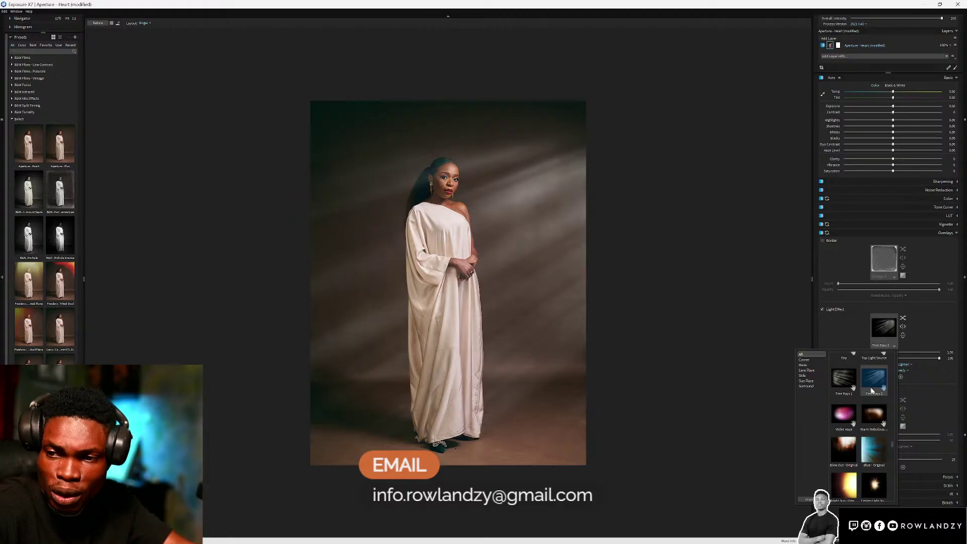
{"action": "scroll", "coordinate": [862, 422], "scroll_direction": "down", "scroll_amount": 5}
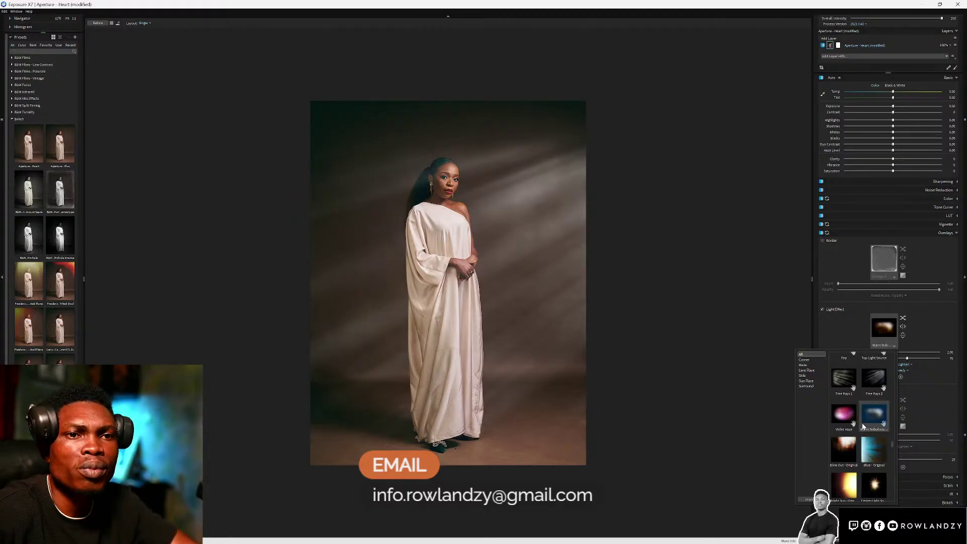
{"action": "left_click", "coordinate": [781, 331]}
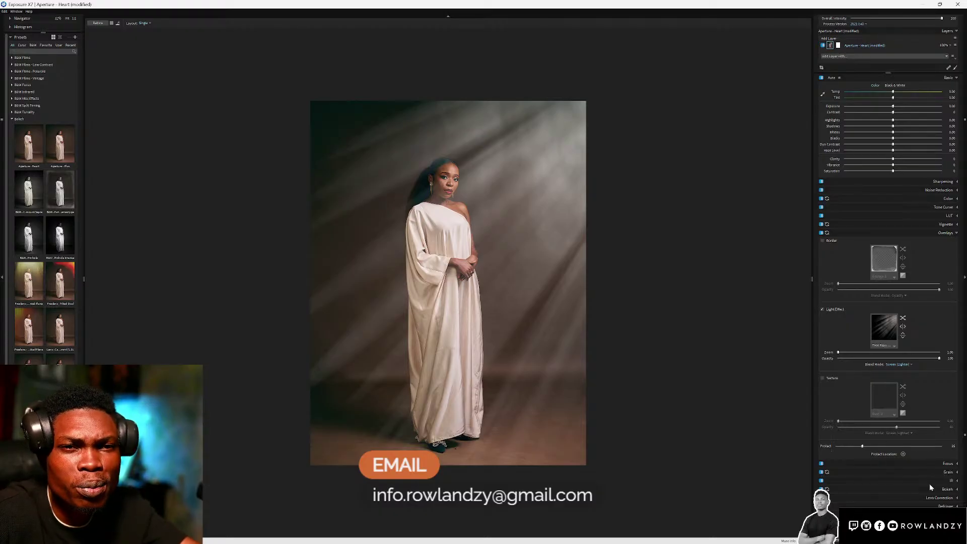
- Open the Bokeh settings and move the elliptical focus region up so that it surrounds the standing woman
{"action": "left_click", "coordinate": [955, 489]}
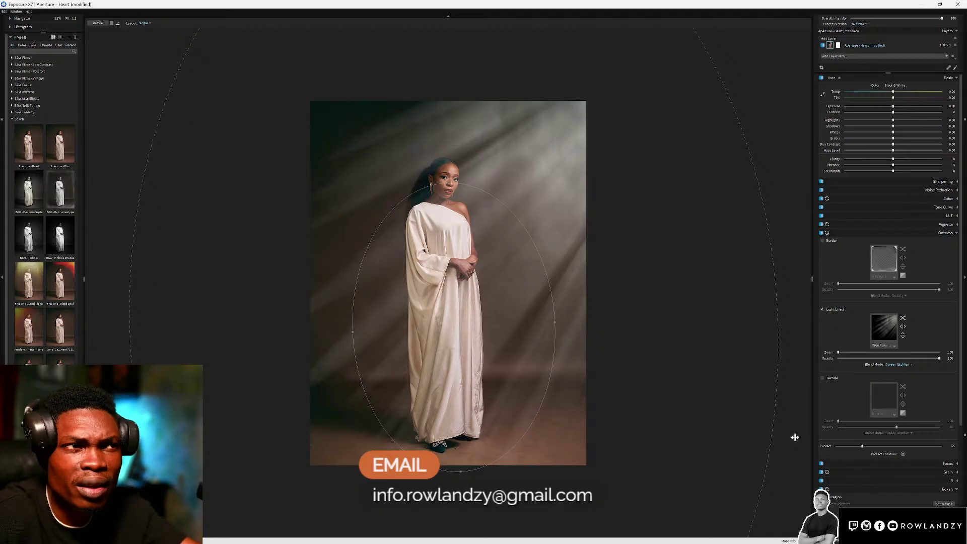
{"action": "left_click_drag", "start_coordinate": [453, 326], "coordinate": [443, 294]}
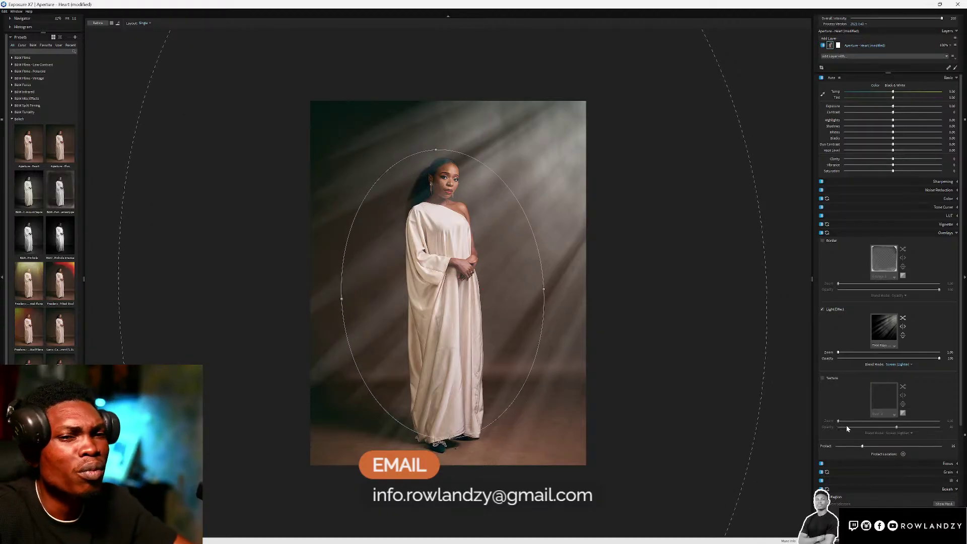
{"action": "scroll", "coordinate": [911, 490], "scroll_direction": "down", "scroll_amount": 2}
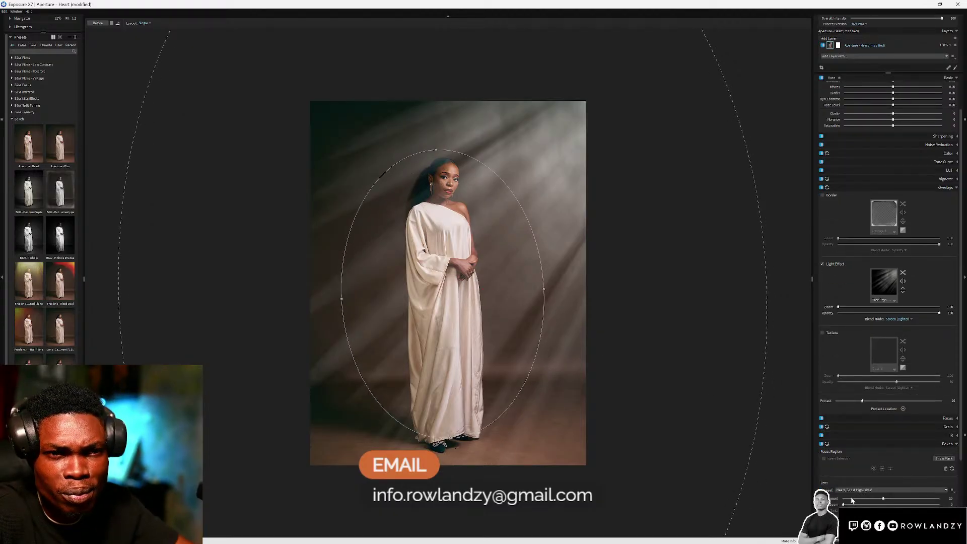
- Raise the Bokeh lens amount to about three quarters, add a slight zoom, and pull the outer falloff boundary closer to the focus ellipse
{"action": "left_click_drag", "start_coordinate": [882, 500], "coordinate": [913, 500]}
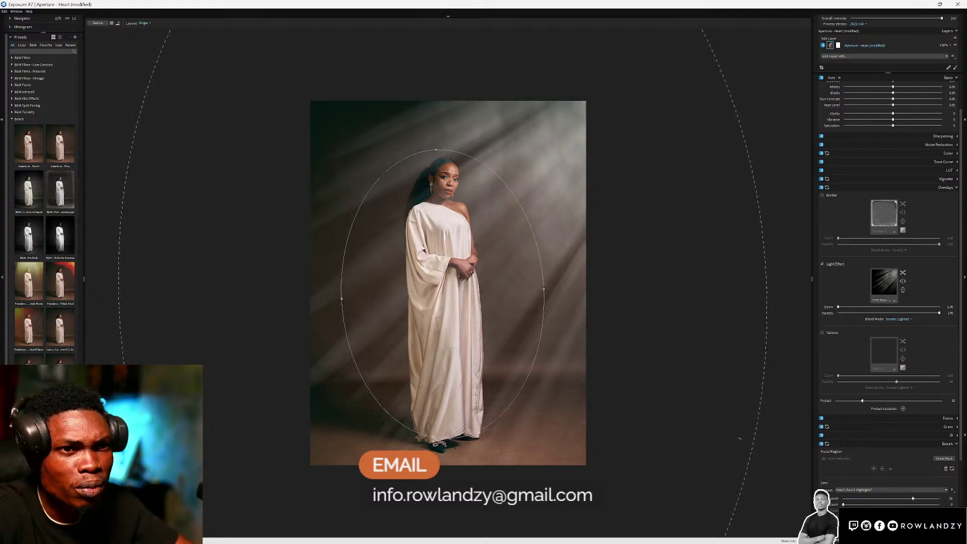
{"action": "left_click_drag", "start_coordinate": [739, 438], "coordinate": [664, 416]}
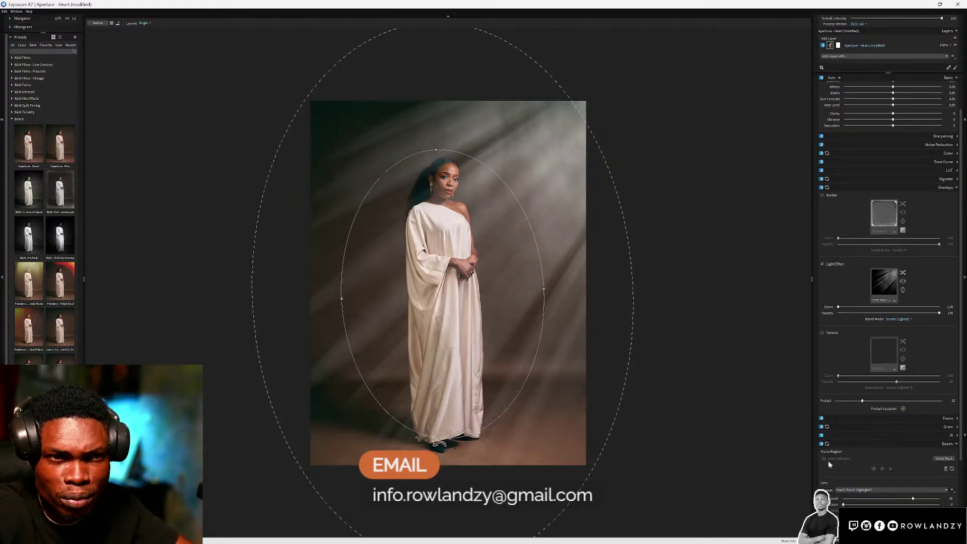
{"action": "left_click_drag", "start_coordinate": [845, 504], "coordinate": [855, 504]}
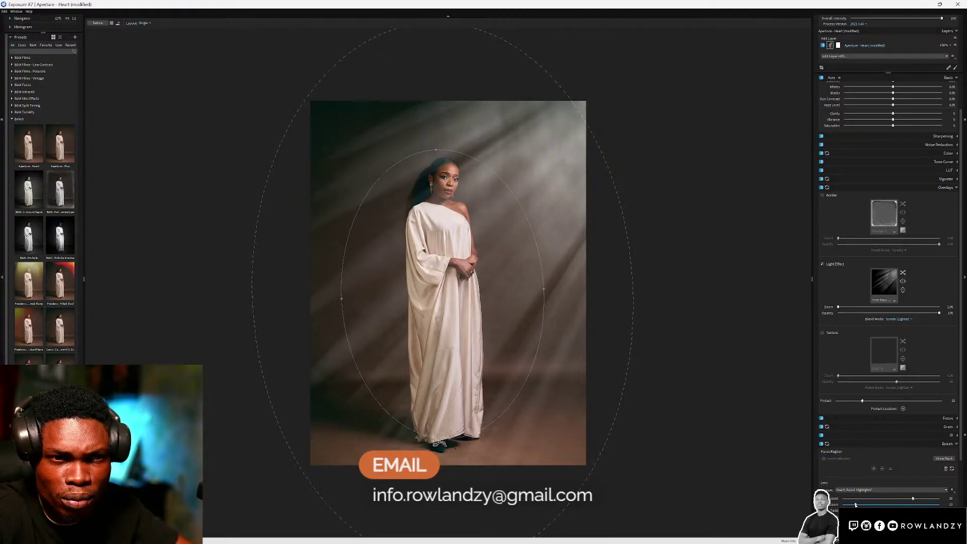
{"action": "left_click", "coordinate": [855, 491]}
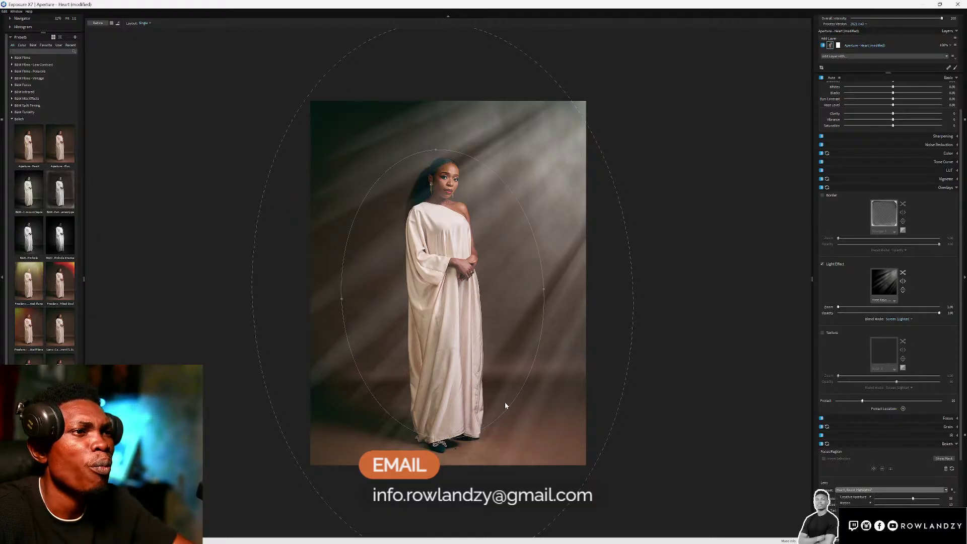
{"action": "left_click", "coordinate": [450, 436]}
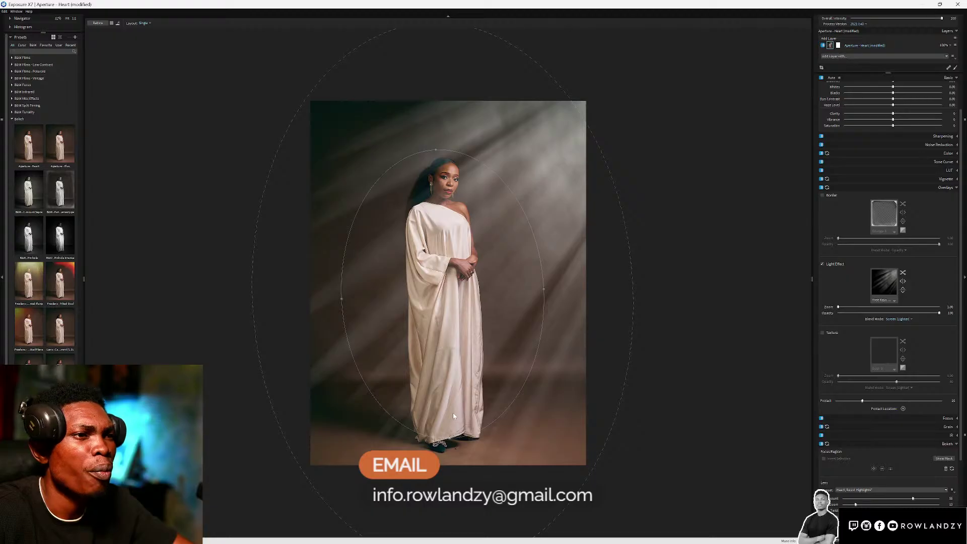
- Shorten and narrow the Bokeh focus ellipse and shift it slightly up over the woman's head and torso
{"action": "left_click_drag", "start_coordinate": [454, 416], "coordinate": [456, 360]}
{"action": "left_click_drag", "start_coordinate": [505, 276], "coordinate": [506, 285]}
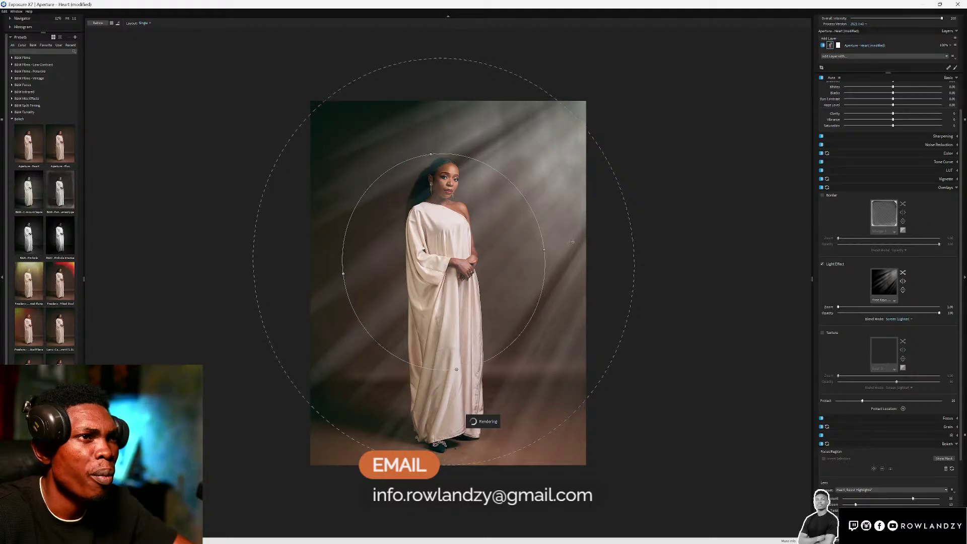
{"action": "left_click_drag", "start_coordinate": [544, 249], "coordinate": [519, 251]}
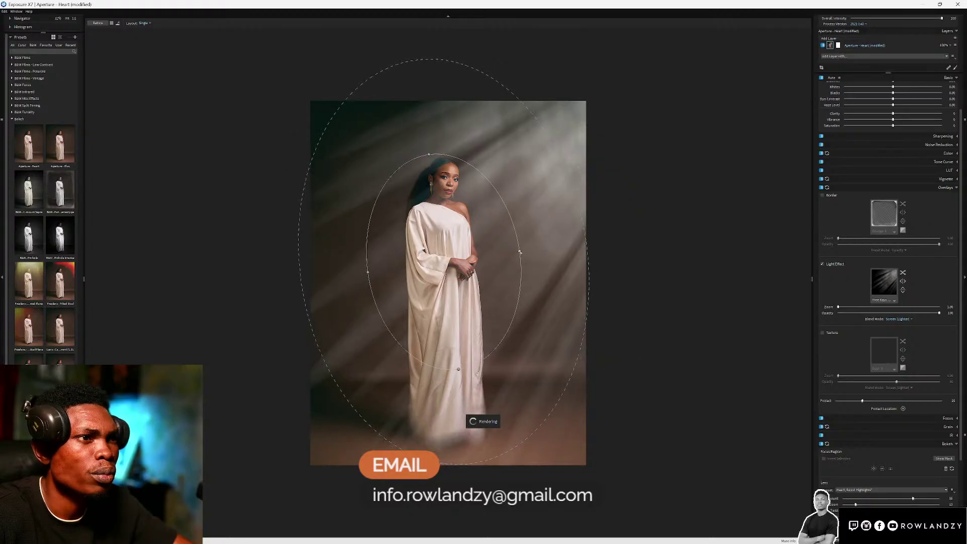
{"action": "left_click_drag", "start_coordinate": [464, 270], "coordinate": [469, 259]}
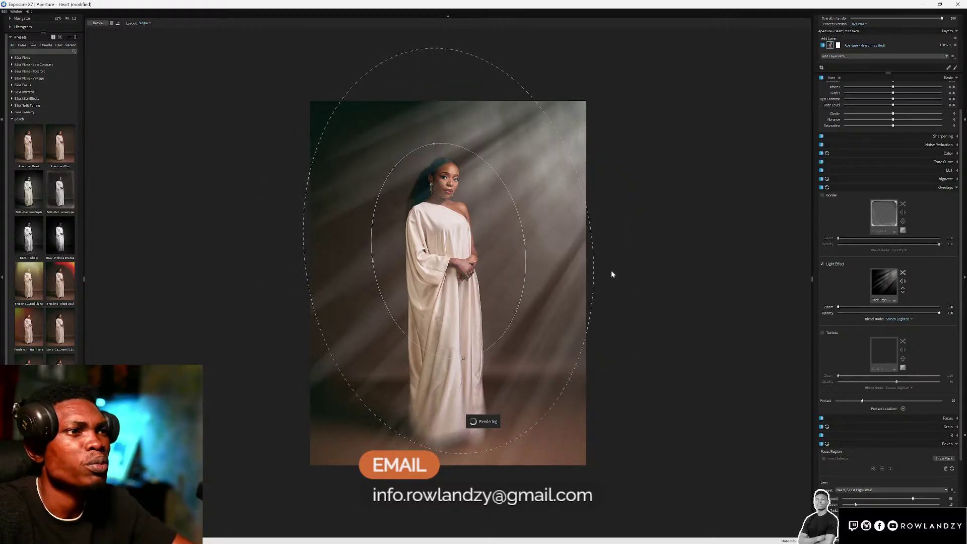
- Replace the portrait's light effect with Sun Streaks
{"action": "left_click", "coordinate": [894, 302]}
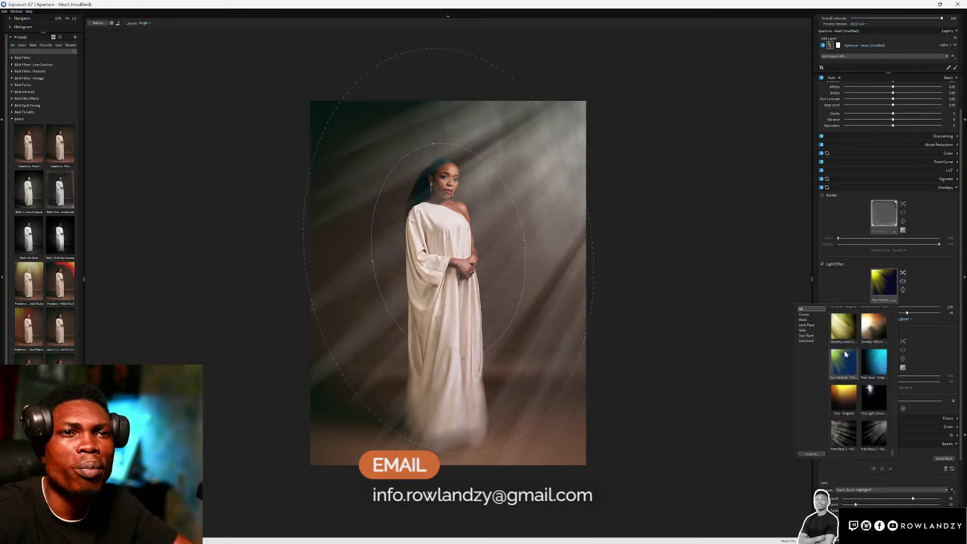
{"action": "left_click", "coordinate": [846, 355]}
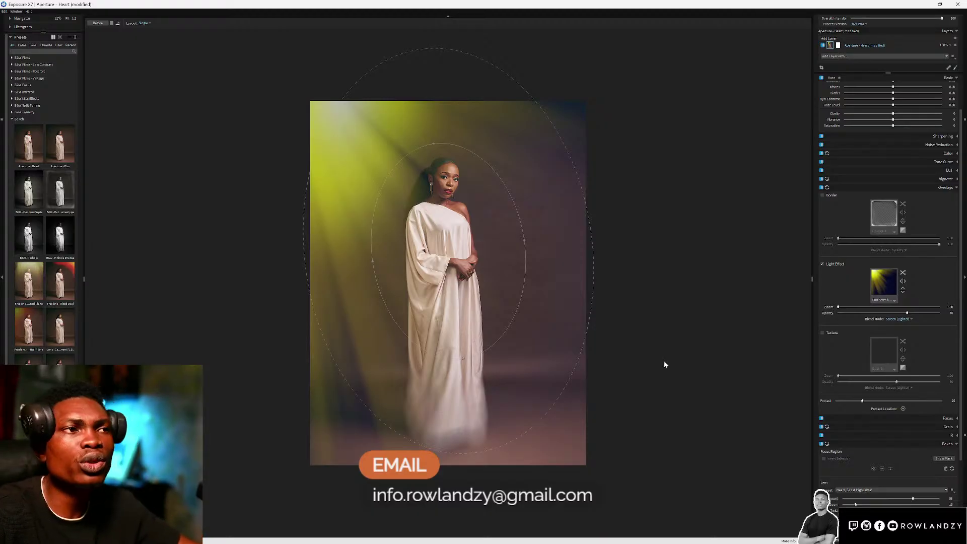
- Reshape the Bokeh focus region into a tall, narrow ellipse that encloses the woman from head to feet
{"action": "left_click_drag", "start_coordinate": [523, 241], "coordinate": [464, 252]}
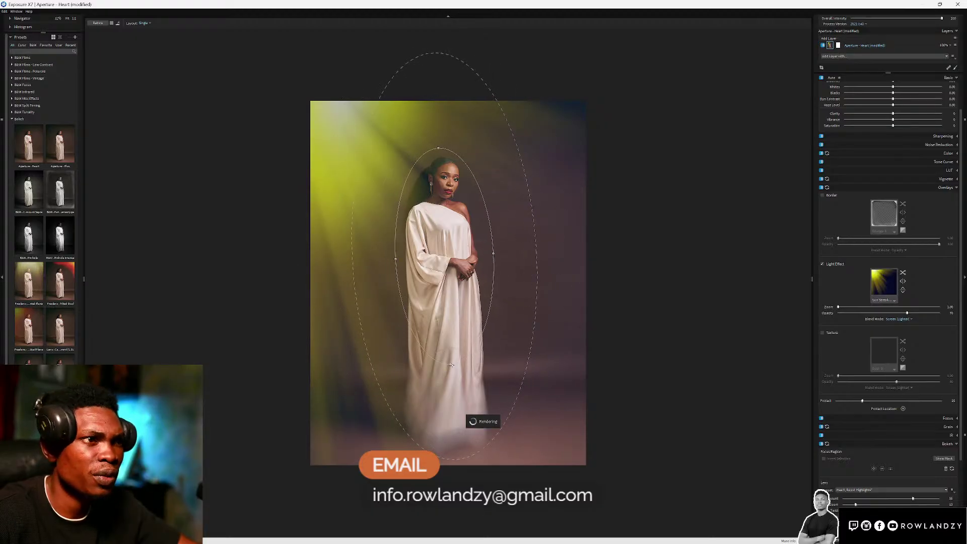
{"action": "left_click_drag", "start_coordinate": [451, 366], "coordinate": [448, 396]}
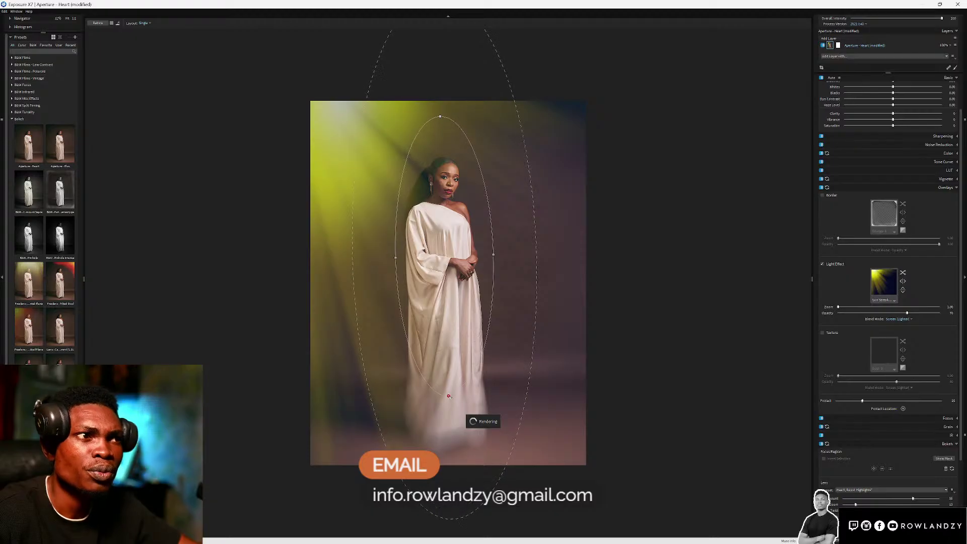
{"action": "left_click_drag", "start_coordinate": [449, 346], "coordinate": [449, 364]}
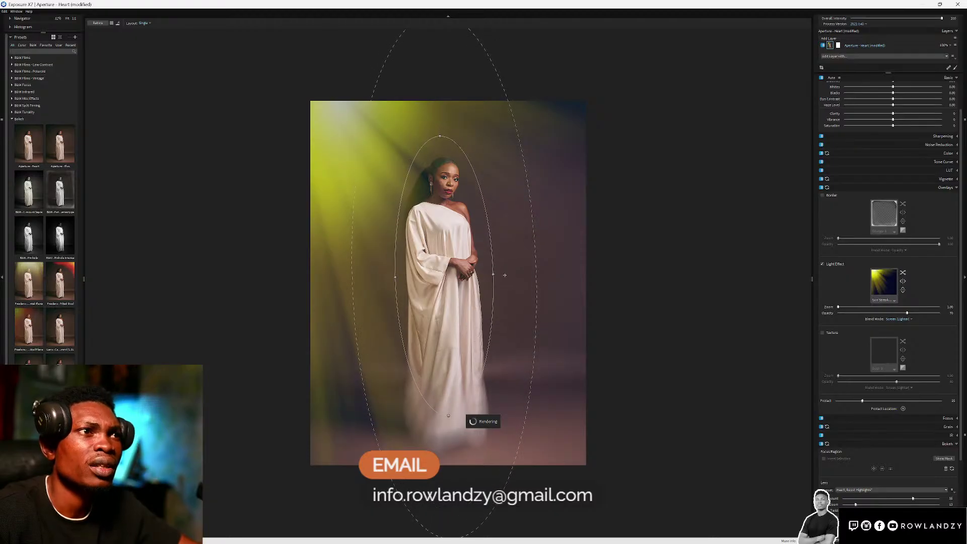
{"action": "left_click_drag", "start_coordinate": [493, 276], "coordinate": [454, 292]}
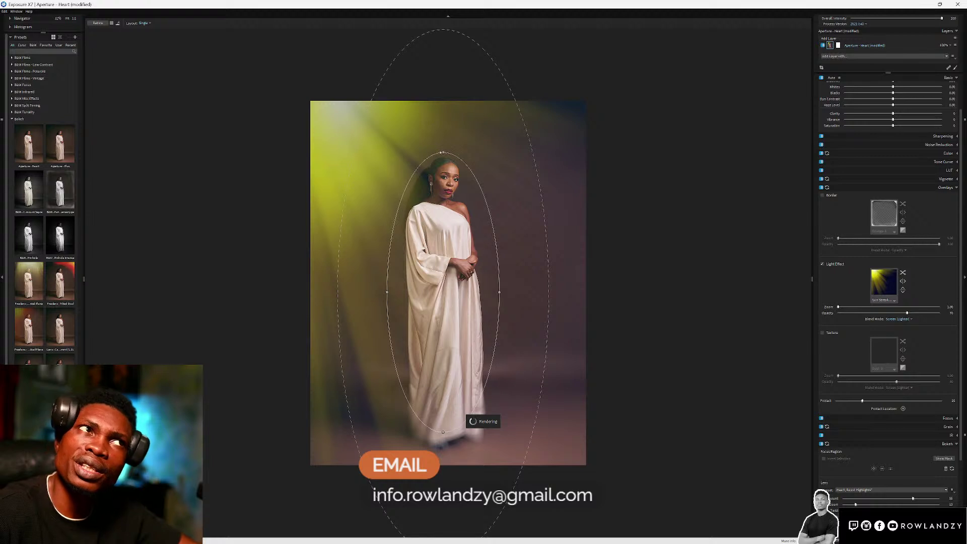
{"action": "left_click_drag", "start_coordinate": [443, 432], "coordinate": [440, 443]}
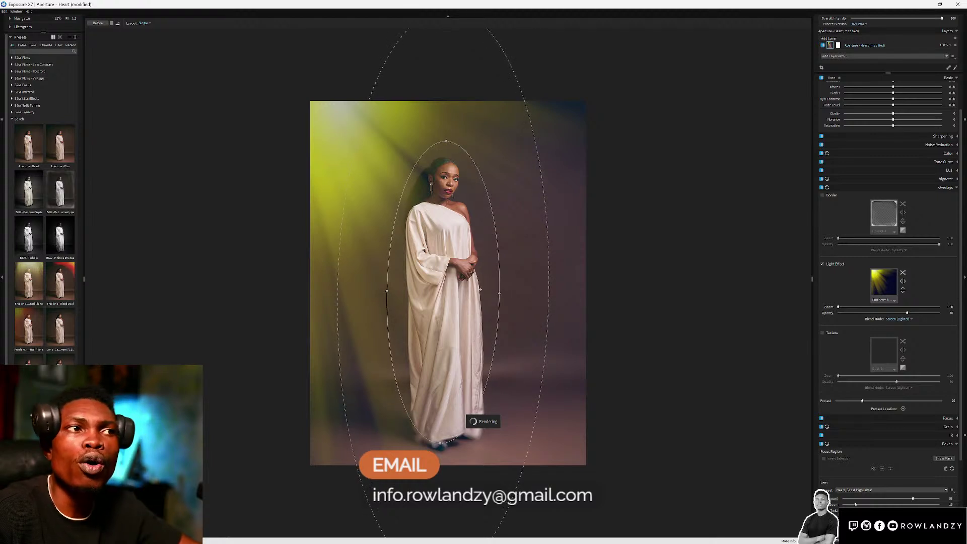
{"action": "left_click_drag", "start_coordinate": [499, 294], "coordinate": [510, 293]}
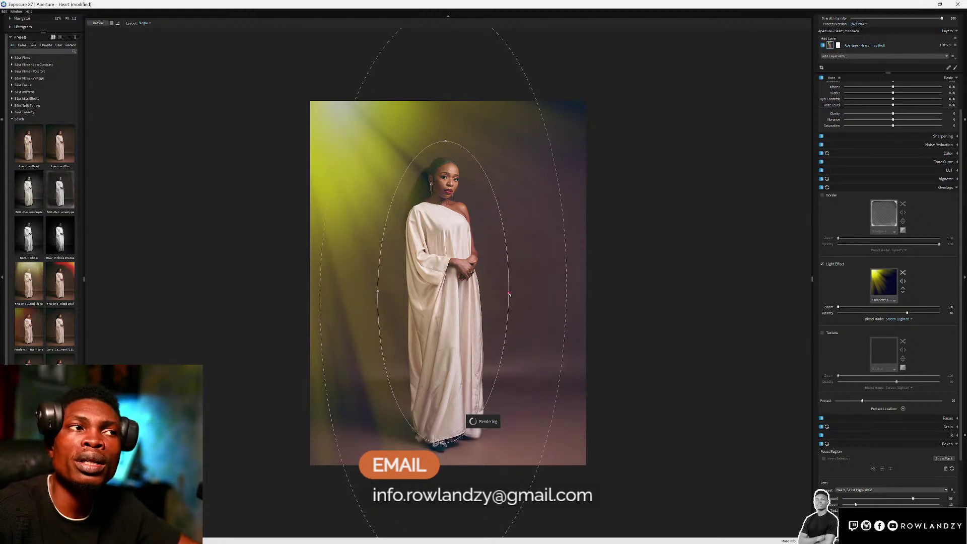
{"action": "left_click_drag", "start_coordinate": [437, 308], "coordinate": [438, 315]}
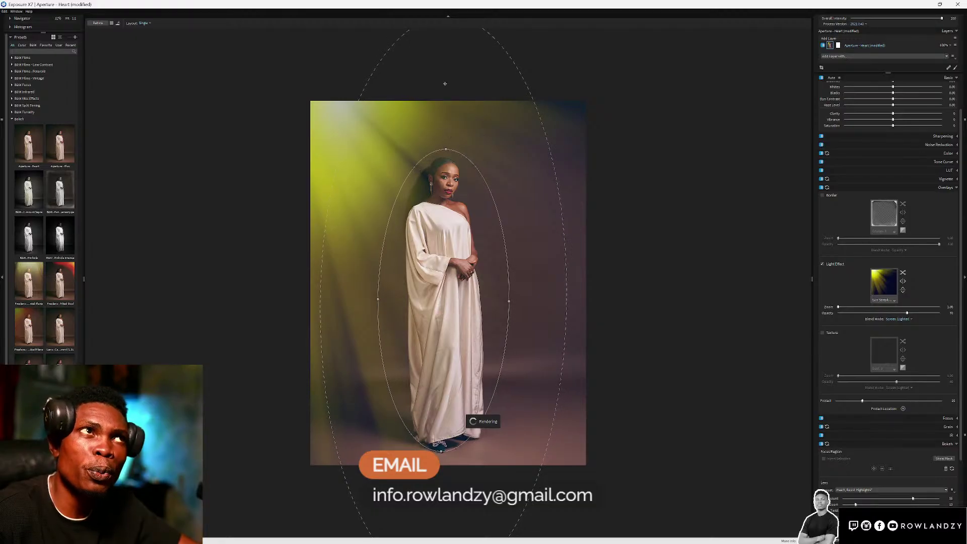
- Tighten the outer Bokeh falloff boundary, widen the focus ellipse slightly, and straighten it around the woman
{"action": "left_click_drag", "start_coordinate": [492, 36], "coordinate": [490, 58]}
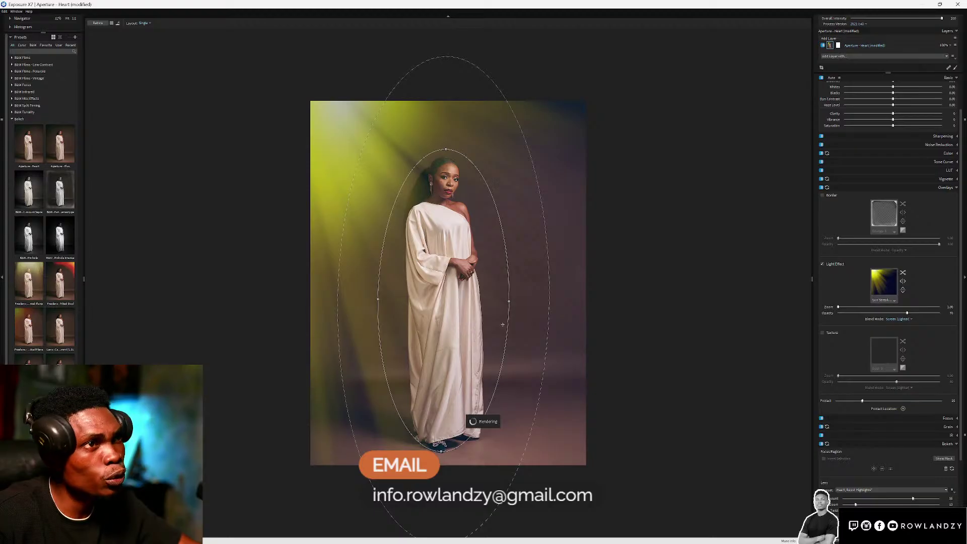
{"action": "left_click_drag", "start_coordinate": [509, 301], "coordinate": [517, 304]}
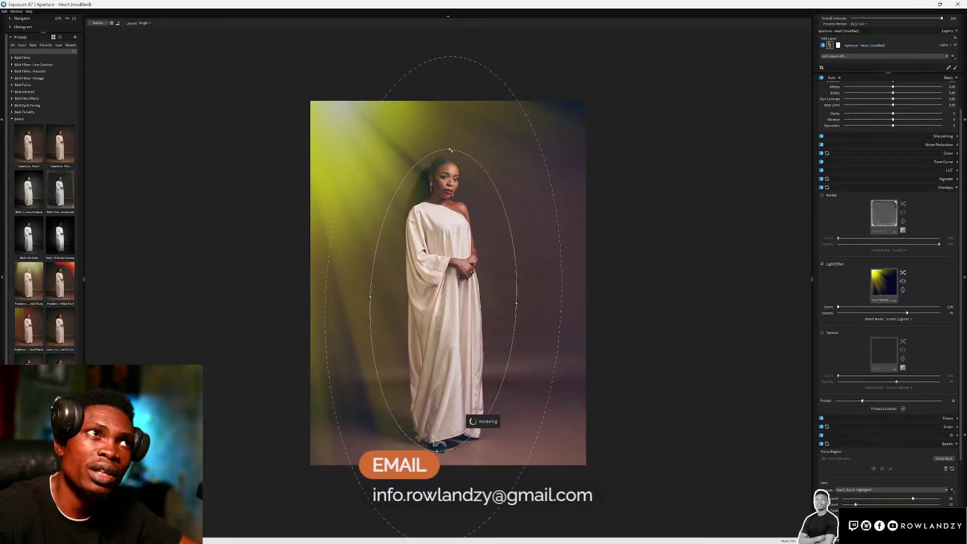
{"action": "left_click_drag", "start_coordinate": [451, 150], "coordinate": [443, 148]}
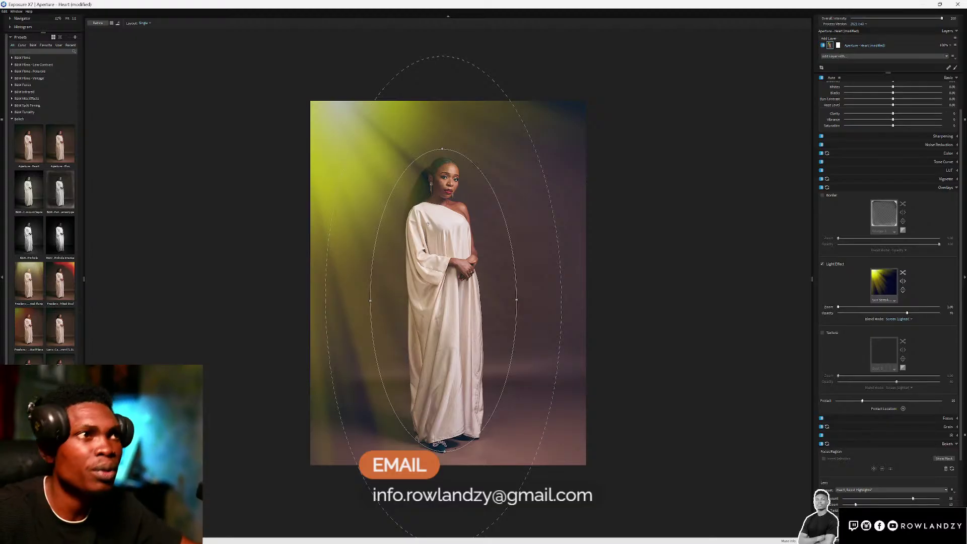
- Try the B&W Focus presets Glamour Shot - Moderate, Sharpen - Low Radius - 75 and Soften - Diffuse Glow - Moderate on the portrait
{"action": "scroll", "coordinate": [924, 451], "scroll_direction": "down", "scroll_amount": 3}
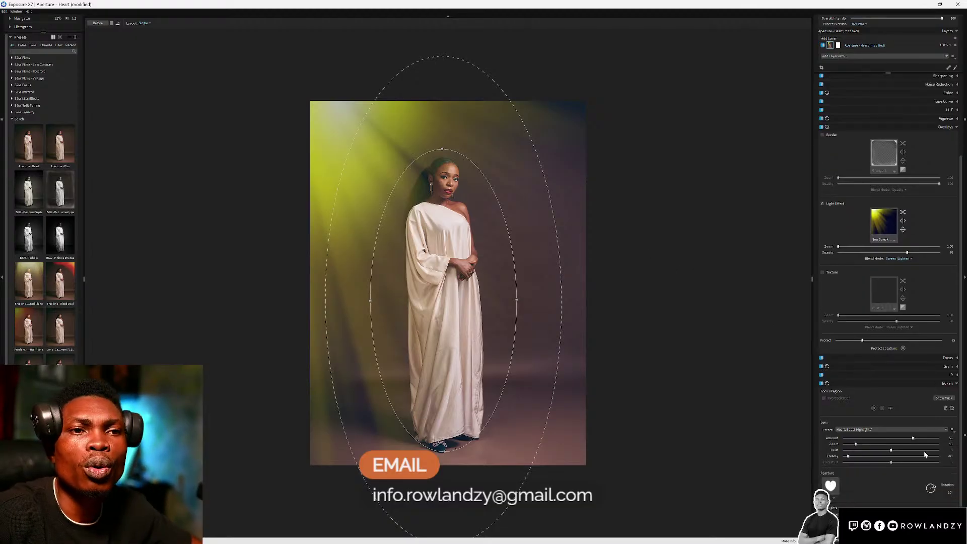
{"action": "scroll", "coordinate": [924, 452], "scroll_direction": "down", "scroll_amount": 2}
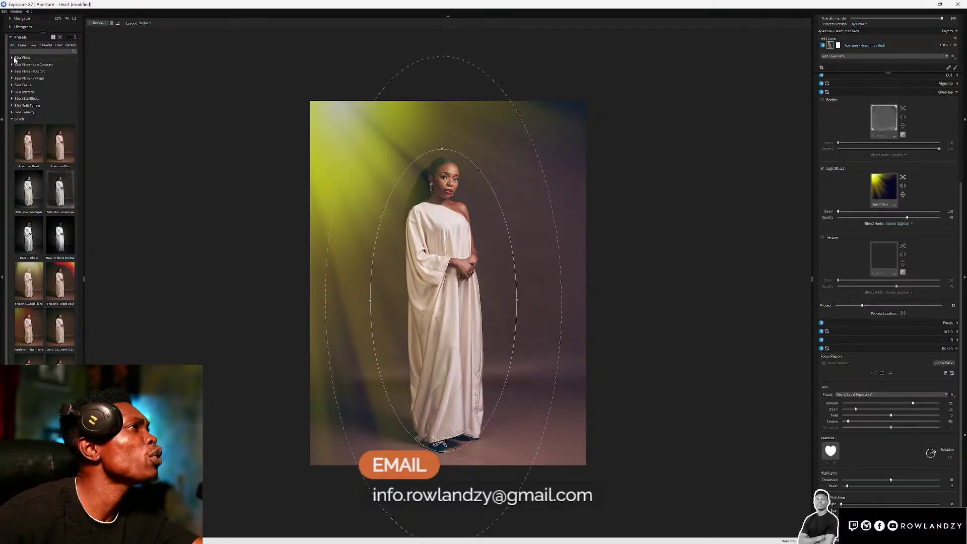
{"action": "left_click", "coordinate": [16, 85]}
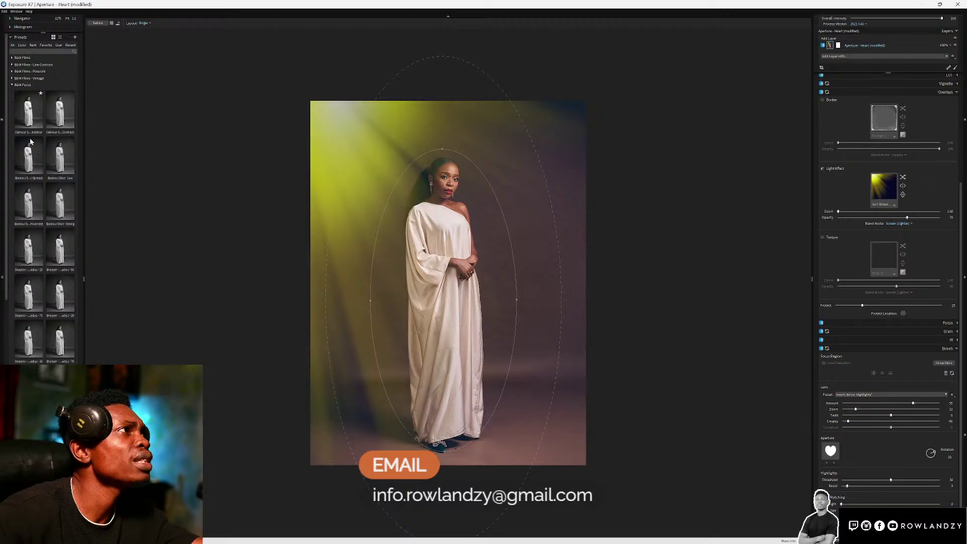
{"action": "left_click", "coordinate": [30, 208]}
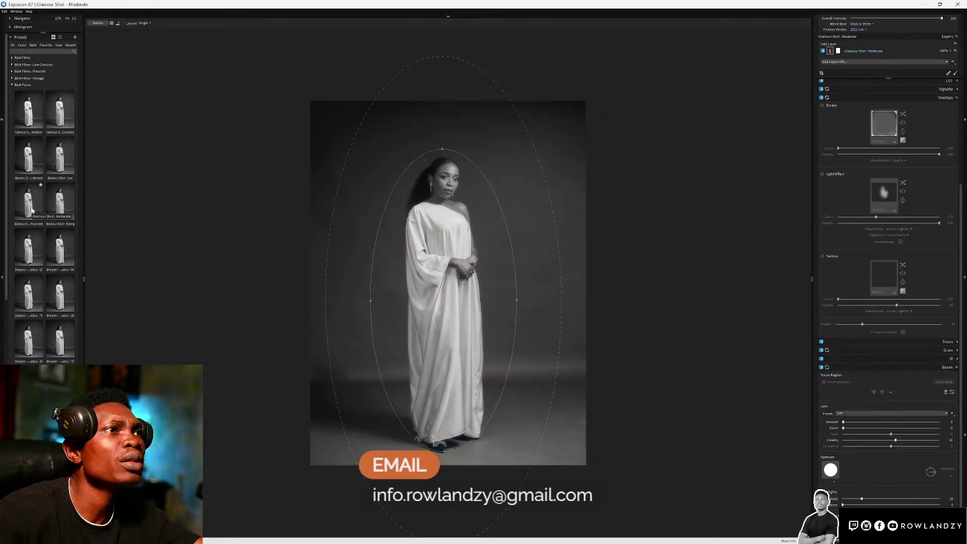
{"action": "left_click", "coordinate": [26, 296]}
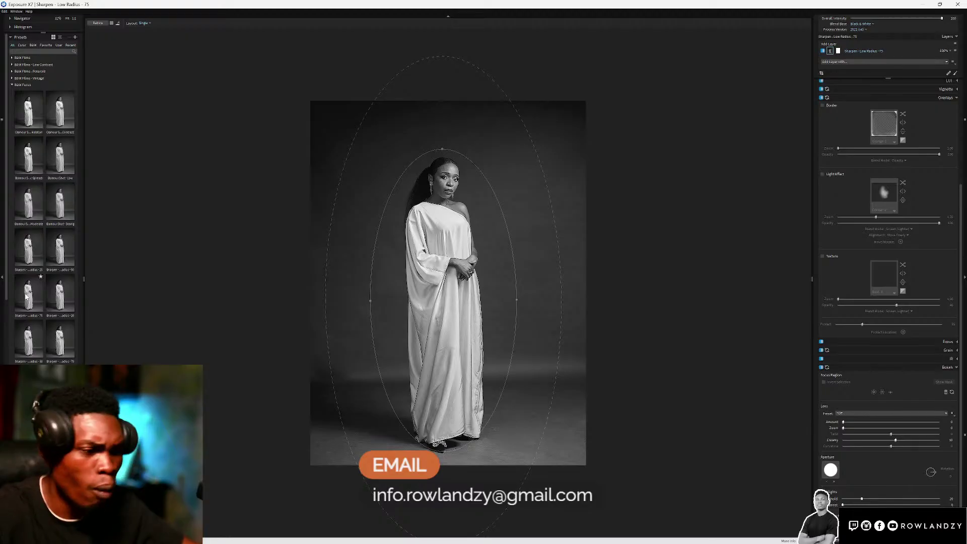
{"action": "left_click", "coordinate": [28, 386]}
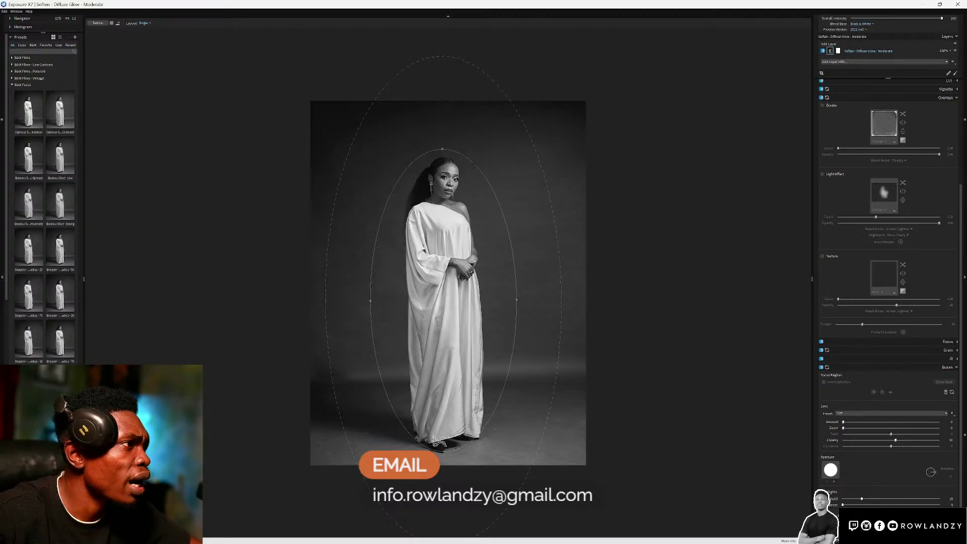
{"action": "scroll", "coordinate": [45, 288], "scroll_direction": "down", "scroll_amount": 1}
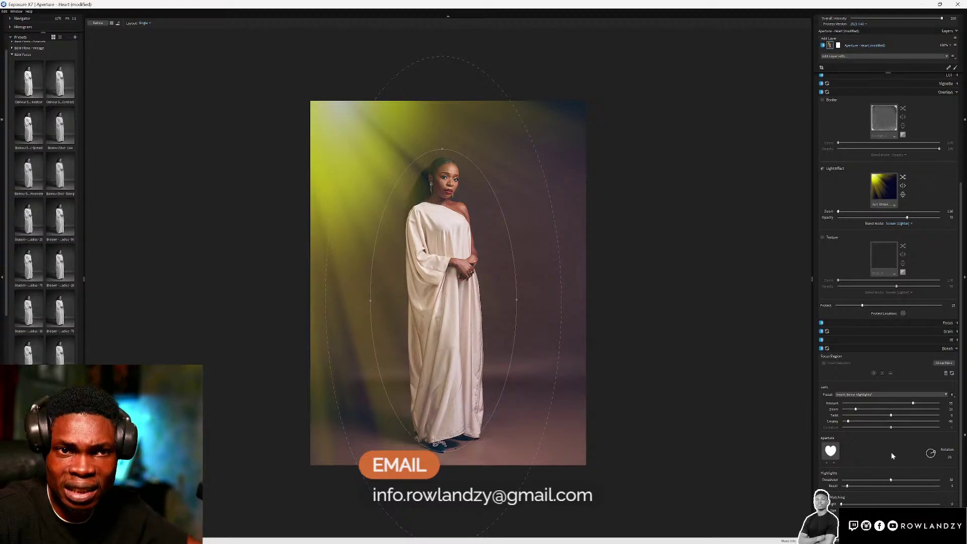
- Turn off the Bokeh effect on the portrait
{"action": "left_click", "coordinate": [821, 348]}
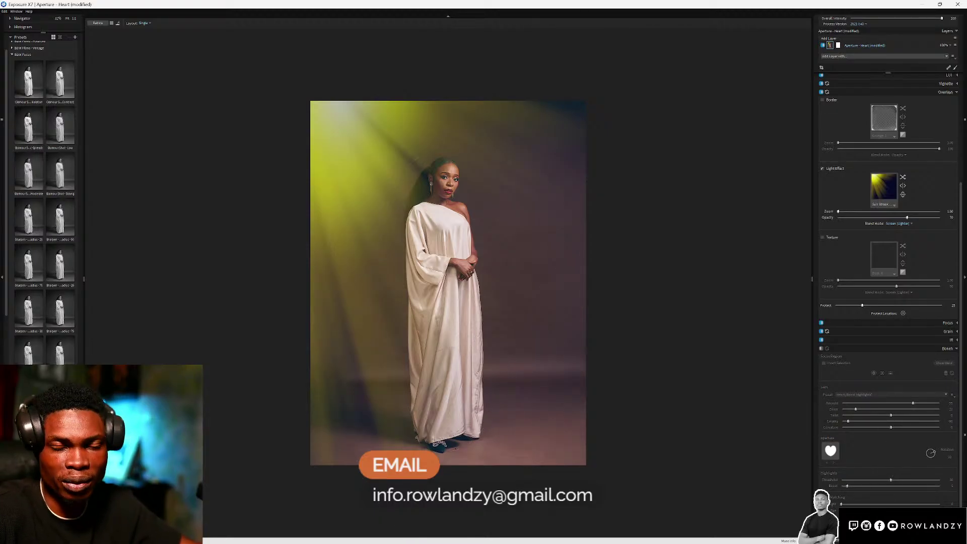